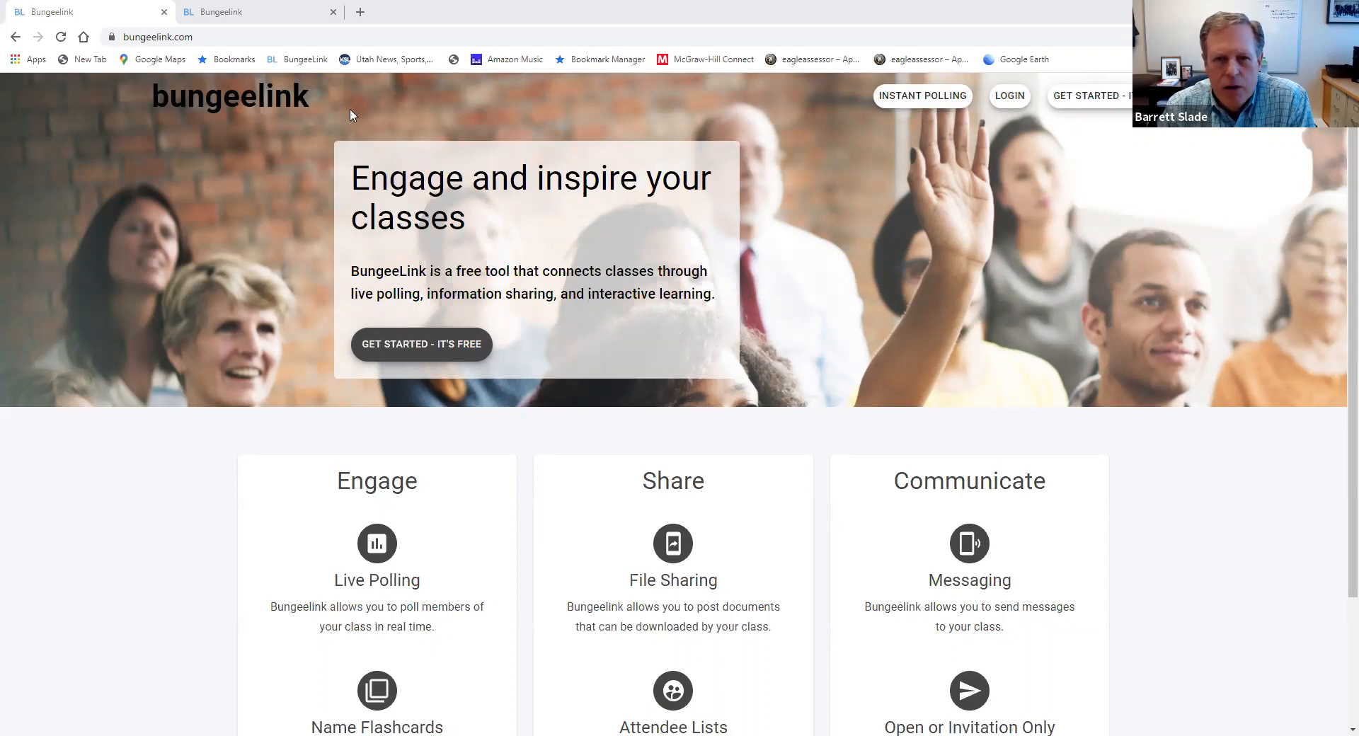
# Log in and open the profile questions of the created group FIN 413 Real Estate Finance and Investment (Fall 2020)
pyautogui.click(1009, 105)
pyautogui.click(409, 383)
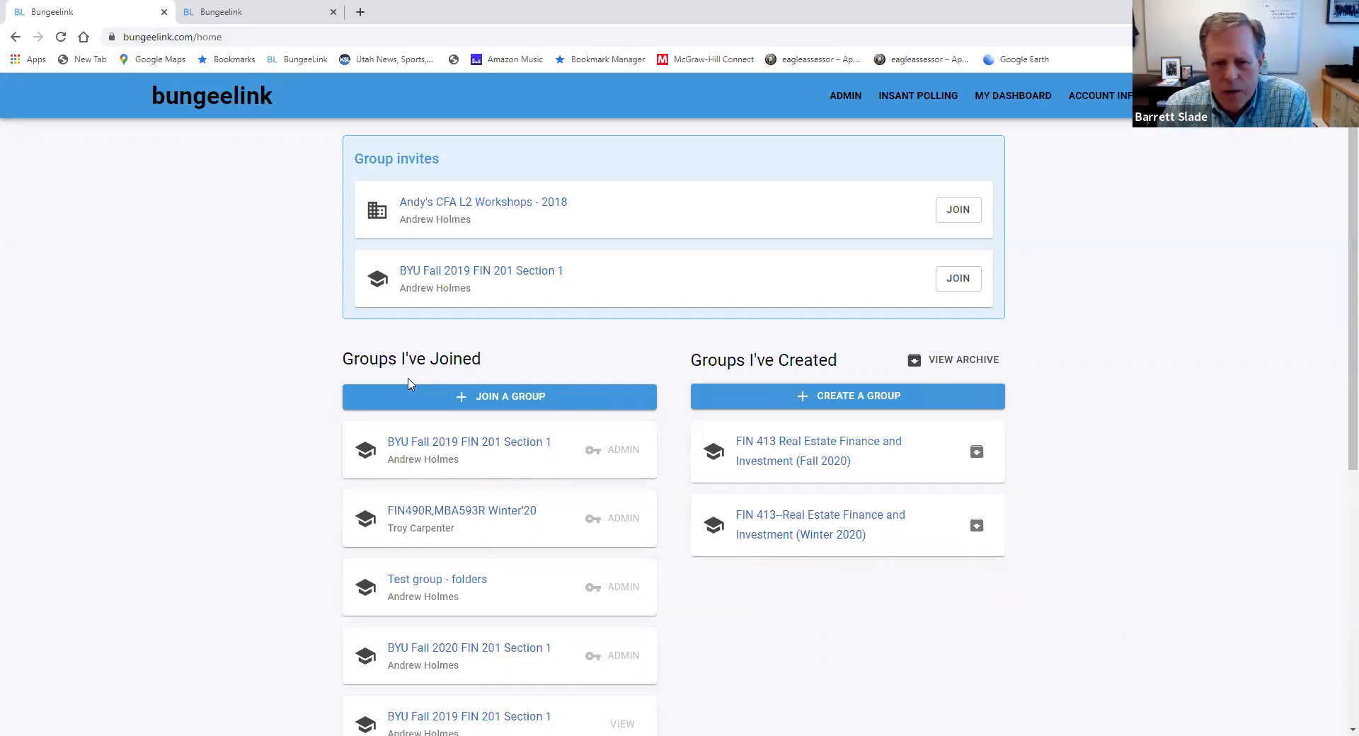
pyautogui.click(810, 450)
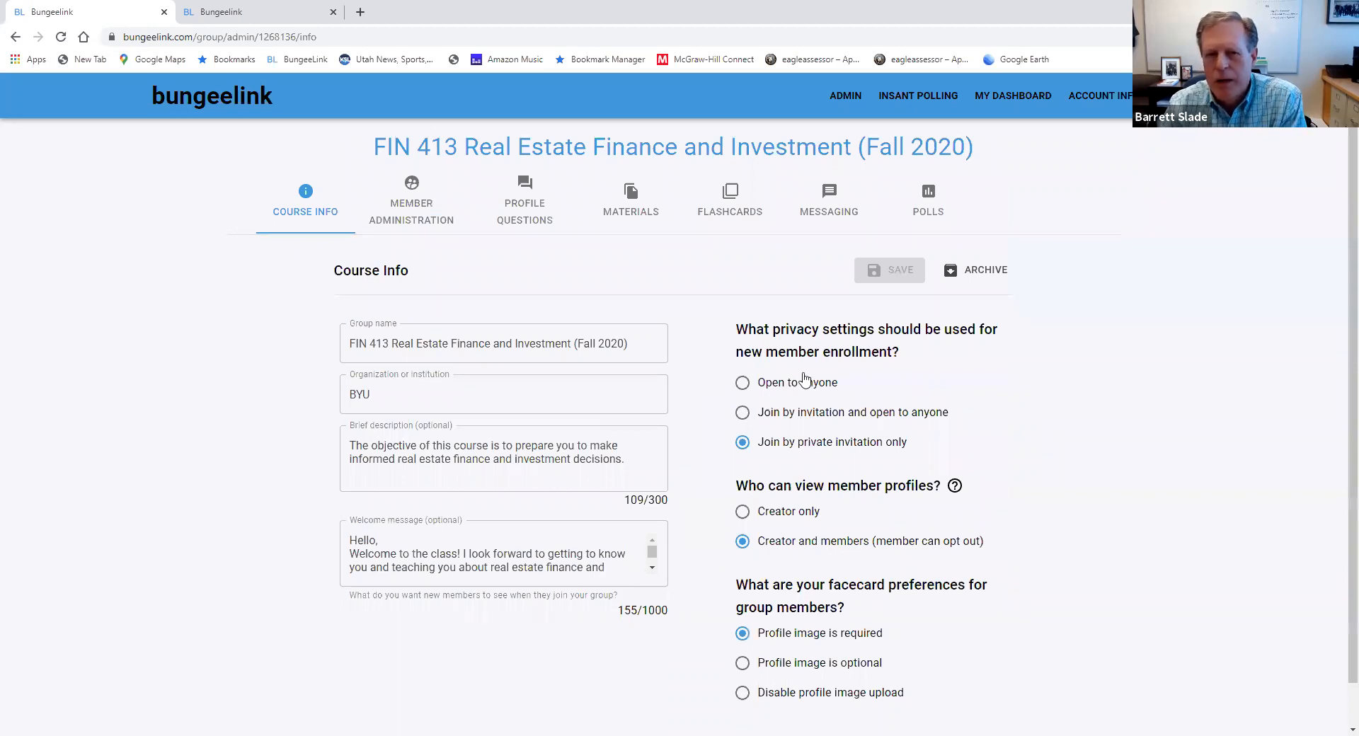
pyautogui.click(524, 216)
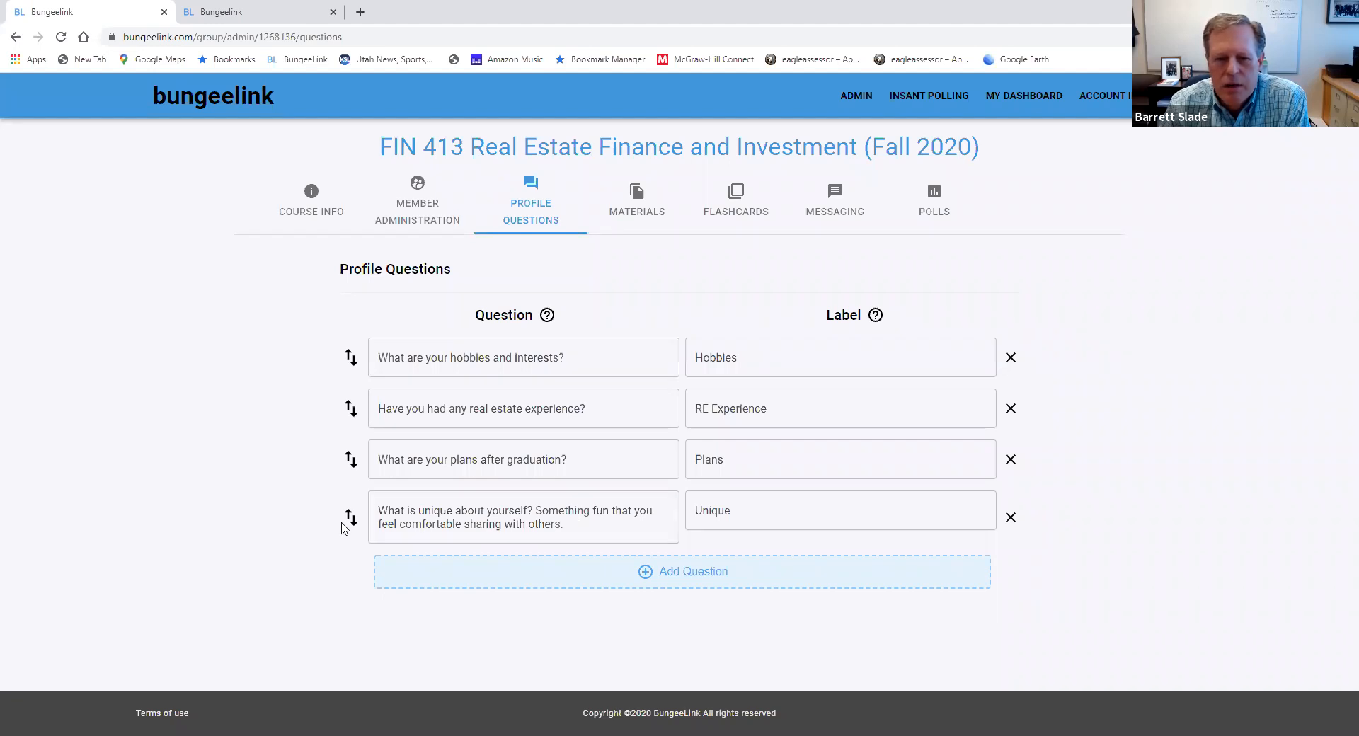
pyautogui.moveTo(348, 518)
pyautogui.mouseDown()
pyautogui.moveTo(347, 459)
pyautogui.moveTo(351, 522)
pyautogui.mouseUp()
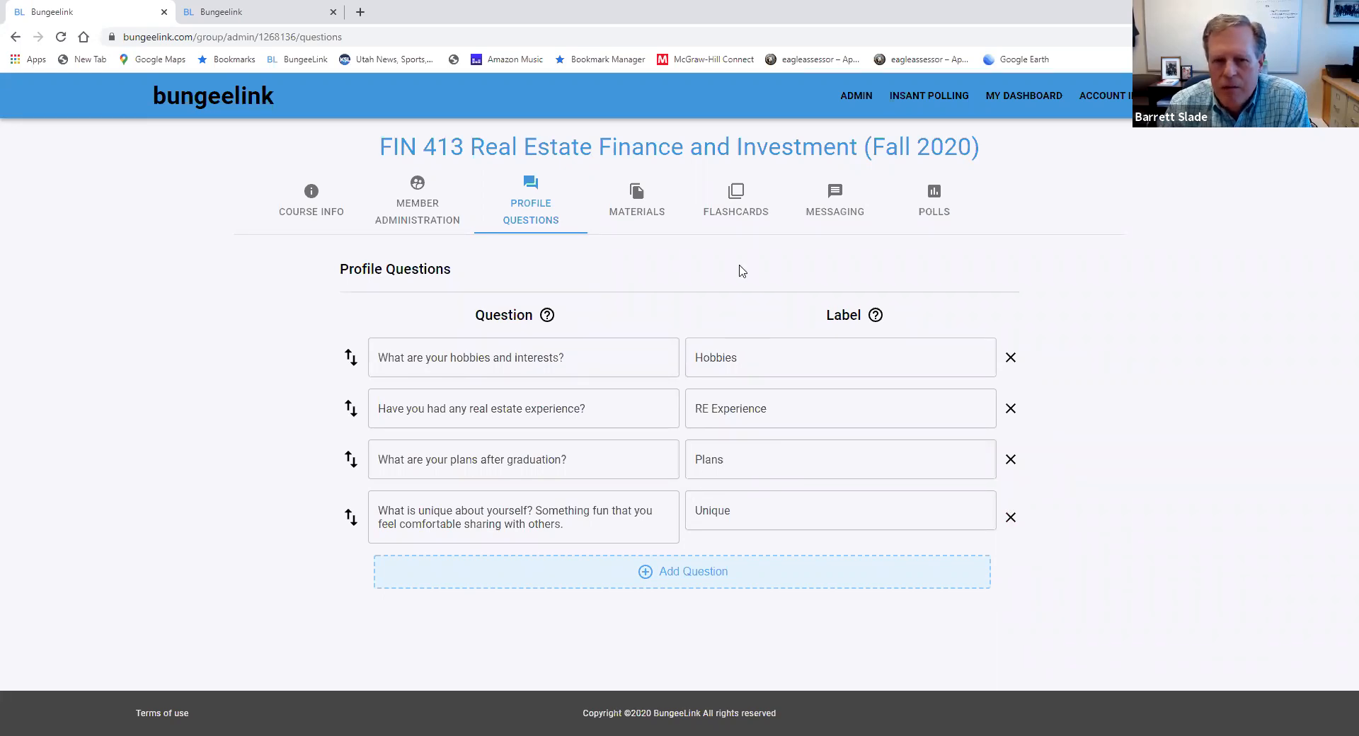
# Look through the group's member flashcards, revealing and hiding the names on the first two cards before advancing to the third
pyautogui.click(734, 212)
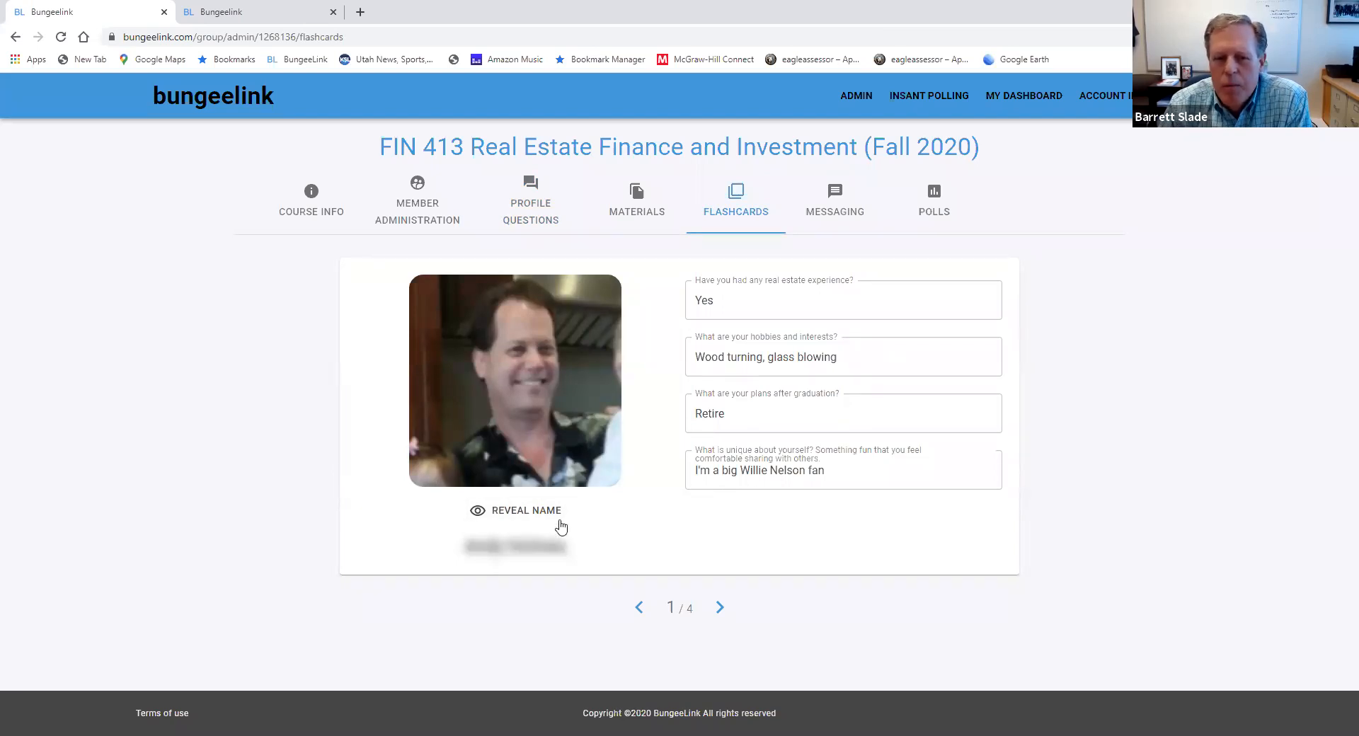
pyautogui.click(523, 510)
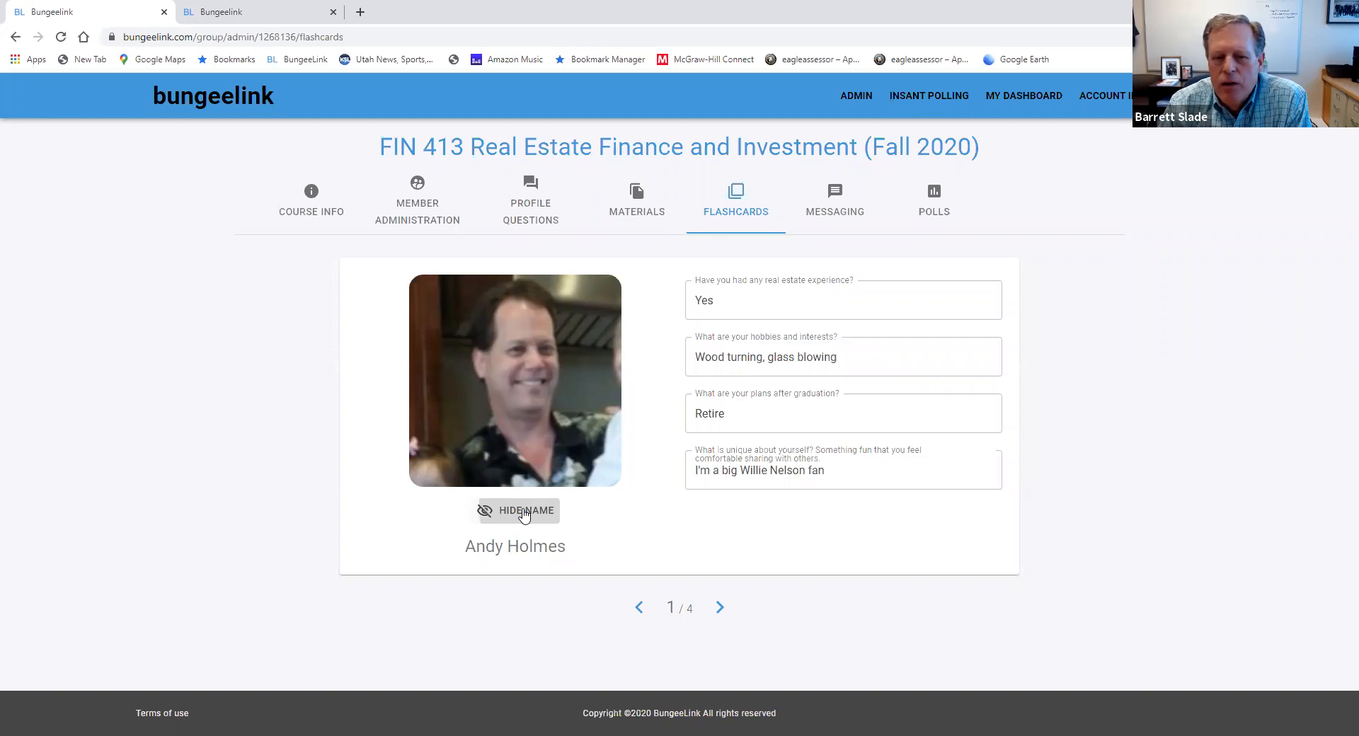
pyautogui.click(517, 514)
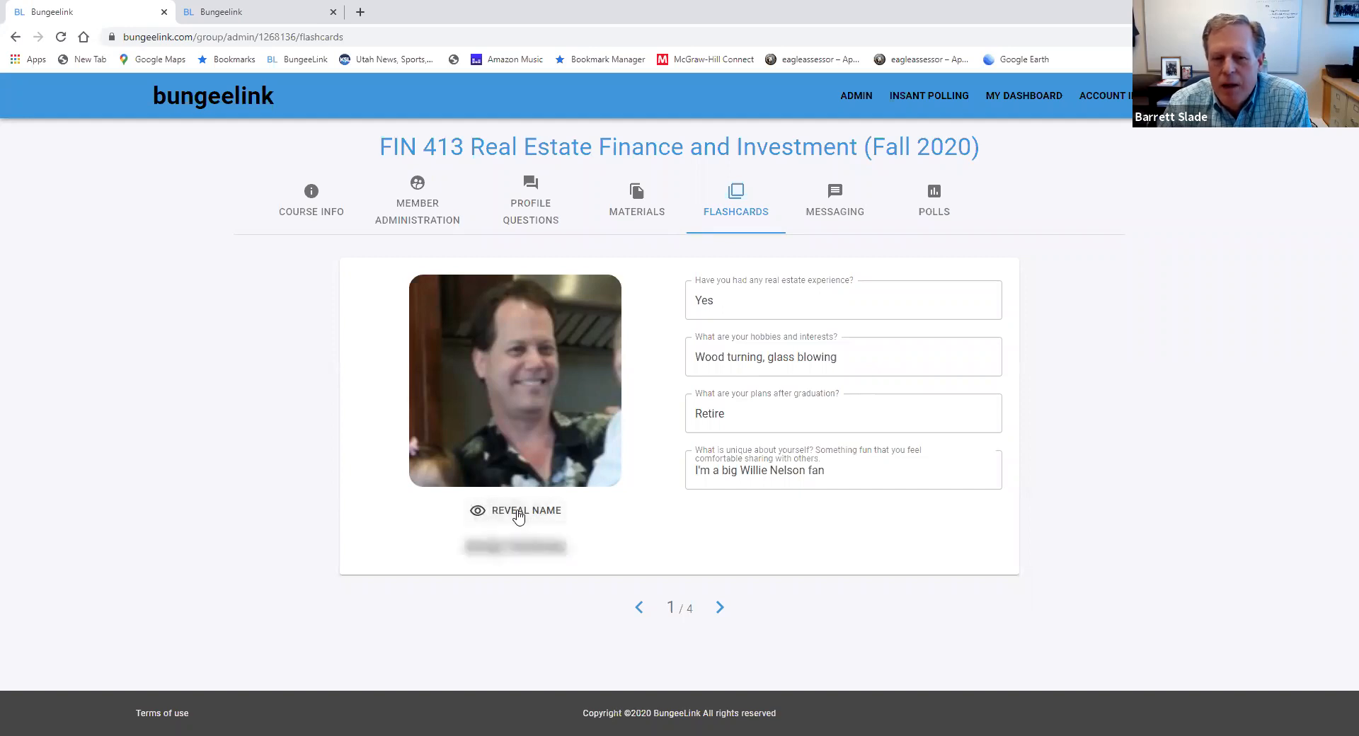
pyautogui.click(720, 610)
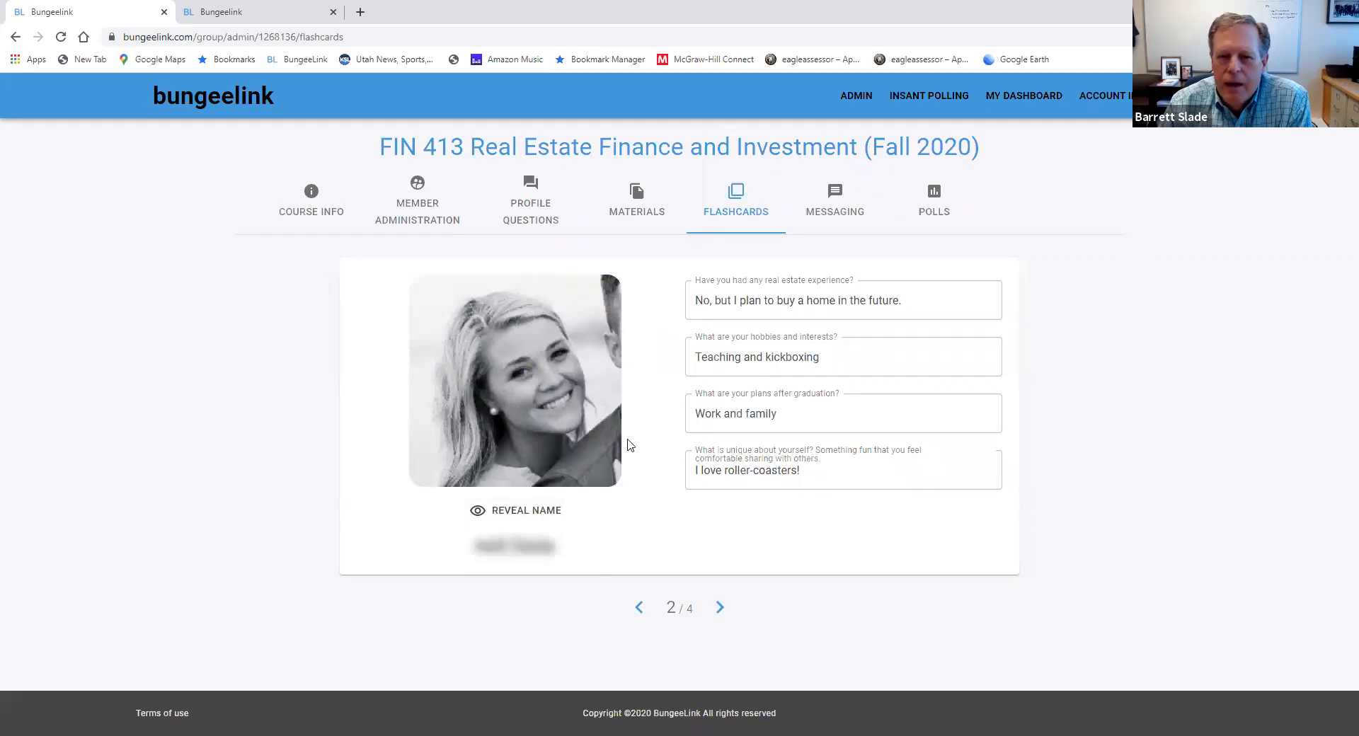
pyautogui.click(525, 517)
pyautogui.click(525, 517)
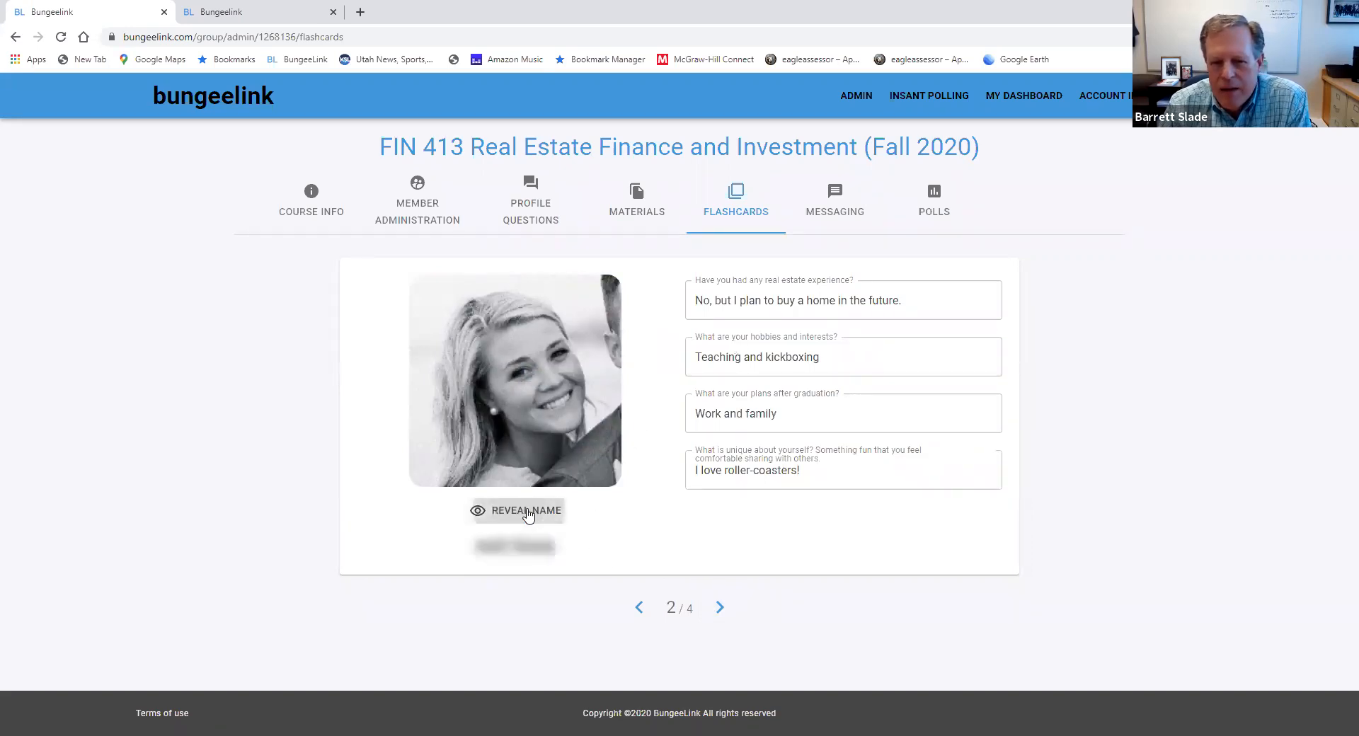
pyautogui.click(717, 608)
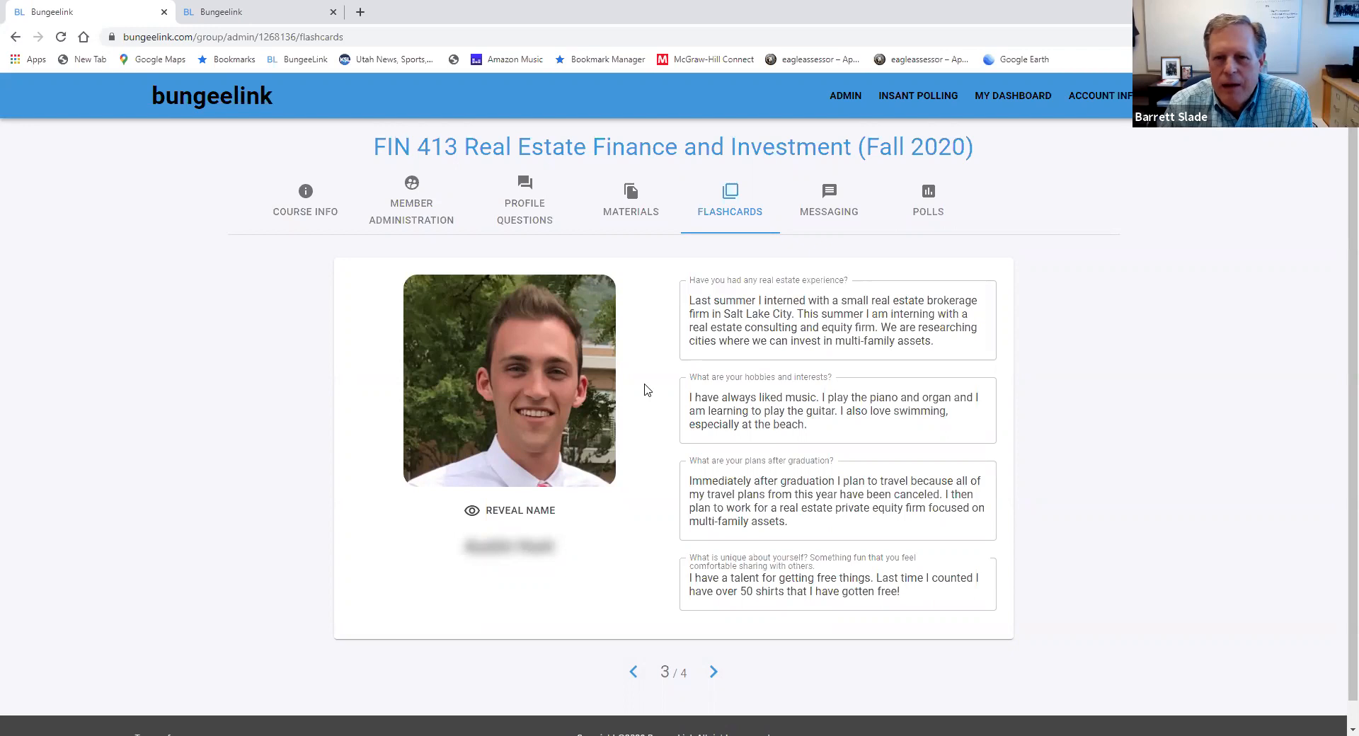
# Create a new folder named "test" among the group's pending polls
pyautogui.click(924, 211)
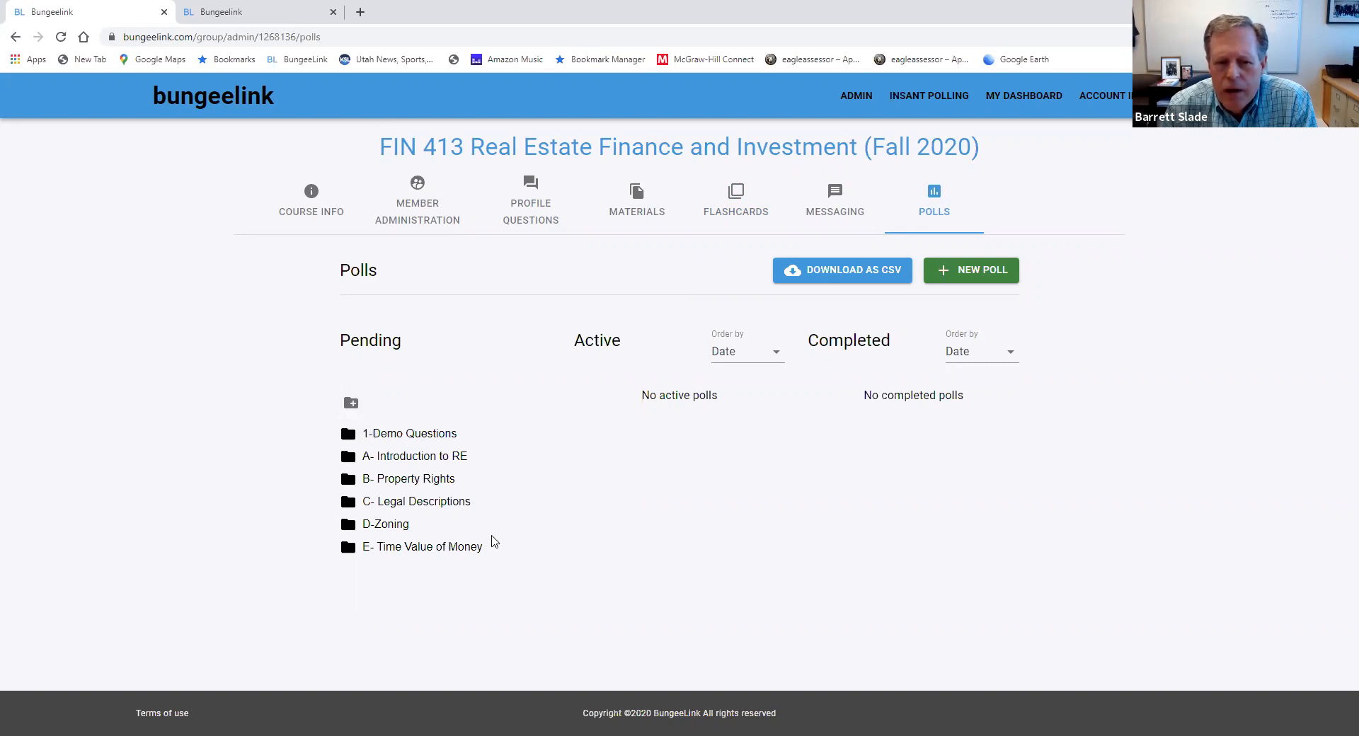
pyautogui.click(350, 405)
pyautogui.click(319, 455)
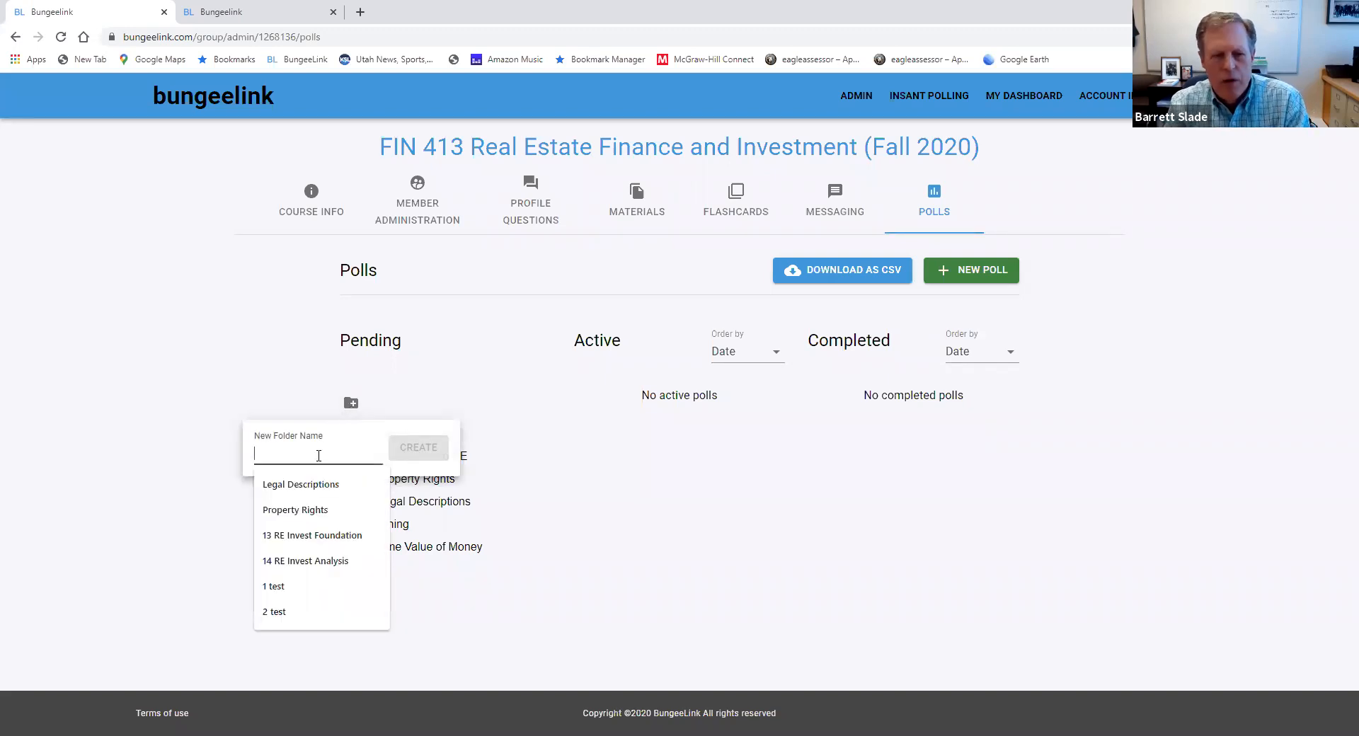
pyautogui.write('test')
pyautogui.press('Return')
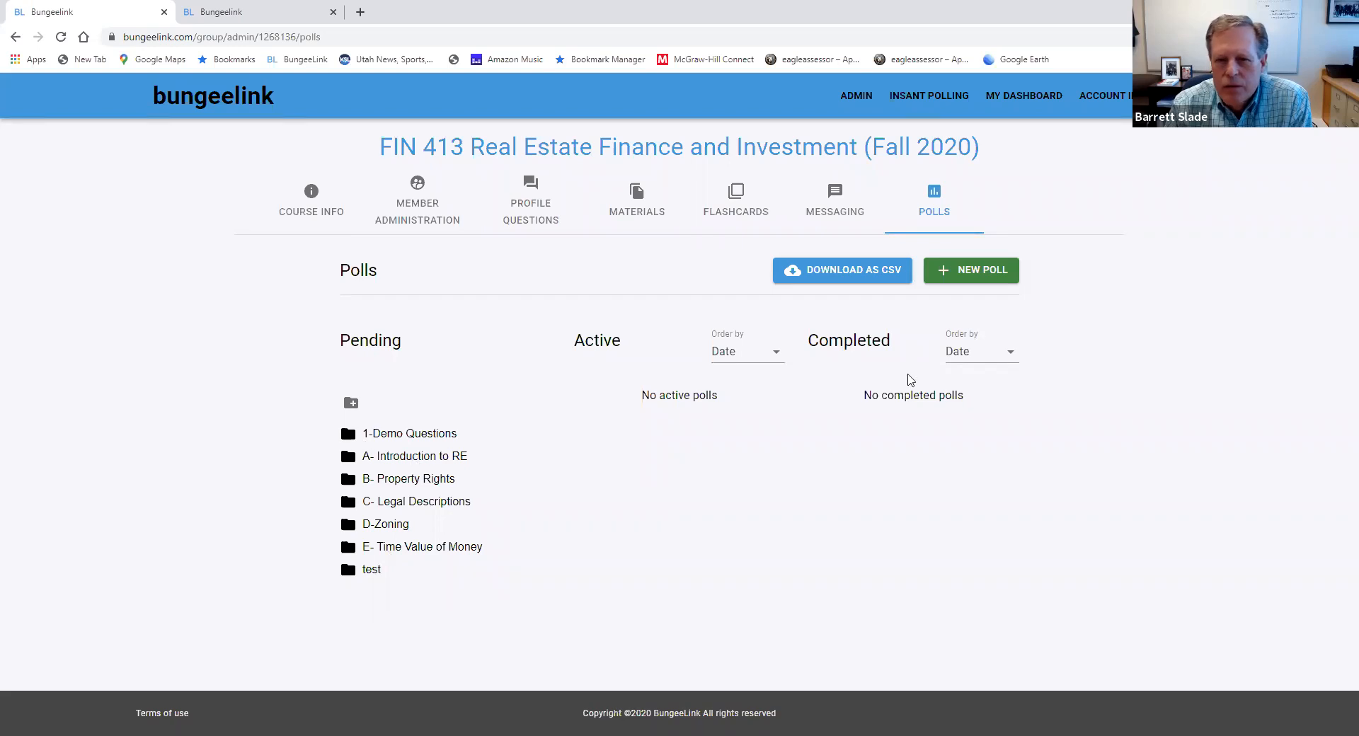
# Start a new graded multiple-choice poll with the title "Favorite City"
pyautogui.click(974, 277)
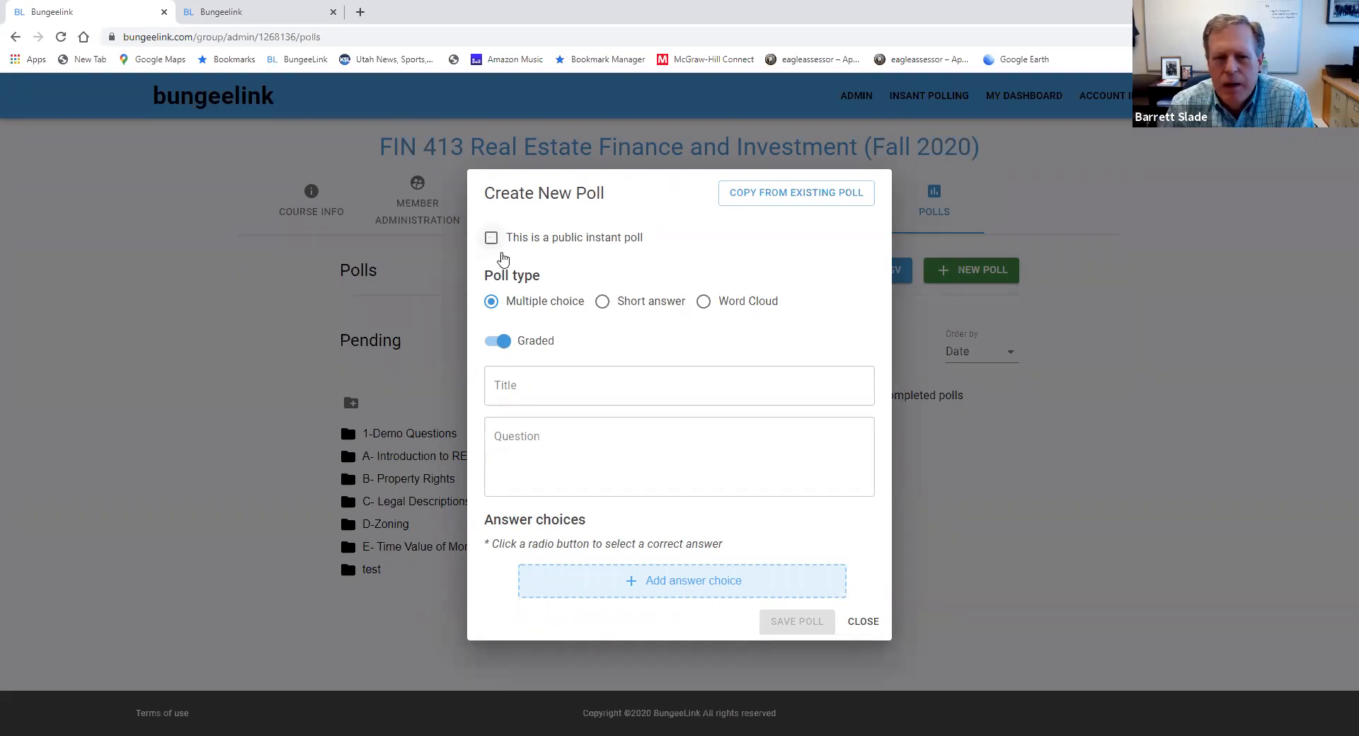
pyautogui.click(499, 345)
pyautogui.click(499, 343)
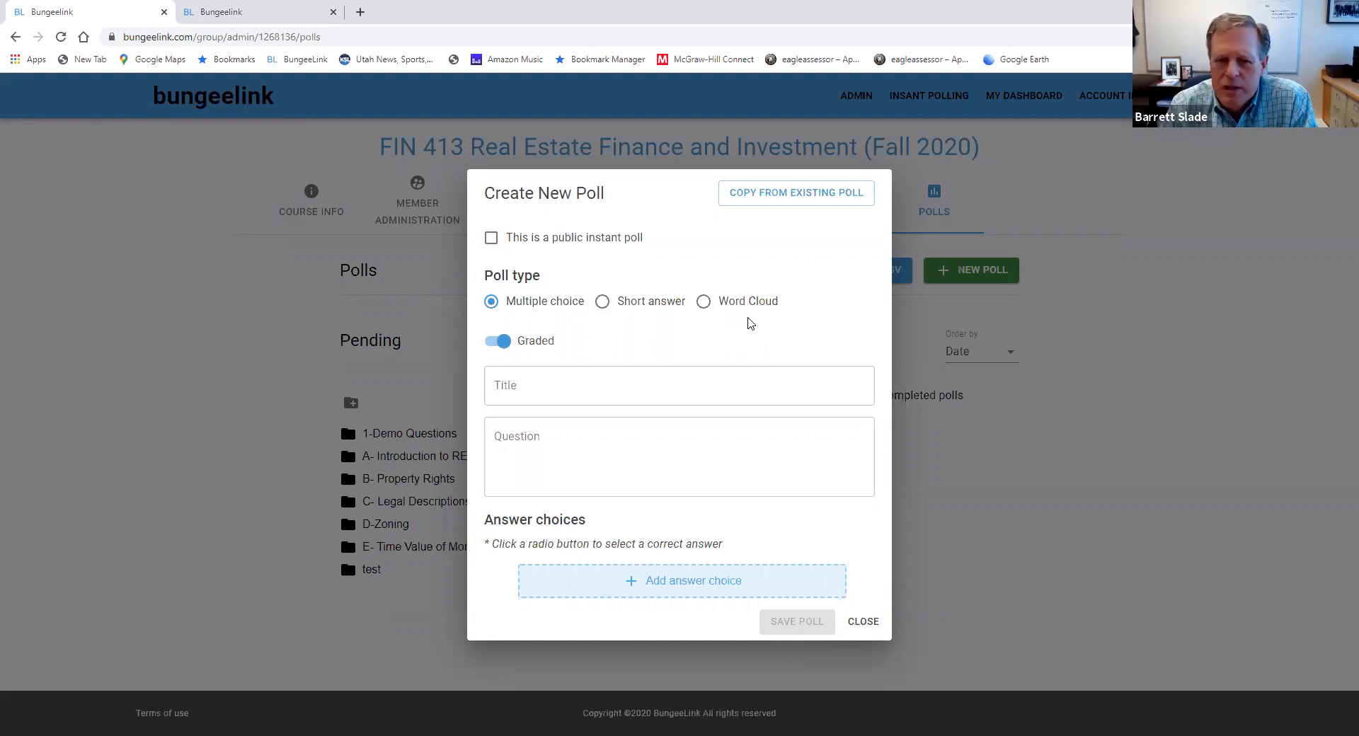
pyautogui.click(569, 386)
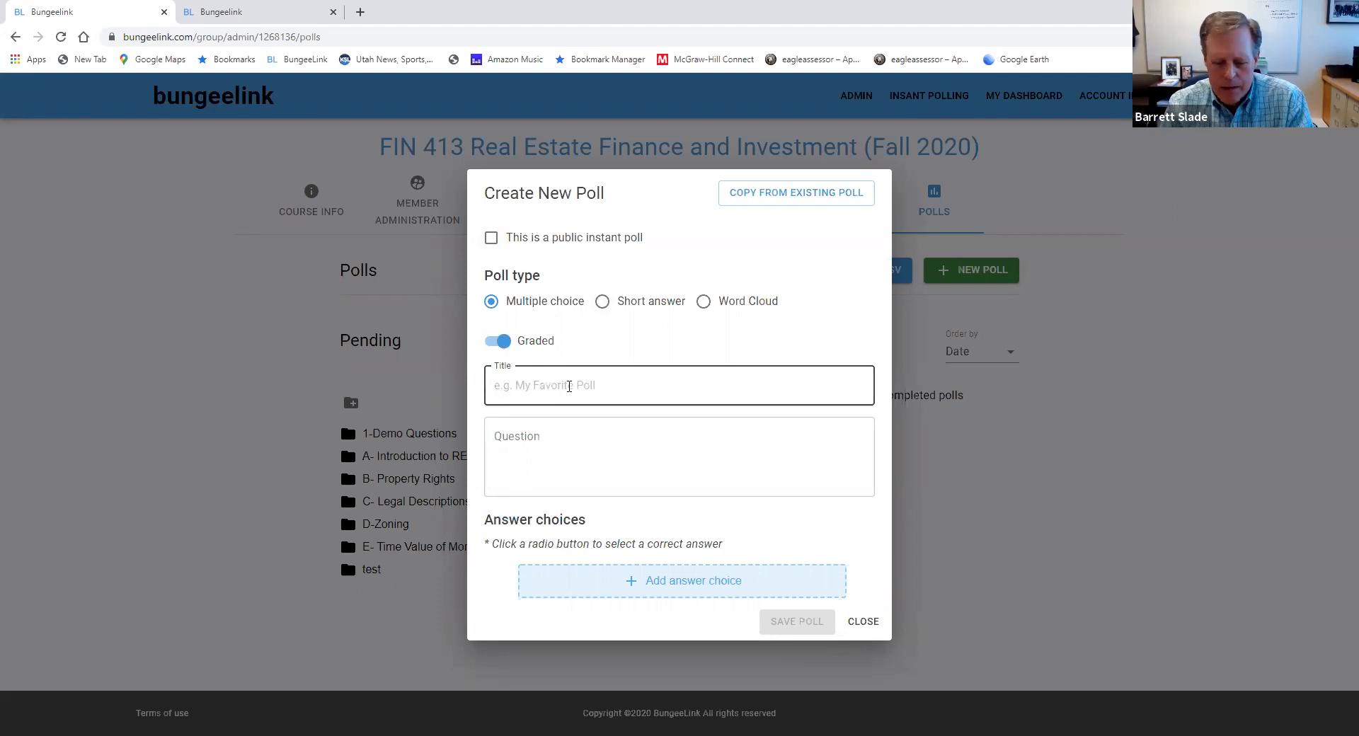
pyautogui.write('My')
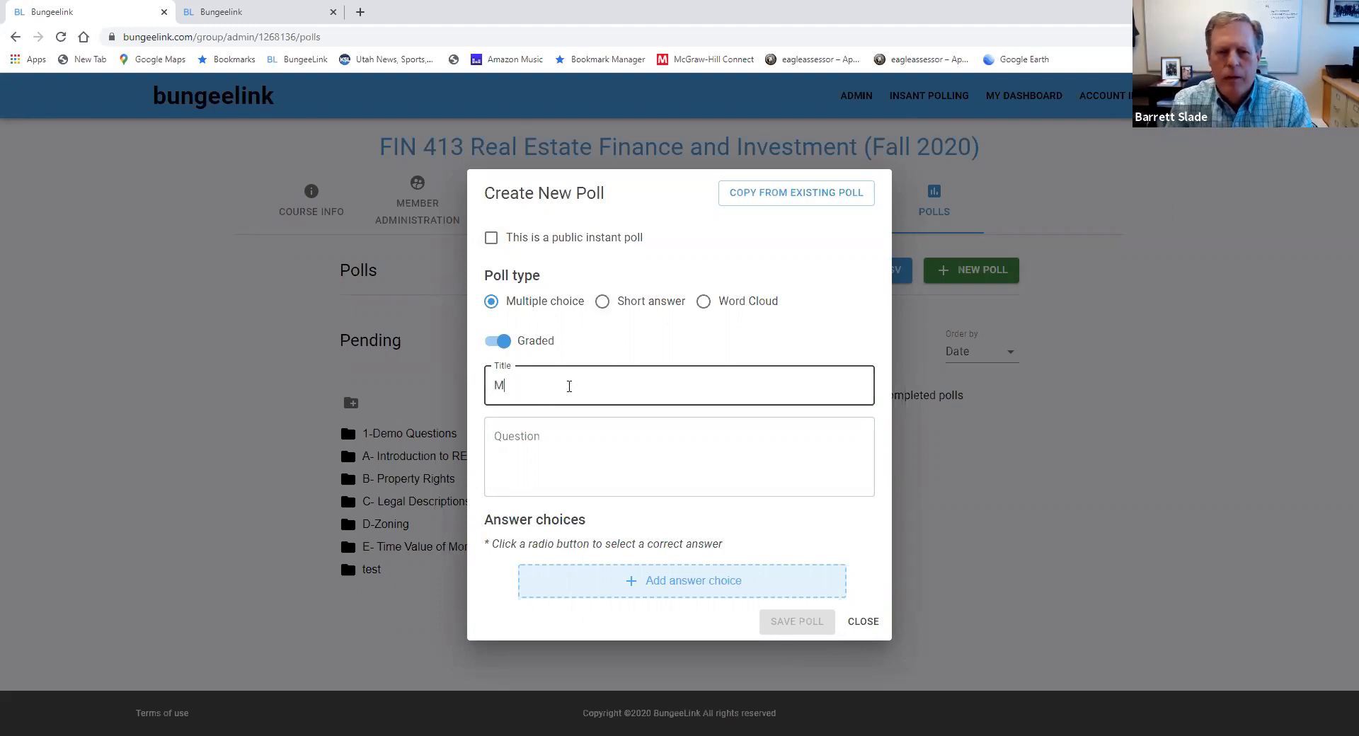
pyautogui.press('BackSpace')
pyautogui.press('BackSpace')
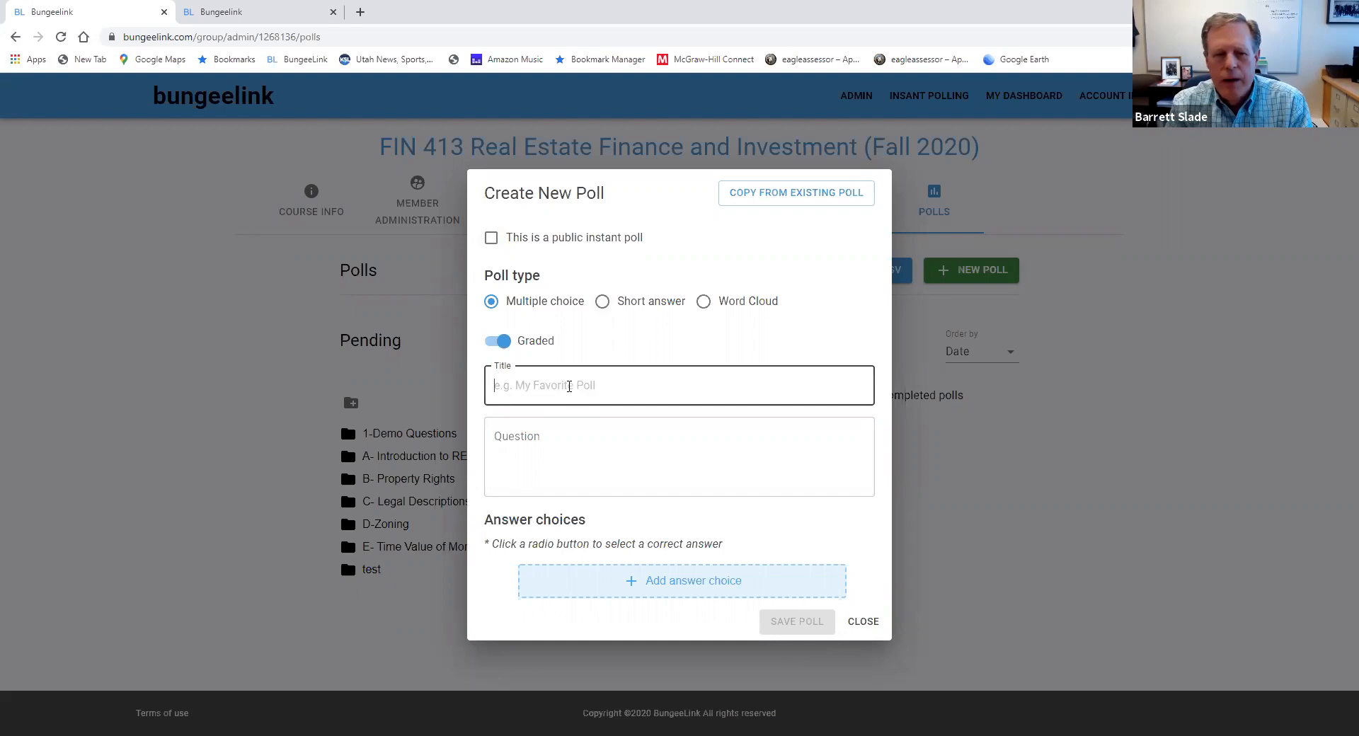
pyautogui.write('Favorite City')
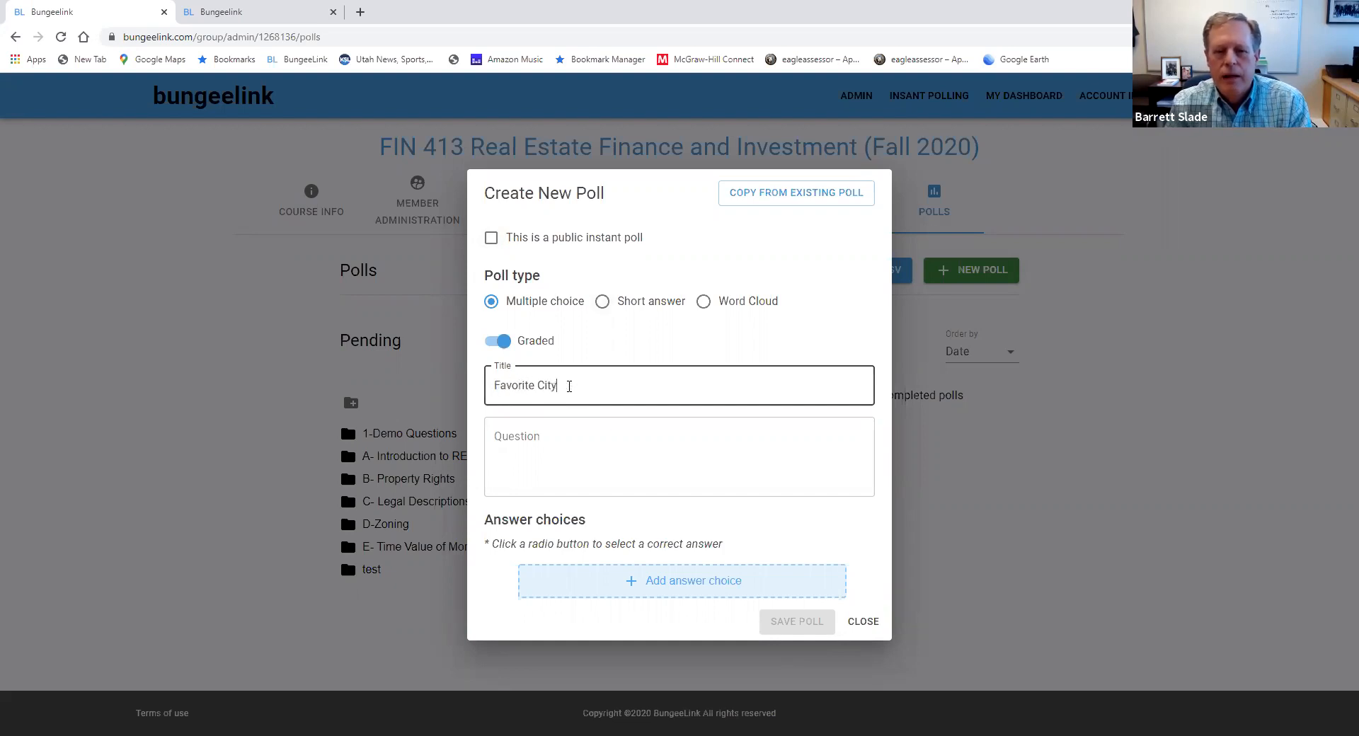
# Enter "What is your favorite city?" as the poll's question
pyautogui.click(541, 436)
pyautogui.write('What is y')
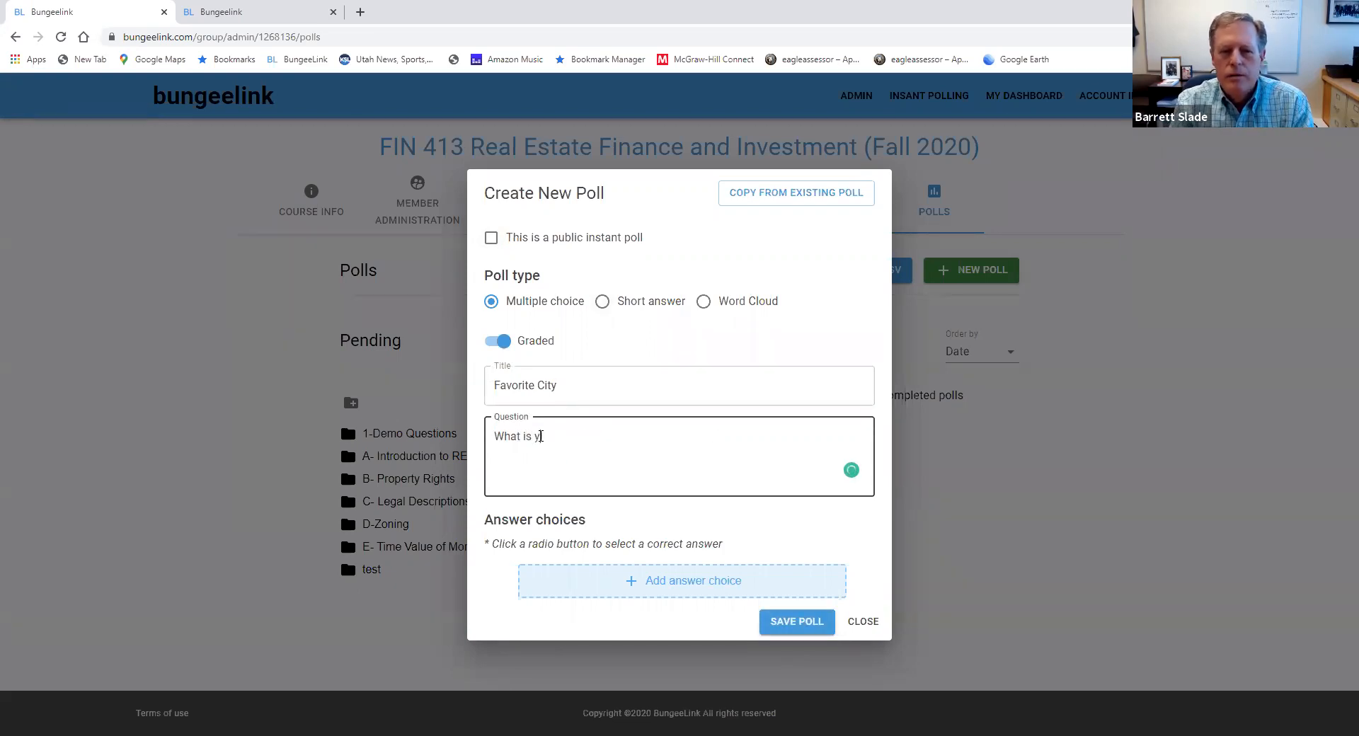
pyautogui.write('our favorite city?')
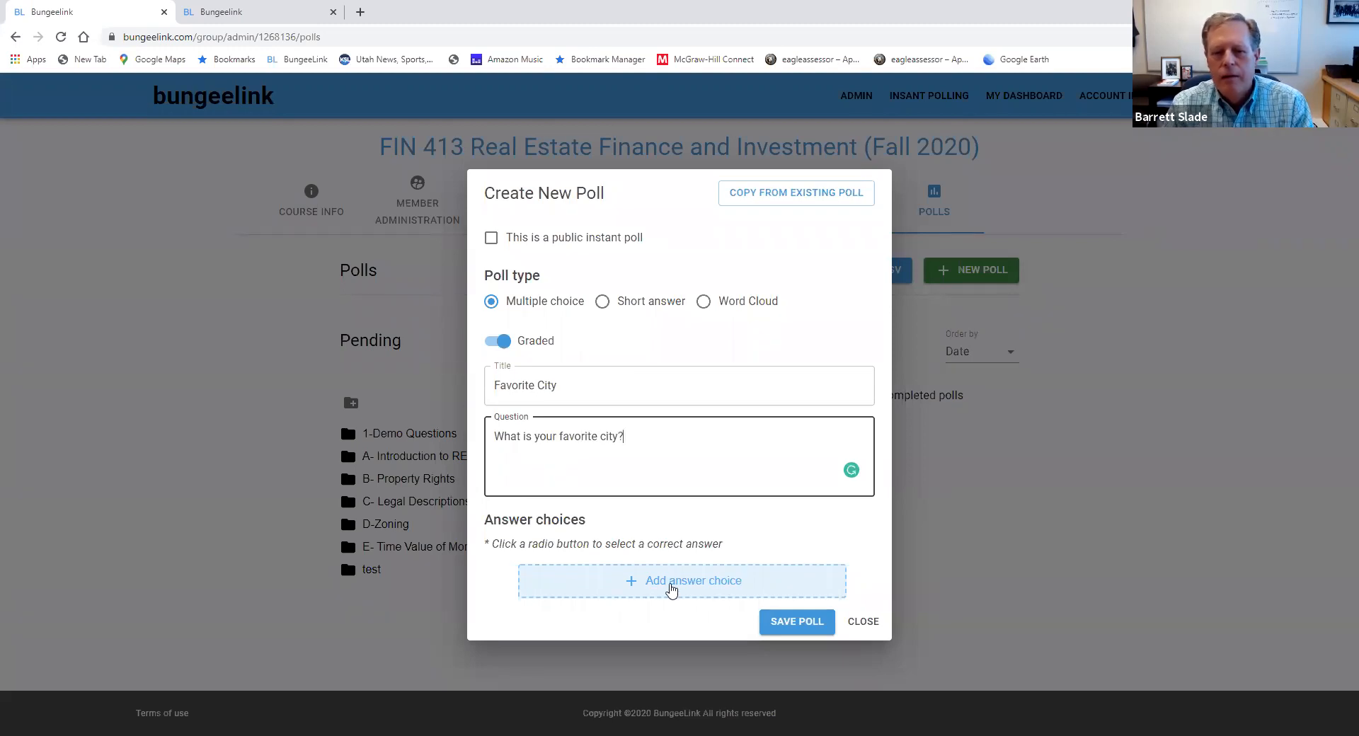
# Add the answer choices NYC and SLC, mark NYC as the correct answer and save the poll
pyautogui.click(630, 582)
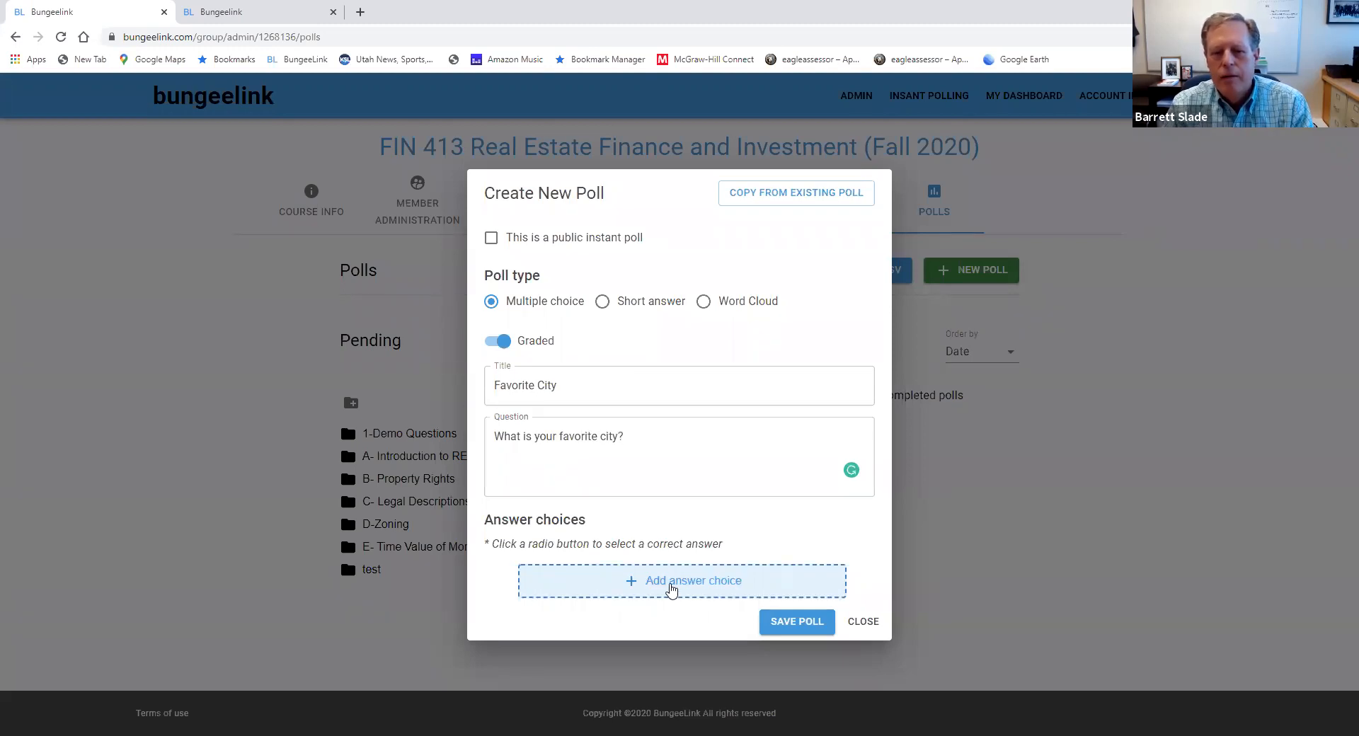
pyautogui.click(592, 566)
pyautogui.write('NYC')
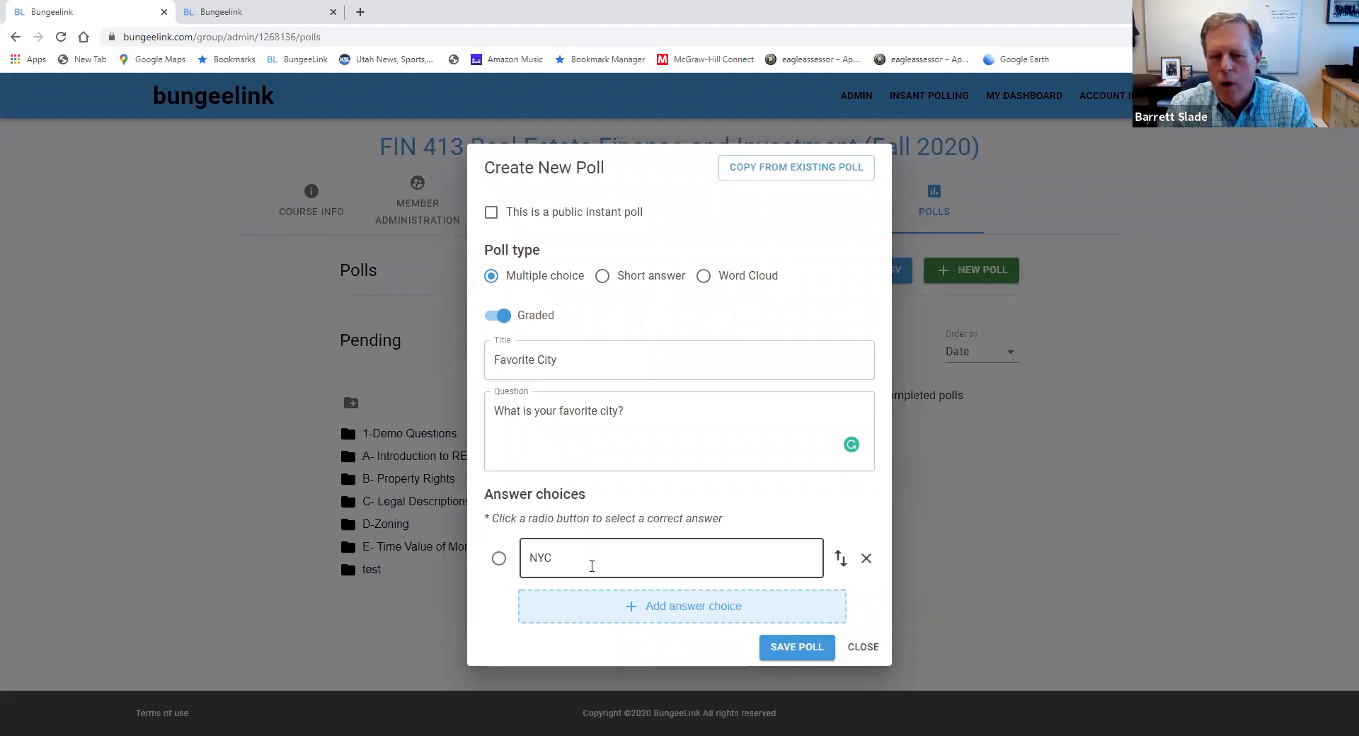
pyautogui.click(631, 606)
pyautogui.click(569, 588)
pyautogui.write('SLC')
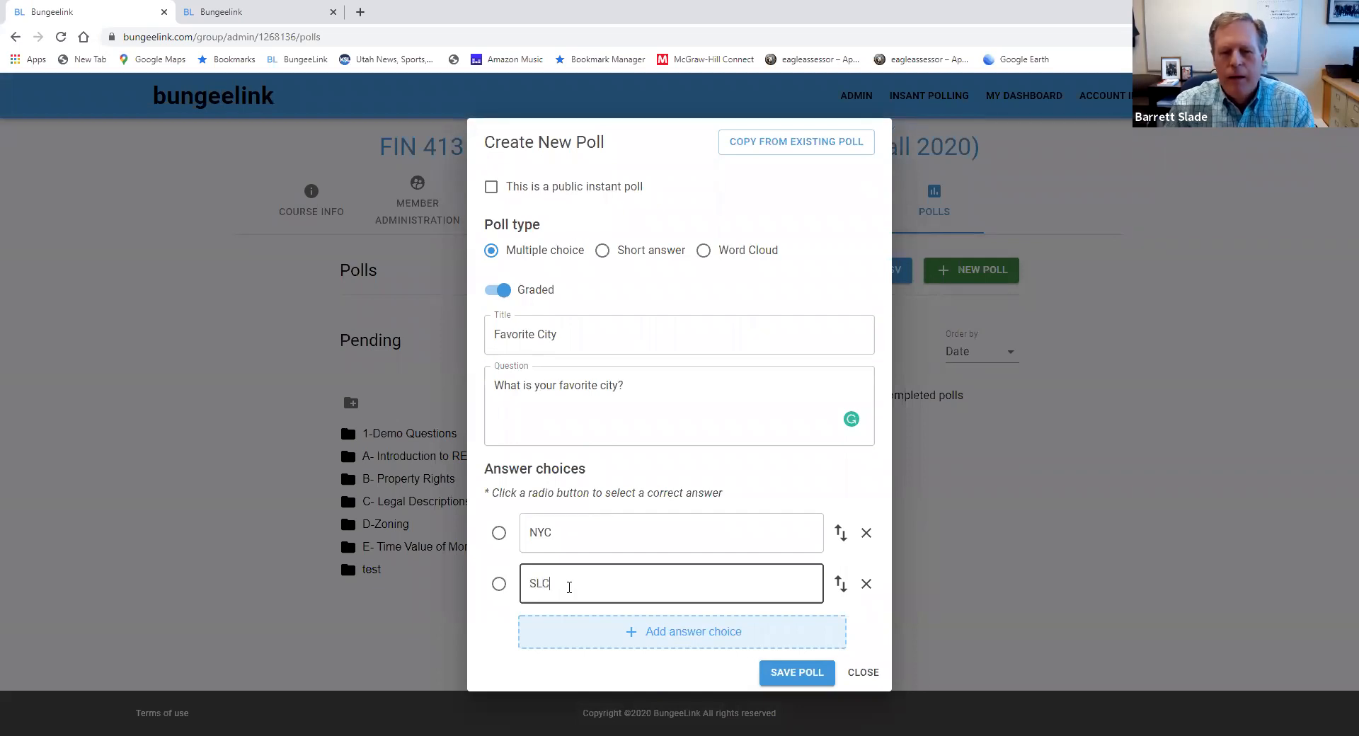
pyautogui.click(503, 539)
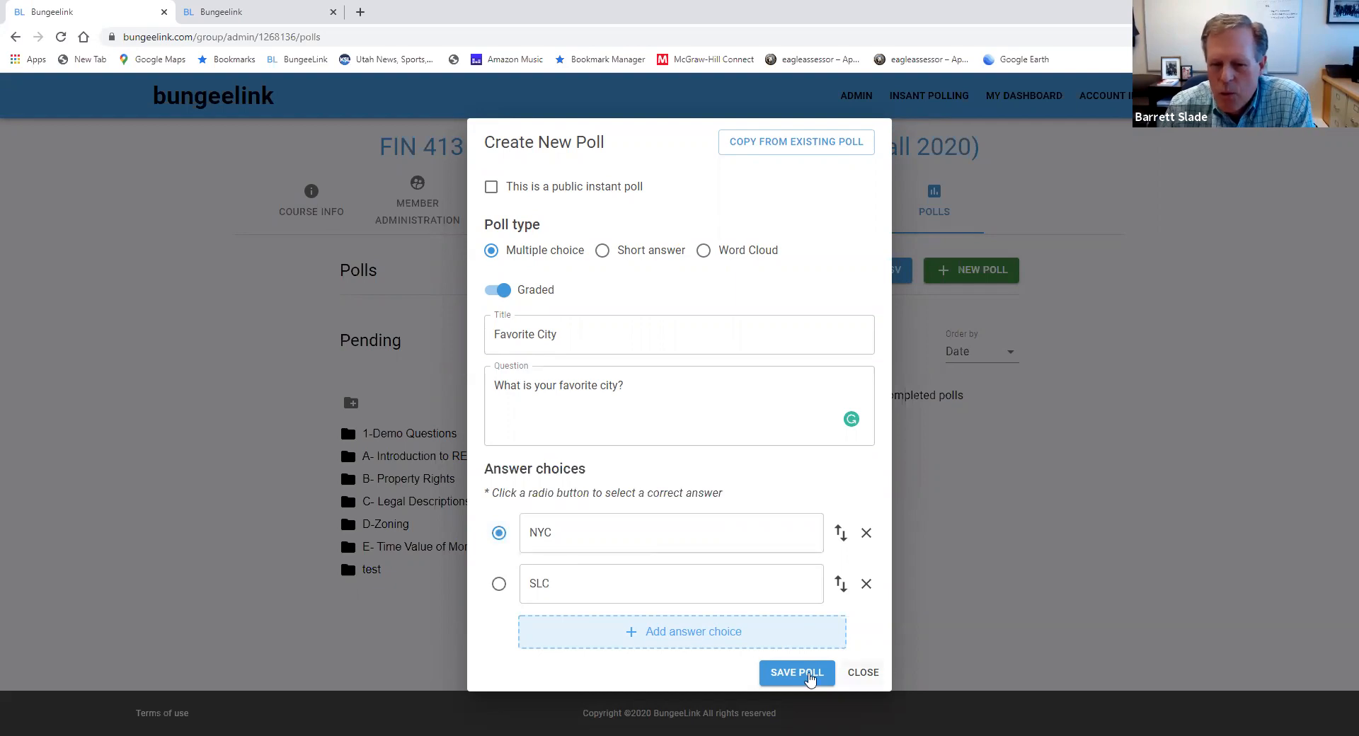
pyautogui.click(793, 676)
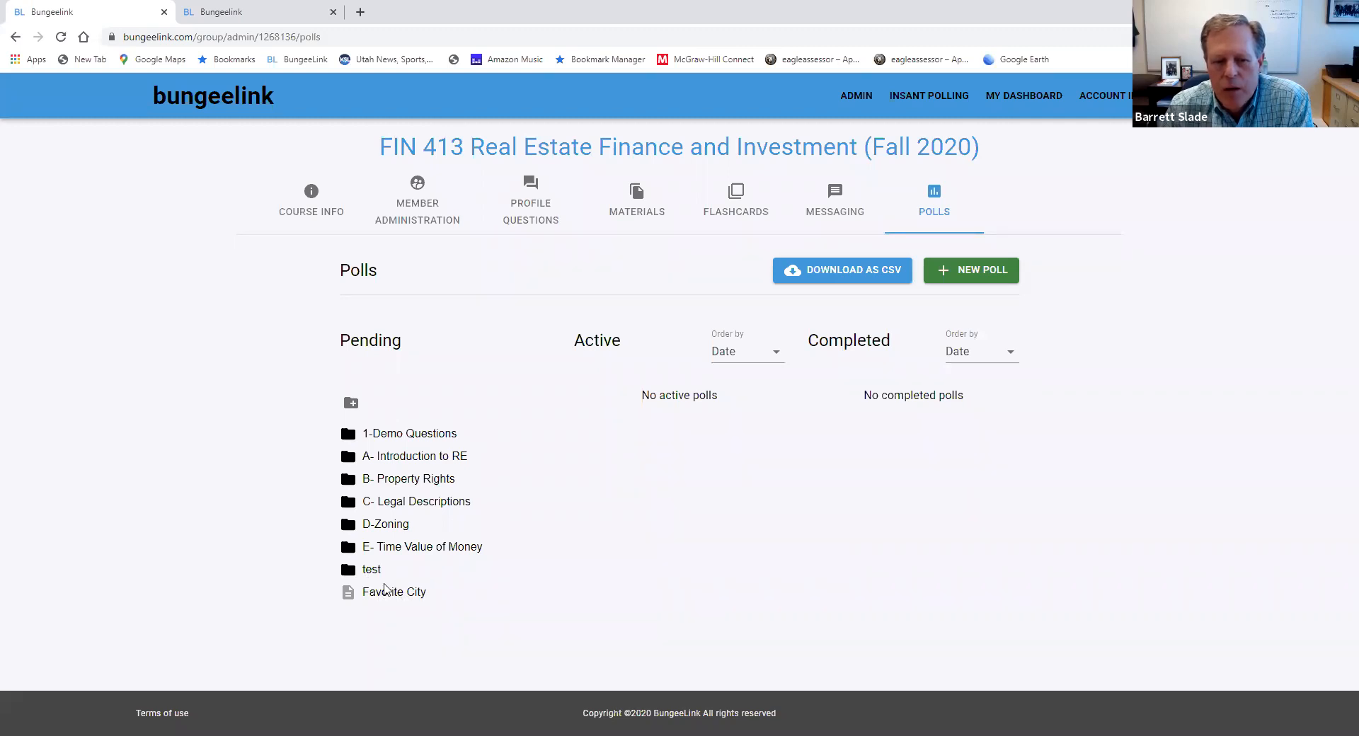
# Move the Favorite City poll into the test folder and start it from there
pyautogui.moveTo(384, 589); pyautogui.dragTo(366, 579)
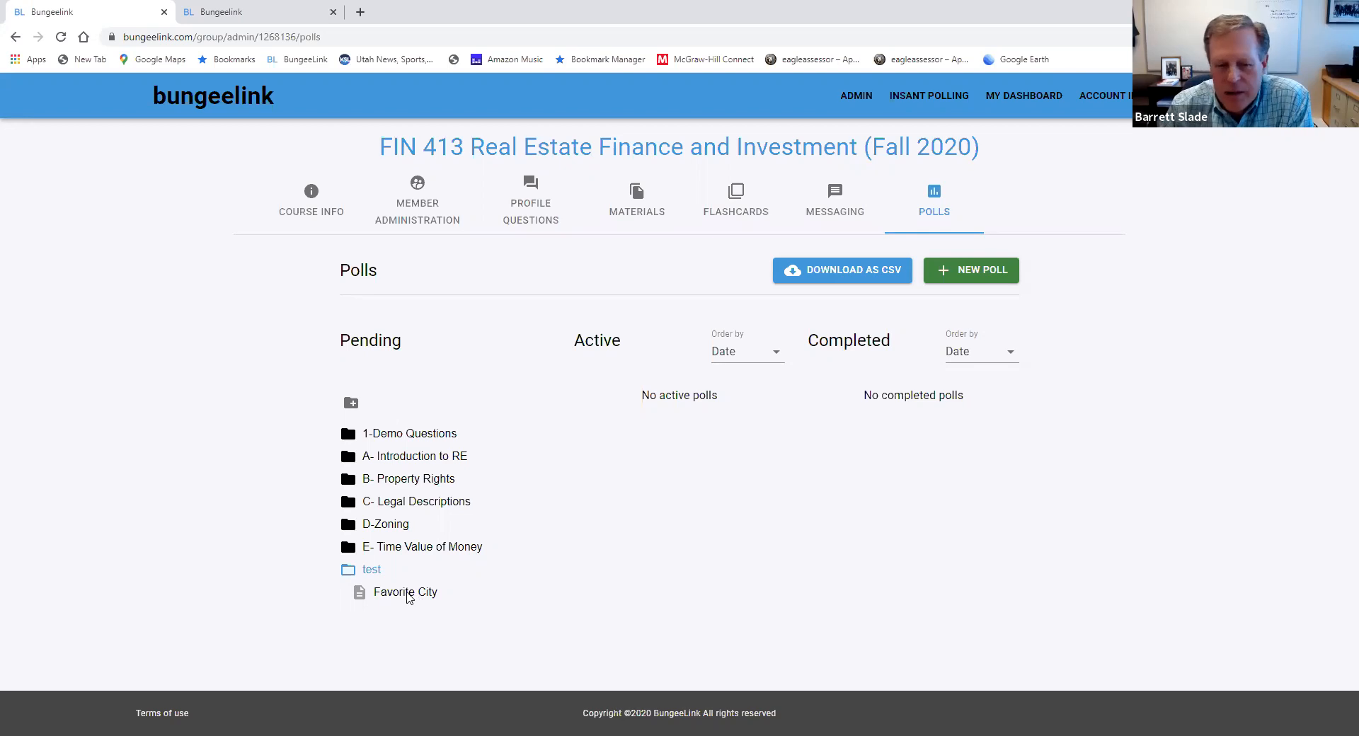
pyautogui.click(407, 596)
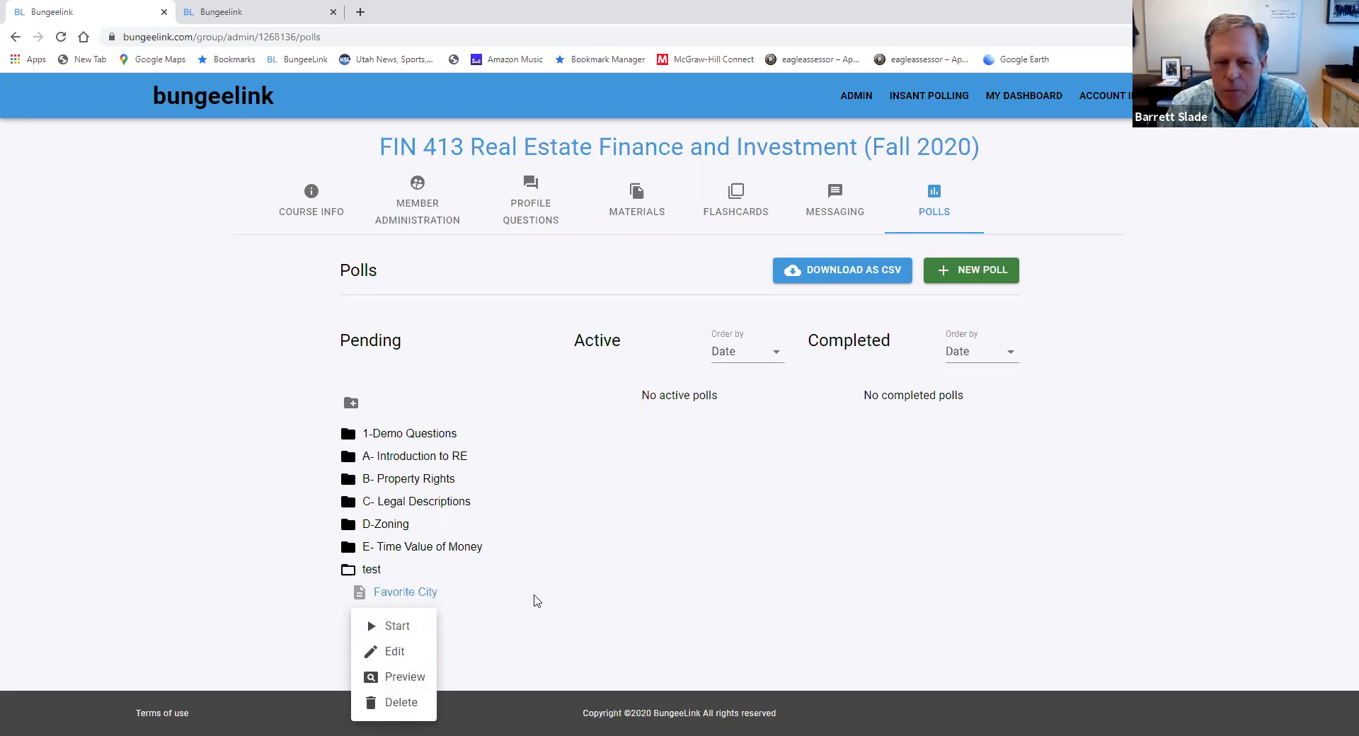
pyautogui.click(371, 628)
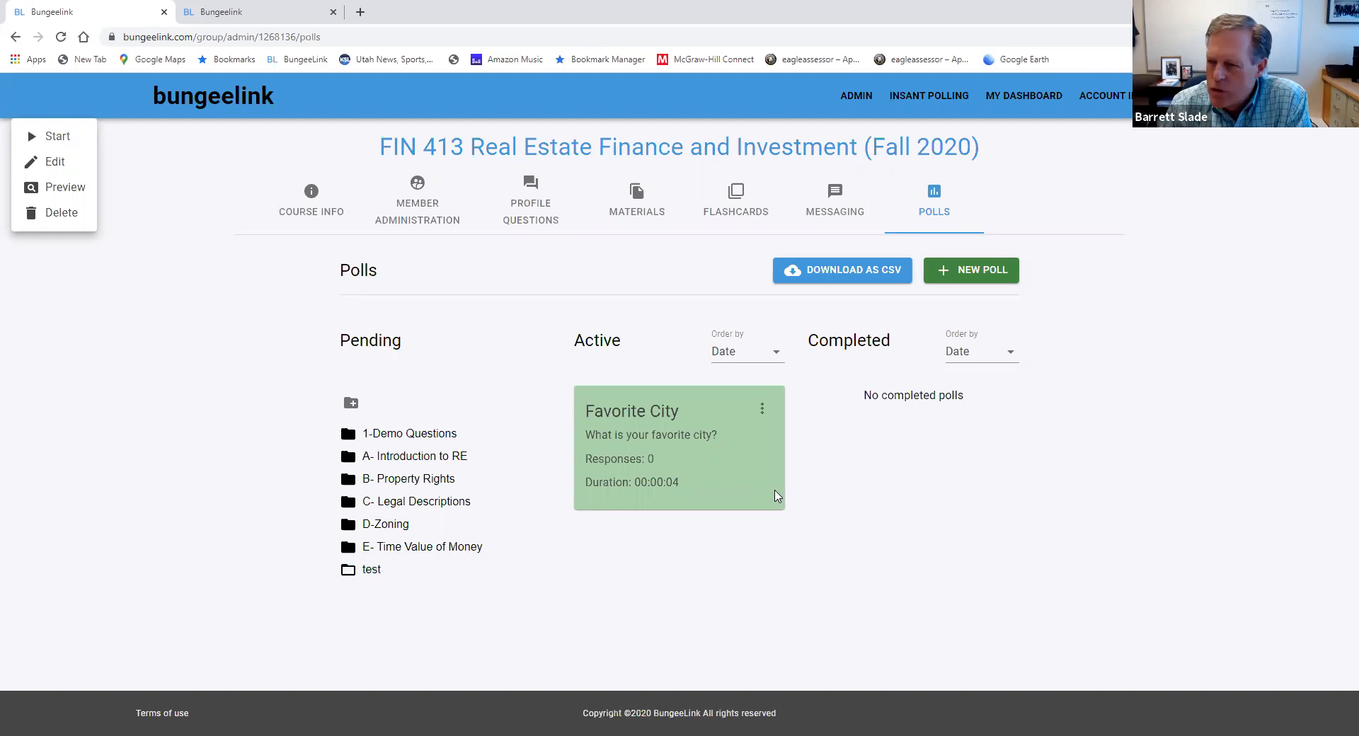
# Close the active Favorite City poll and move it from the completed polls back to pending
pyautogui.click(762, 415)
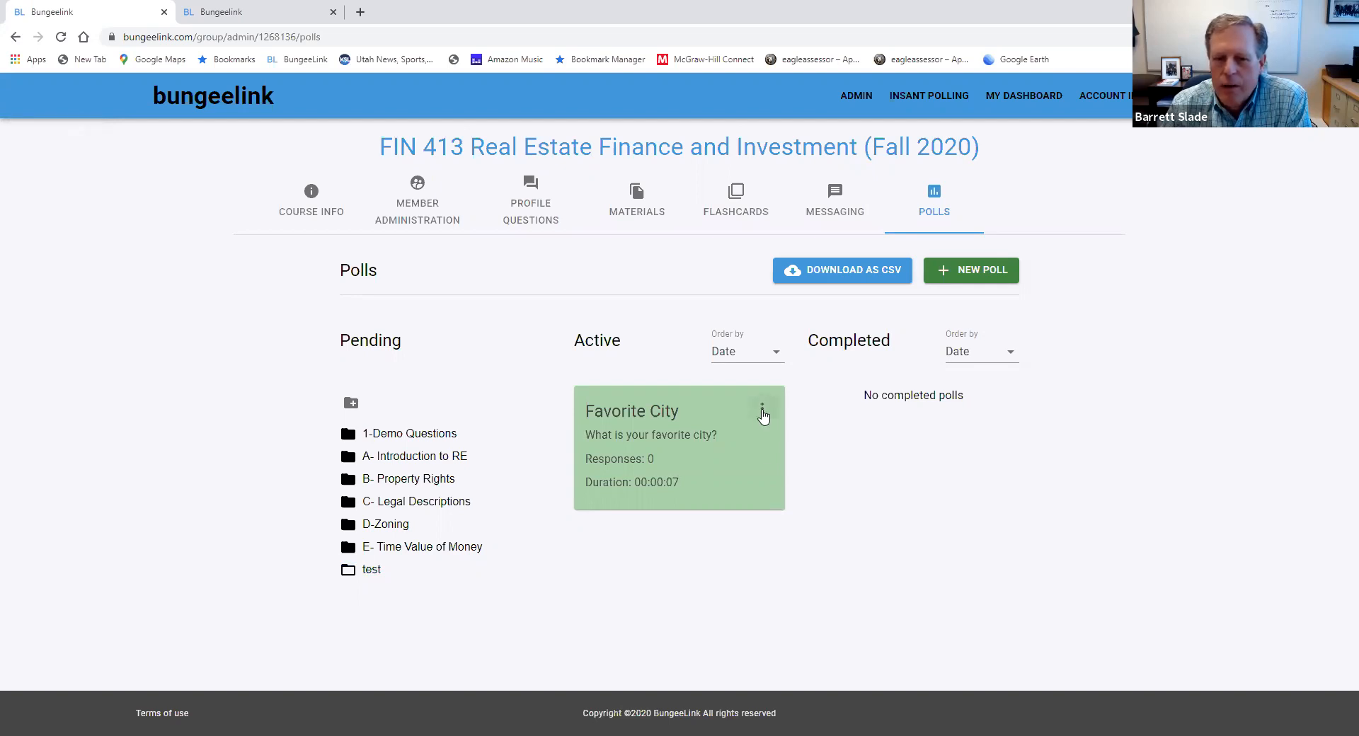
pyautogui.click(762, 414)
pyautogui.click(775, 409)
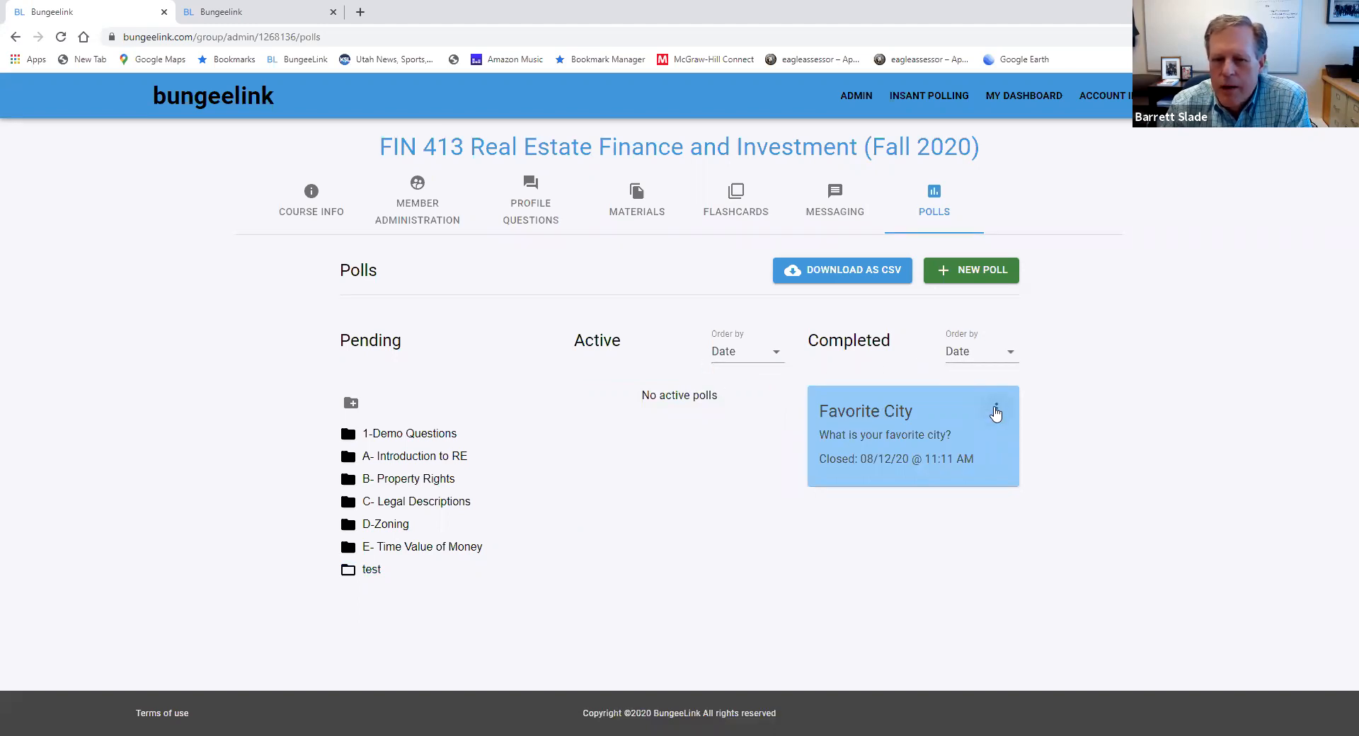
pyautogui.click(995, 412)
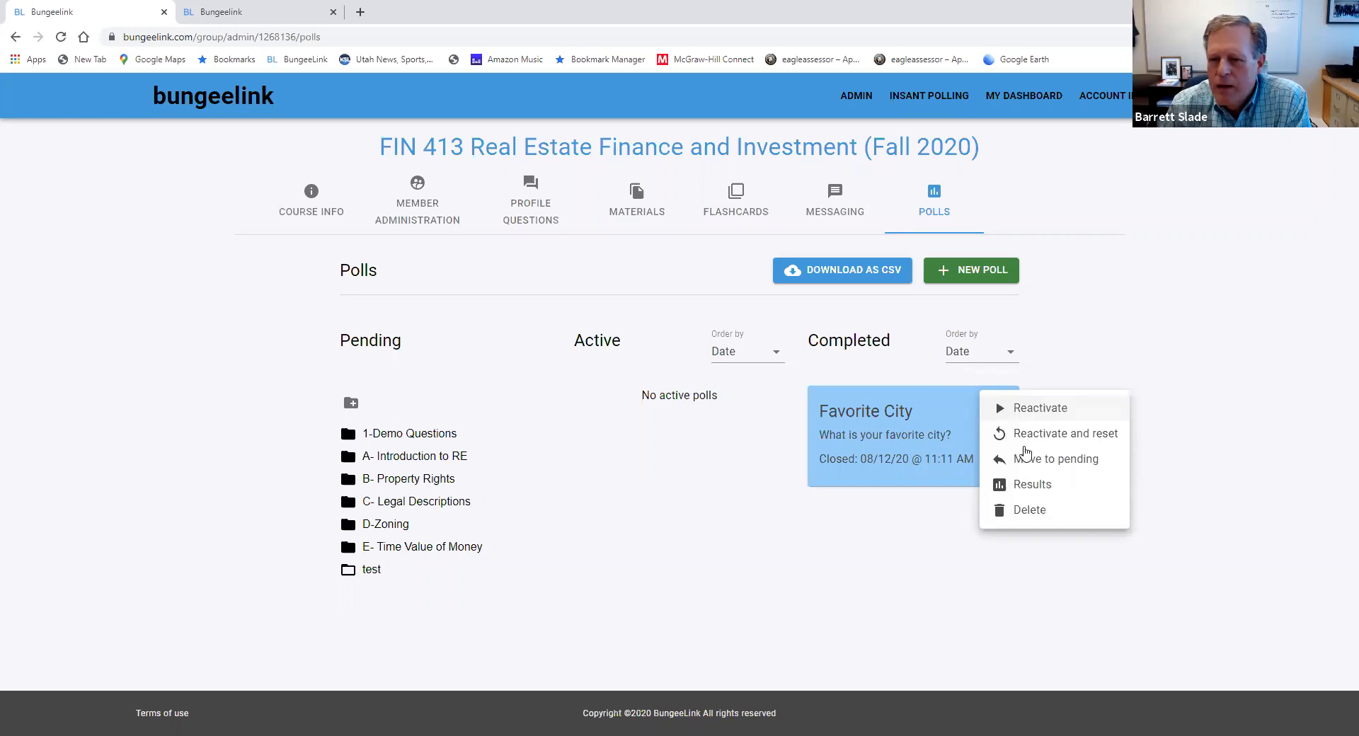
pyautogui.click(1038, 460)
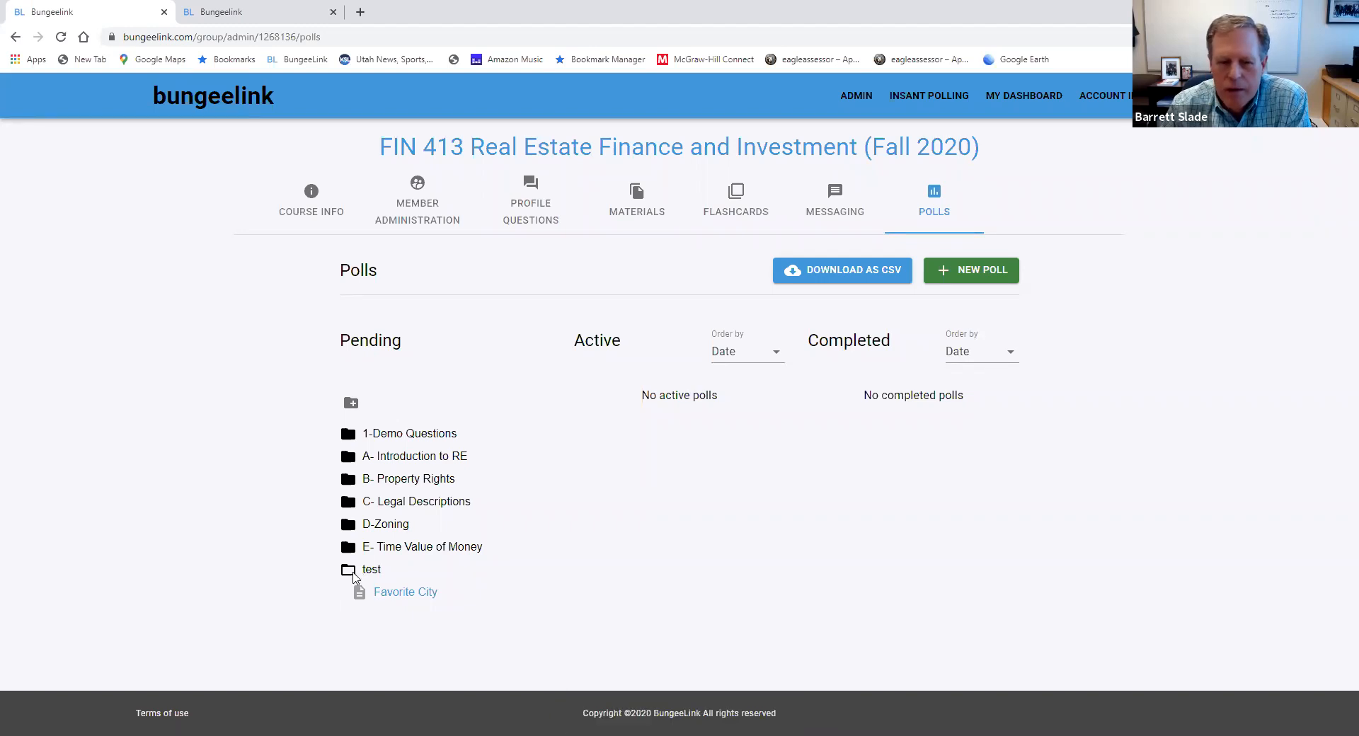
# Make the pending Favorite City poll a public instant poll, save it and start it
pyautogui.click(407, 598)
pyautogui.click(394, 651)
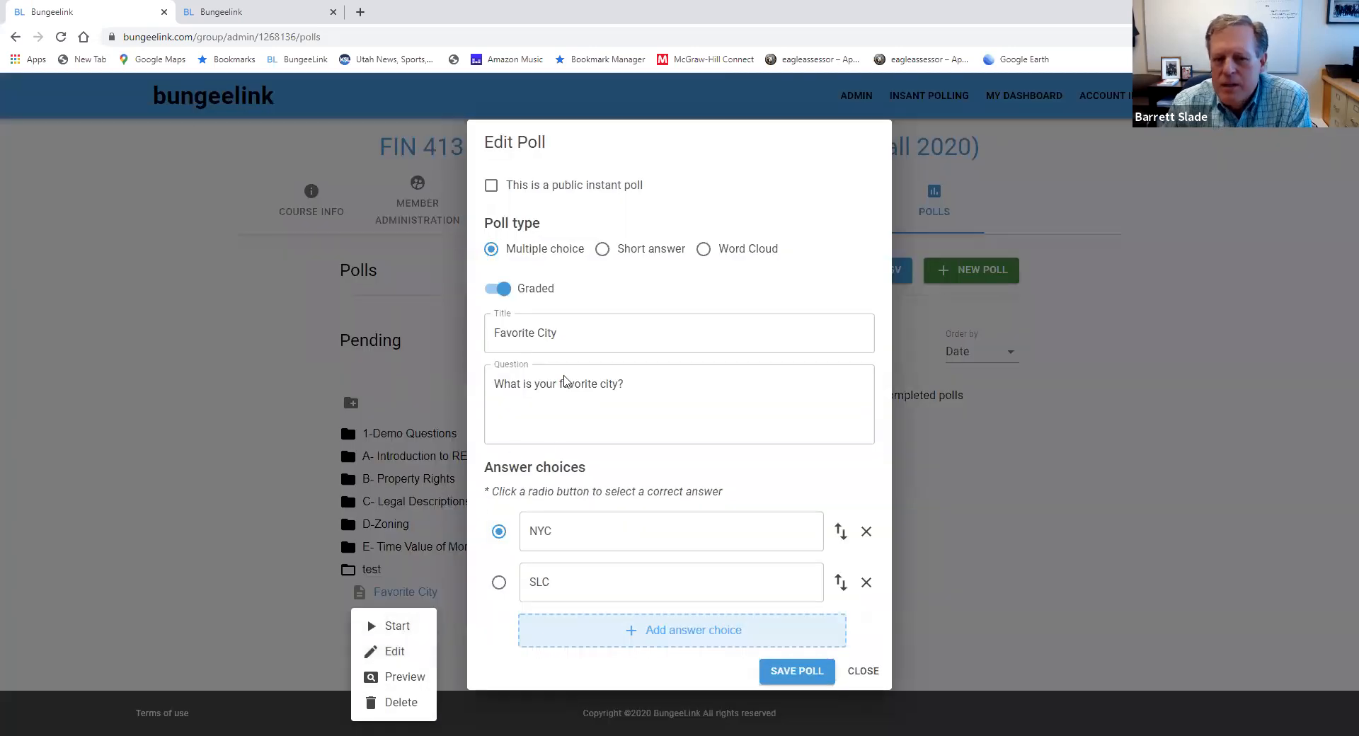
pyautogui.click(491, 186)
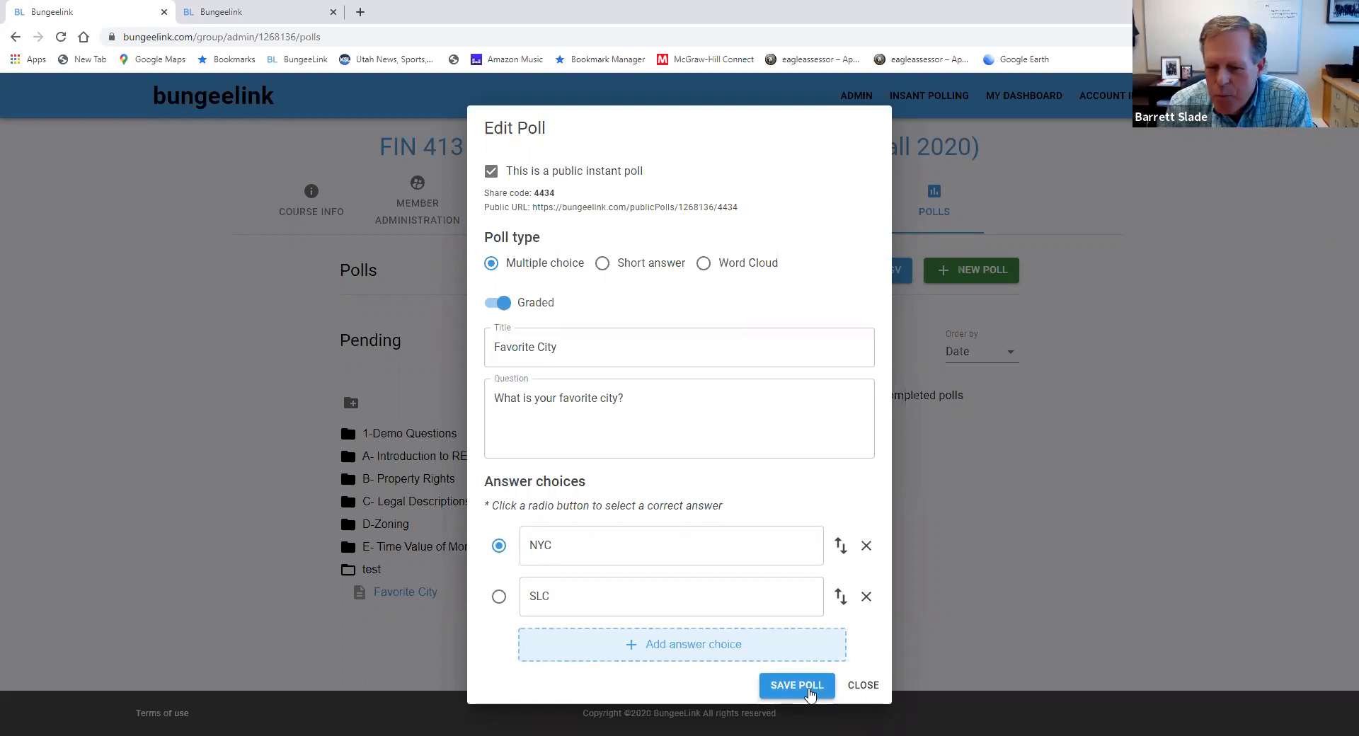
pyautogui.click(798, 692)
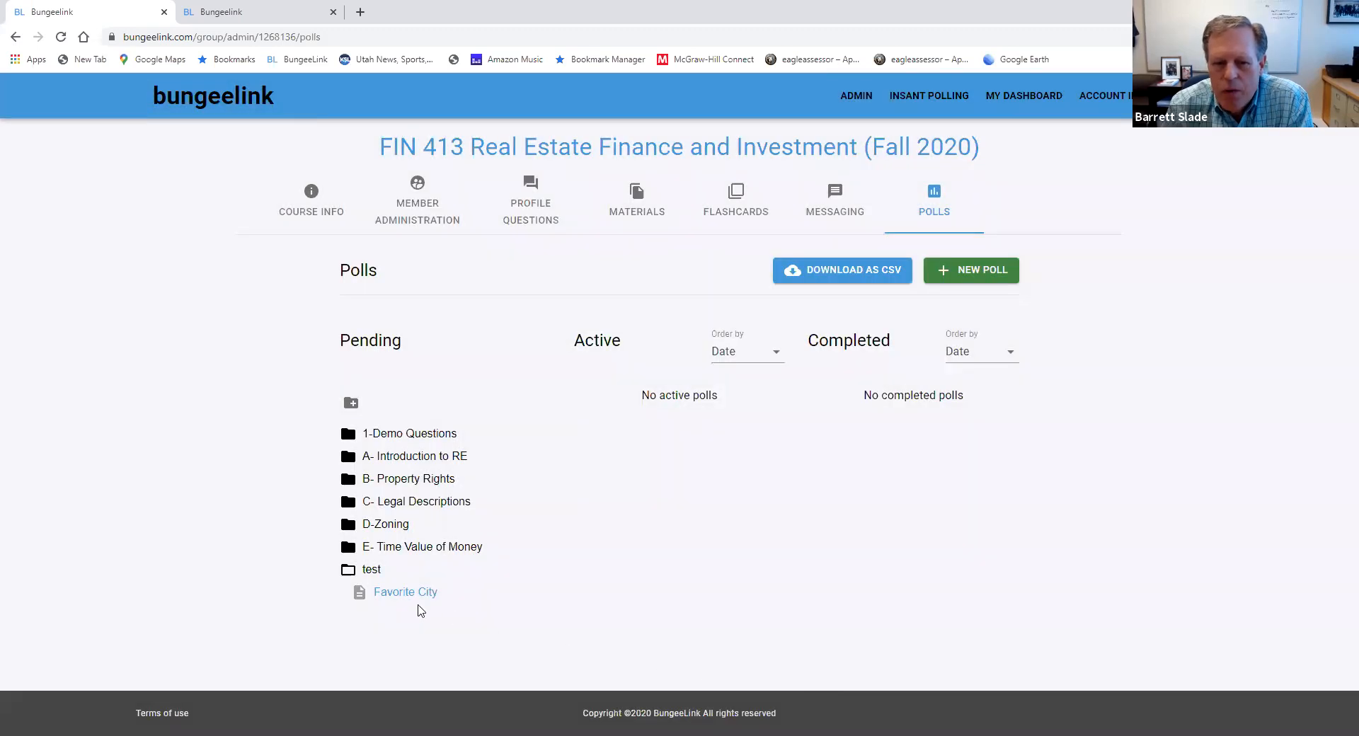
pyautogui.click(416, 599)
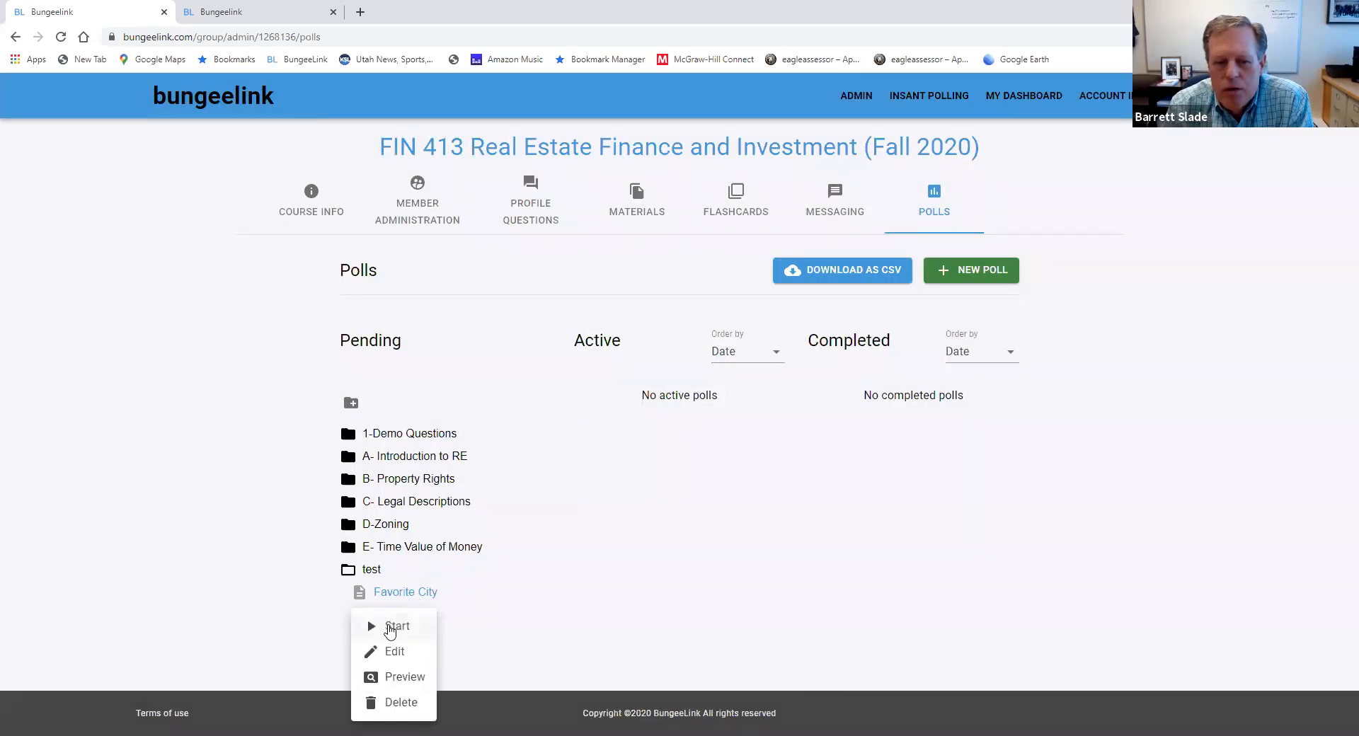
pyautogui.click(374, 627)
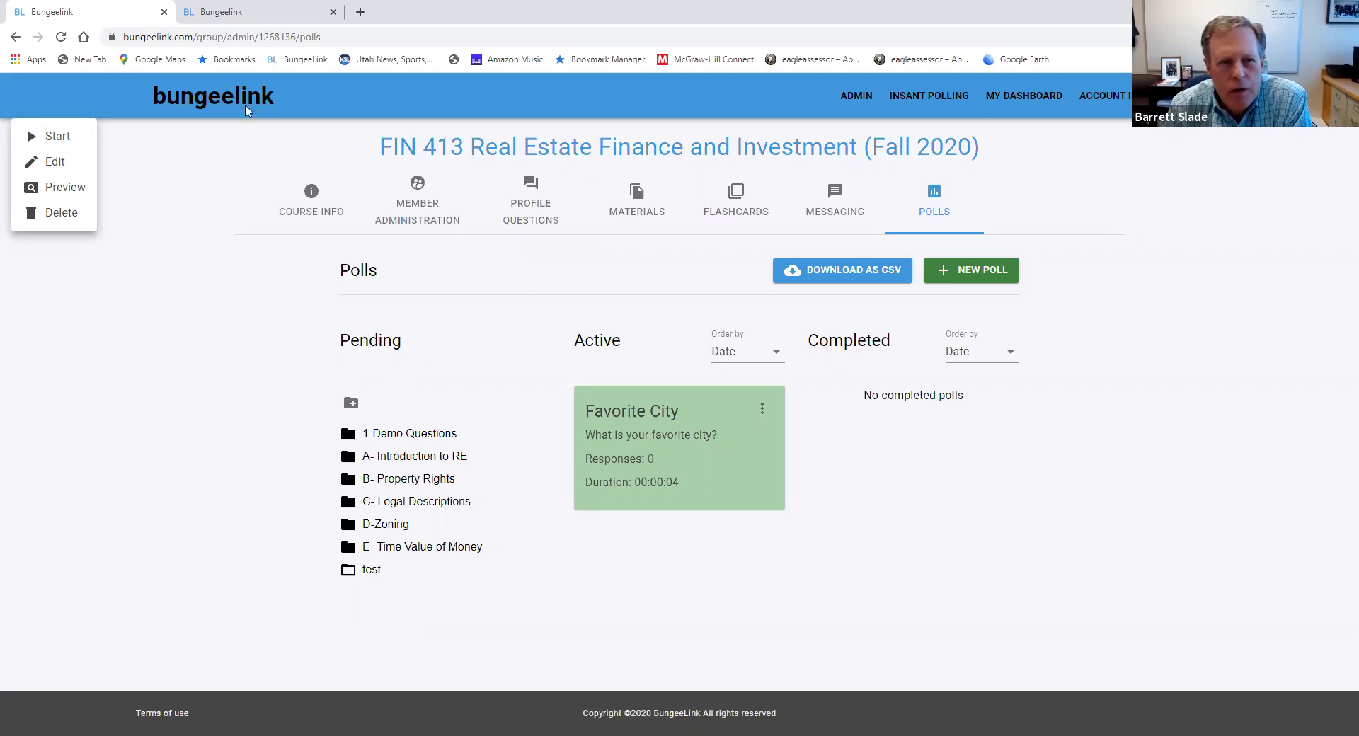
# In the other browser tab, open the instant poll with code 4434 and submit NYC as the answer
pyautogui.click(234, 19)
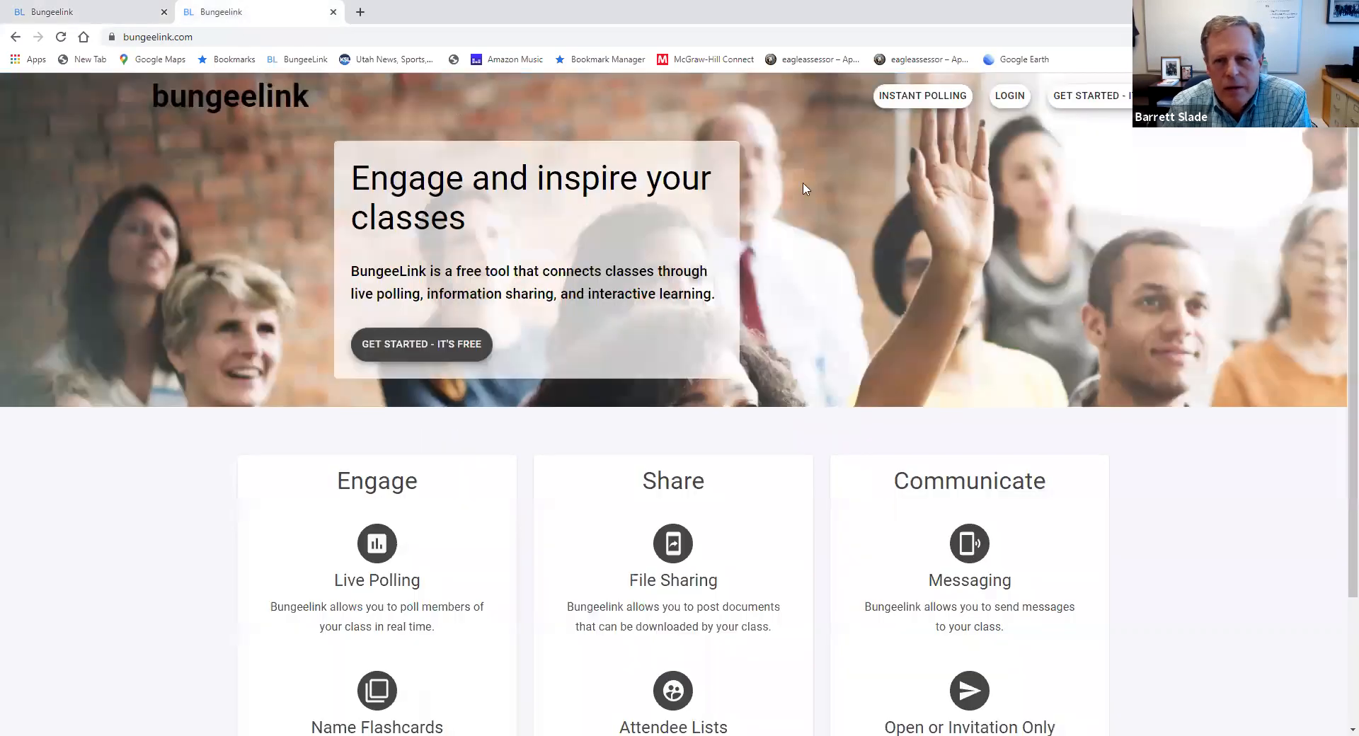
pyautogui.click(917, 103)
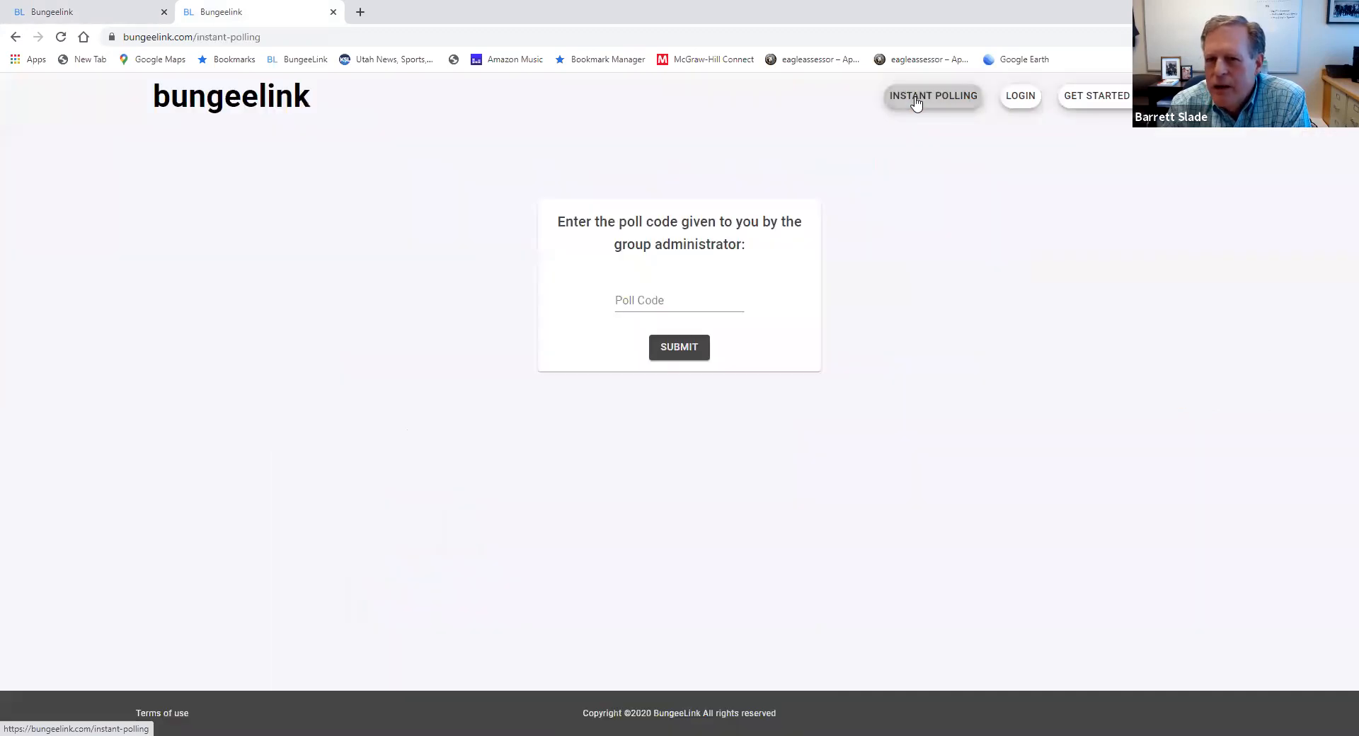
pyautogui.click(639, 300)
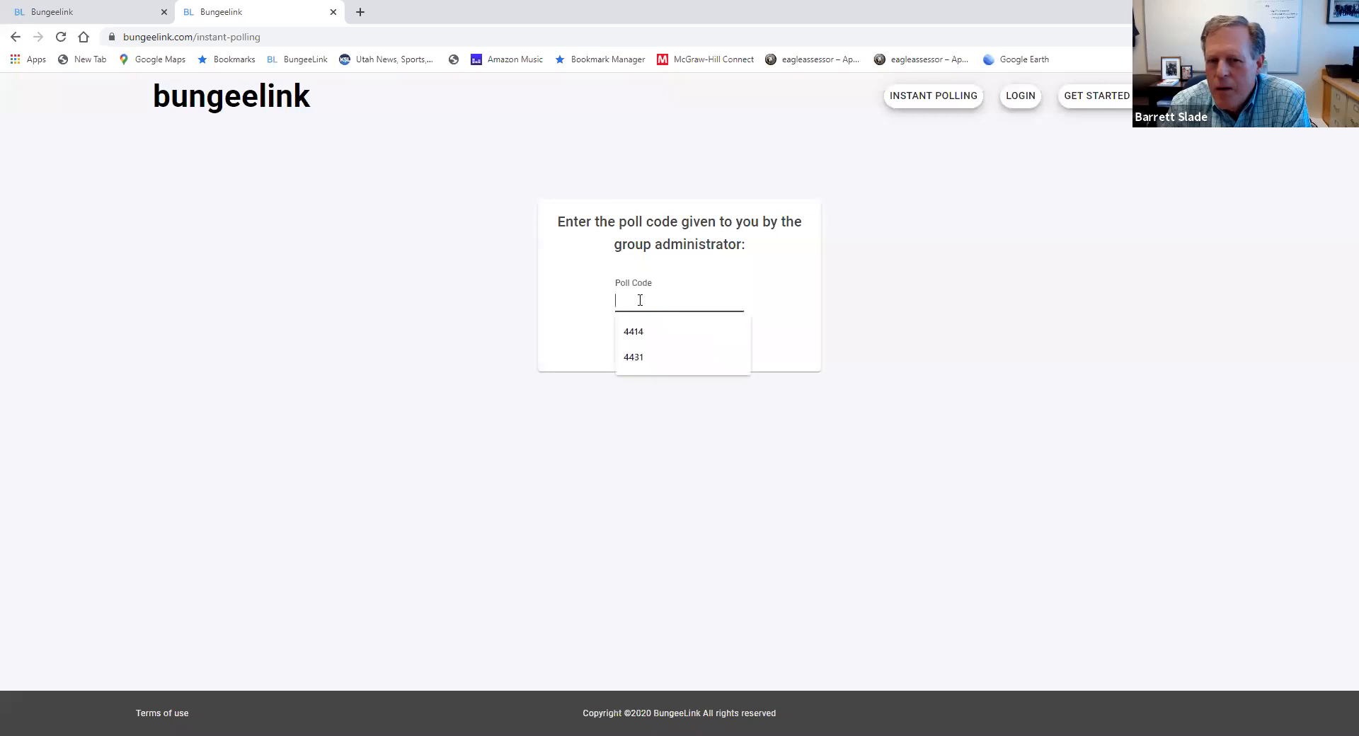
pyautogui.write('4434')
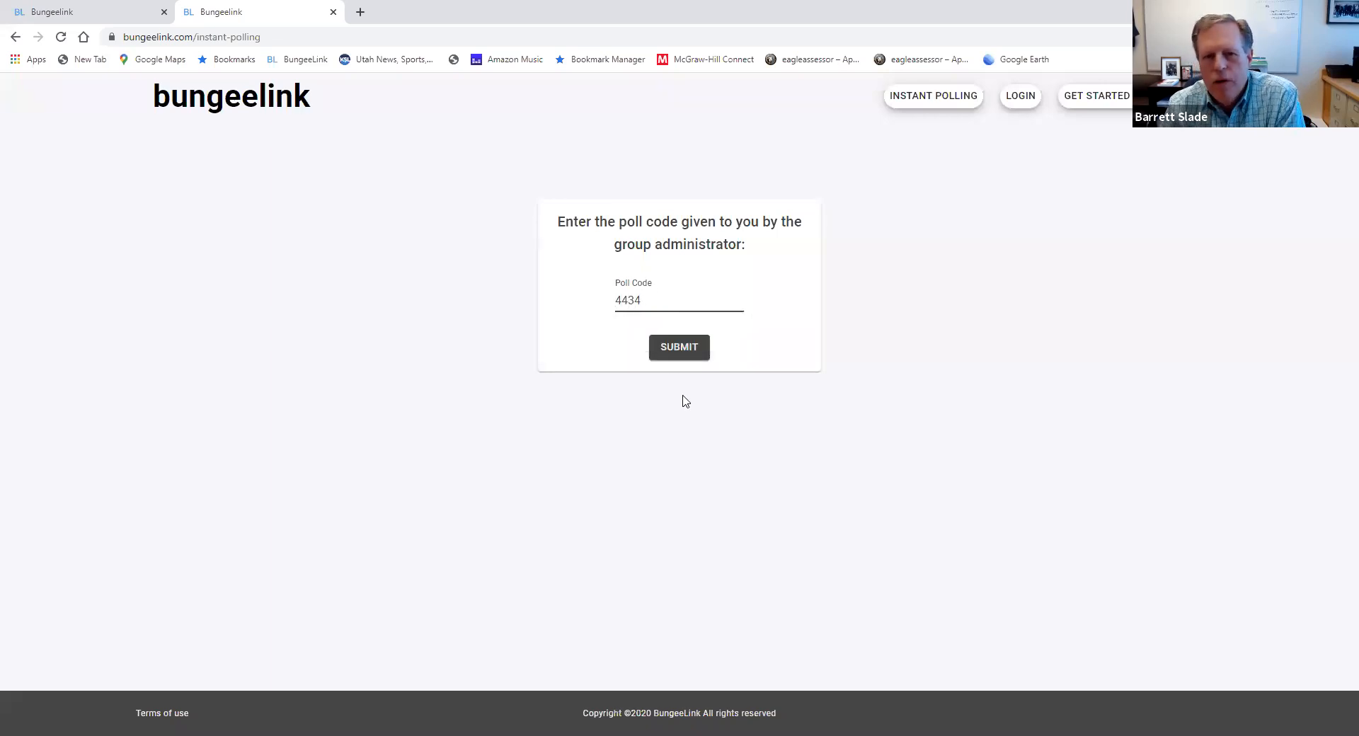
pyautogui.click(680, 347)
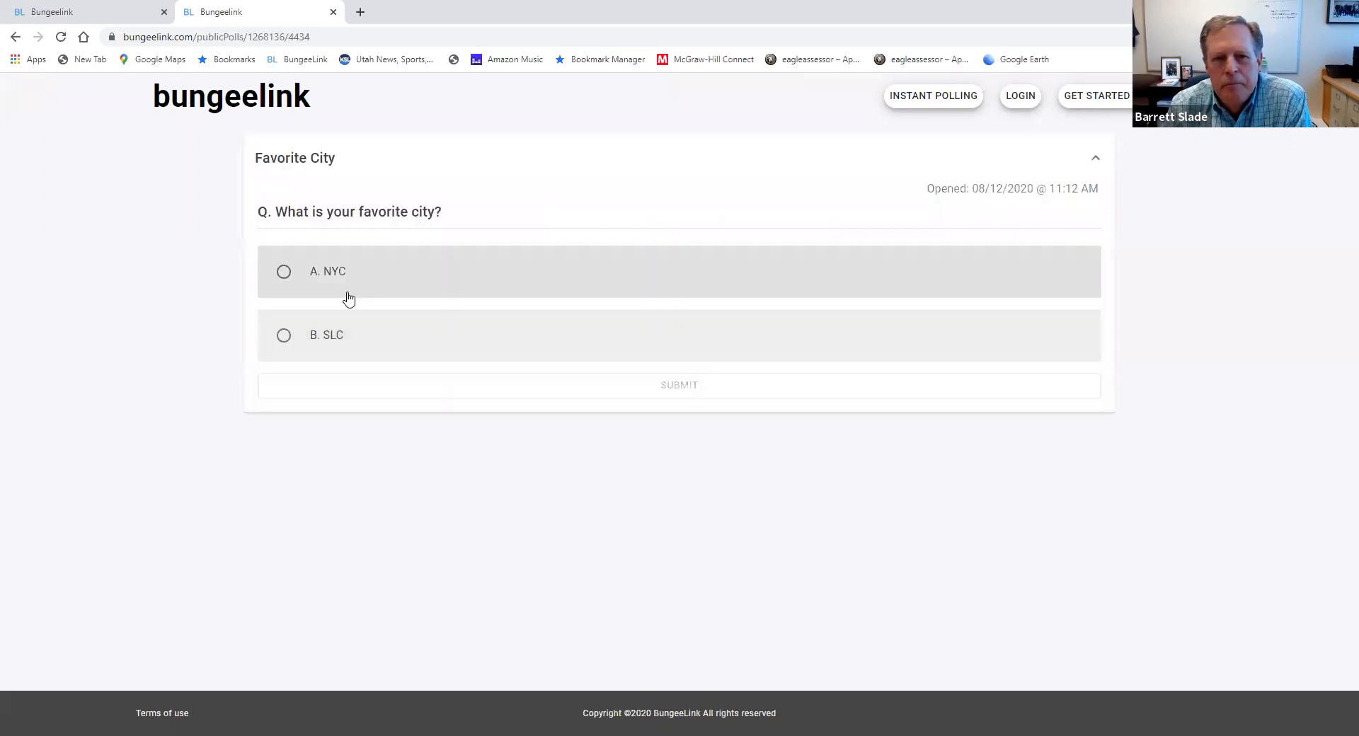
pyautogui.click(285, 278)
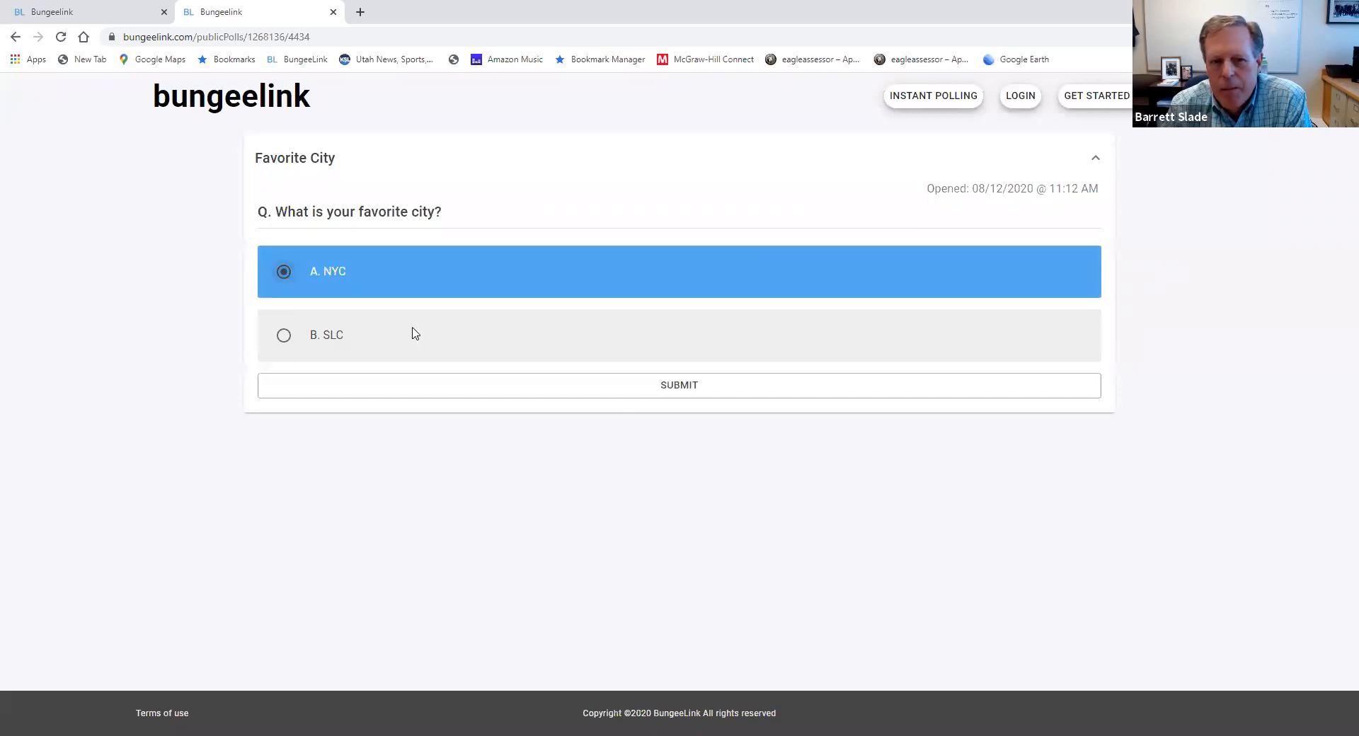
pyautogui.click(677, 392)
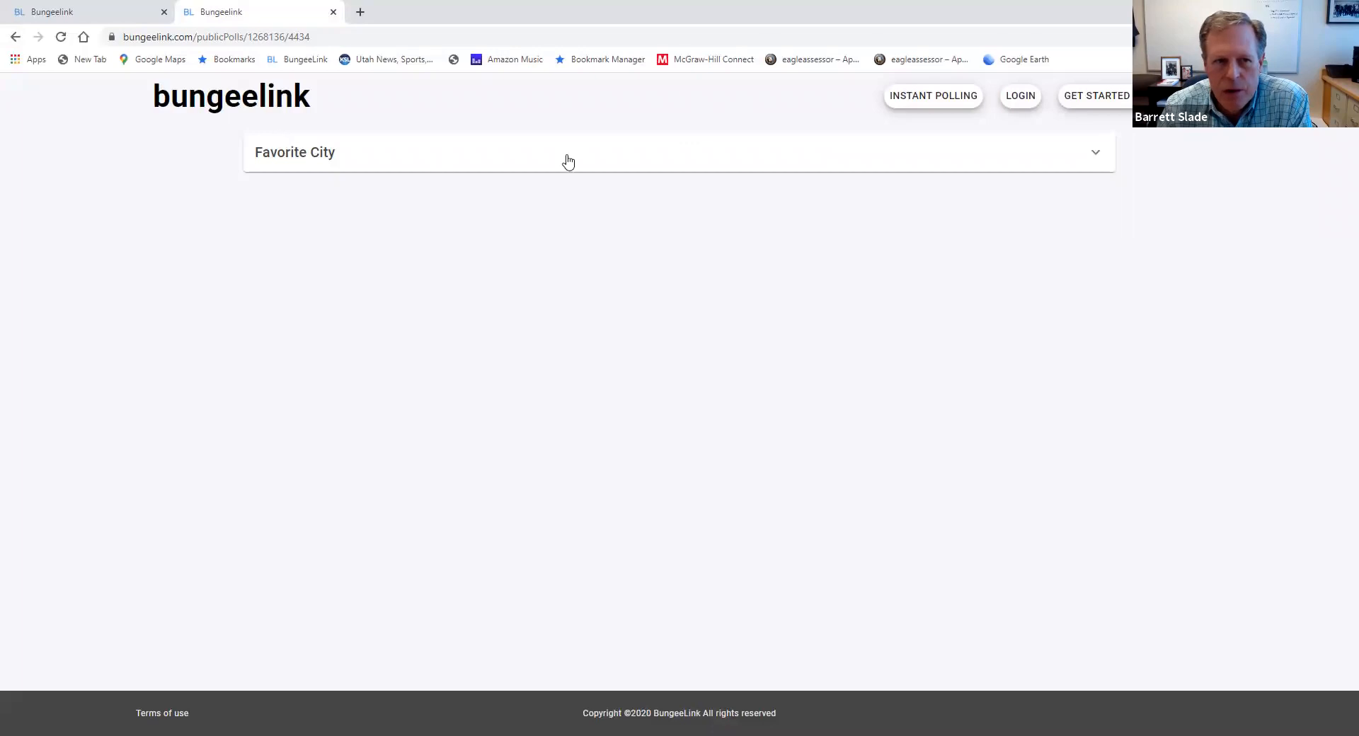
# Return to the class group's polls and end the active Favorite City poll
pyautogui.click(92, 12)
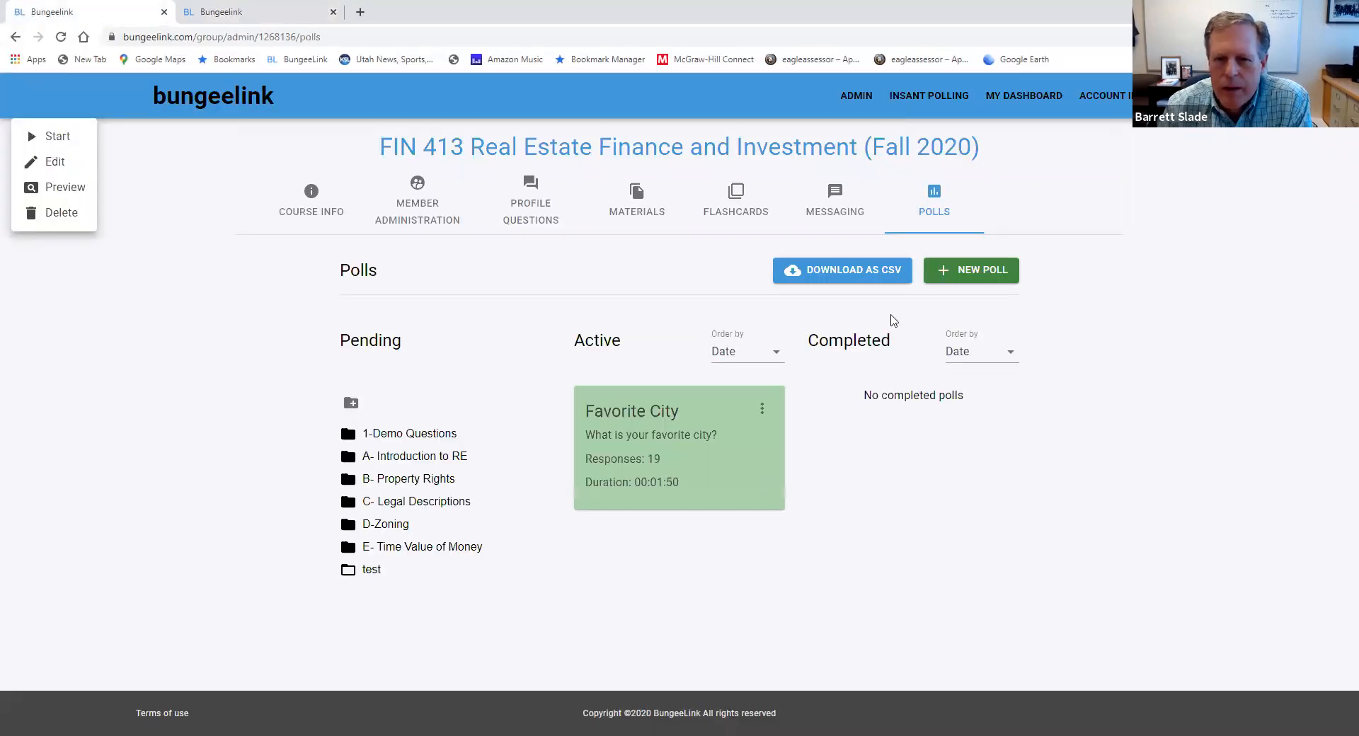
pyautogui.click(762, 409)
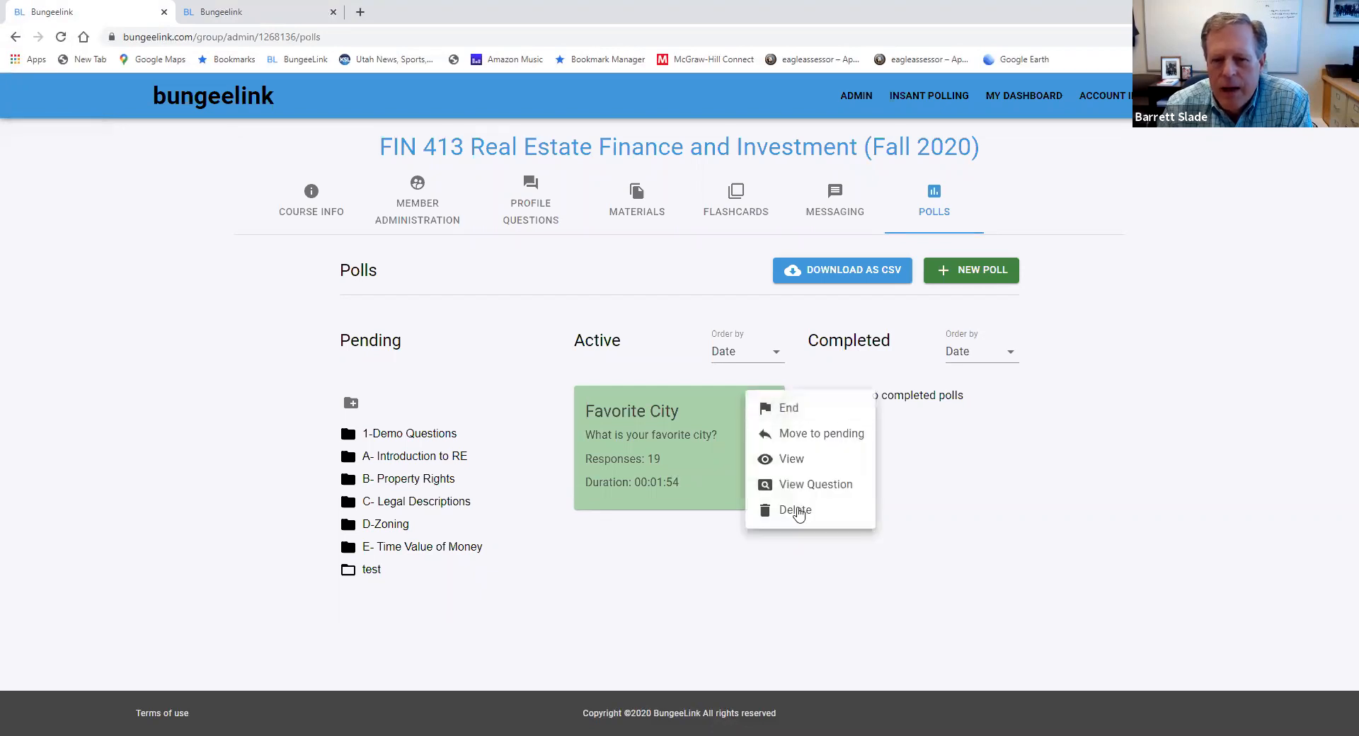
pyautogui.click(786, 409)
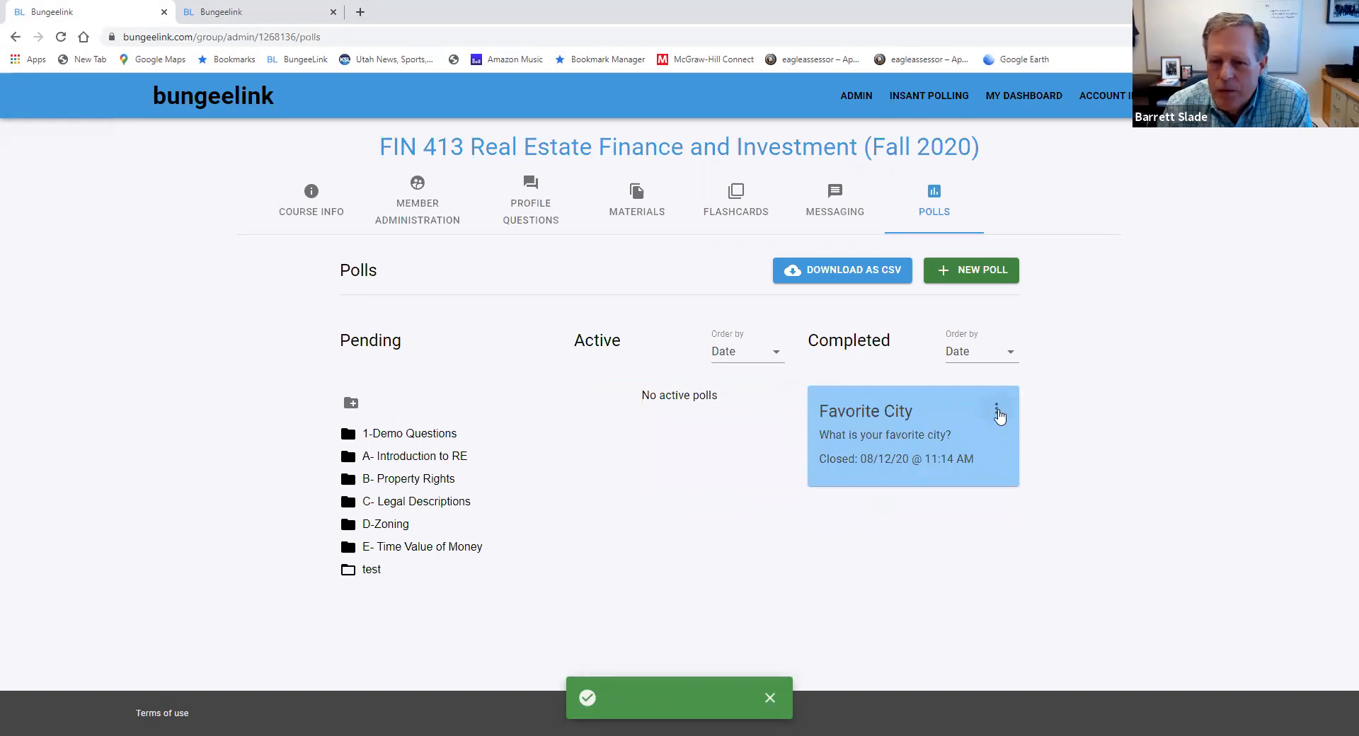
# Examine the completed Favorite City poll's results chart and each answer's vote count, show the correct answer, and close the results
pyautogui.click(997, 412)
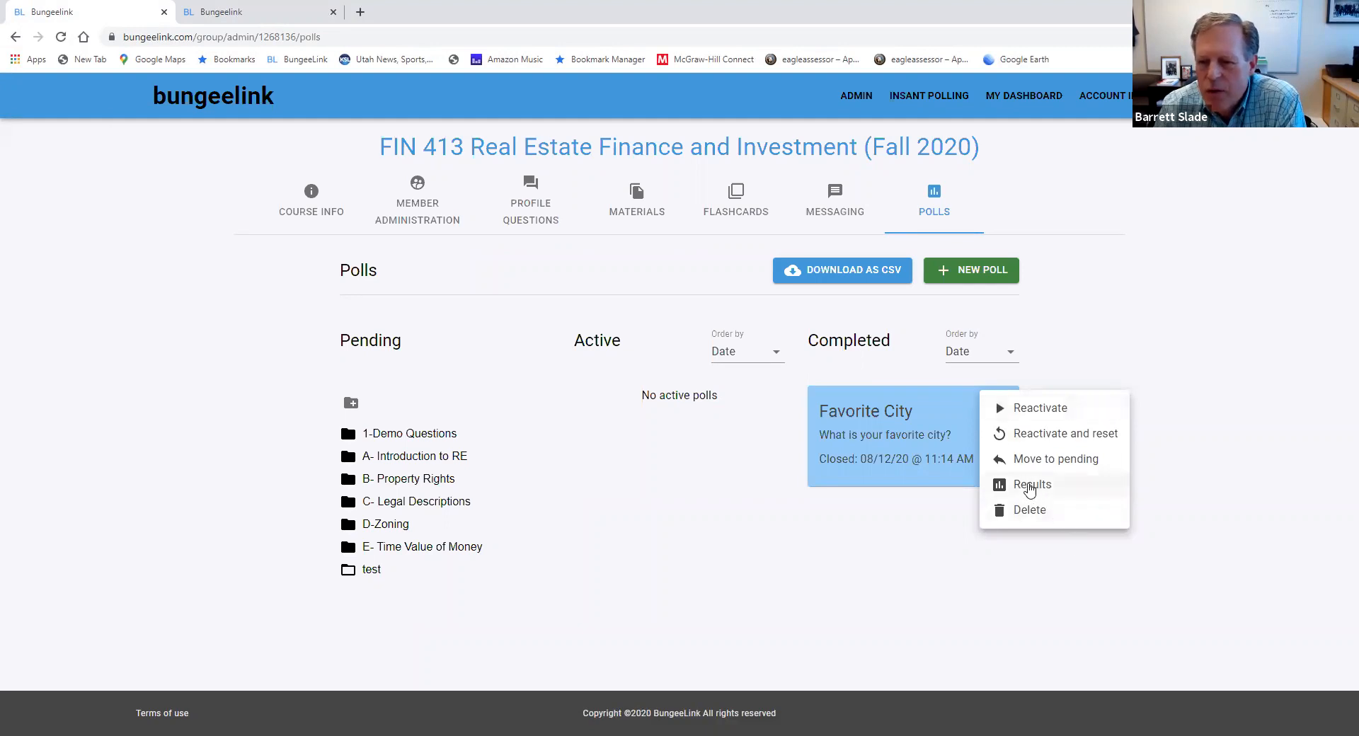
pyautogui.click(1031, 484)
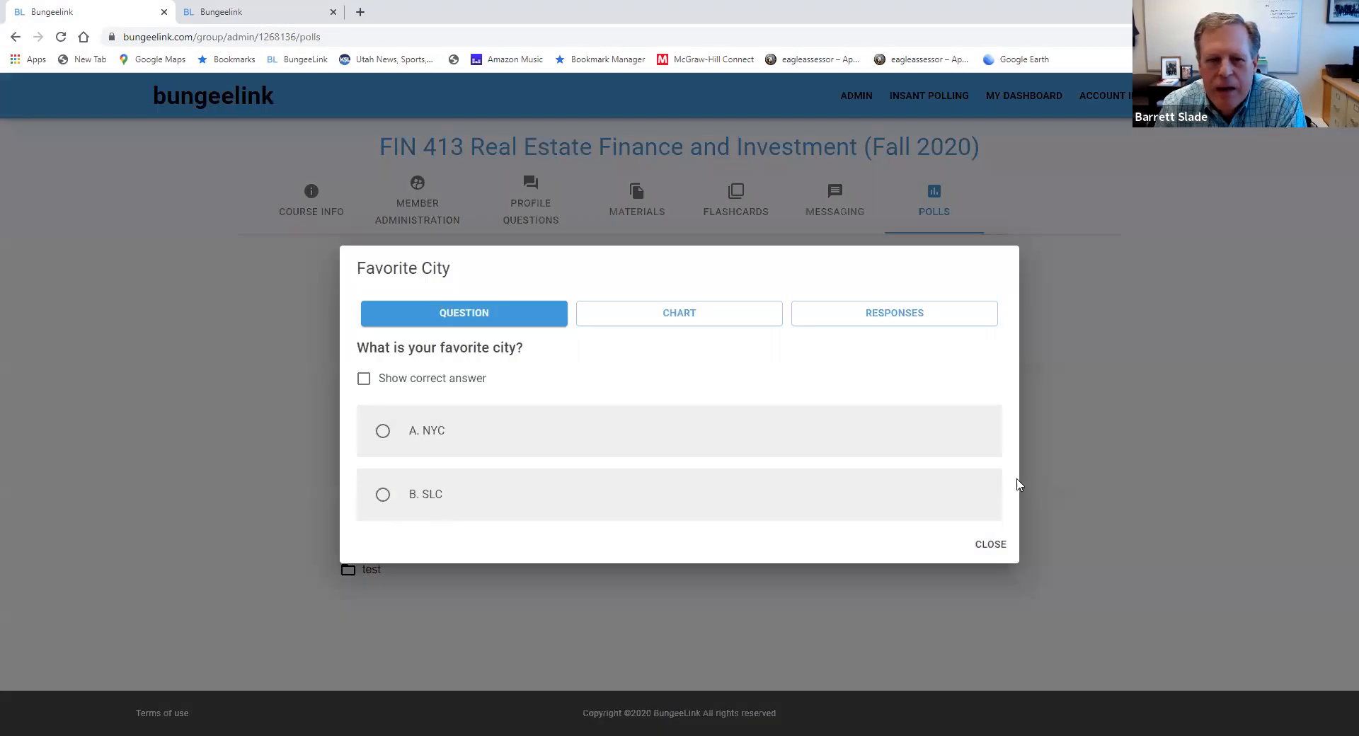
pyautogui.click(710, 322)
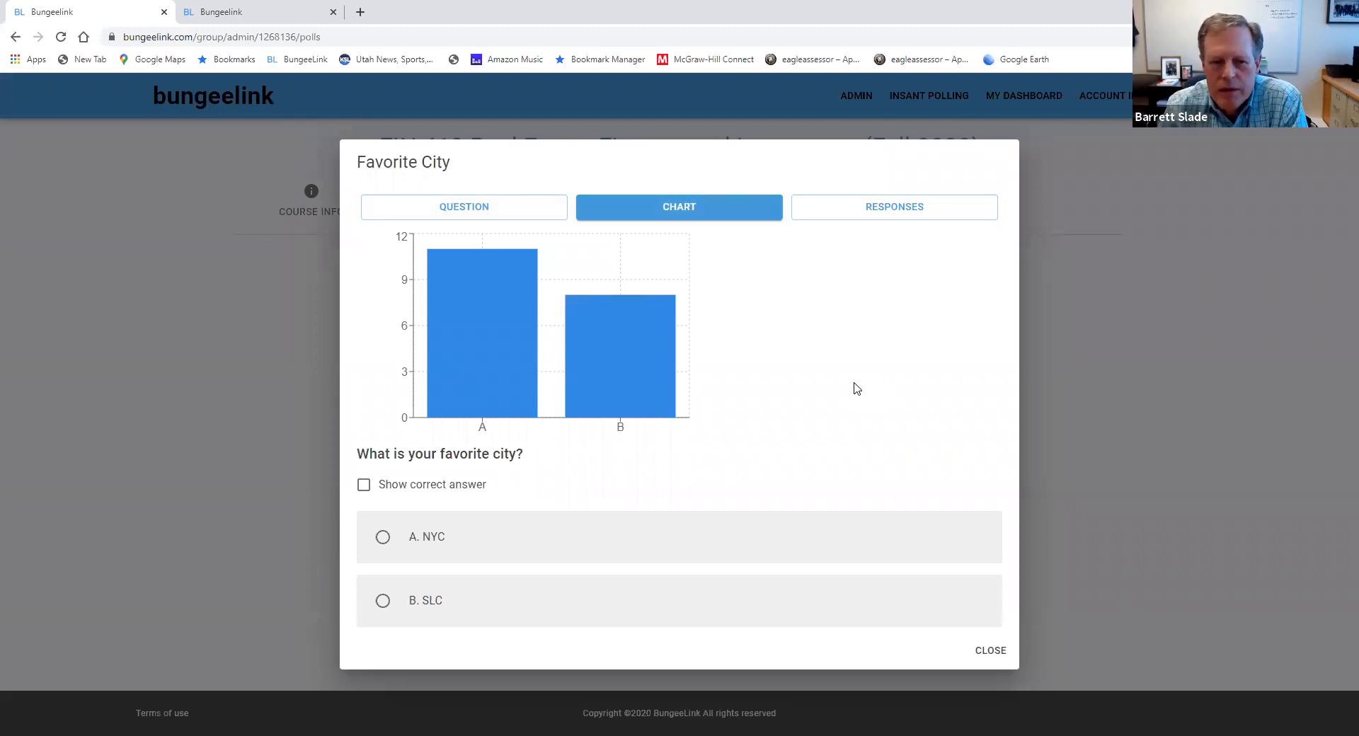
pyautogui.moveTo(519, 342)
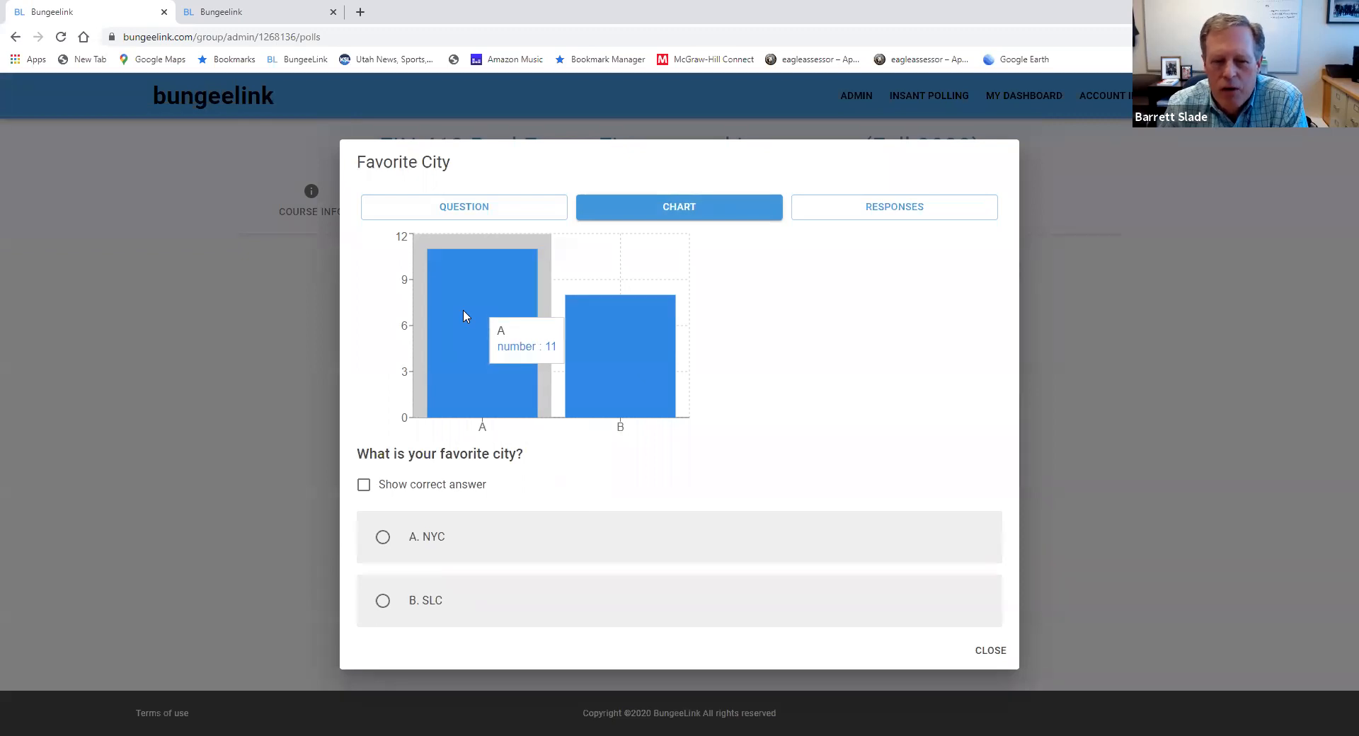
pyautogui.moveTo(624, 330)
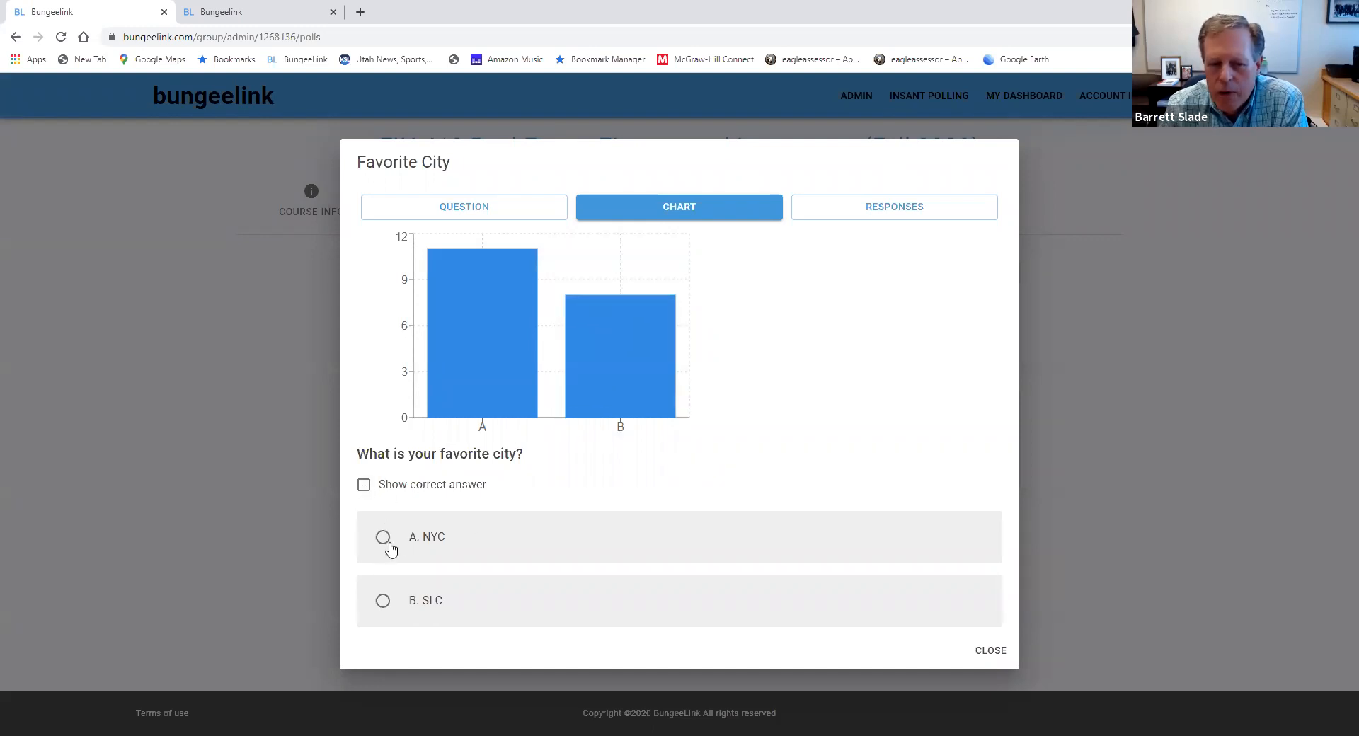
pyautogui.click(363, 484)
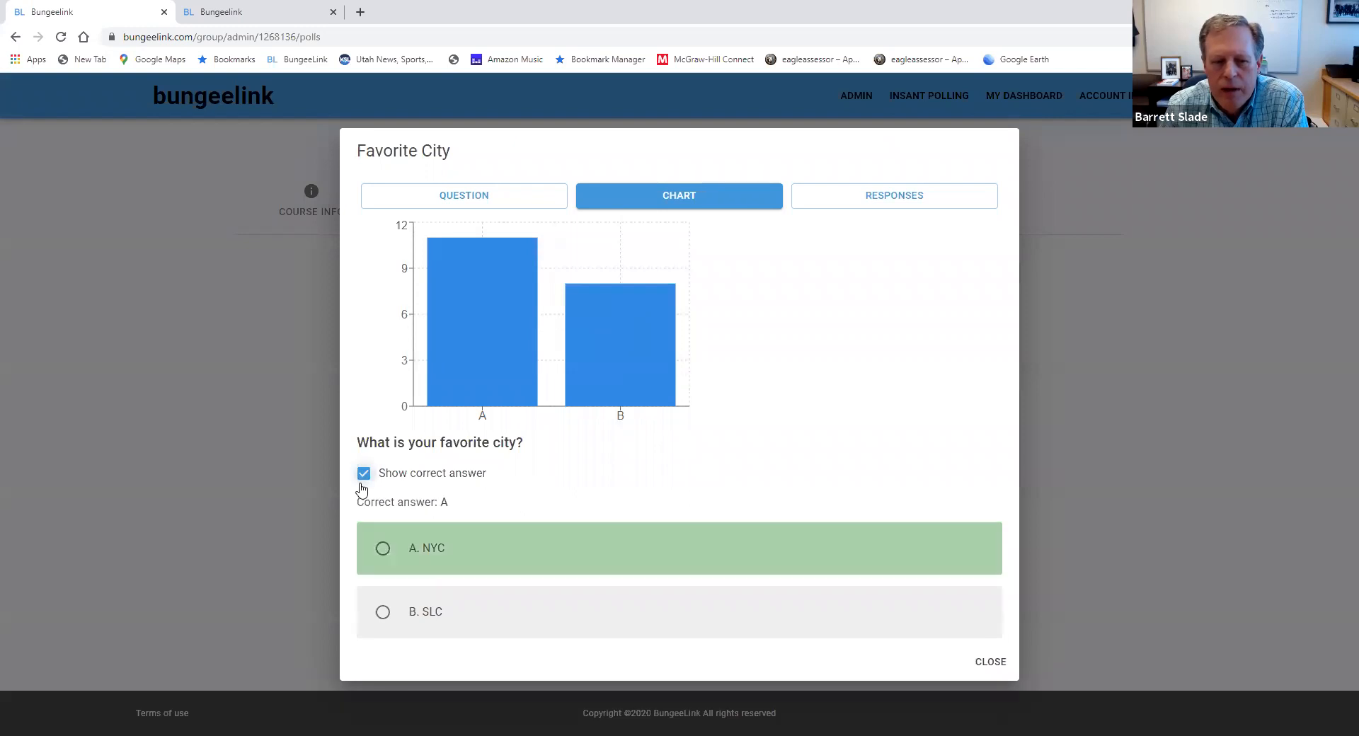
pyautogui.click(992, 662)
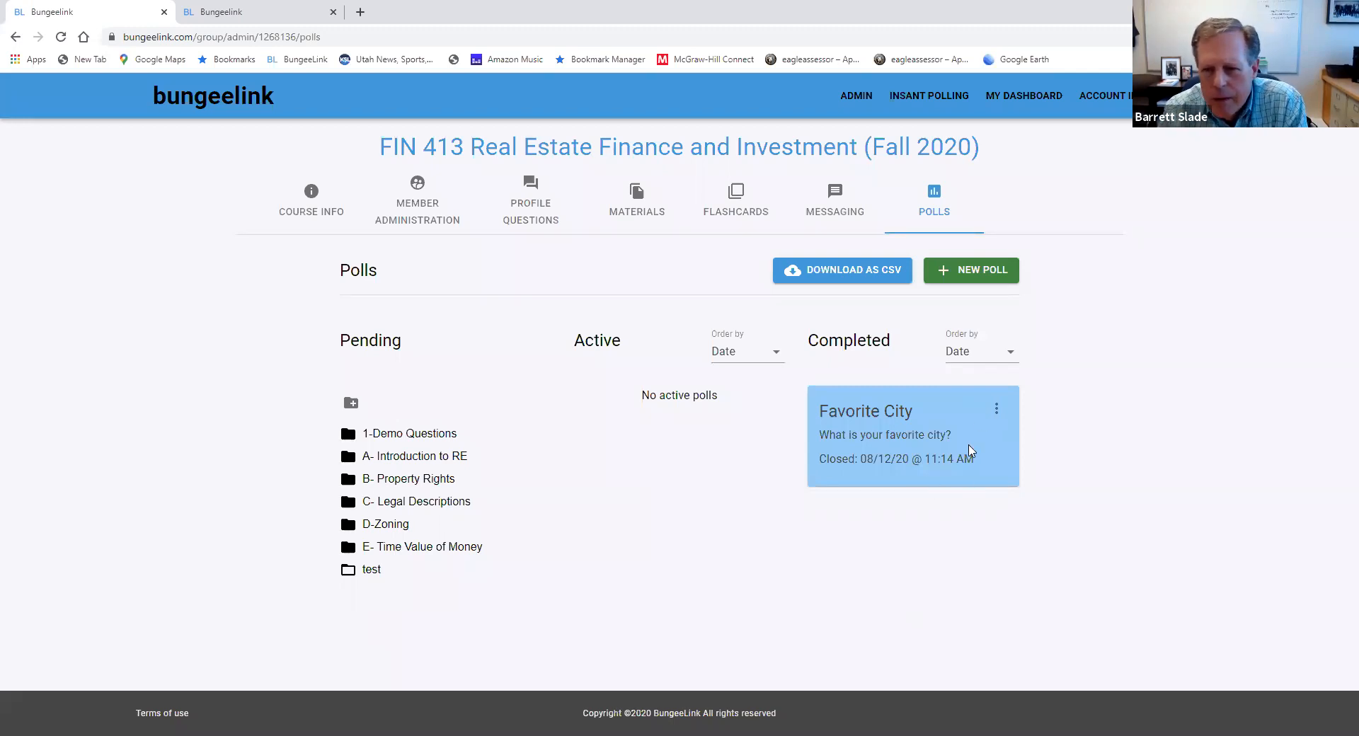
# Review the individual responses in the Favorite City poll's results and close them
pyautogui.click(997, 414)
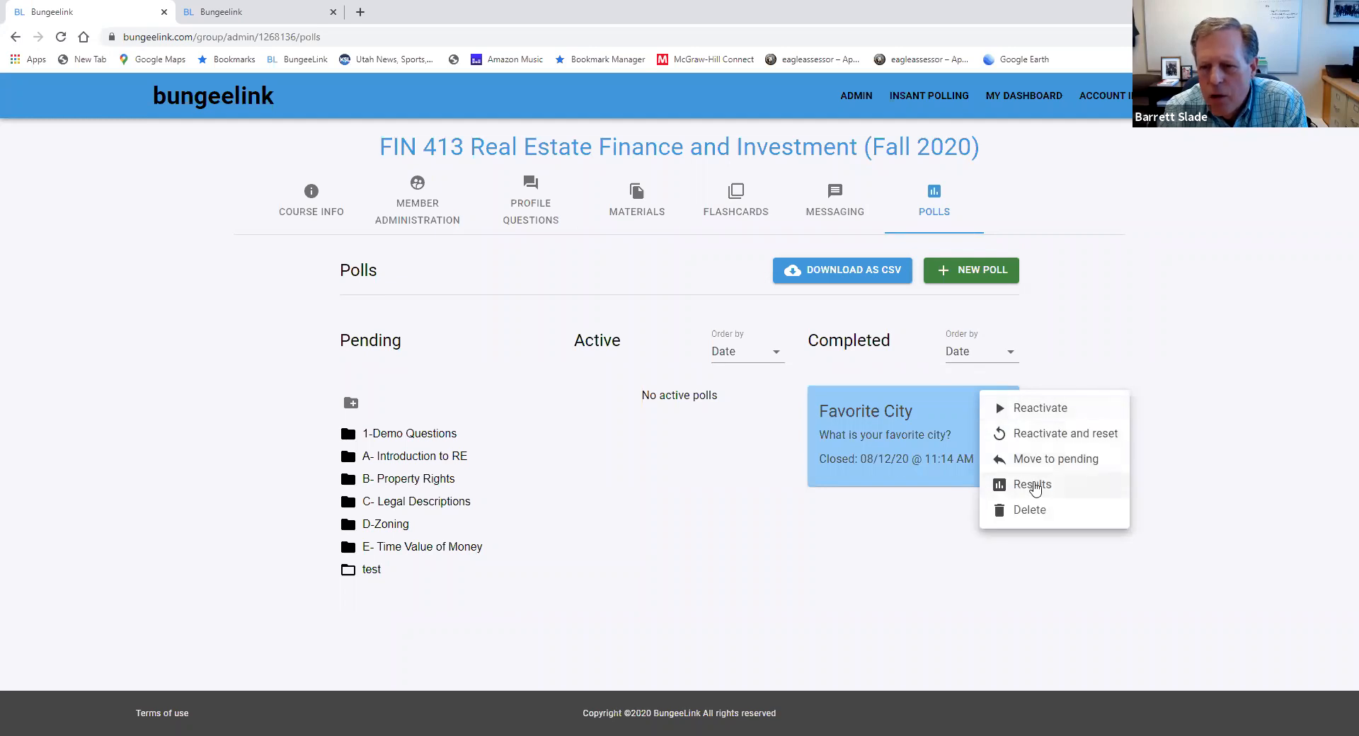
pyautogui.click(1033, 485)
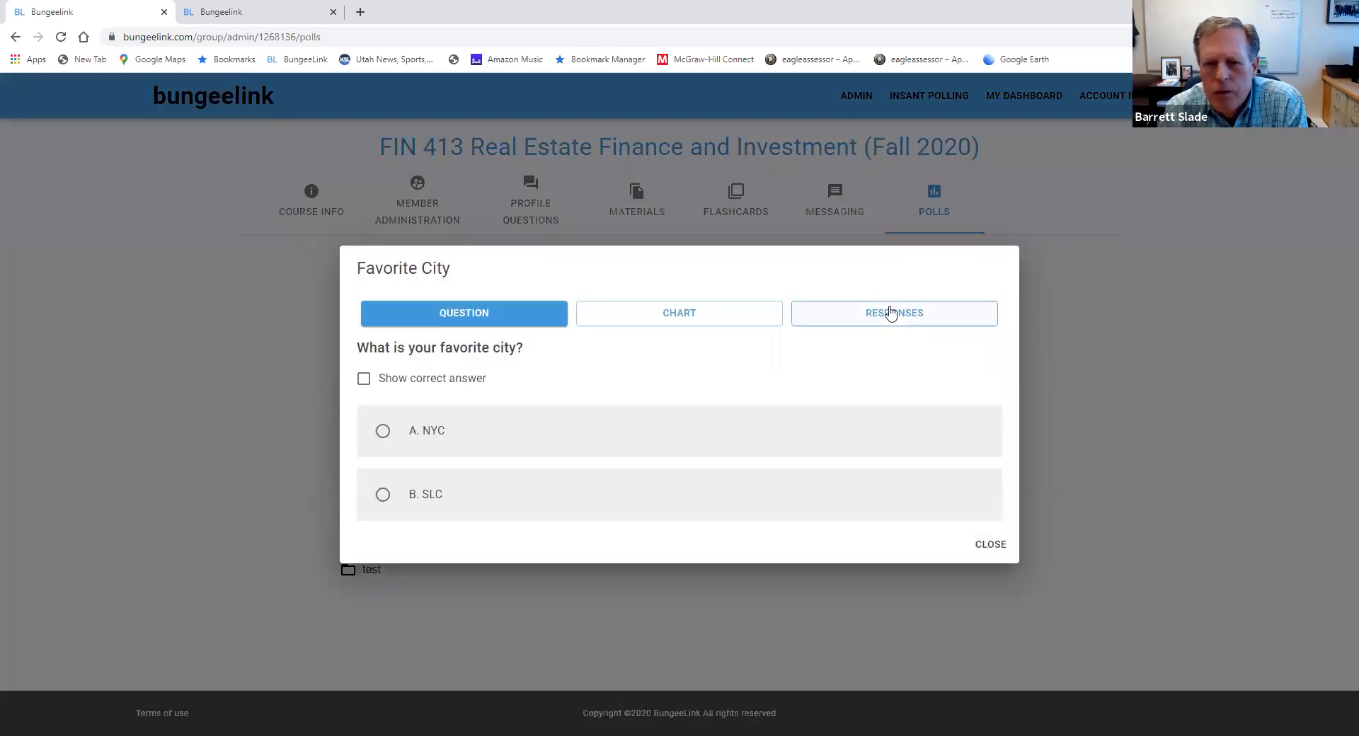
pyautogui.click(889, 312)
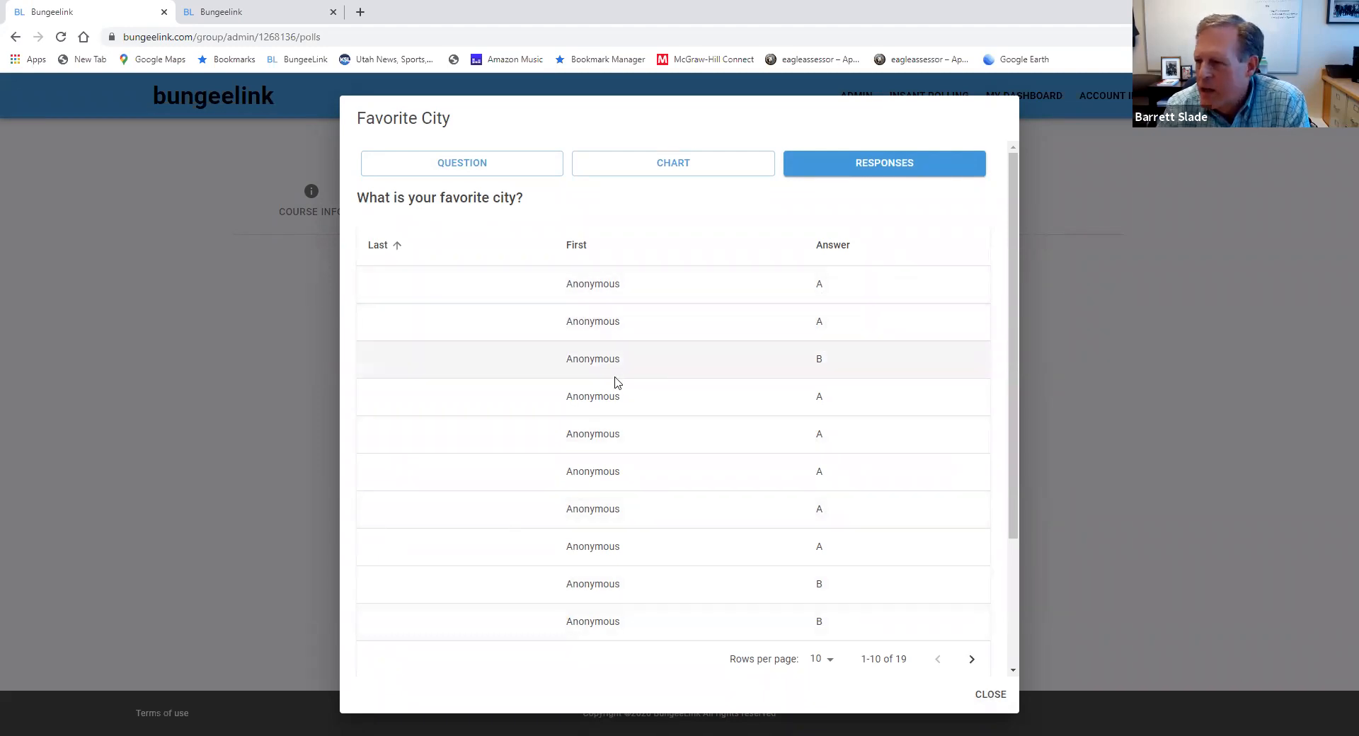
pyautogui.click(991, 694)
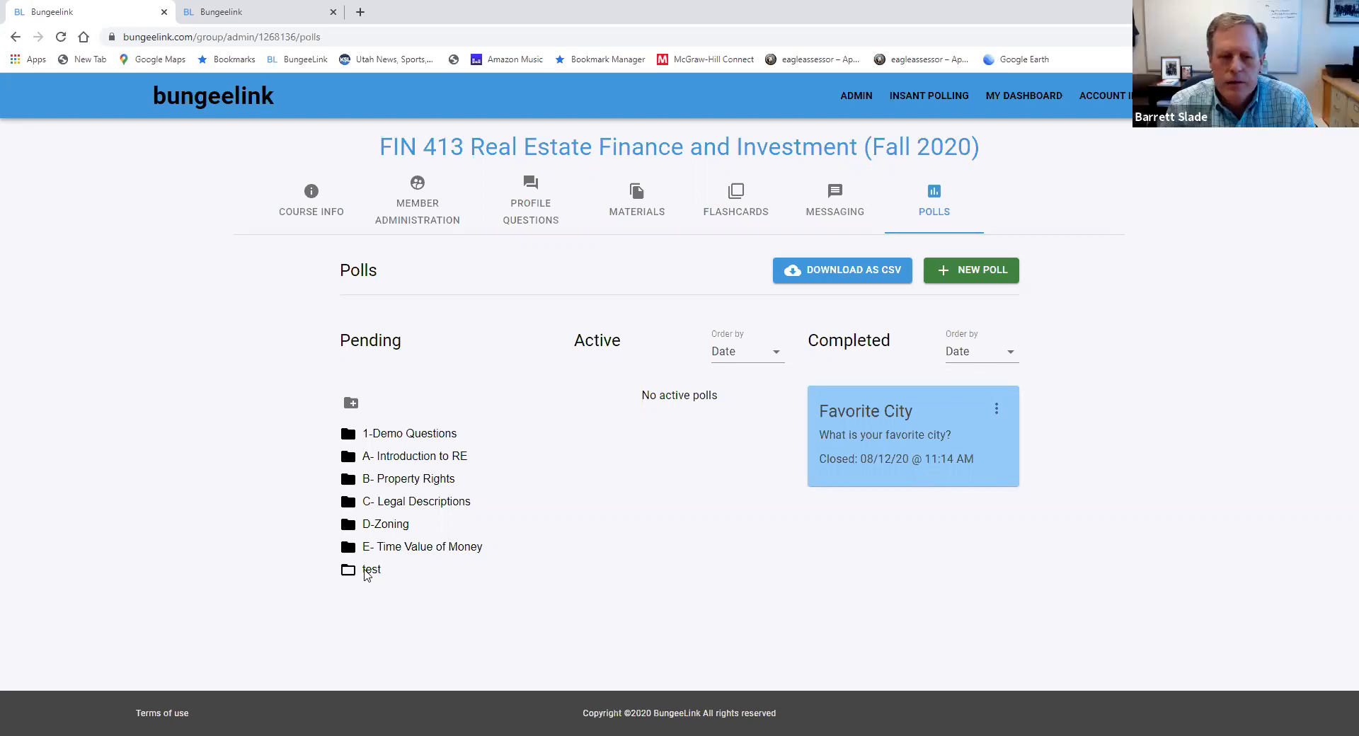
# Move the completed Favorite City poll back to the pending polls
pyautogui.click(368, 570)
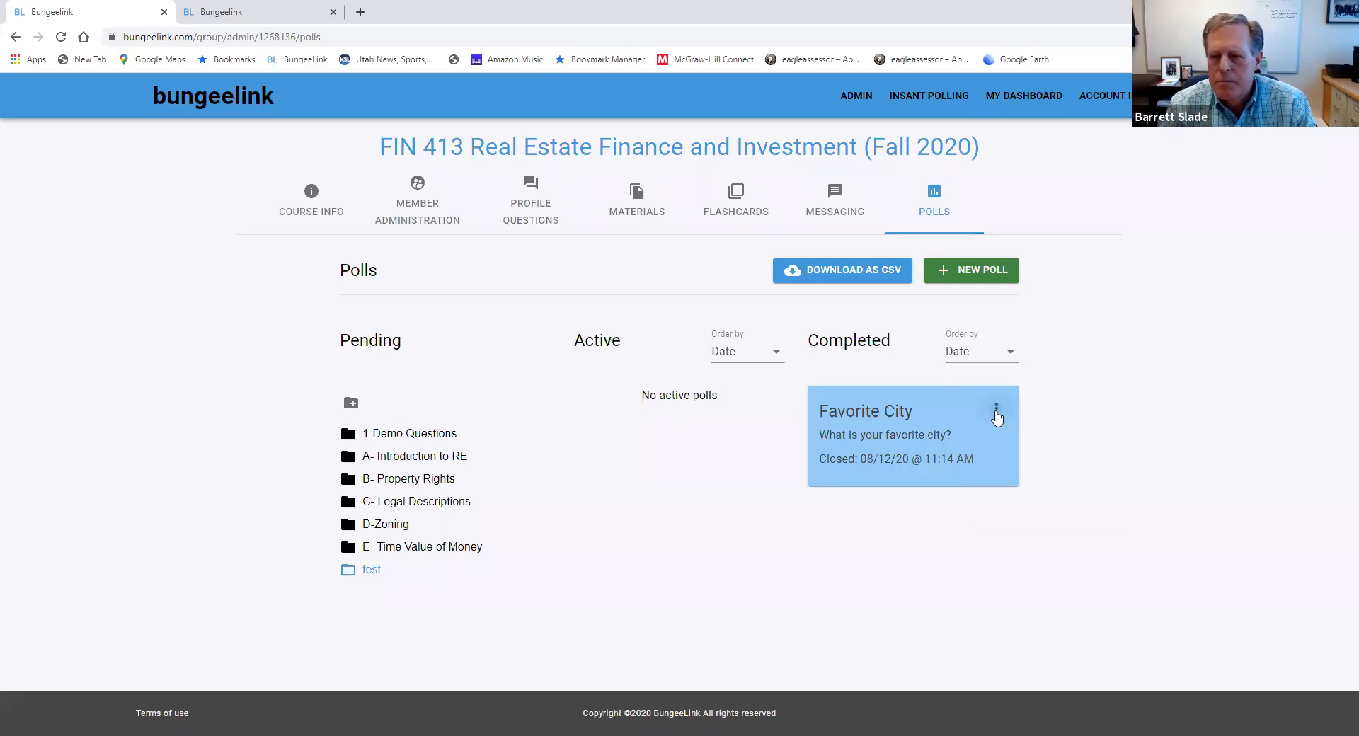
pyautogui.click(996, 408)
pyautogui.click(1017, 460)
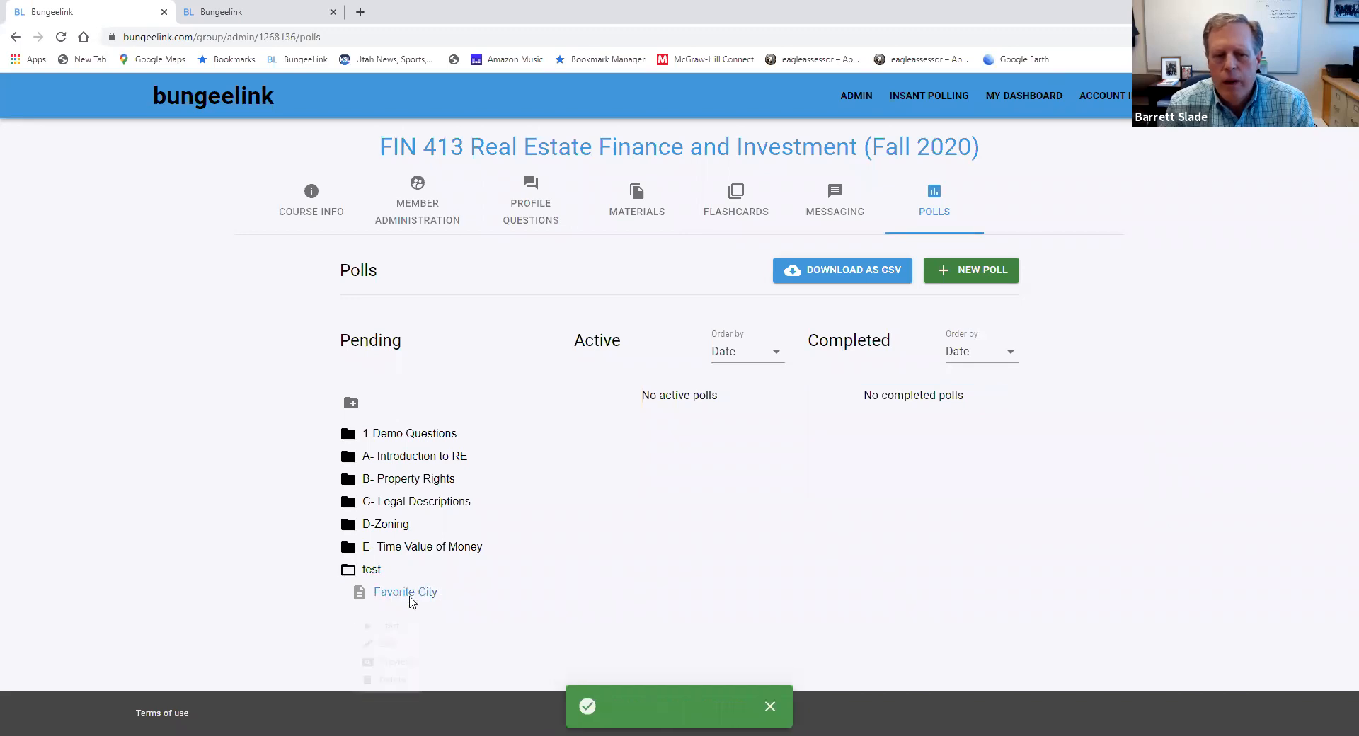
# Edit the pending Favorite City poll, turning off grading and changing its poll type to Short answer
pyautogui.click(409, 598)
pyautogui.click(395, 652)
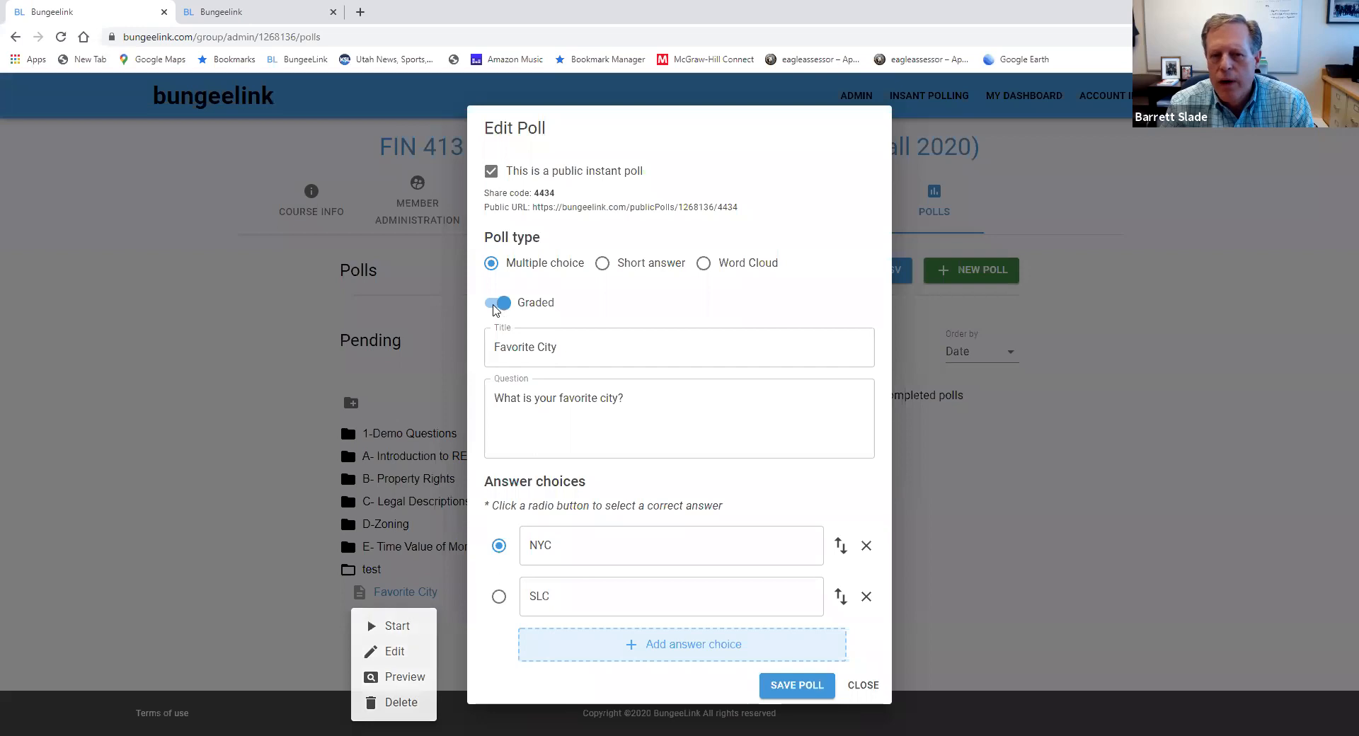
pyautogui.click(495, 305)
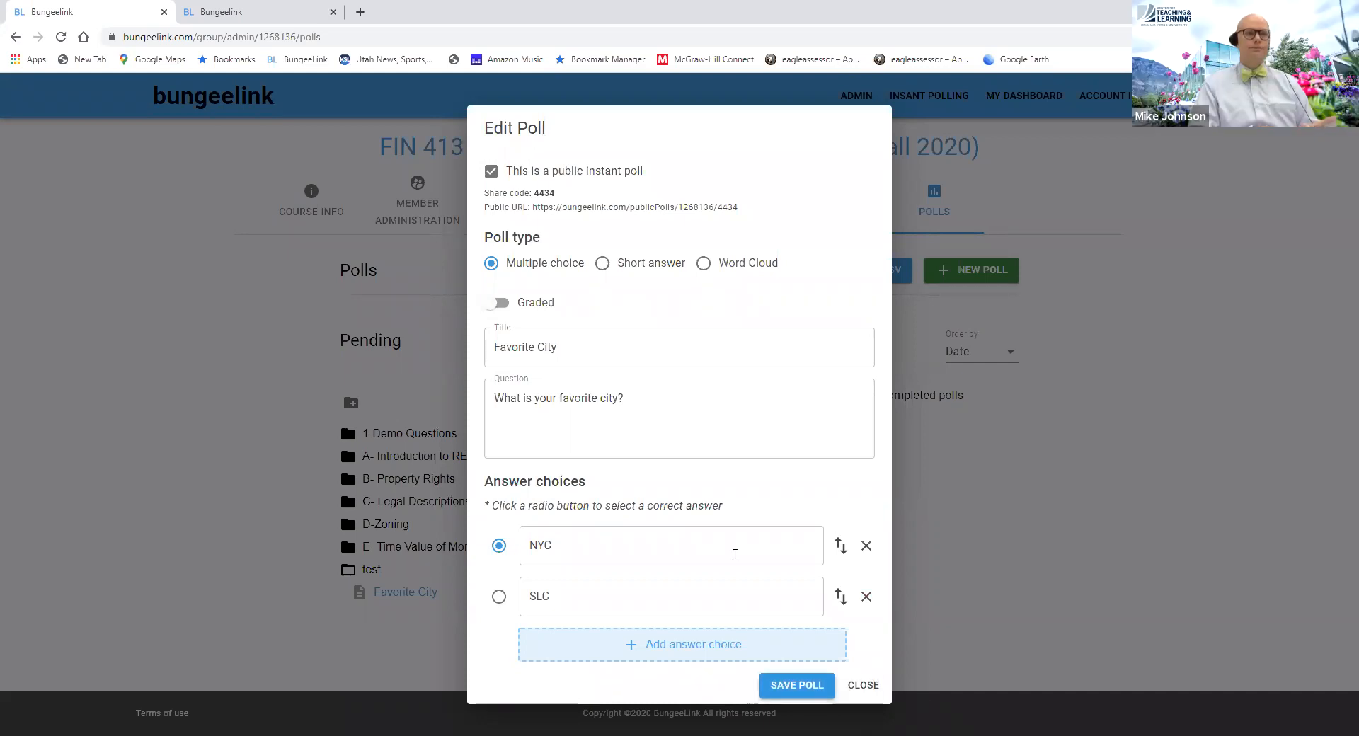
pyautogui.click(603, 264)
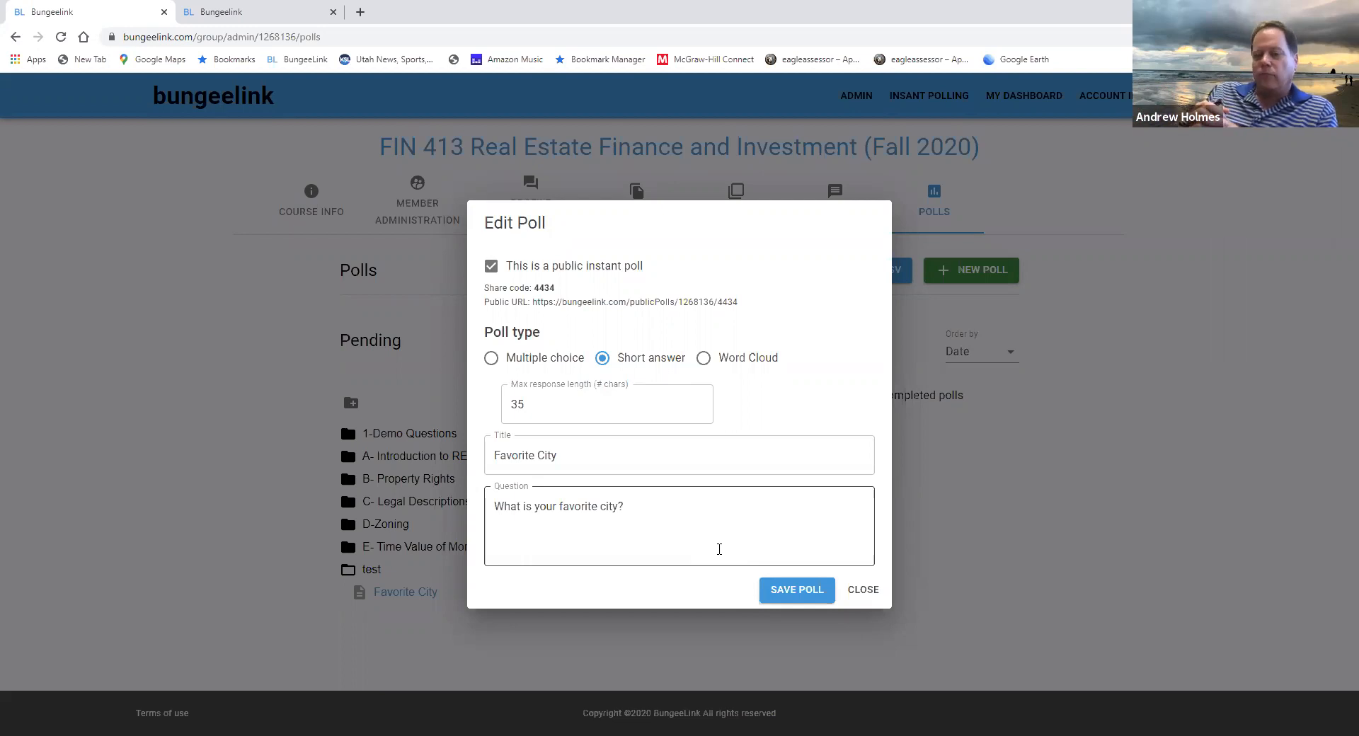
pyautogui.tripleClick(596, 508)
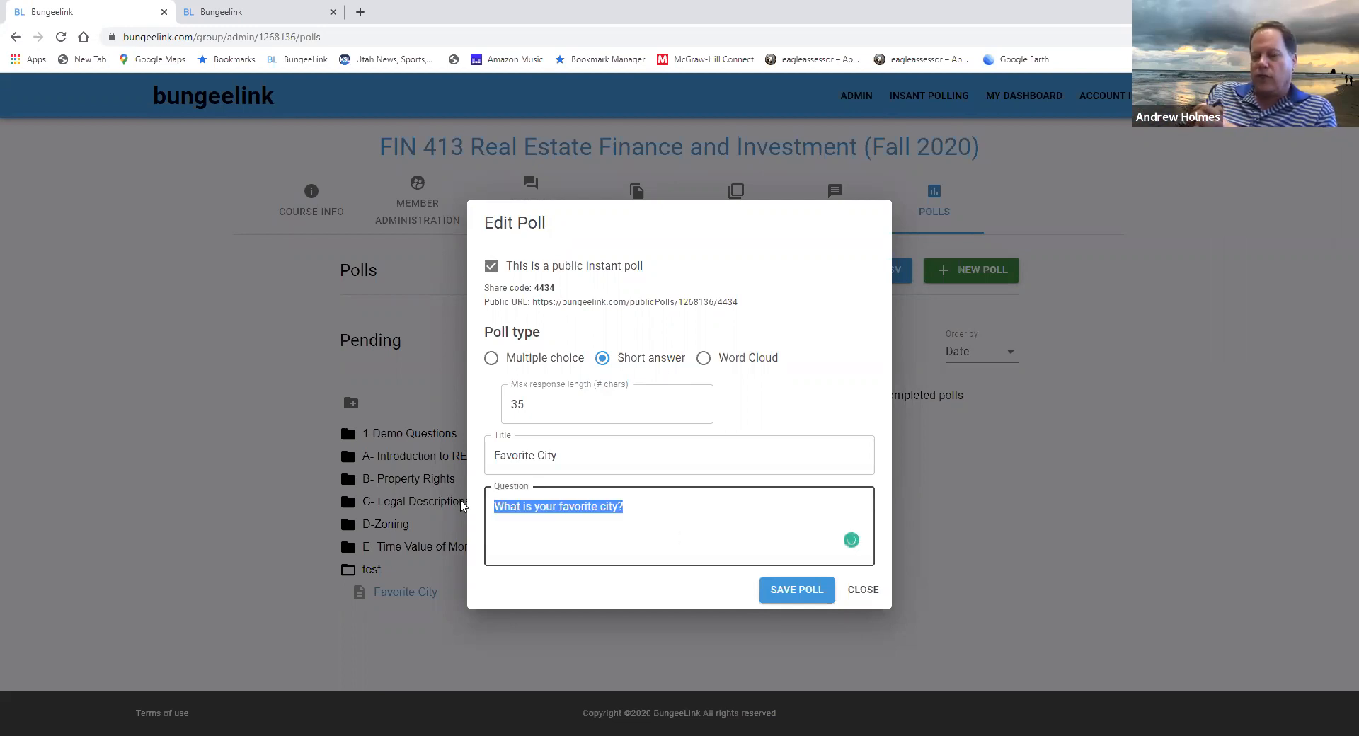
pyautogui.press('BackSpace')
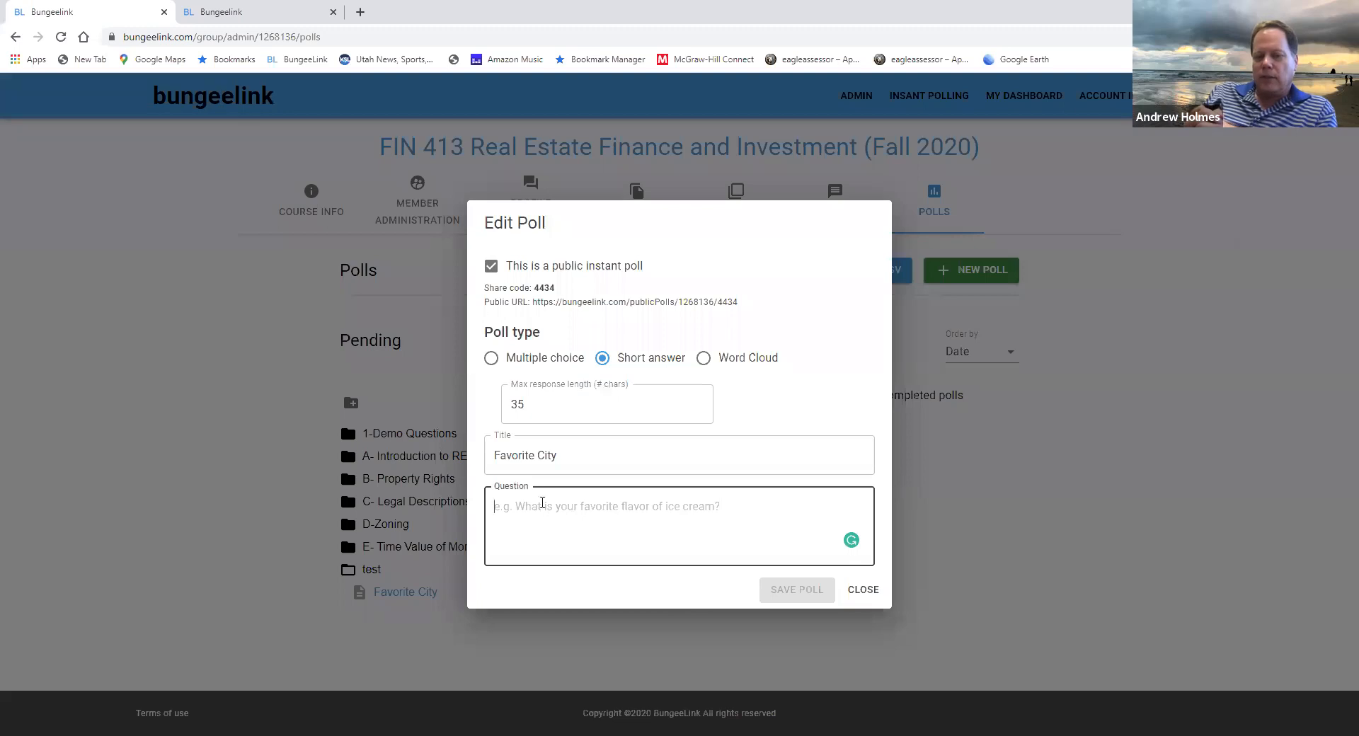
pyautogui.moveTo(561, 454); pyautogui.dragTo(491, 452)
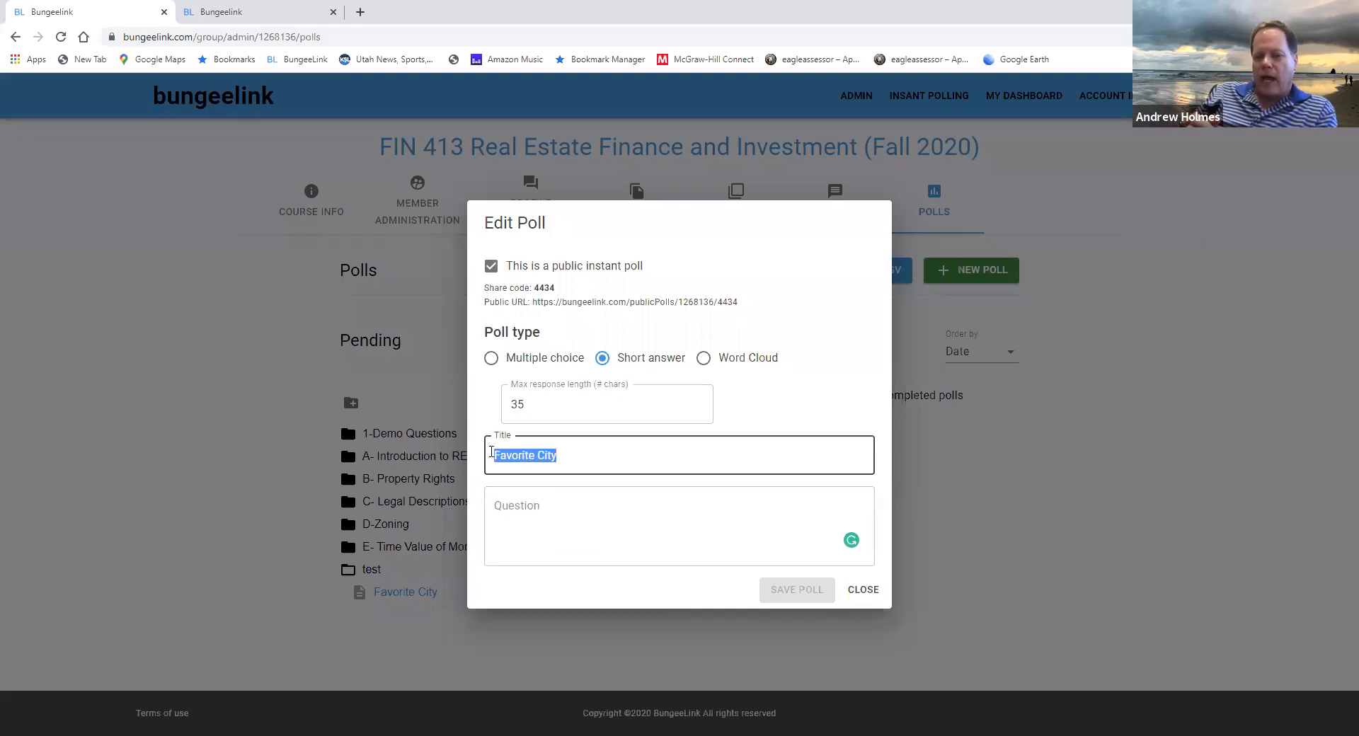
pyautogui.press('BackSpace')
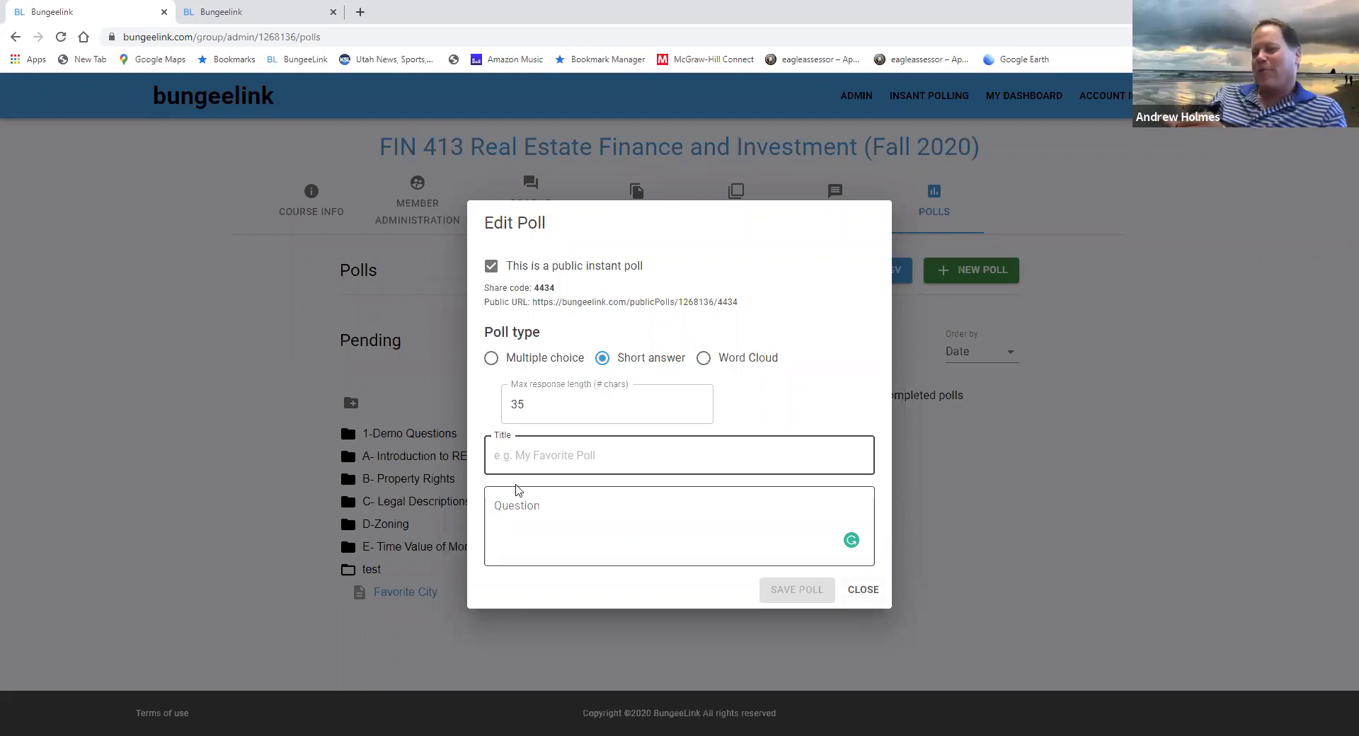
pyautogui.hotkey('shift', 'Tab')
pyautogui.press('BackSpace')
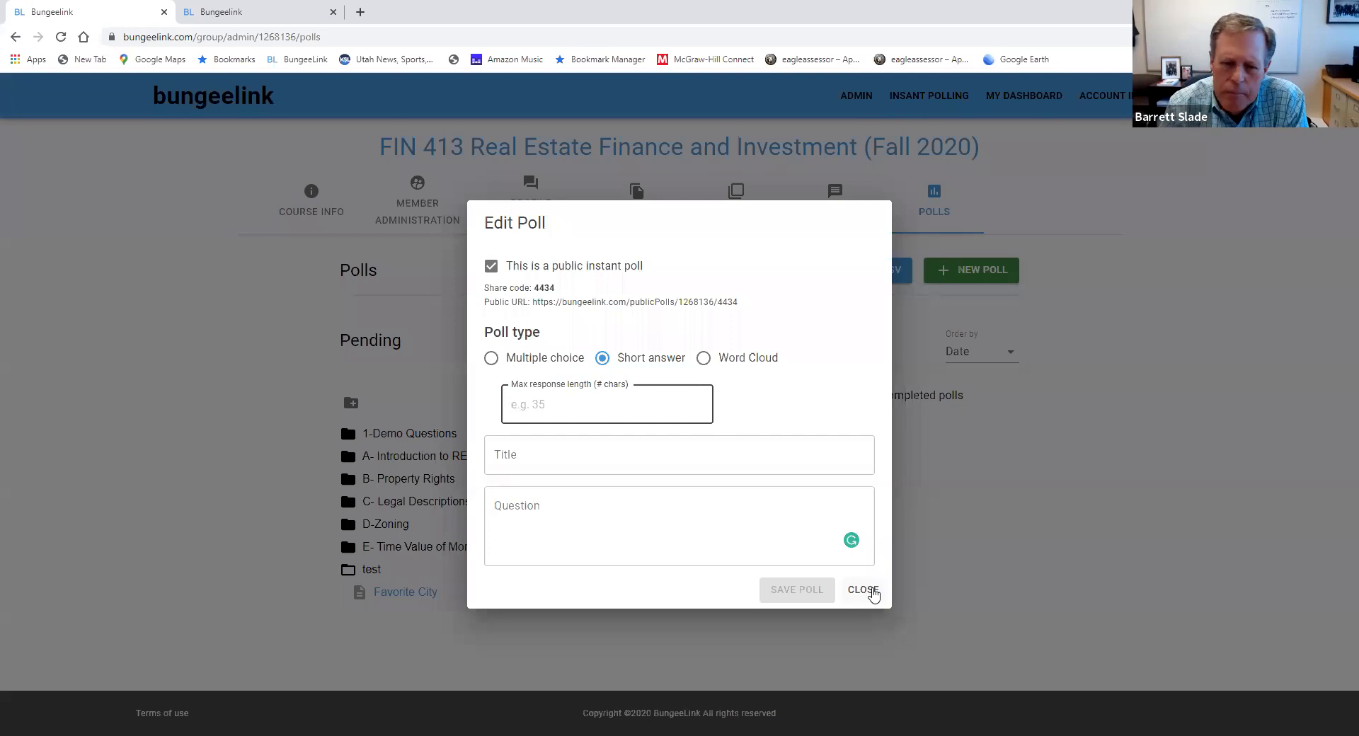
pyautogui.click(872, 594)
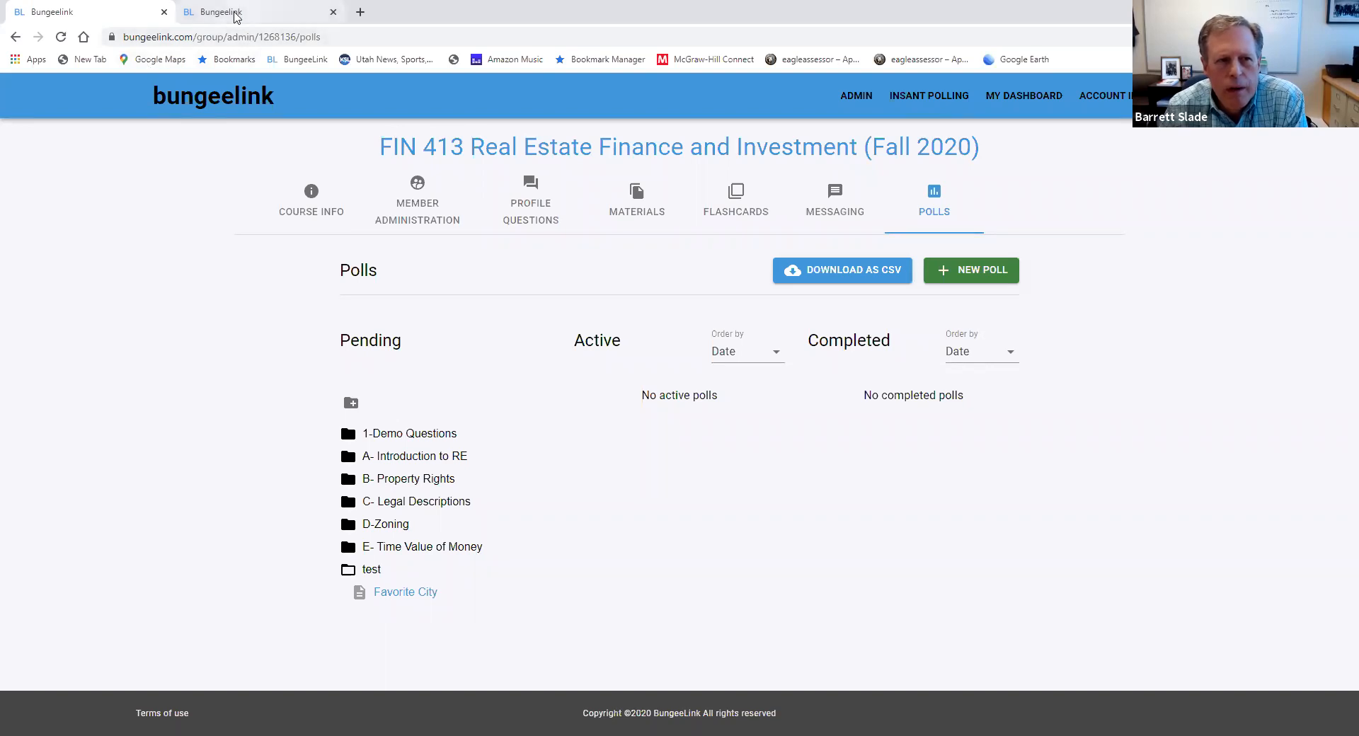
# Check the public poll page, and log in to bungeelink.com in a new browser tab with the student's saved Gmail account and password
pyautogui.click(237, 14)
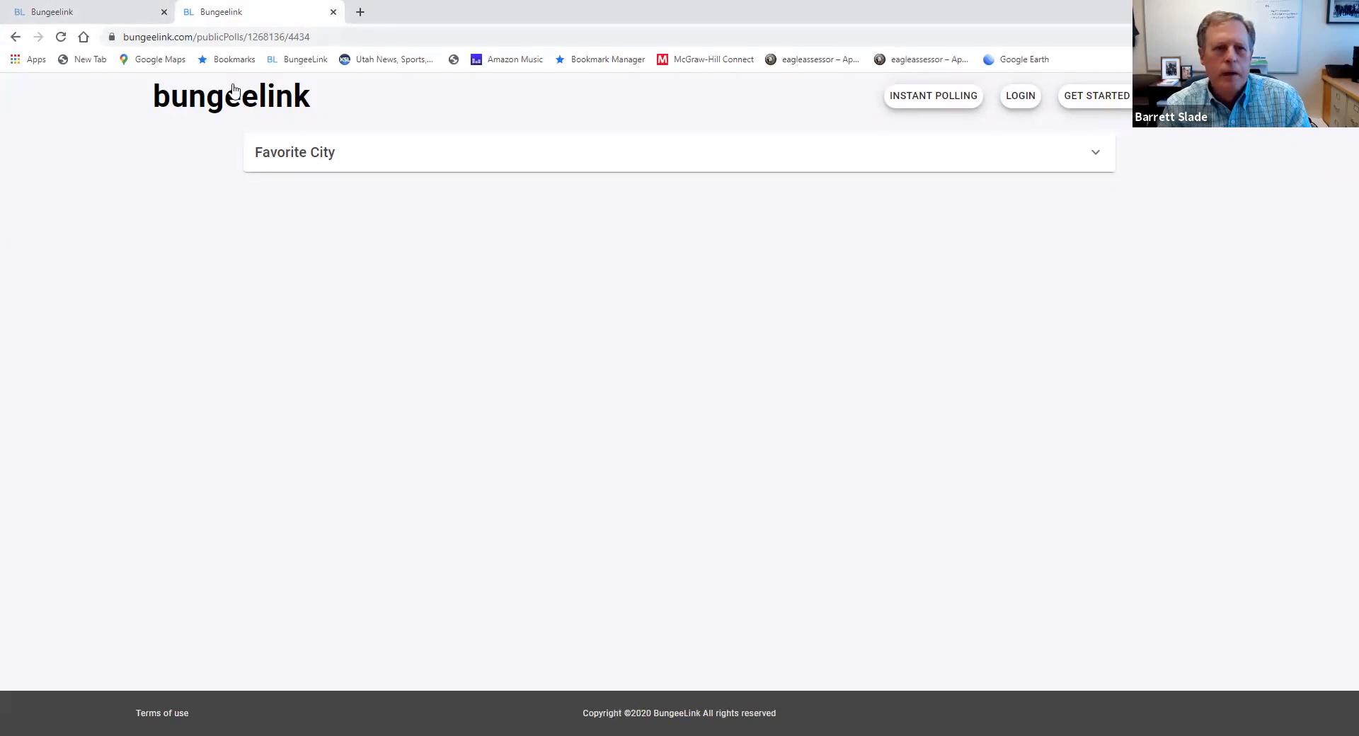
pyautogui.click(360, 11)
pyautogui.write('bu')
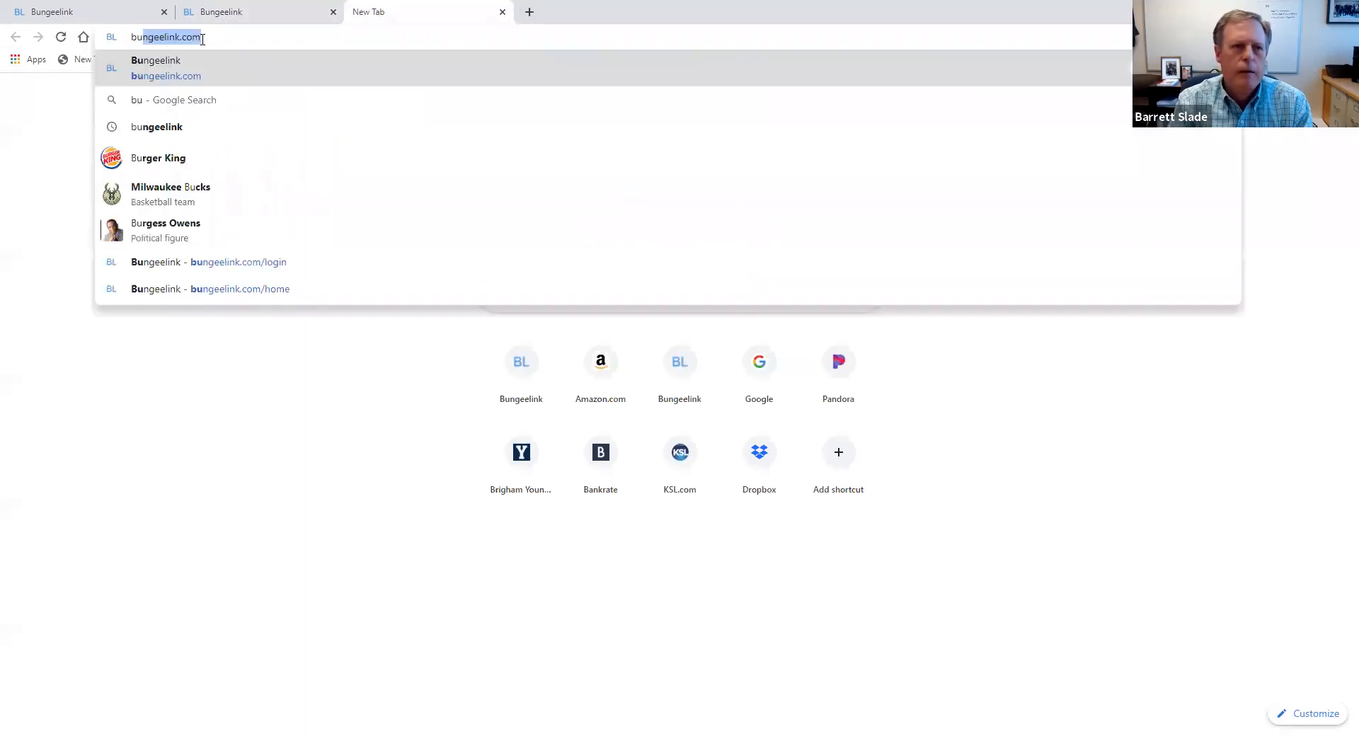
pyautogui.press('Return')
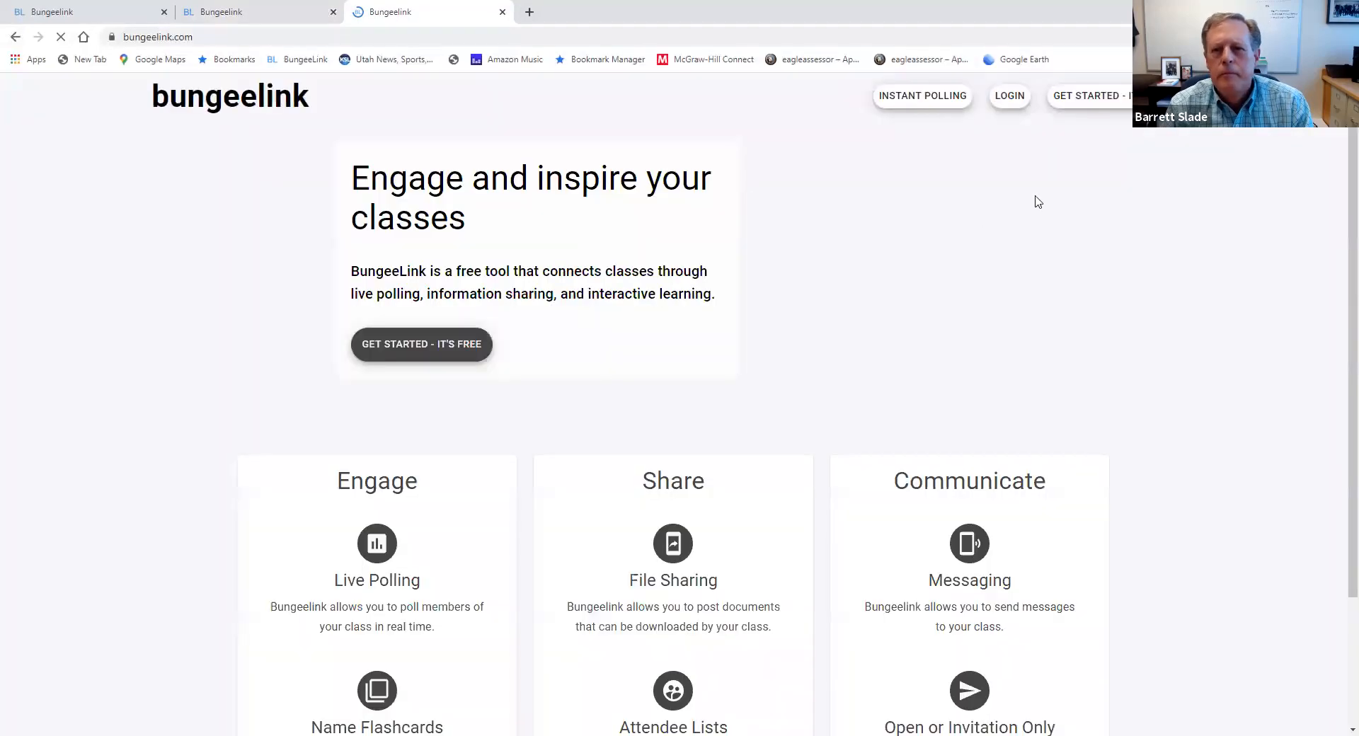
pyautogui.click(1017, 105)
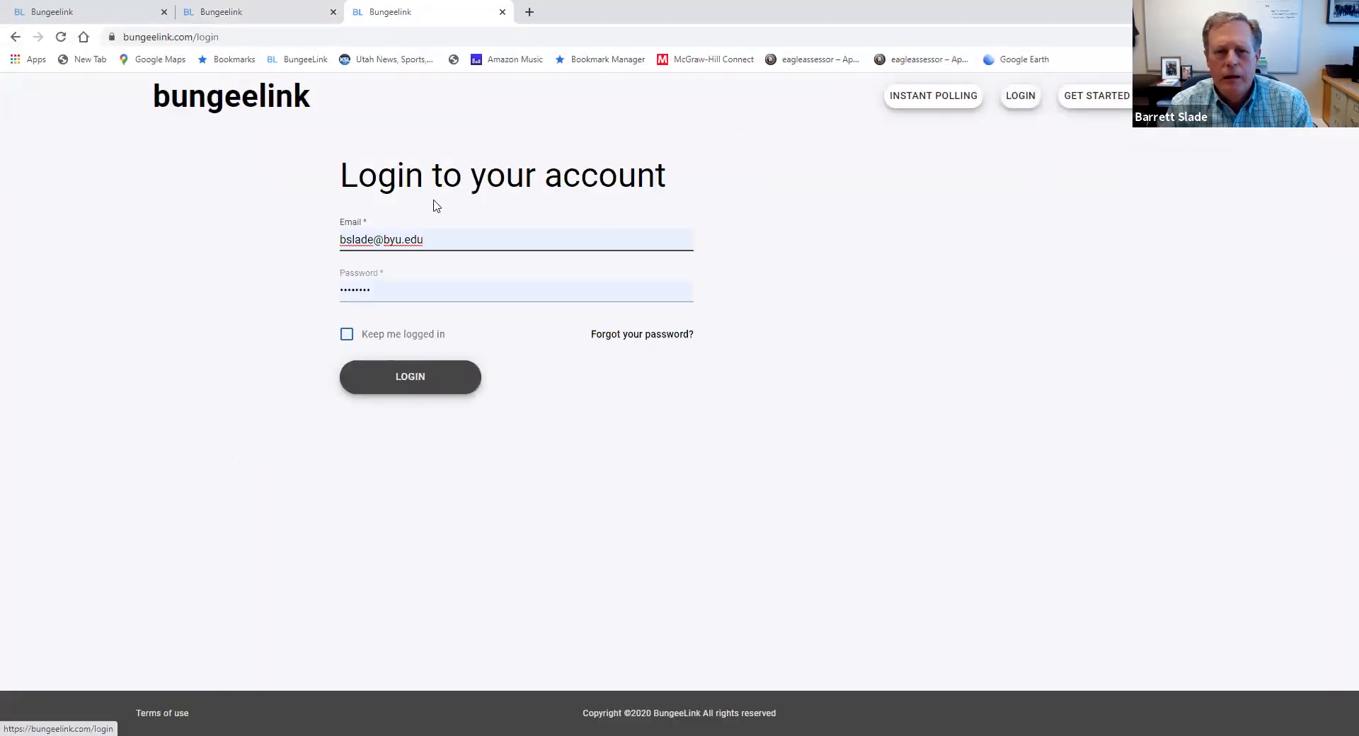
pyautogui.click(442, 239)
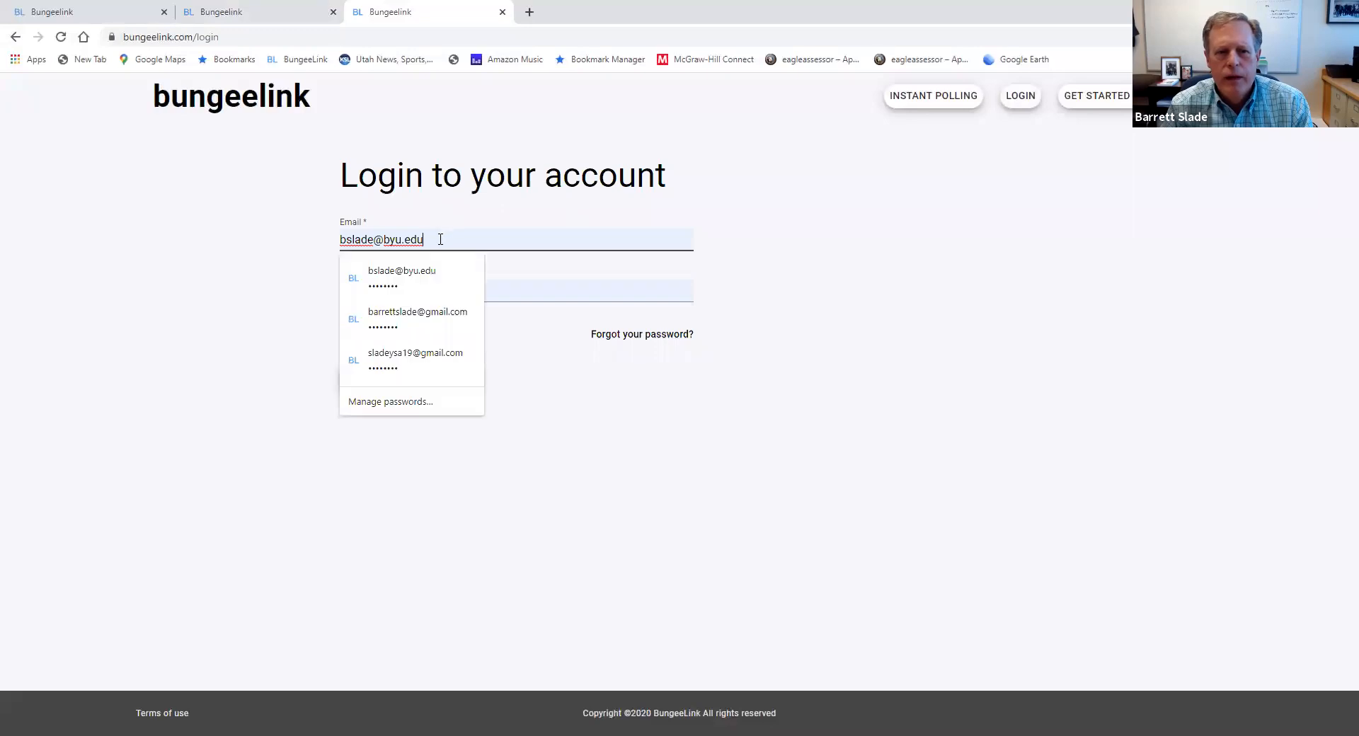
pyautogui.click(435, 313)
pyautogui.click(418, 387)
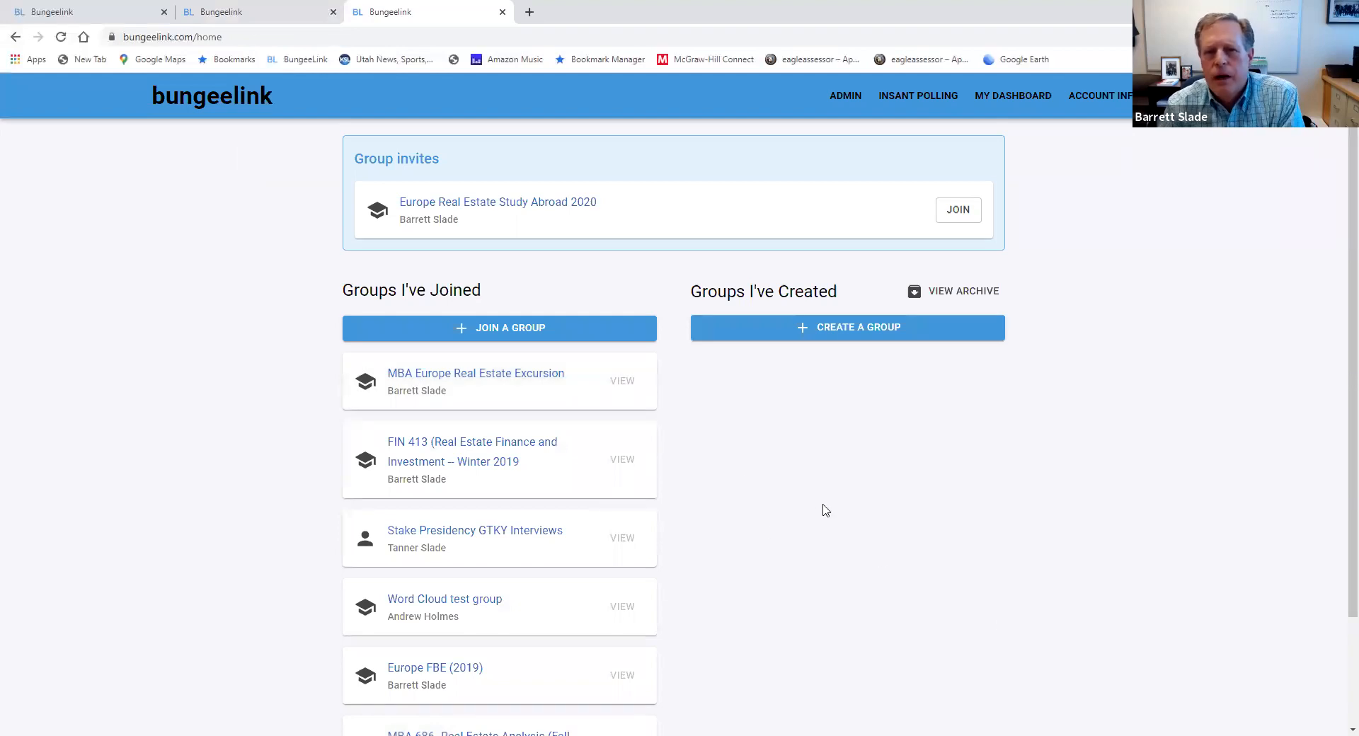
# Add the student account's e-mail as a new member in the FIN 413 group's member administration
pyautogui.click(119, 10)
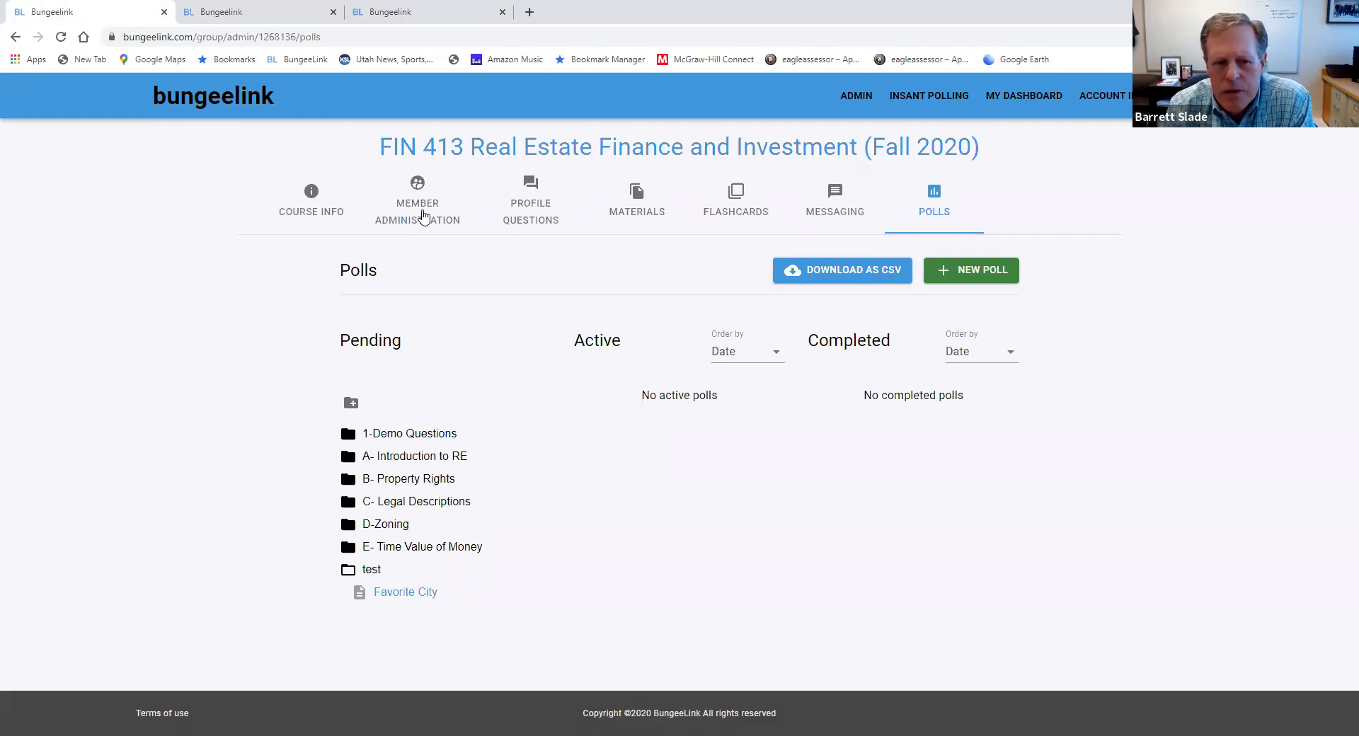
pyautogui.click(423, 216)
pyautogui.click(409, 458)
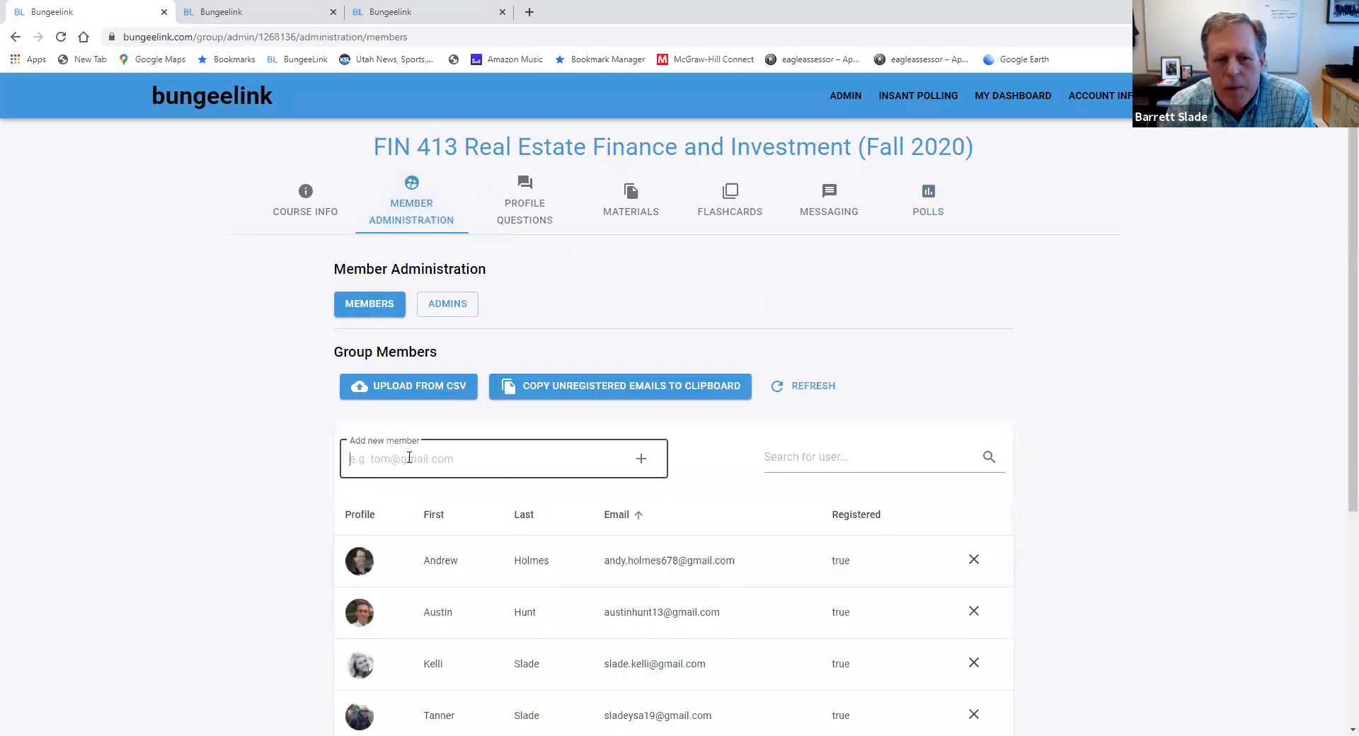
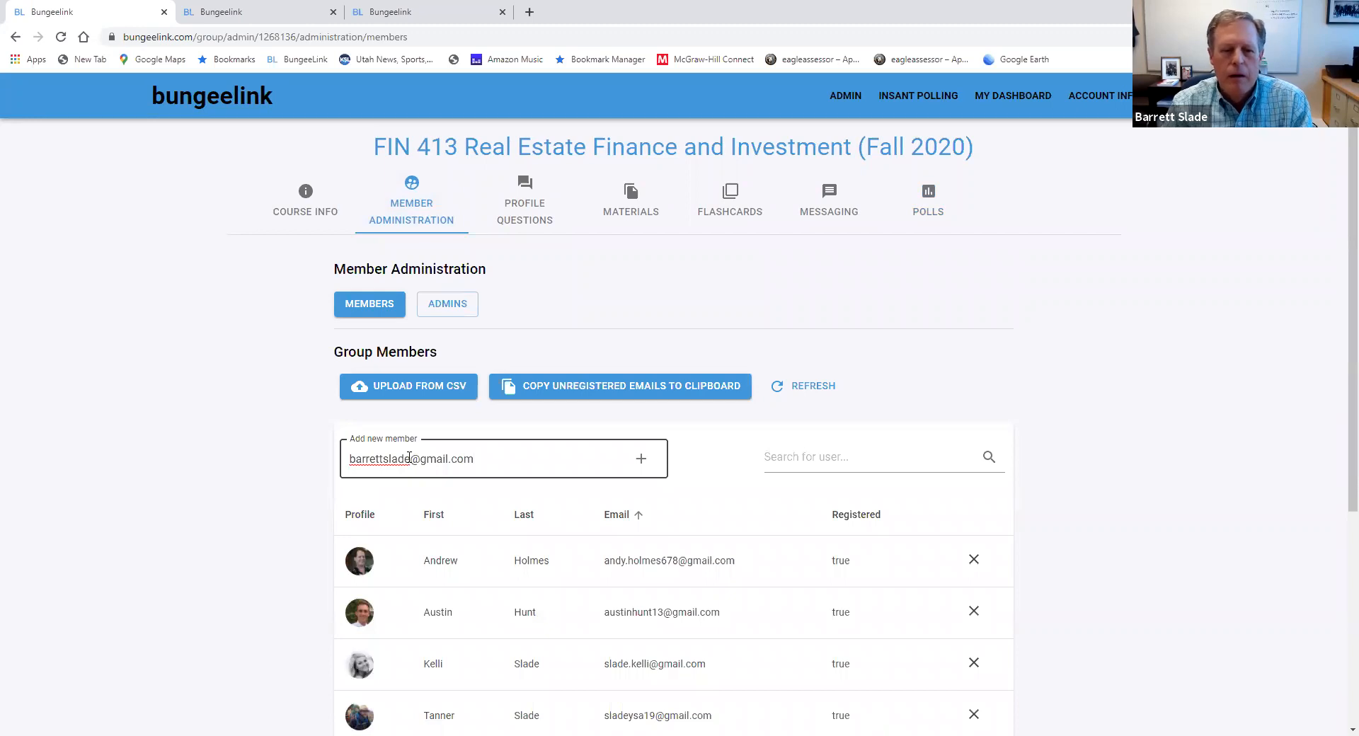
pyautogui.press('Return')
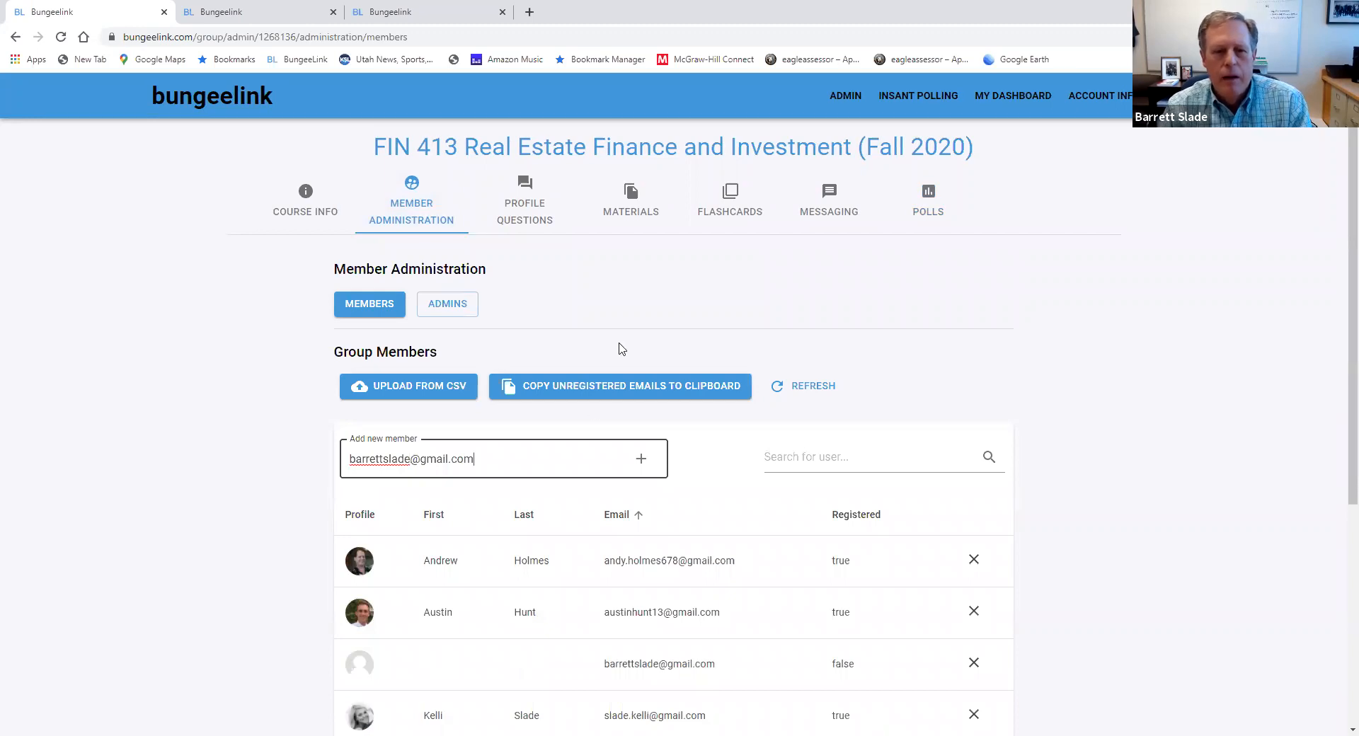
# Close the public poll page and the student's home page, keeping only the group administration page open
pyautogui.click(259, 16)
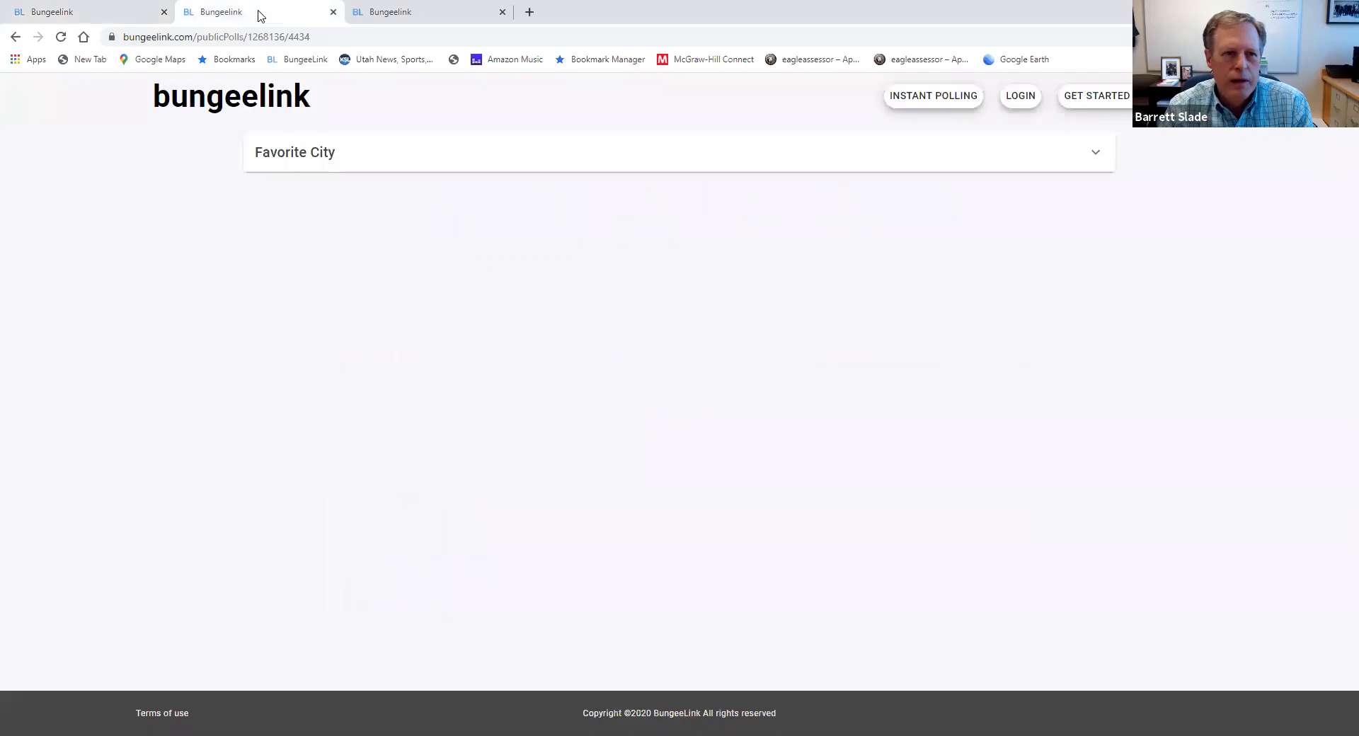
pyautogui.click(333, 12)
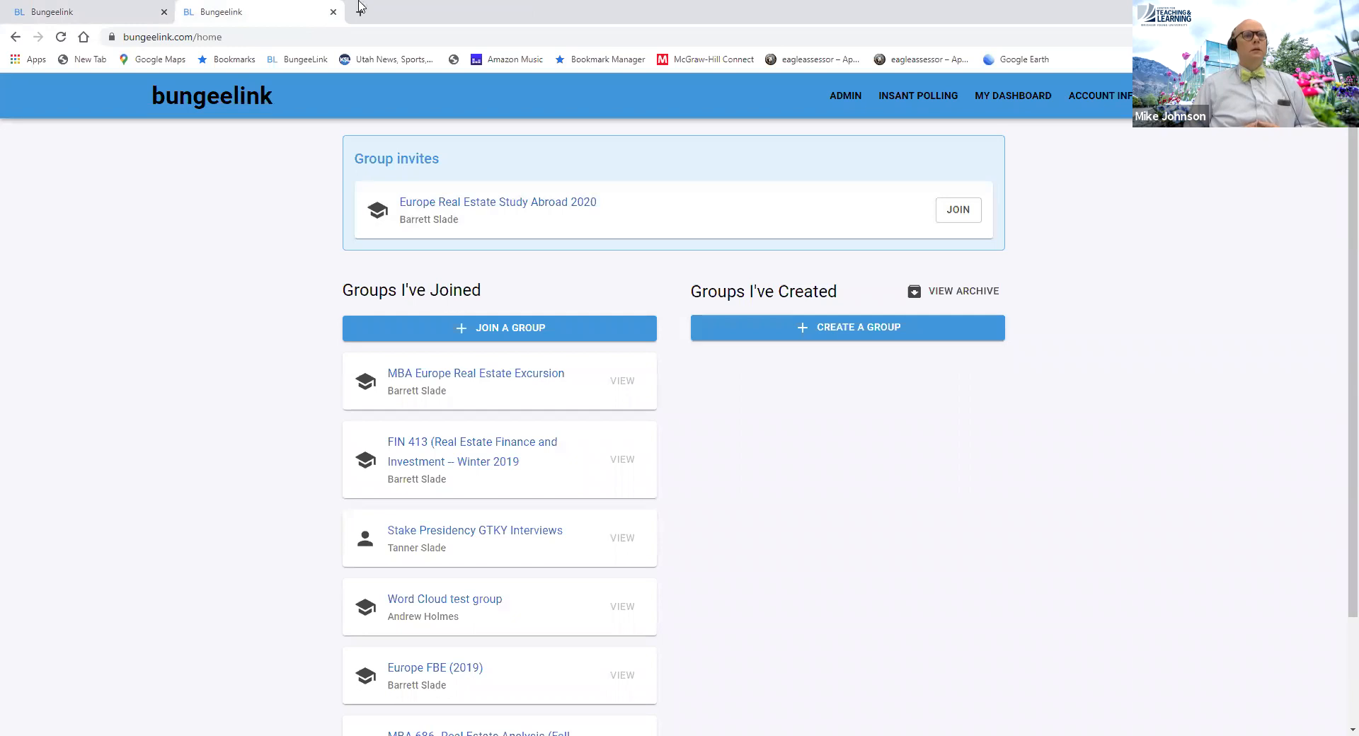
pyautogui.click(333, 12)
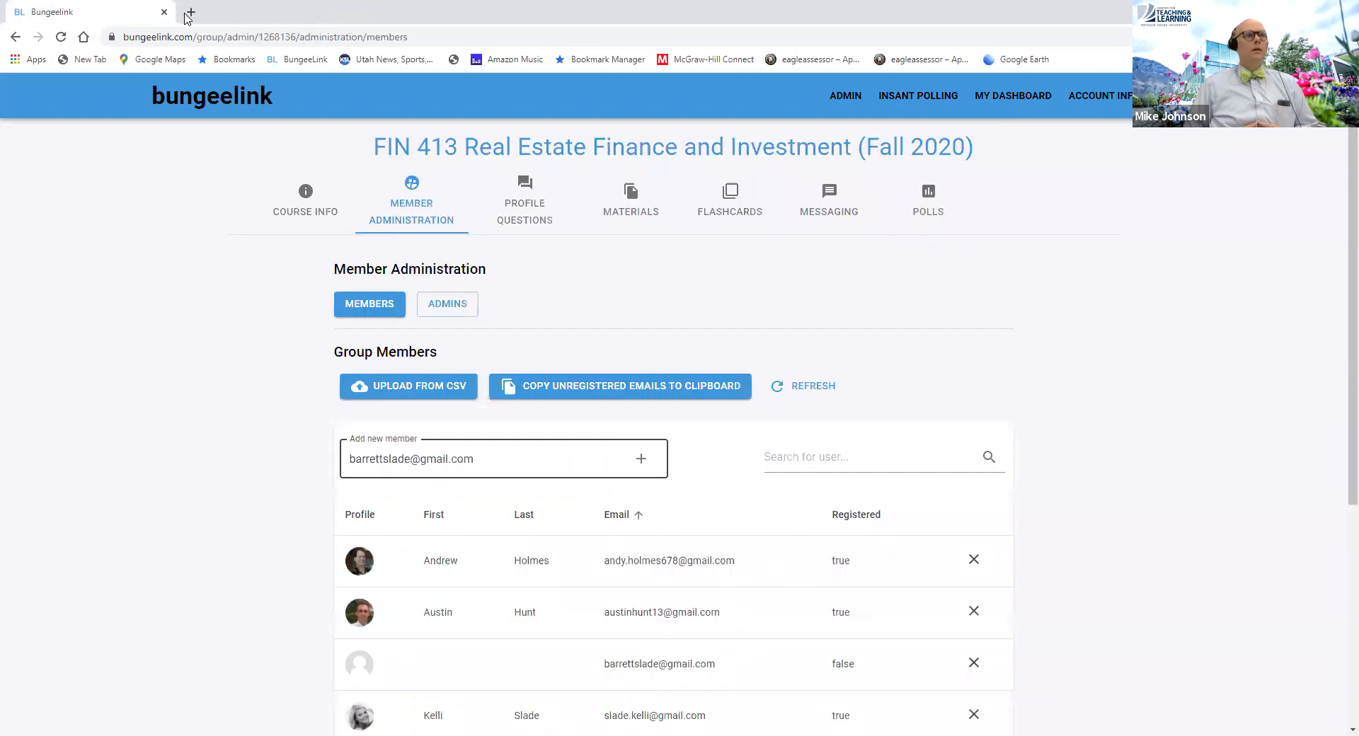
# Open bungeelink.com in a new browser tab and log in with the prefilled student account
pyautogui.click(189, 14)
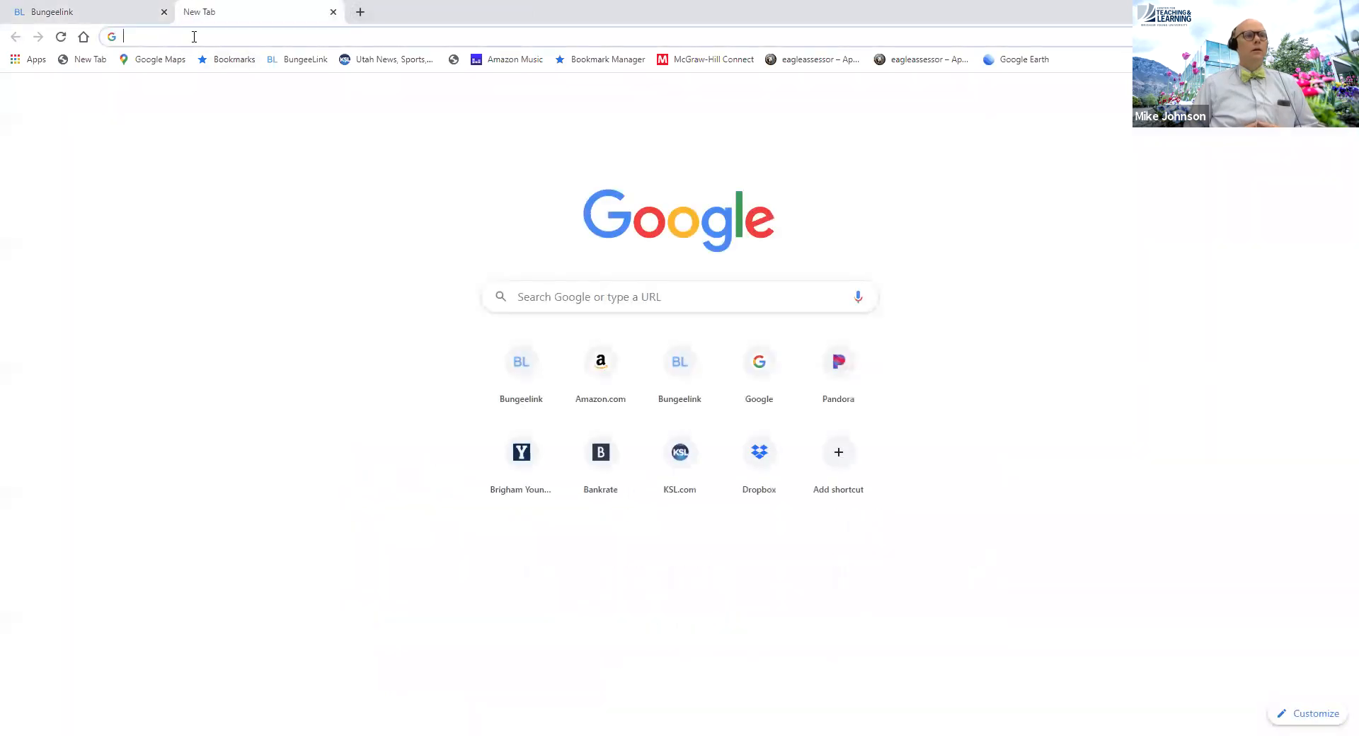
pyautogui.write('bun')
pyautogui.press('Return')
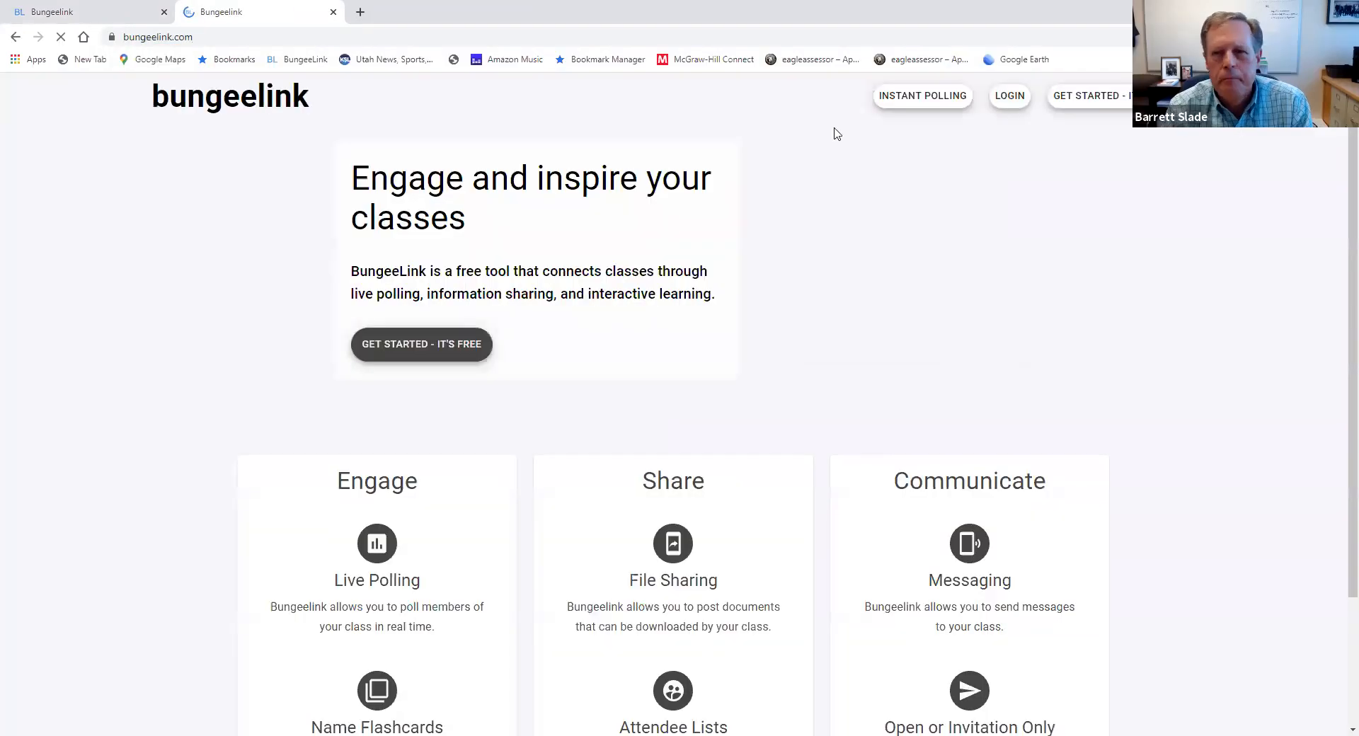
pyautogui.click(1010, 100)
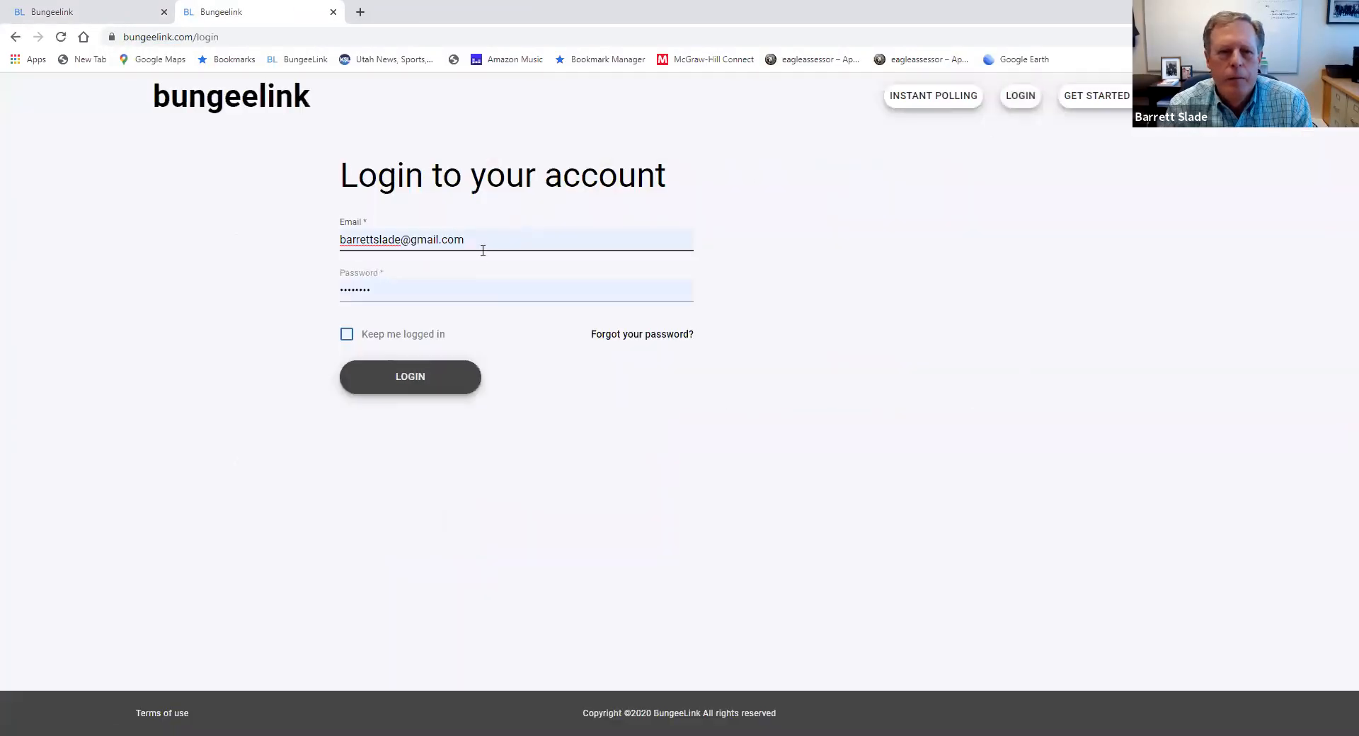
pyautogui.click(435, 383)
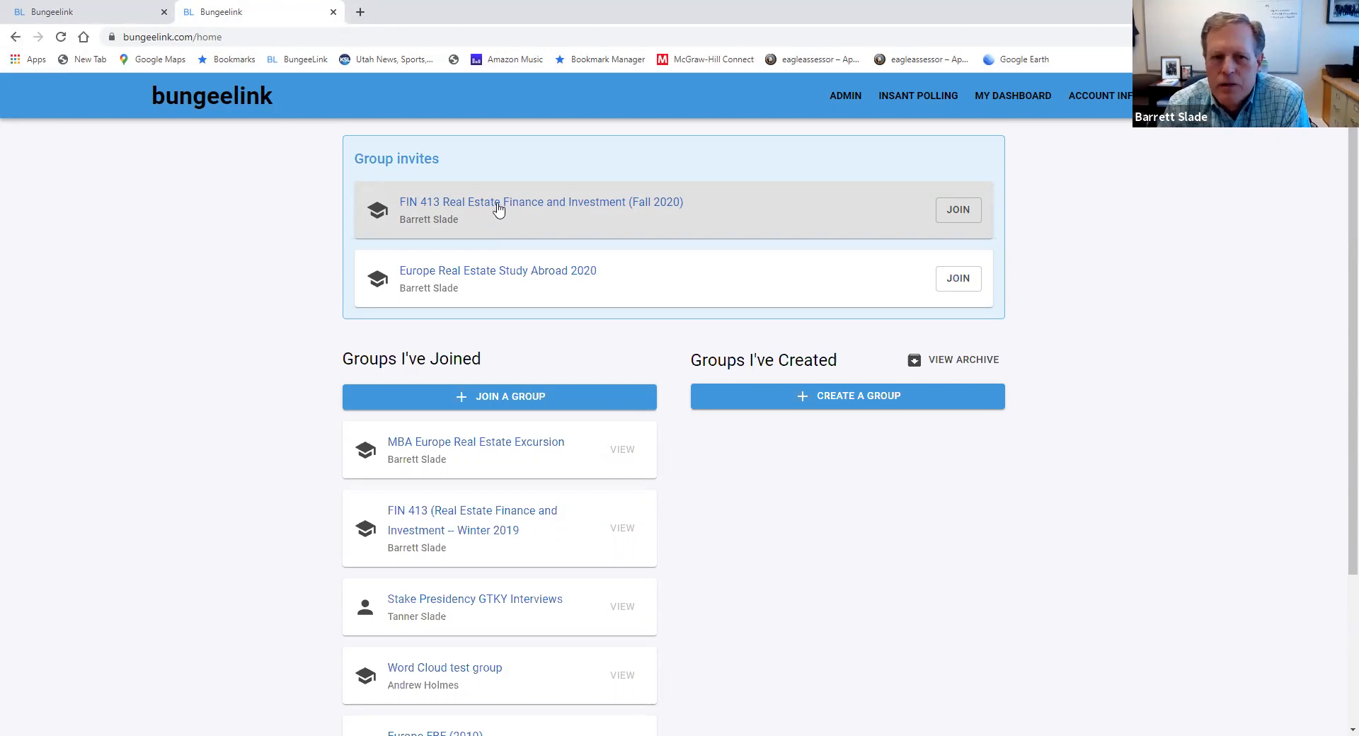
# Join the FIN 413 Real Estate Finance and Investment (Fall 2020) group and fill in the student ID on the profile
pyautogui.click(962, 212)
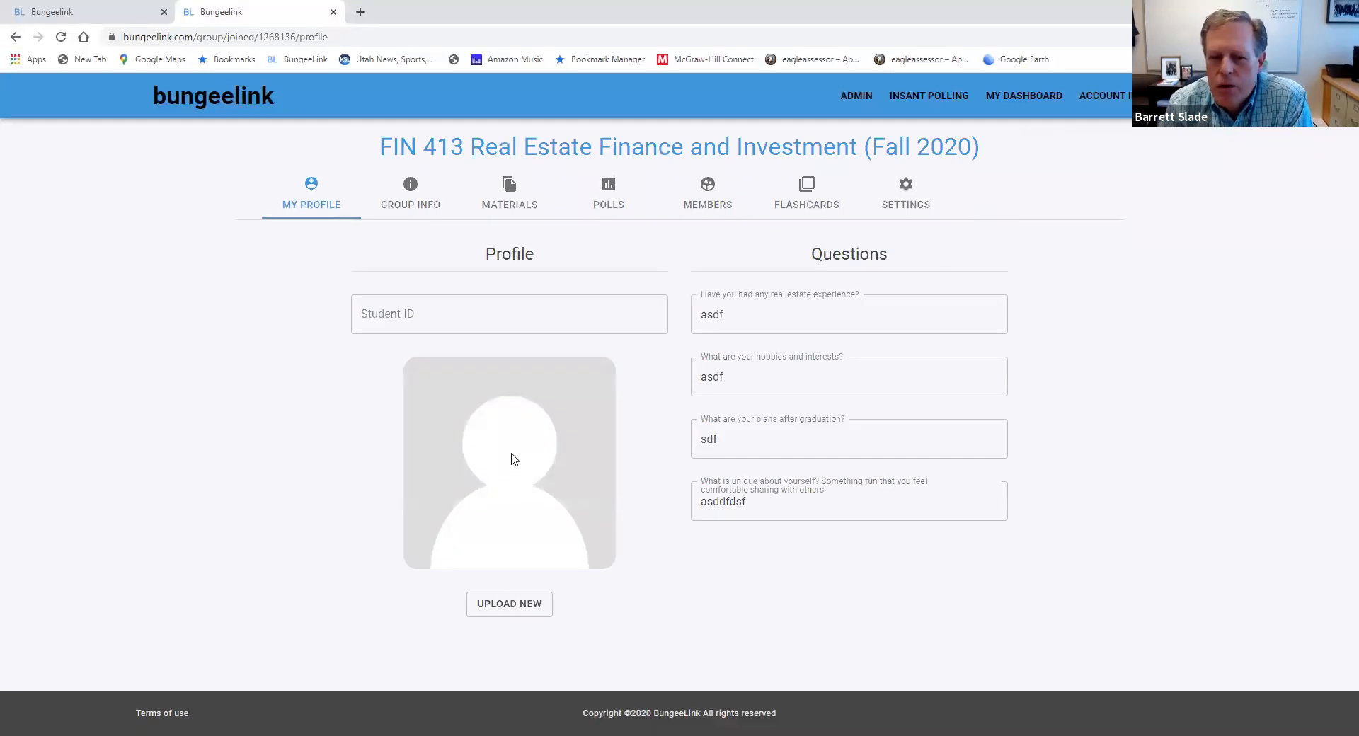
pyautogui.click(437, 316)
pyautogui.write('sdfd')
pyautogui.moveTo(417, 320); pyautogui.dragTo(331, 319)
pyautogui.write('12345')
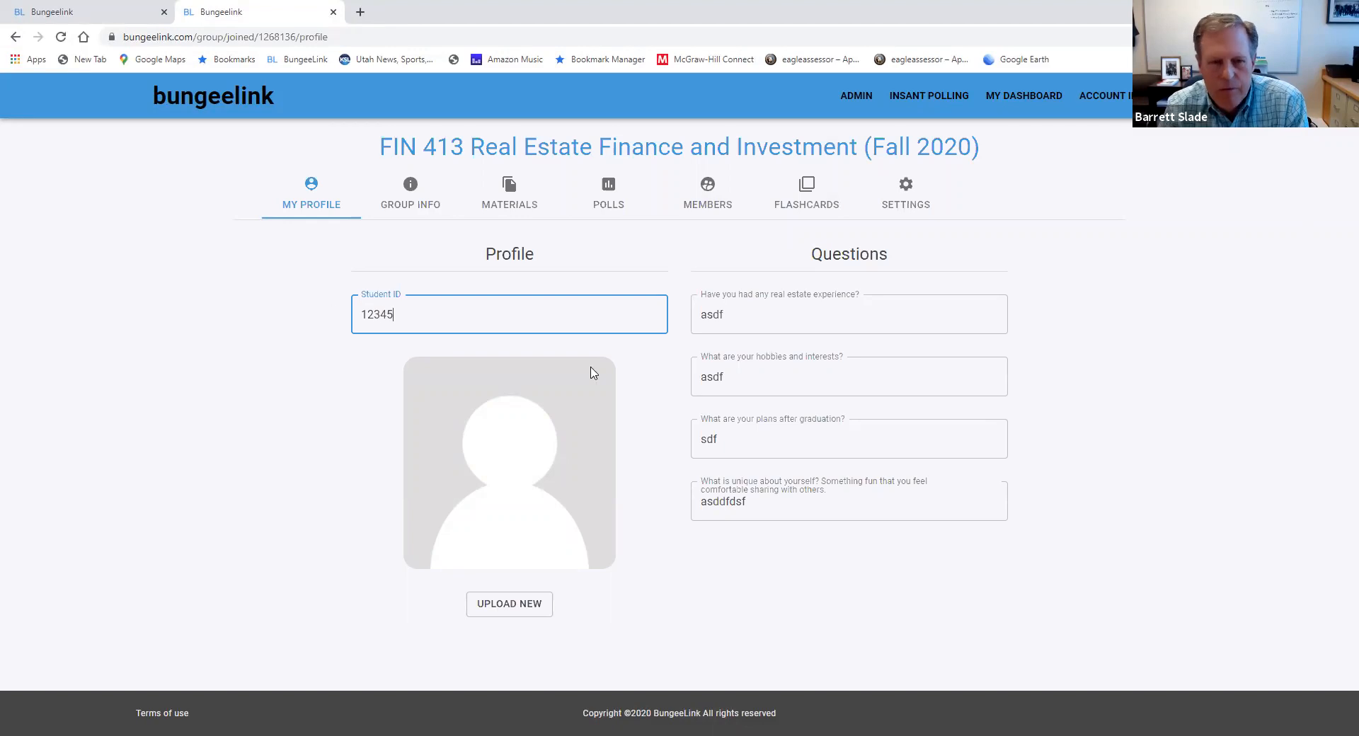
# Replace the profile answer about hobbies and interests with "wey"
pyautogui.click(733, 312)
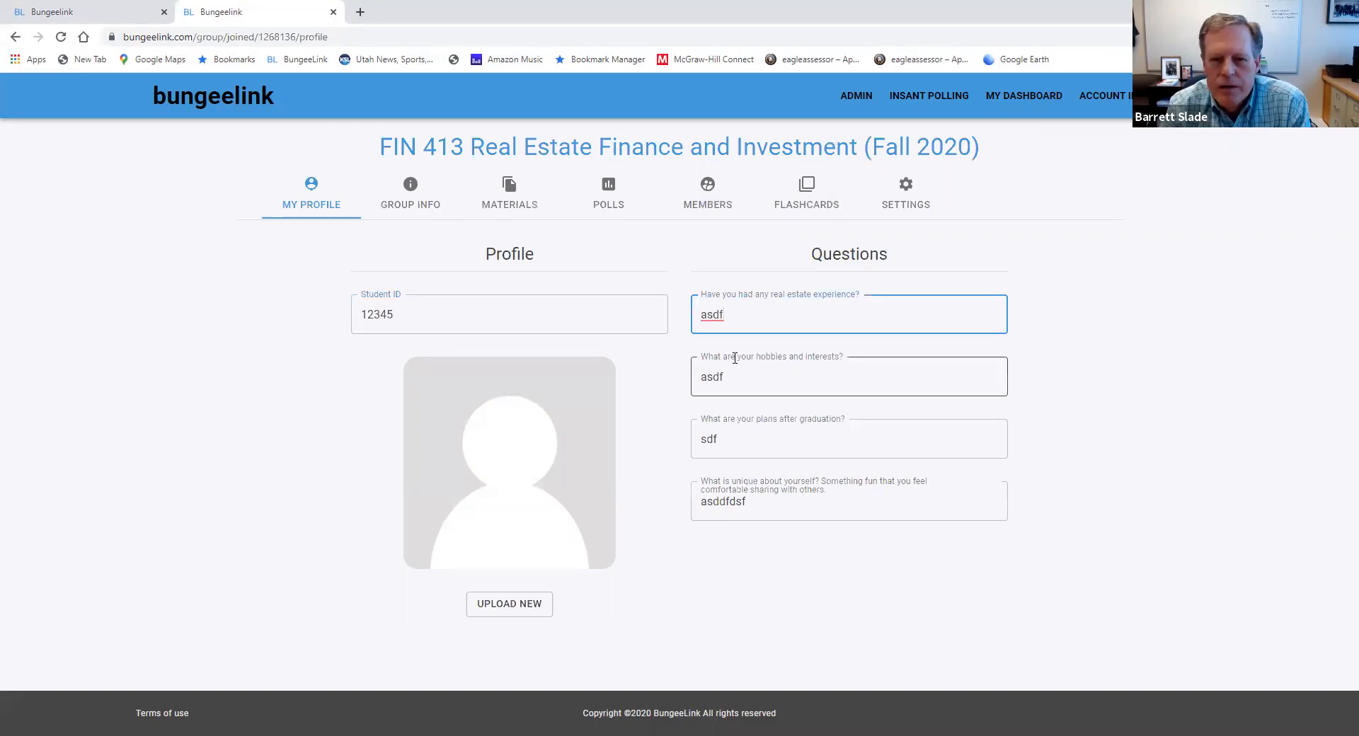
pyautogui.moveTo(732, 321); pyautogui.dragTo(650, 316)
pyautogui.moveTo(734, 315); pyautogui.dragTo(695, 317)
pyautogui.write('wey')
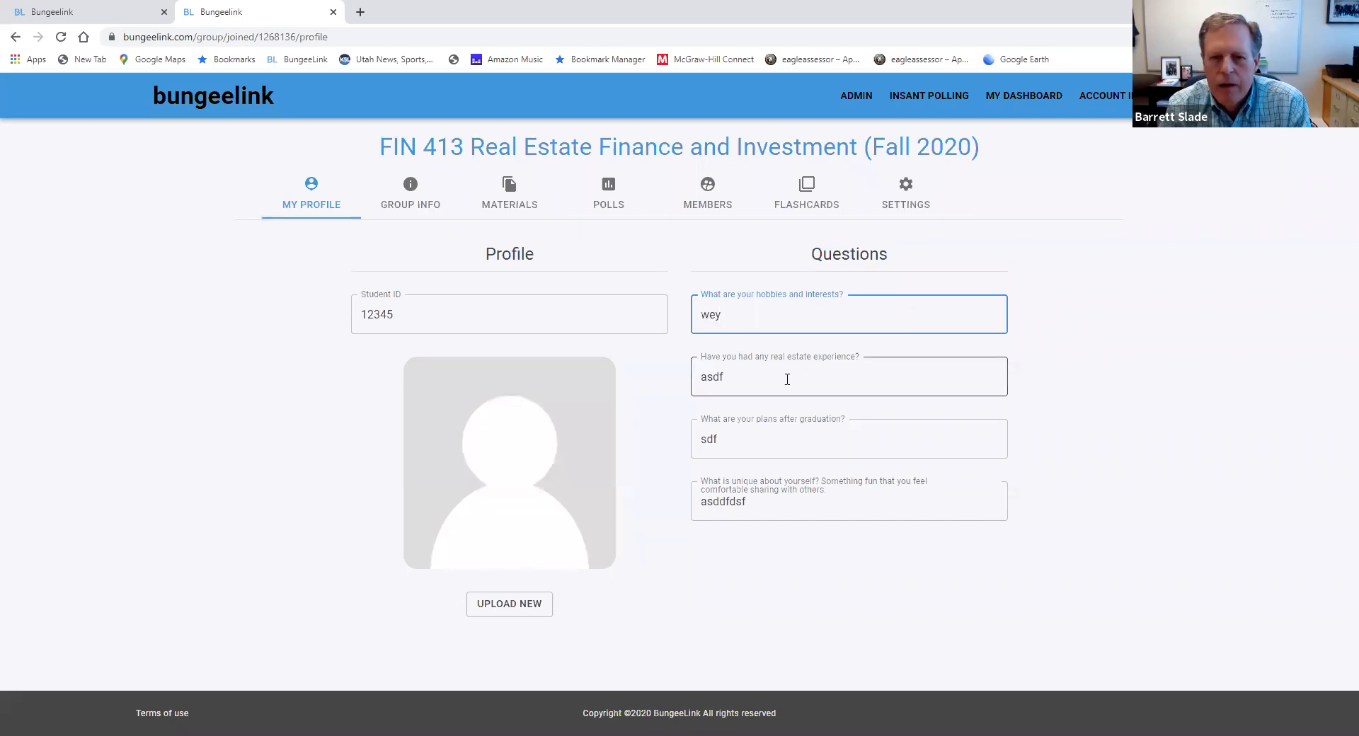
# Try to upload the Class of 1977 picture from the BL Demo Files folder as the profile photo and save it
pyautogui.click(511, 609)
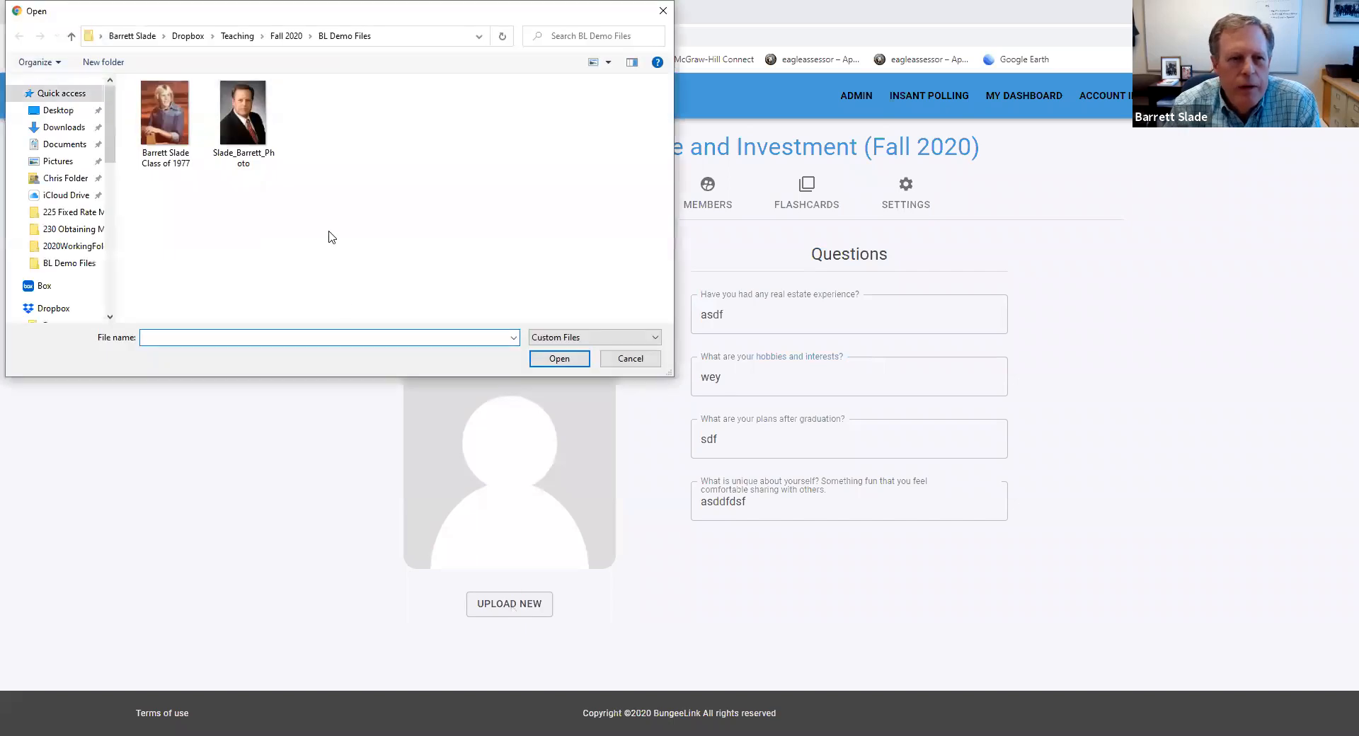
pyautogui.click(167, 126)
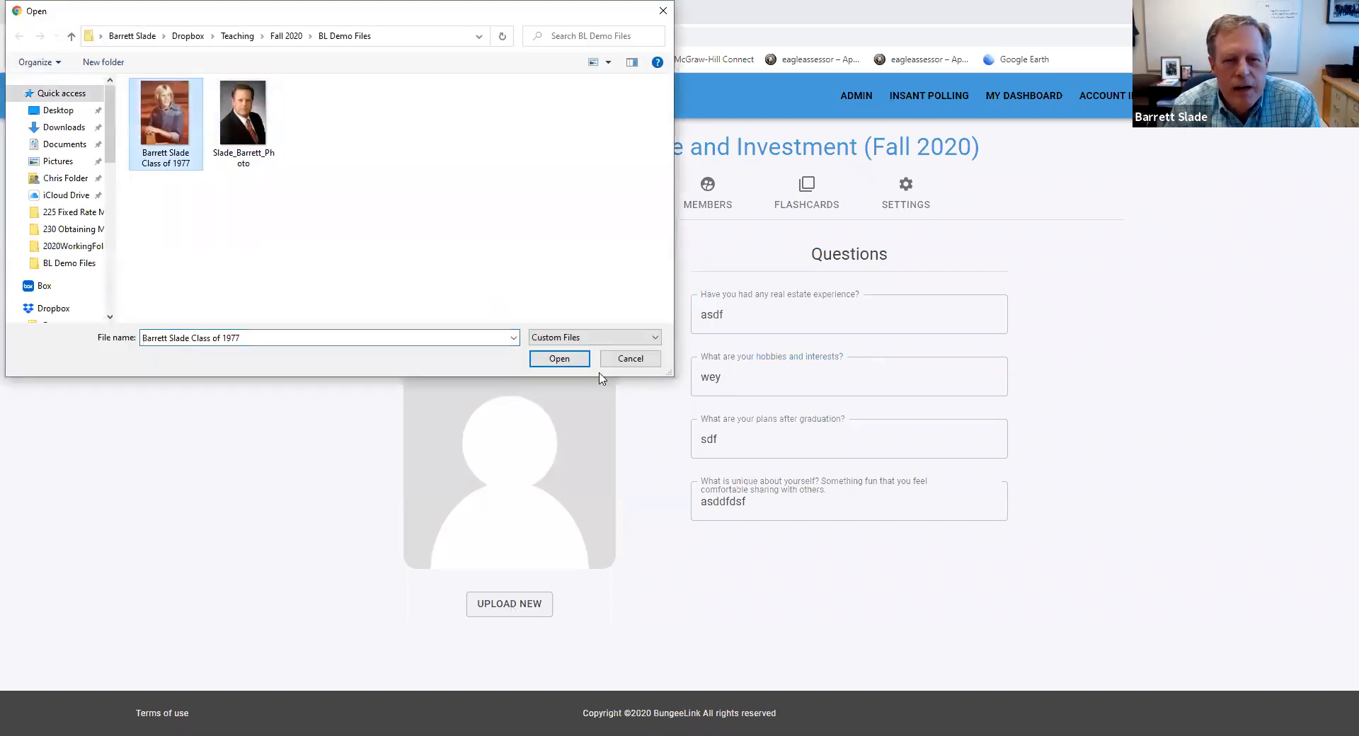
pyautogui.click(559, 360)
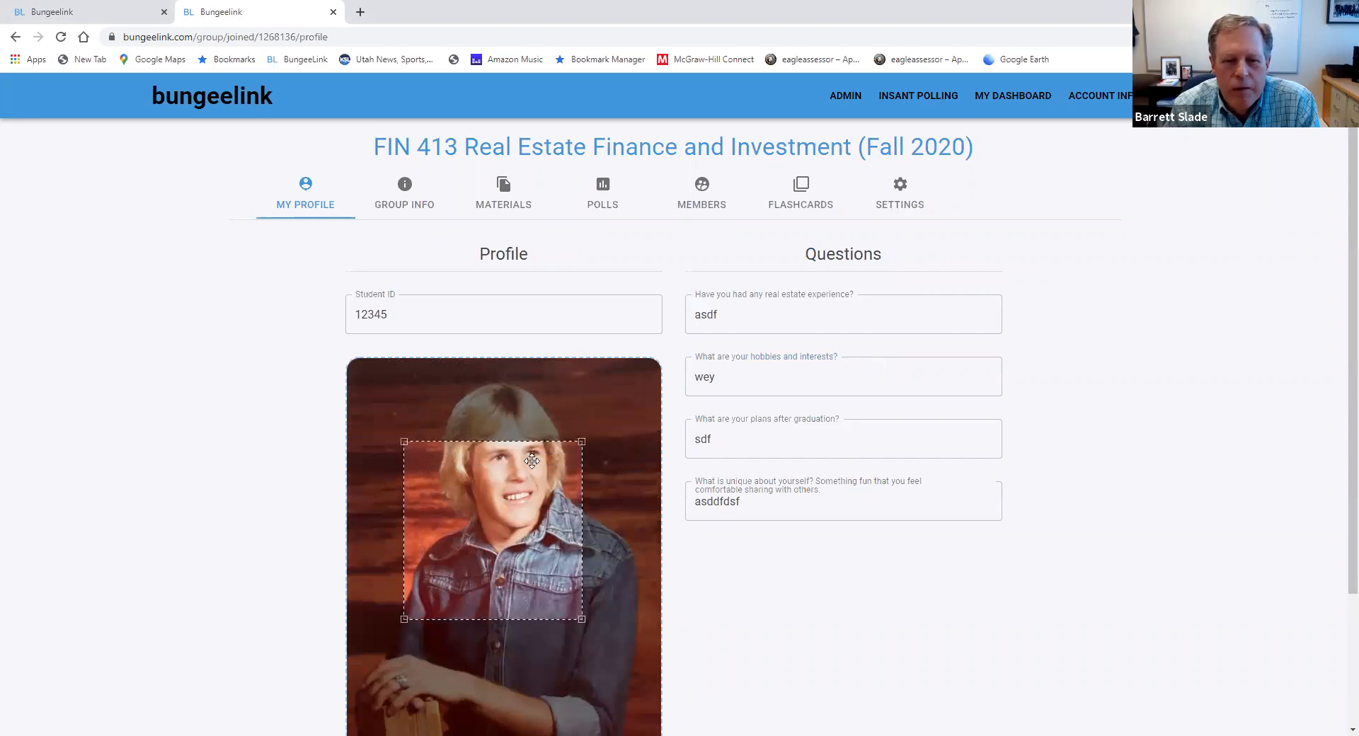
pyautogui.click(511, 405)
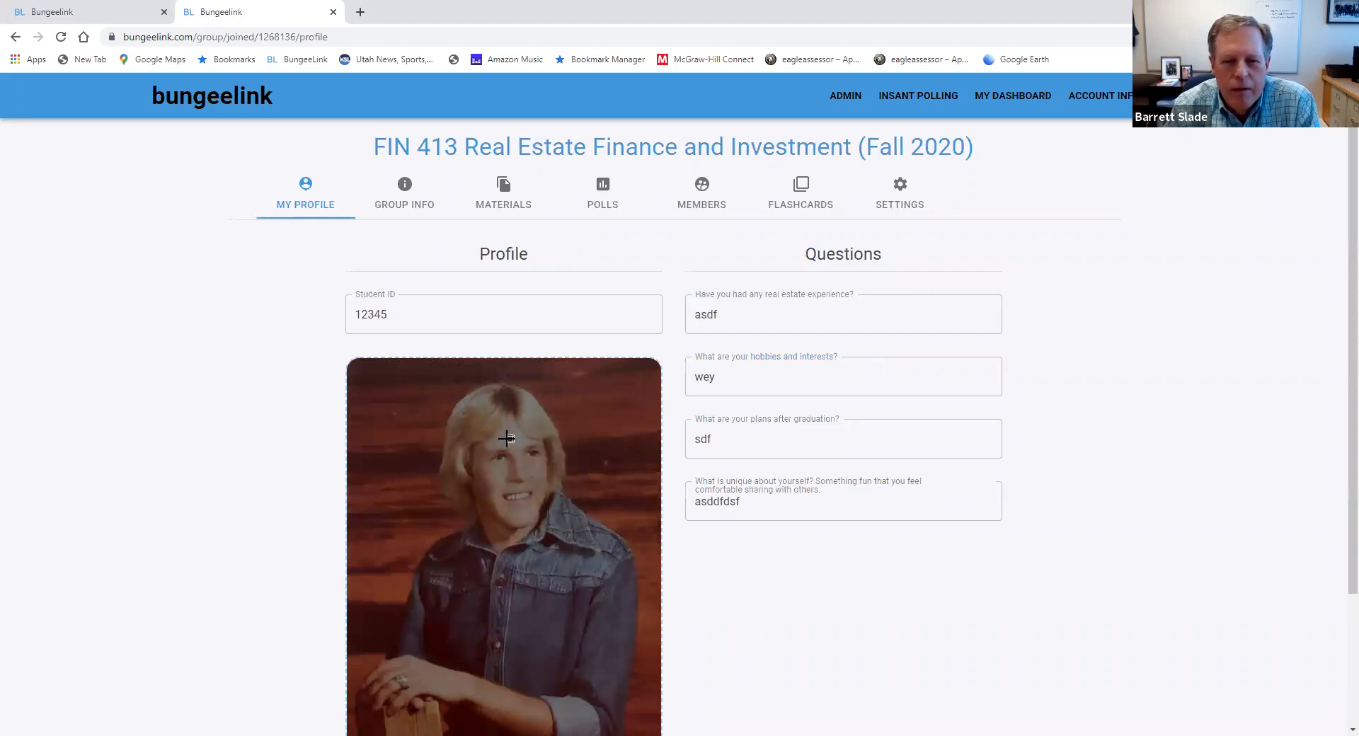
pyautogui.click(506, 439)
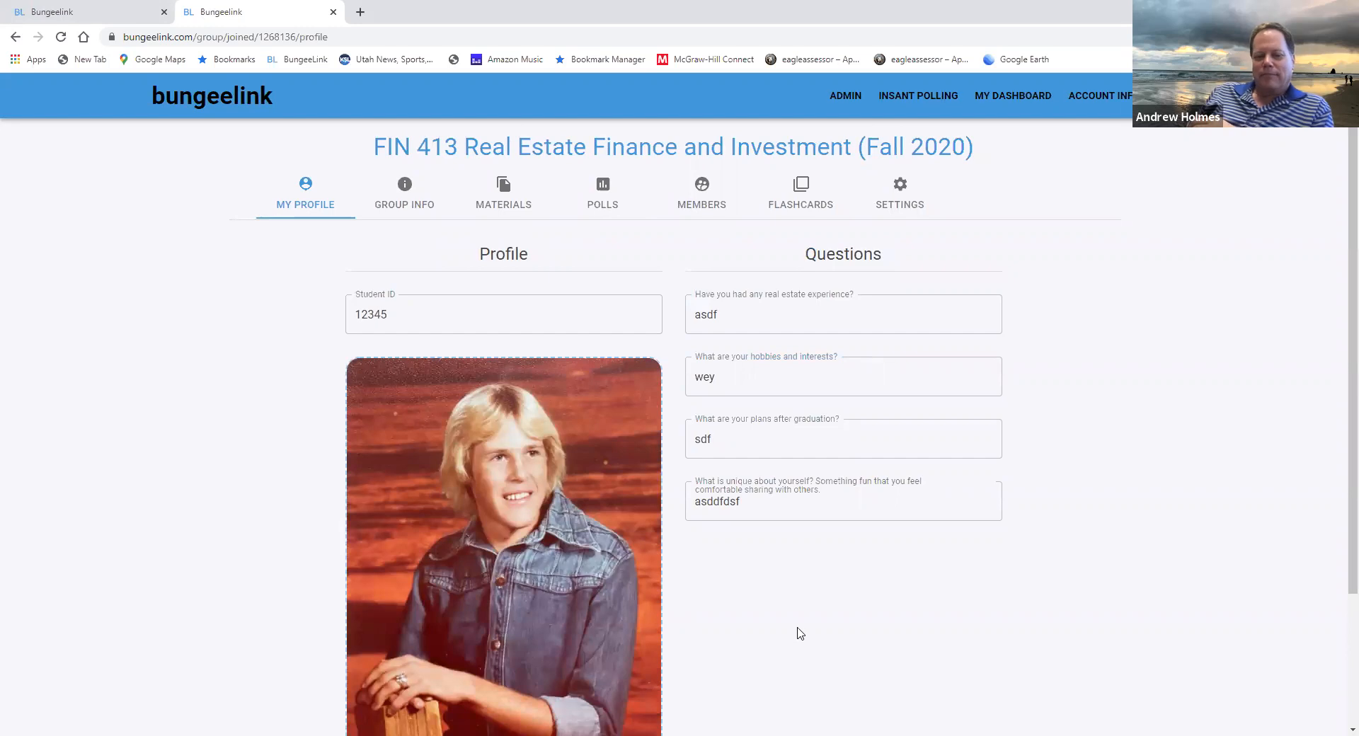
pyautogui.scroll(-3, 779, 632)
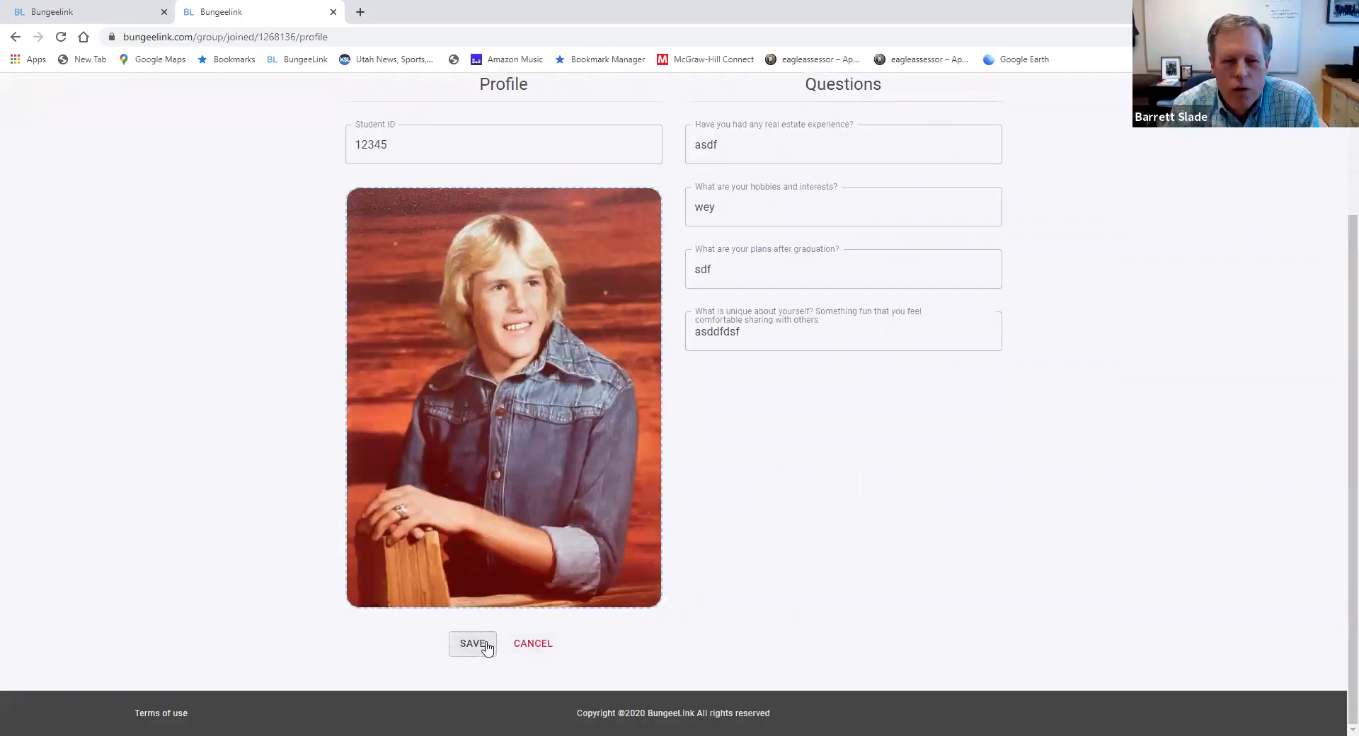
pyautogui.click(486, 644)
# Upload the Class of 1977 picture as the profile photo, crop it to a square around the head and shoulders, and save it
pyautogui.click(522, 607)
pyautogui.click(157, 122)
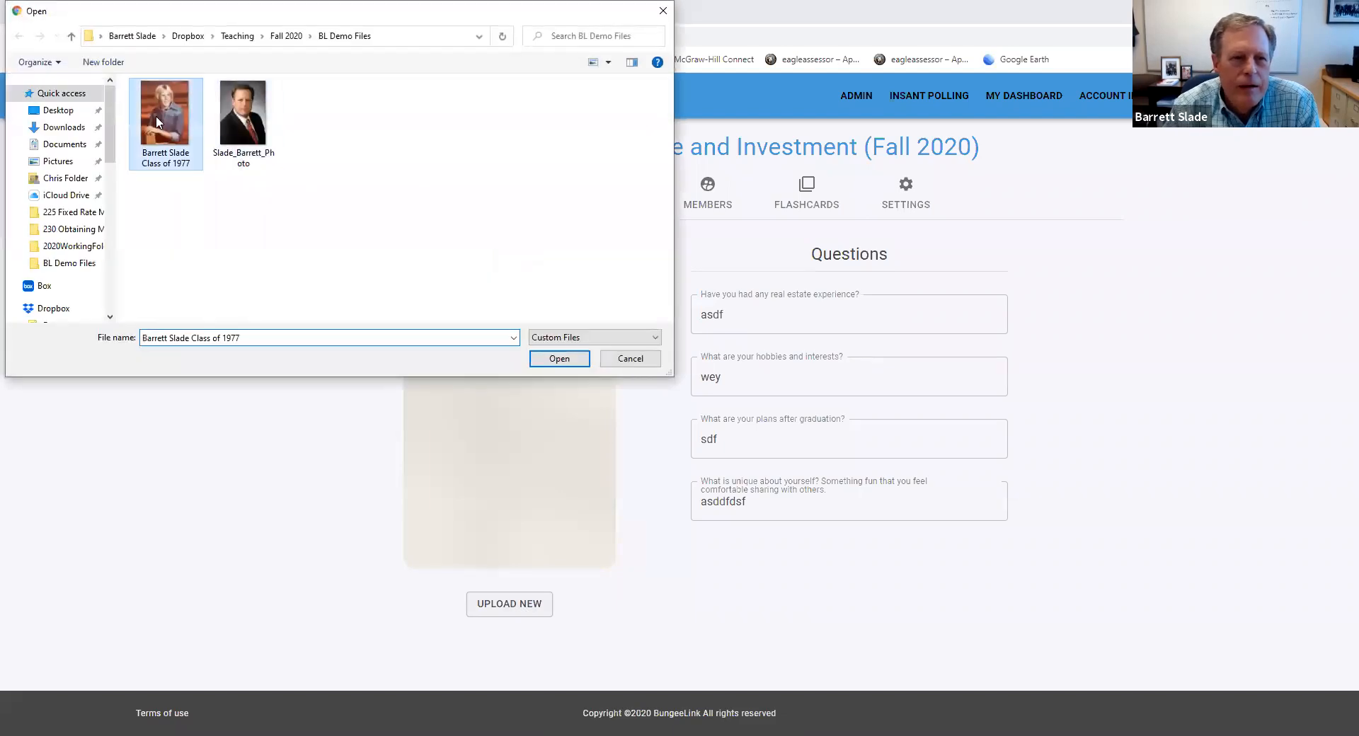
pyautogui.click(575, 359)
pyautogui.moveTo(509, 458); pyautogui.dragTo(440, 366)
pyautogui.moveTo(540, 526); pyautogui.dragTo(625, 683)
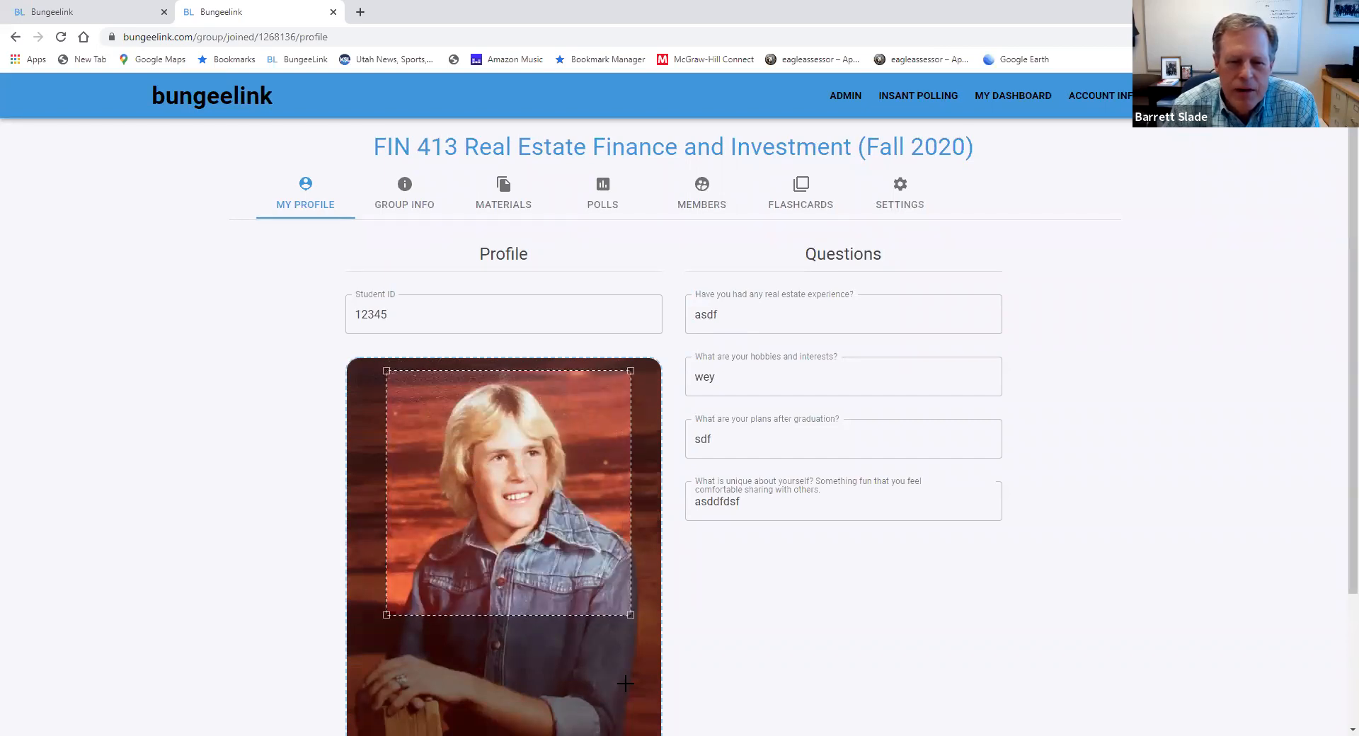
pyautogui.scroll(-2, 770, 650)
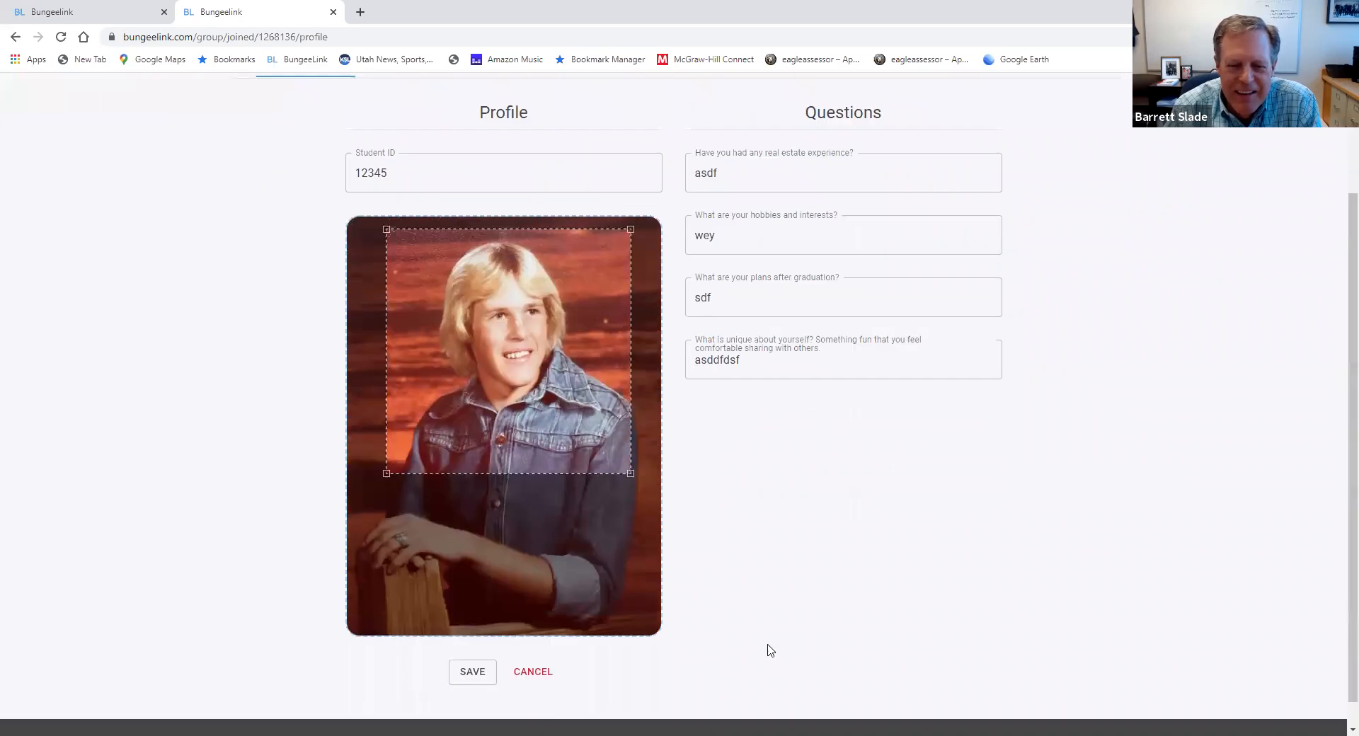
pyautogui.click(474, 674)
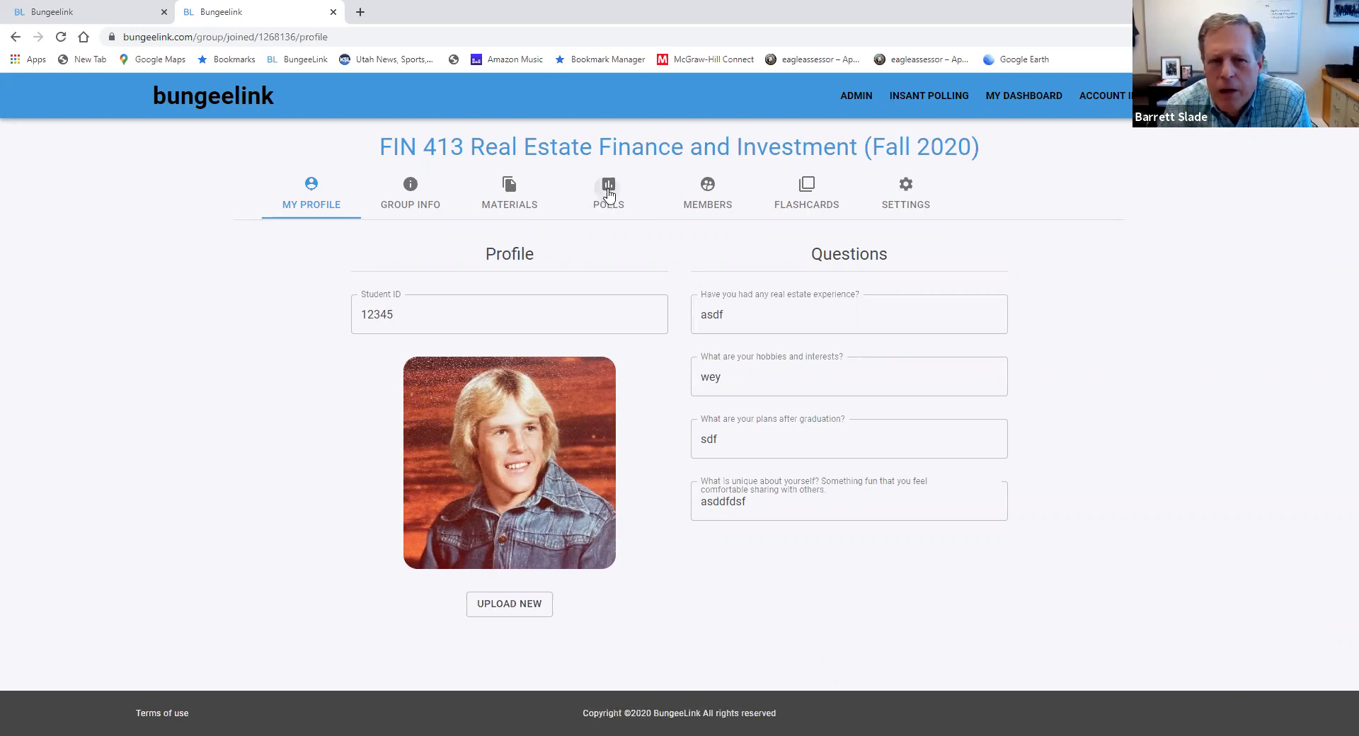
# Check the student's open polls, then start the Favorite soda poll from the 1-Demo Questions folder on the group administration page
pyautogui.click(608, 191)
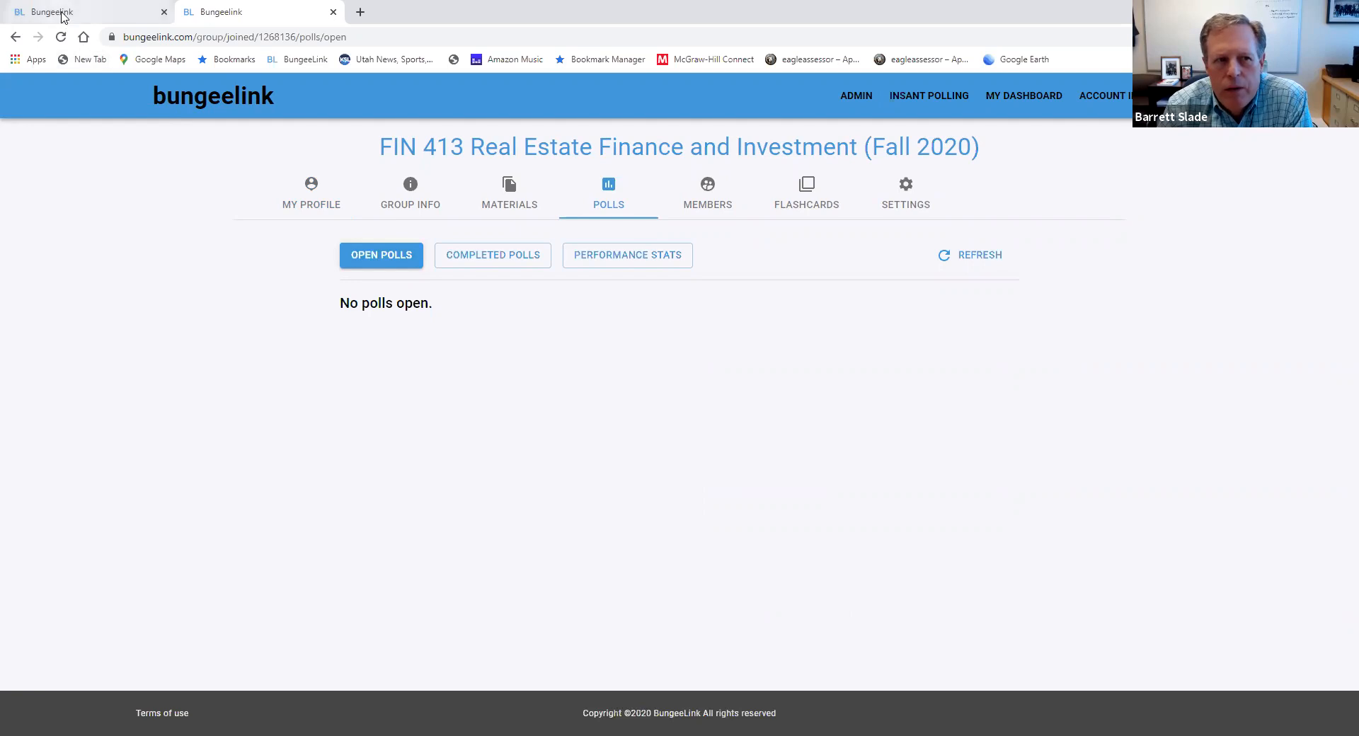
pyautogui.click(62, 14)
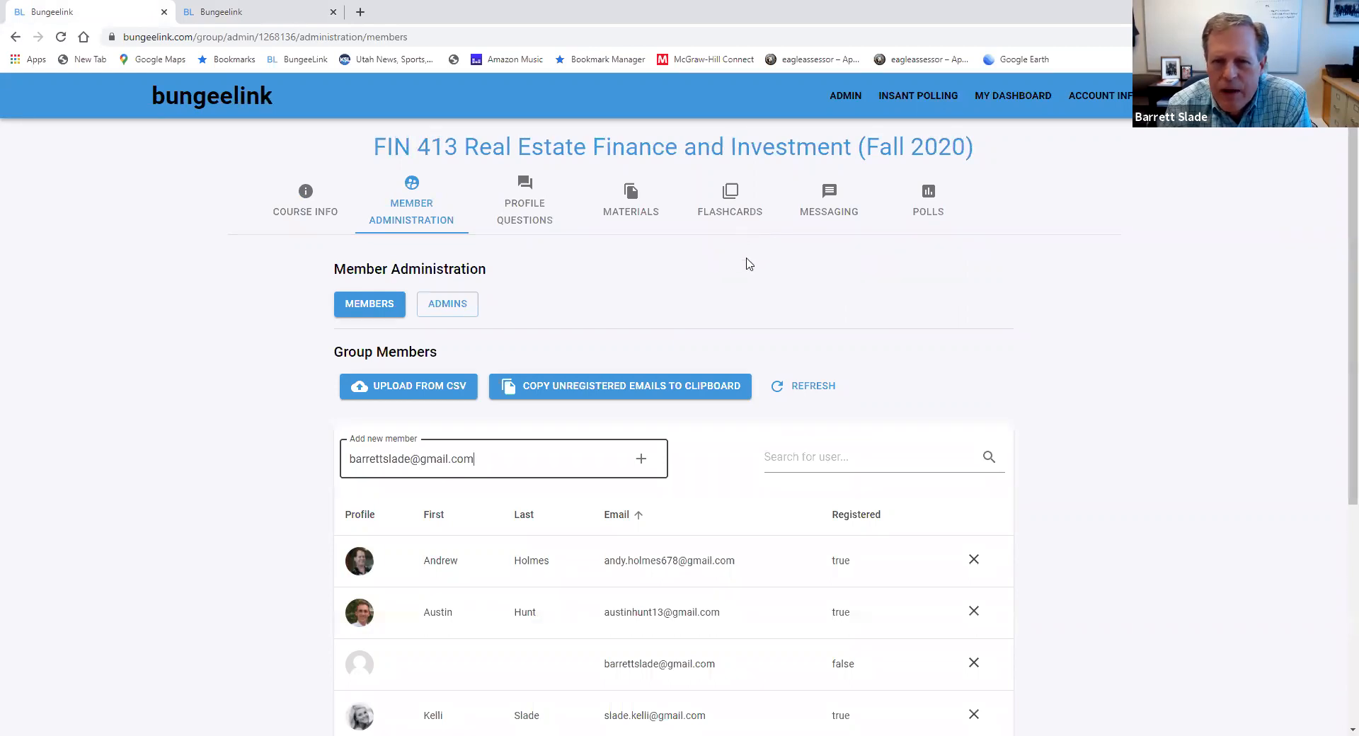
pyautogui.click(927, 211)
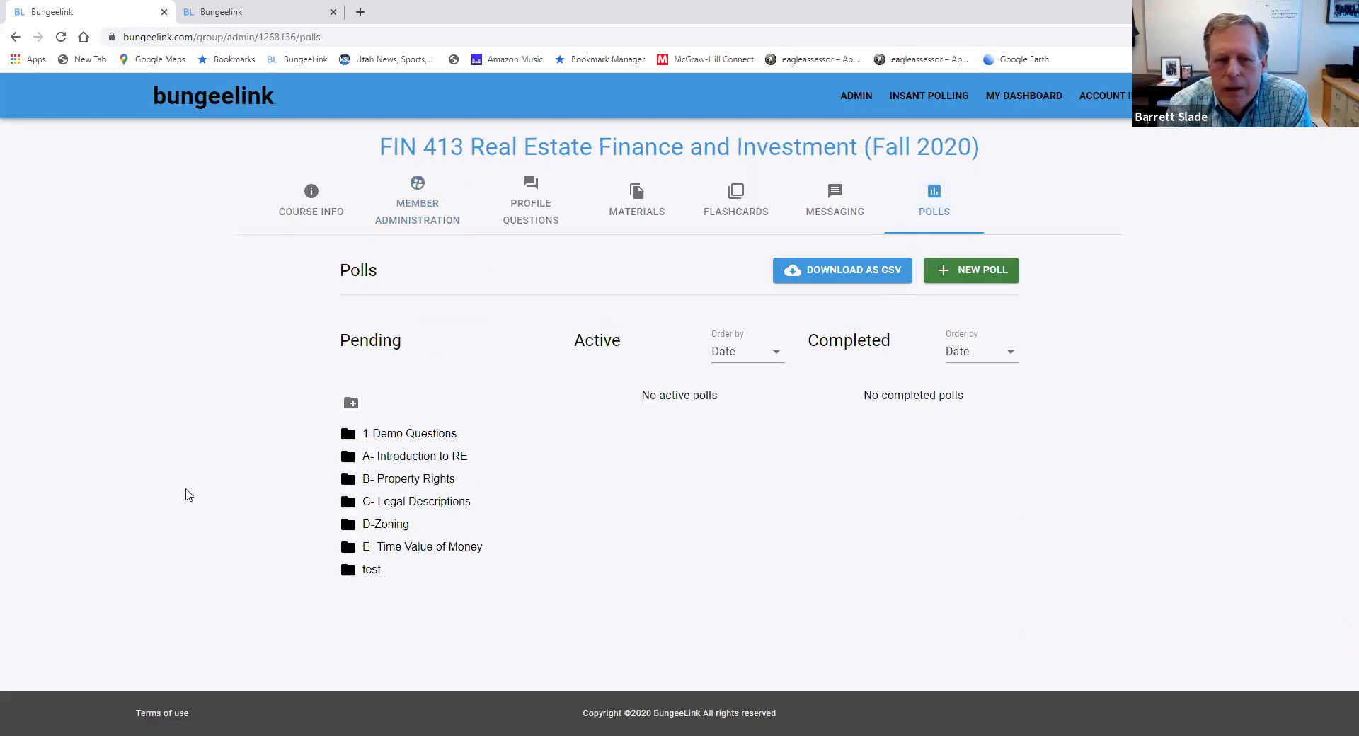
pyautogui.click(348, 436)
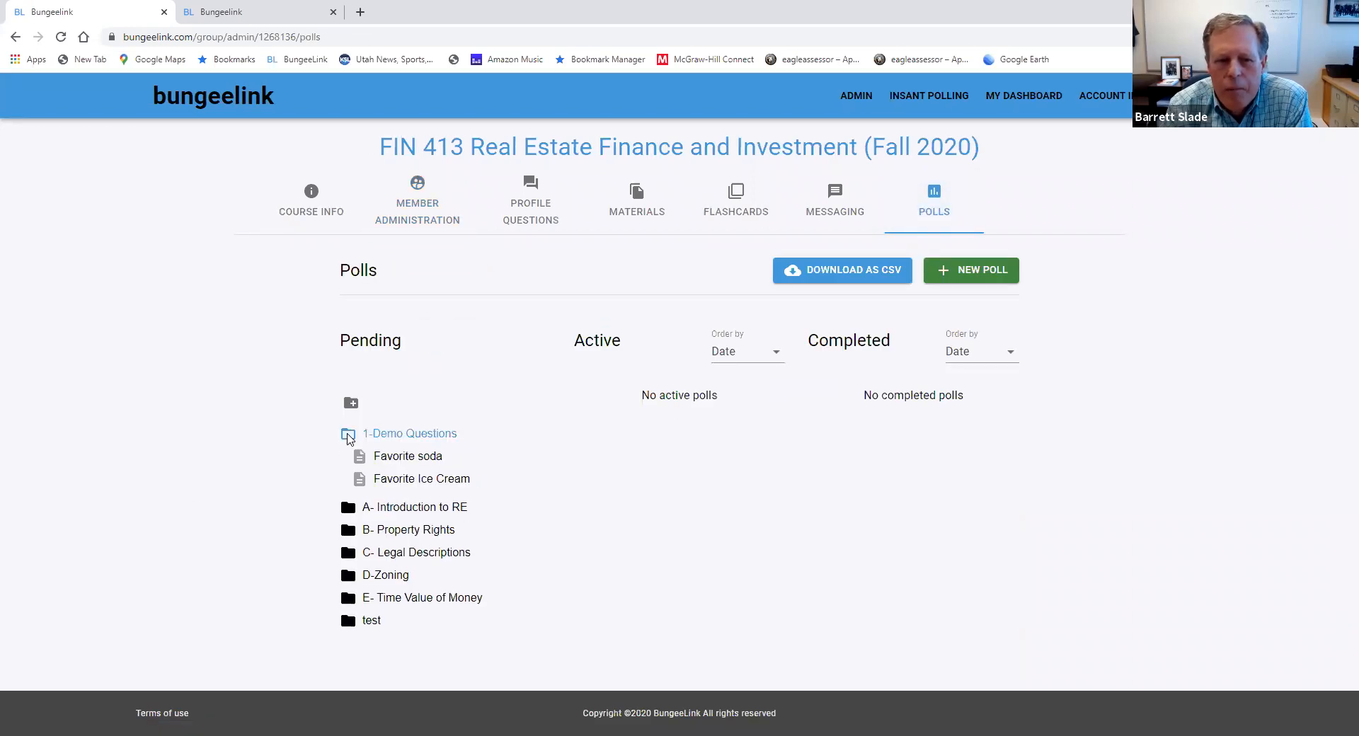
pyautogui.click(409, 459)
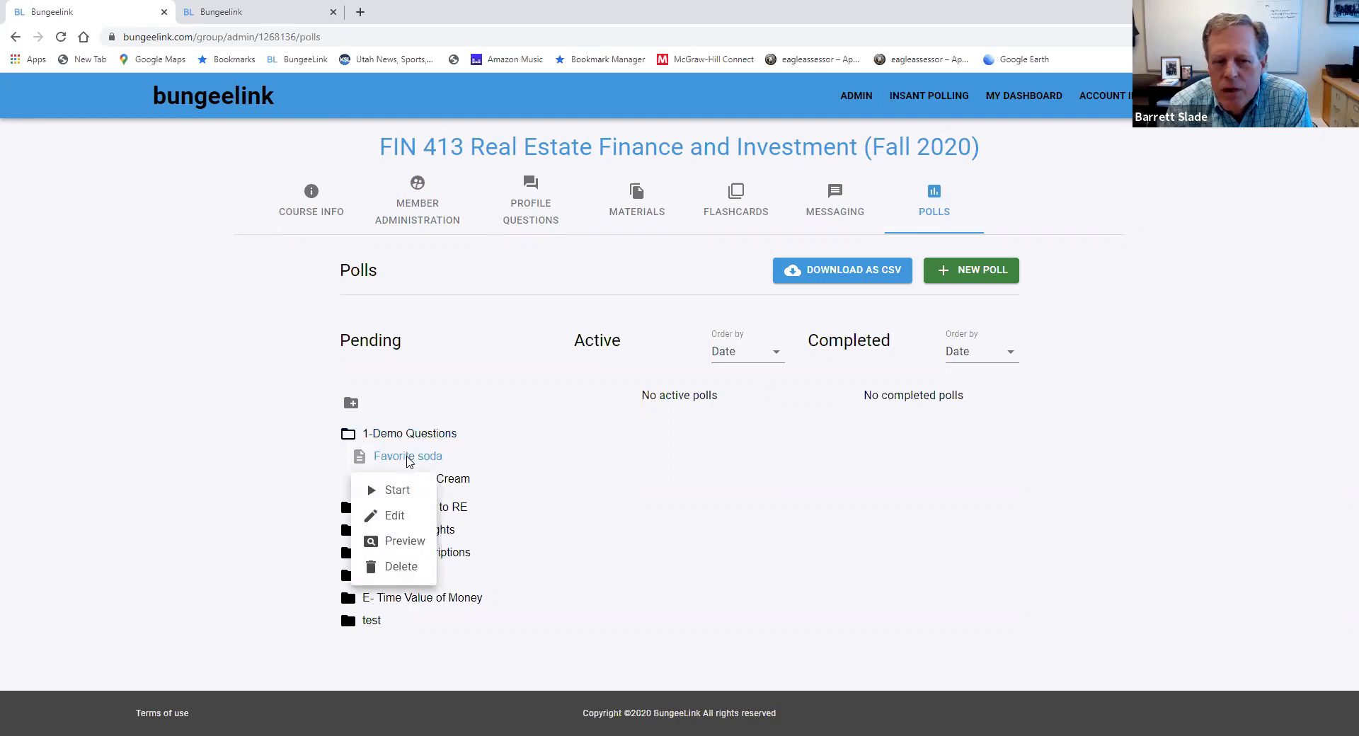
pyautogui.click(373, 495)
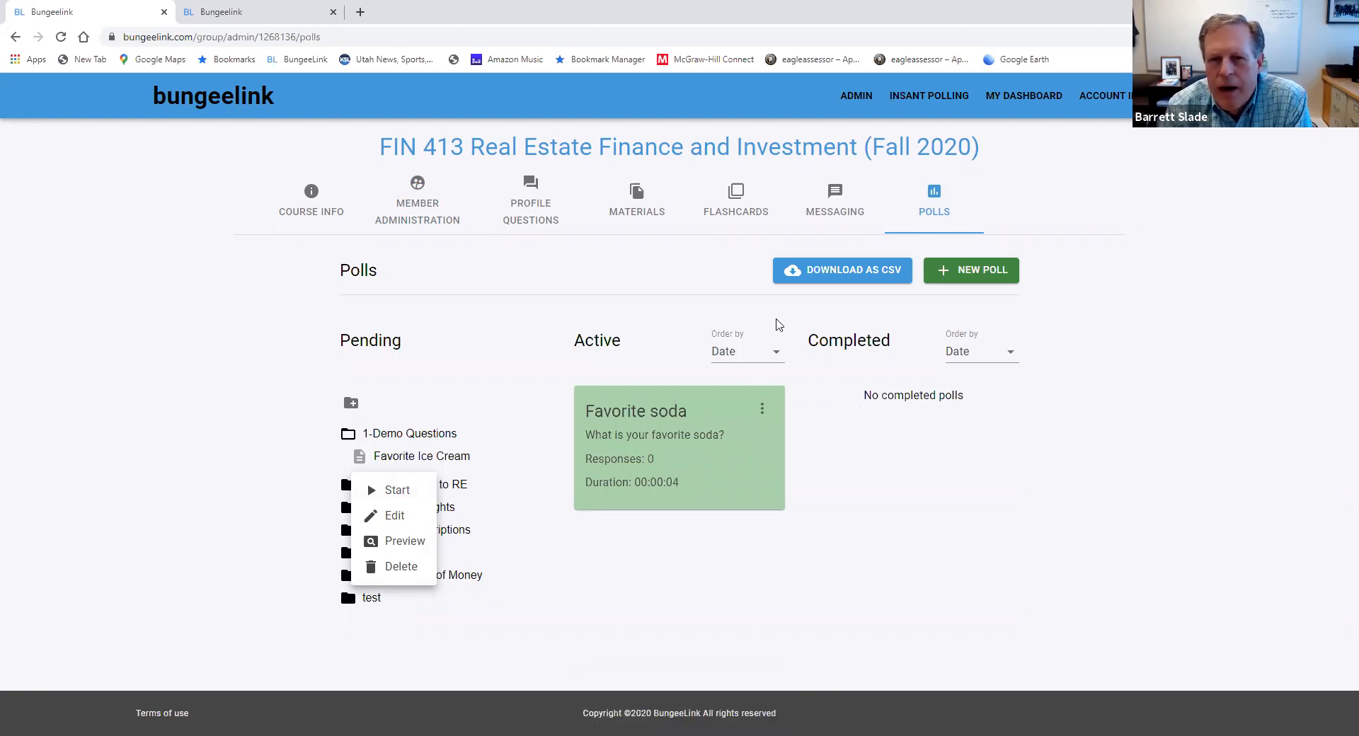
# Refresh the student's open polls and submit "D. Sprite" as the answer to the Favorite soda poll
pyautogui.click(221, 16)
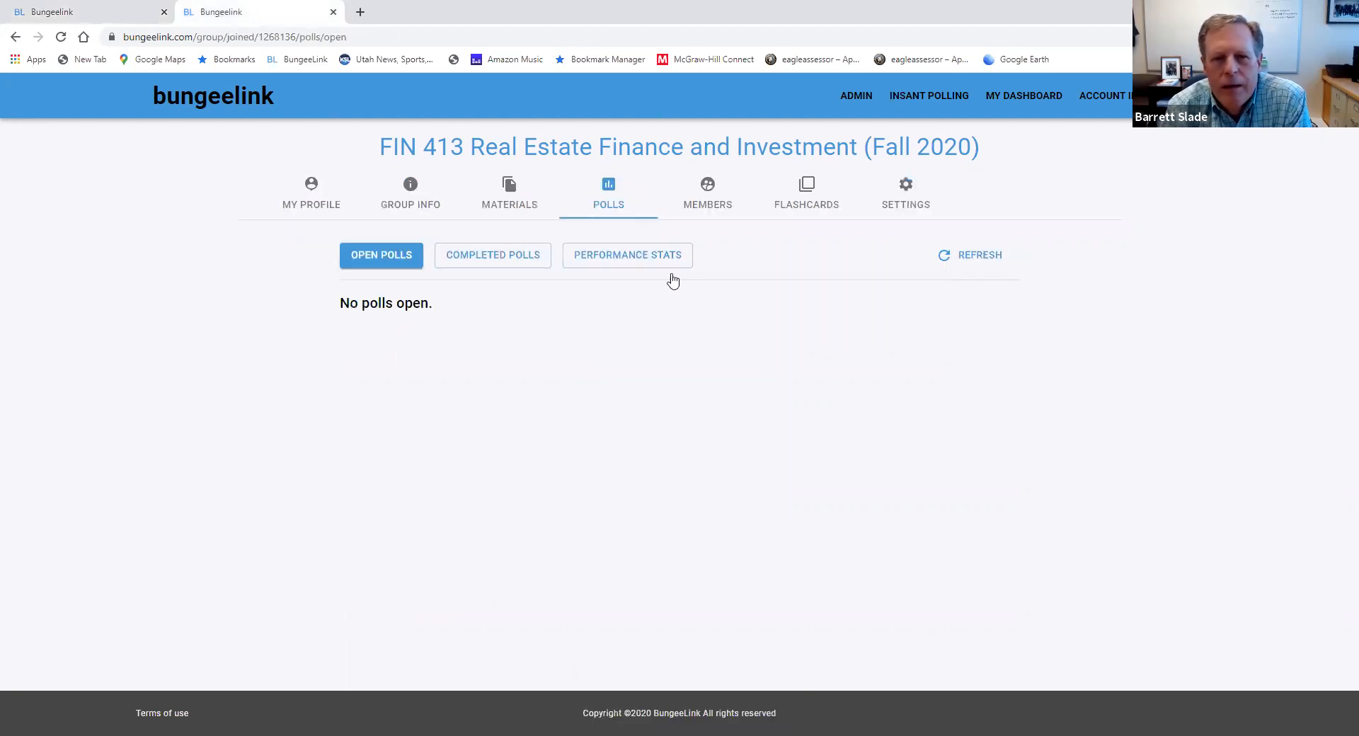
pyautogui.click(944, 256)
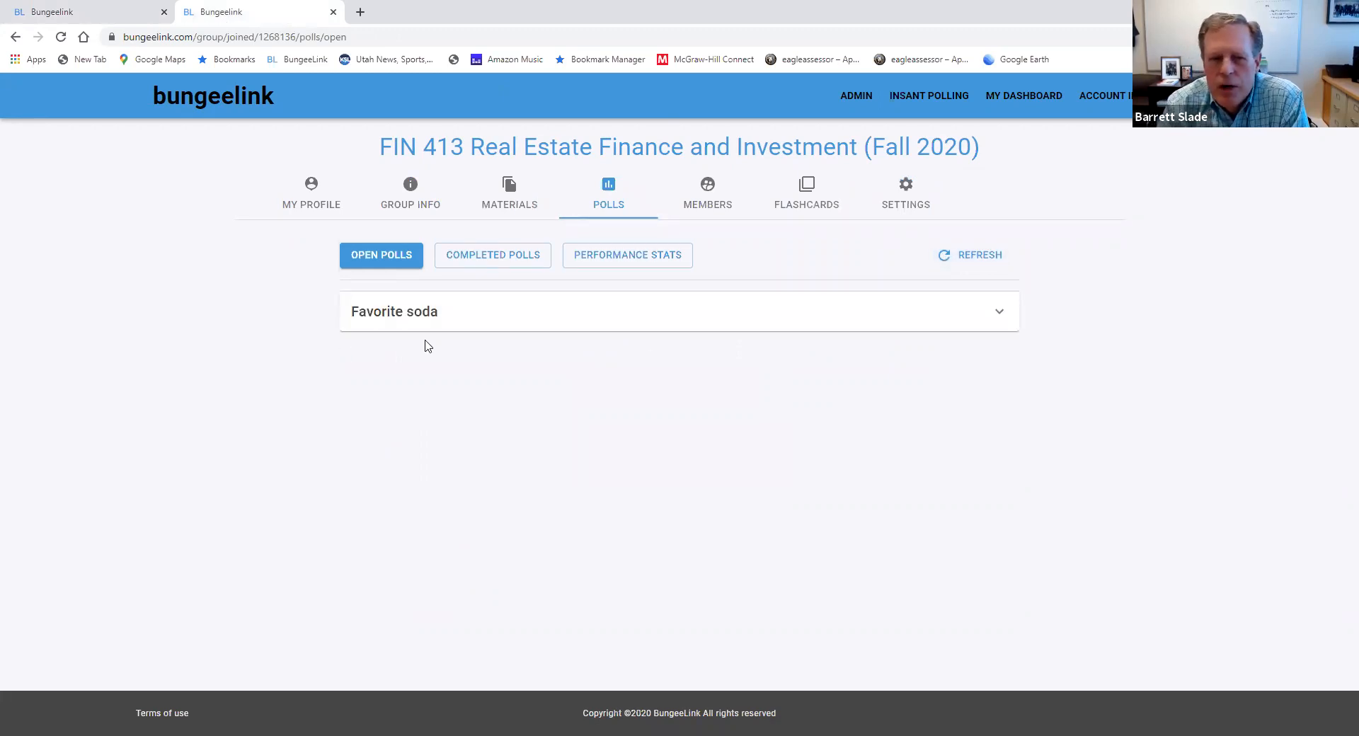
pyautogui.click(981, 325)
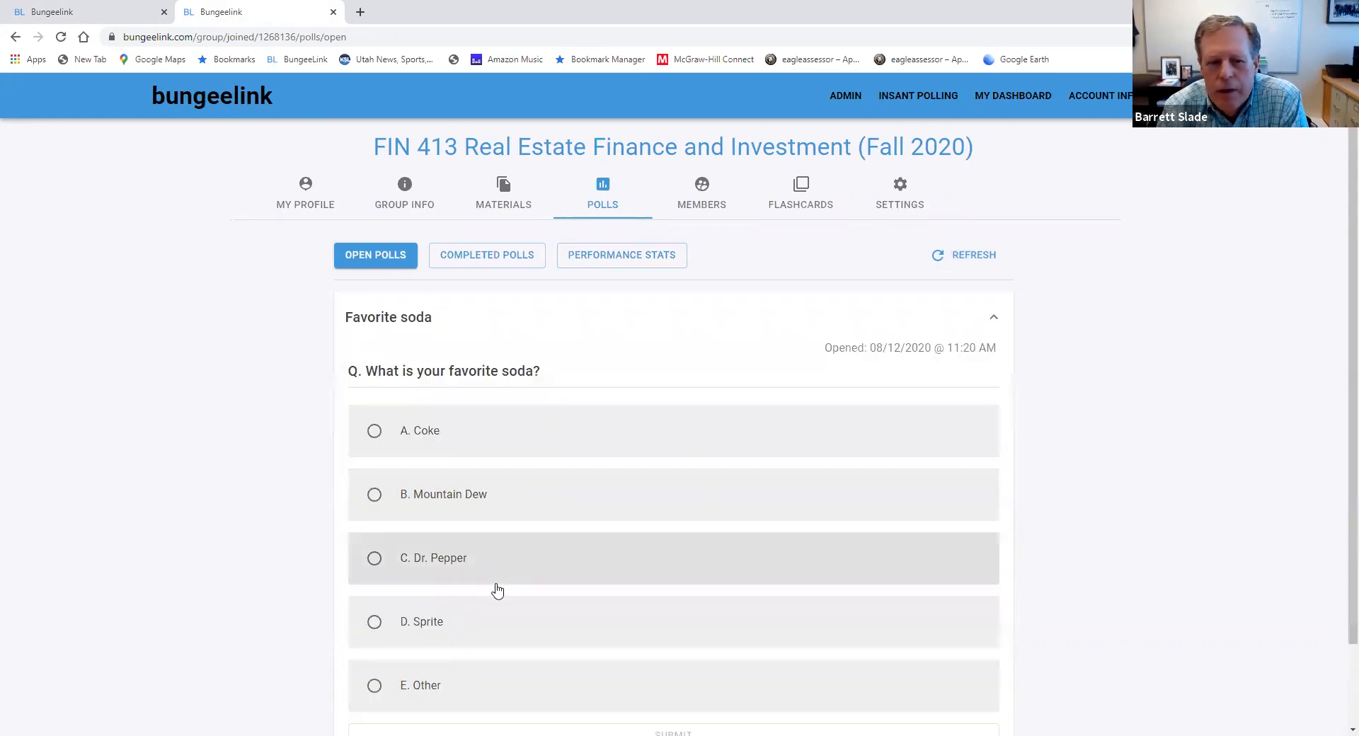
pyautogui.scroll(-1, 439, 587)
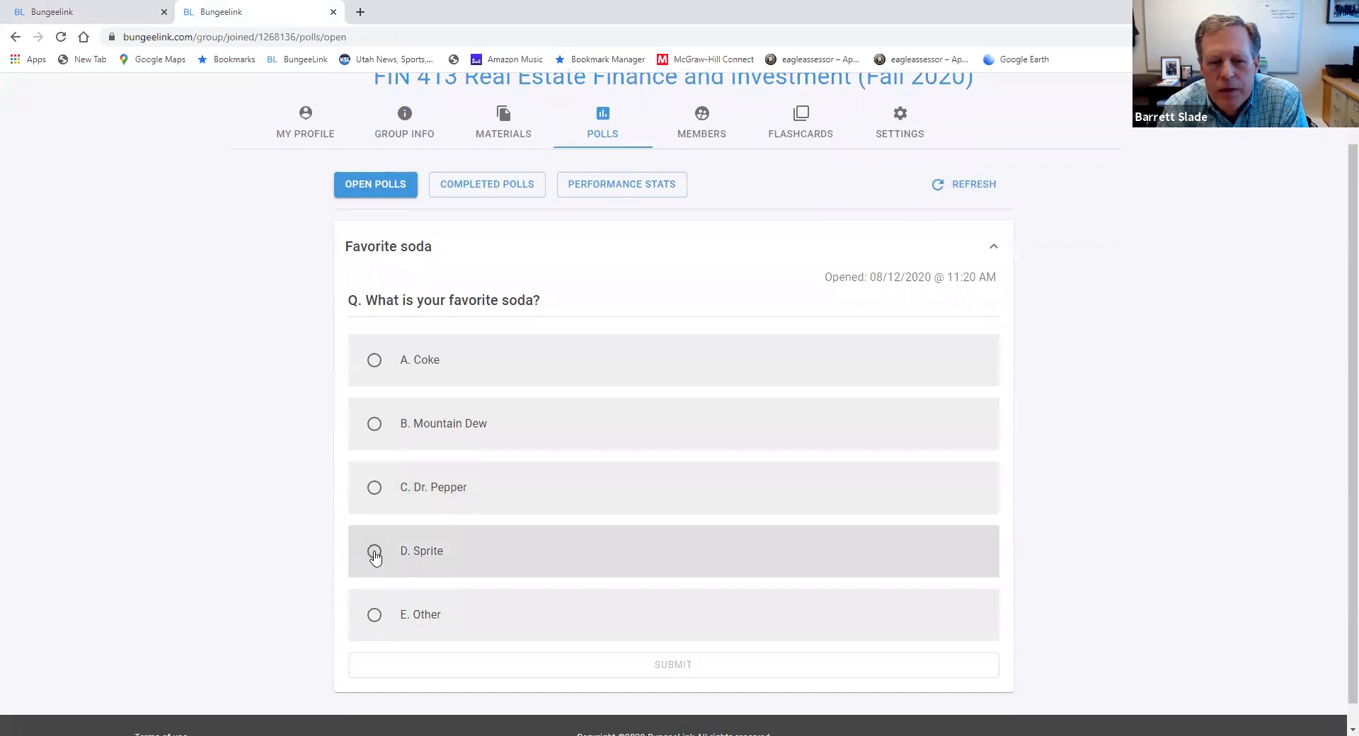
pyautogui.click(374, 552)
pyautogui.click(652, 668)
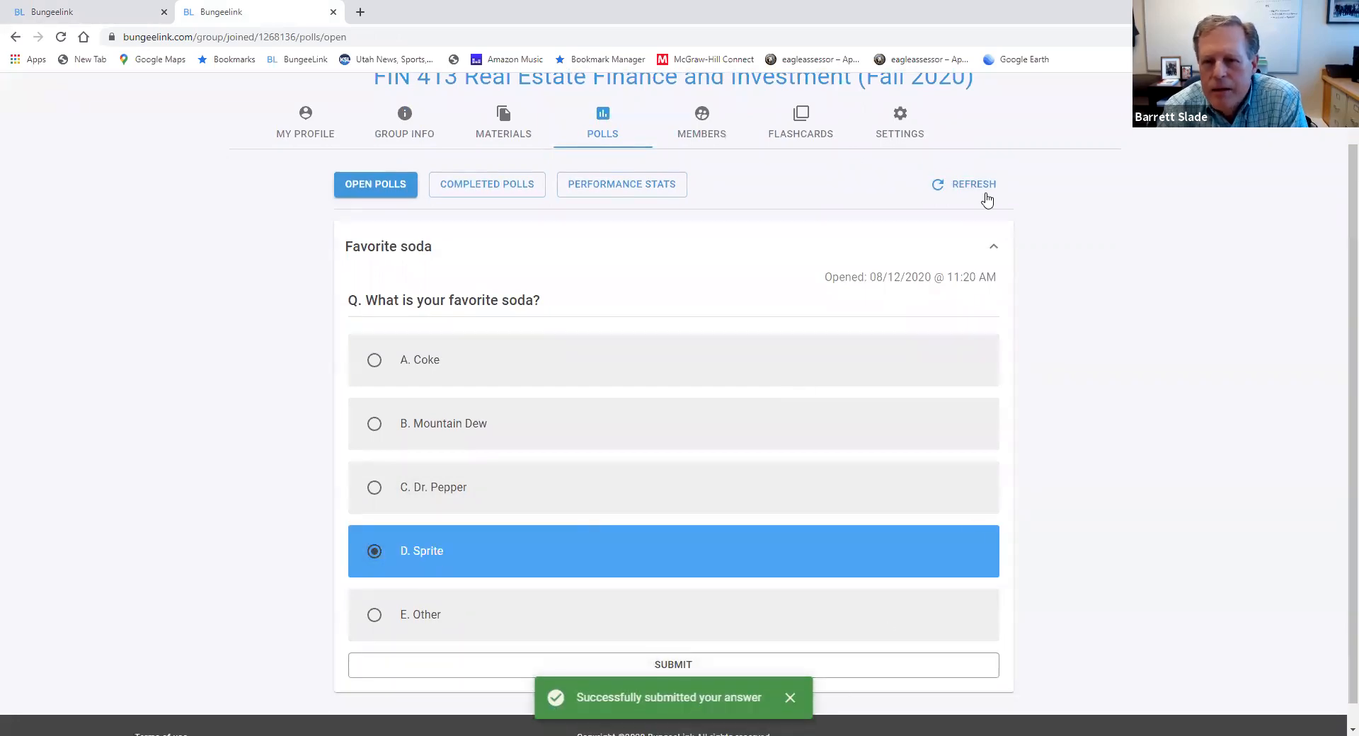
pyautogui.click(982, 188)
pyautogui.scroll(1, 1005, 195)
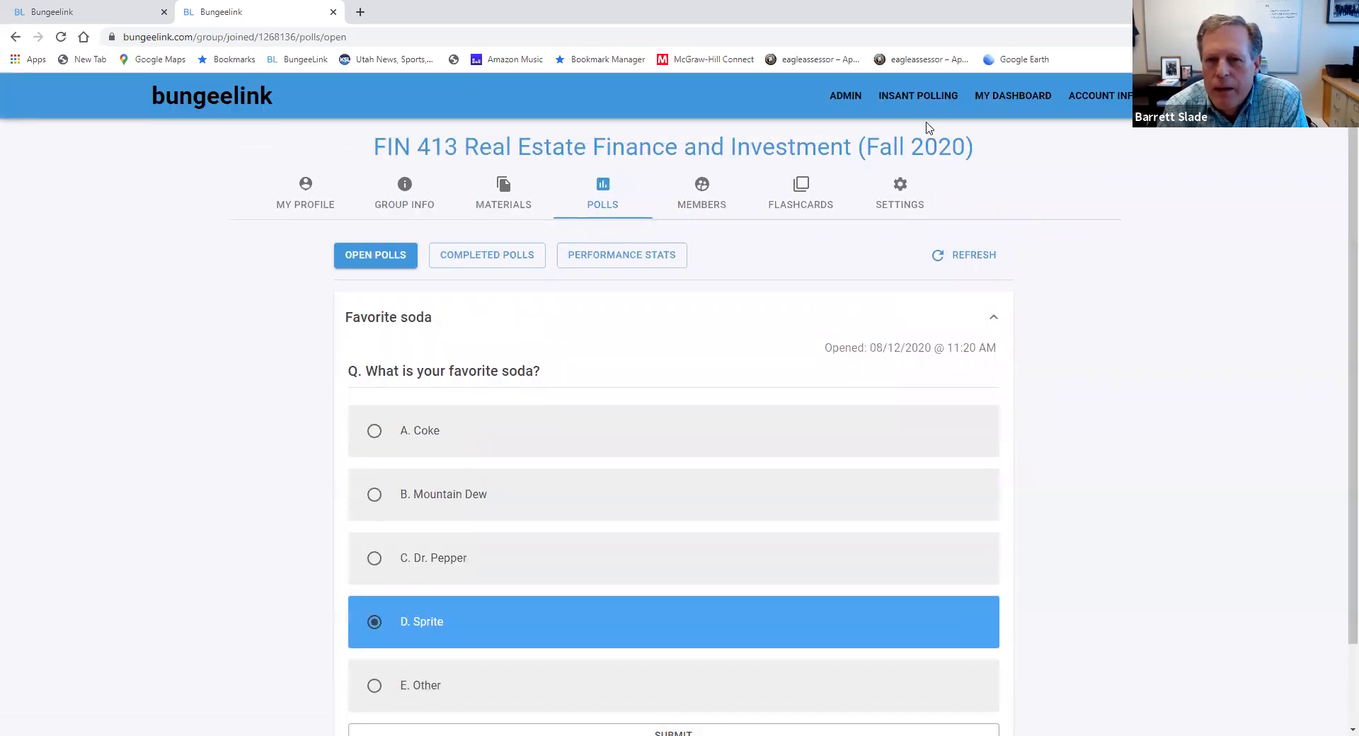
# End the active Favorite soda poll on the group administration page
pyautogui.click(60, 16)
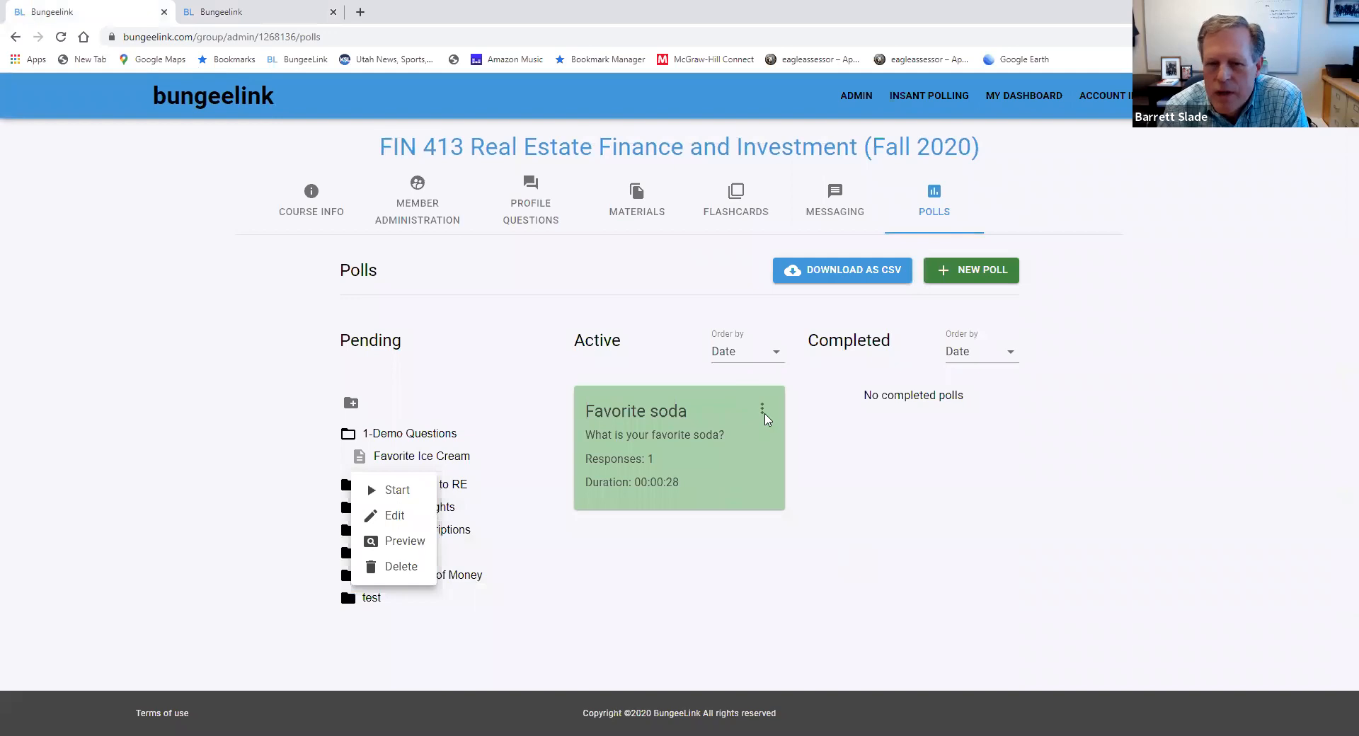
pyautogui.click(762, 411)
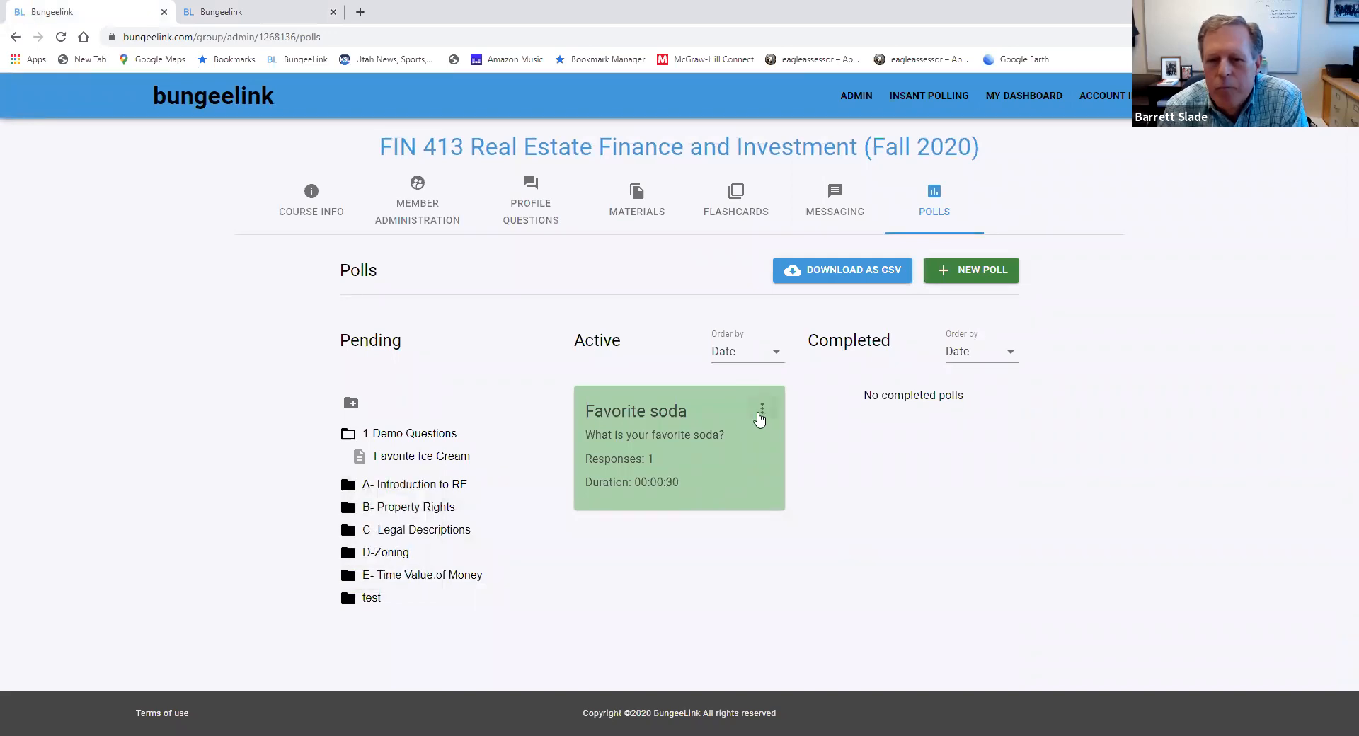
pyautogui.click(762, 412)
pyautogui.click(768, 416)
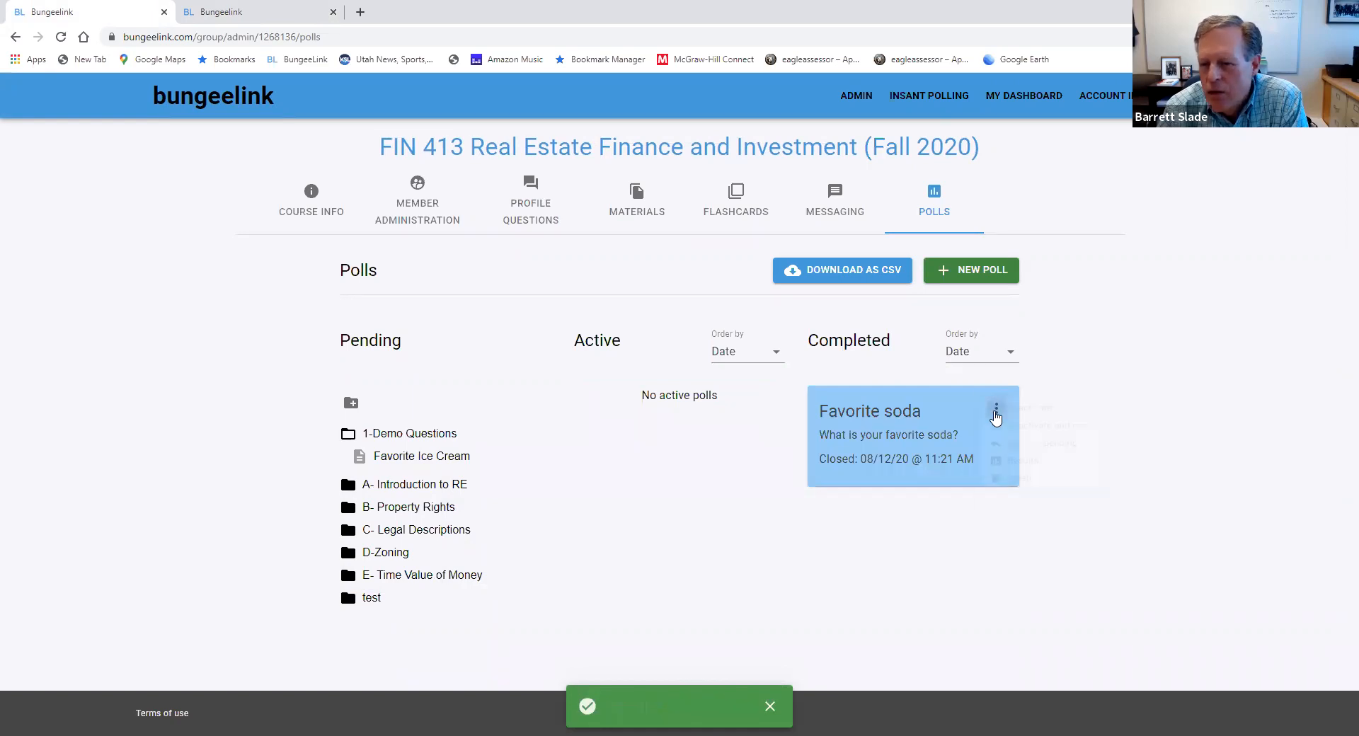
# View the results chart of the completed Favorite soda poll
pyautogui.click(996, 409)
pyautogui.click(1030, 486)
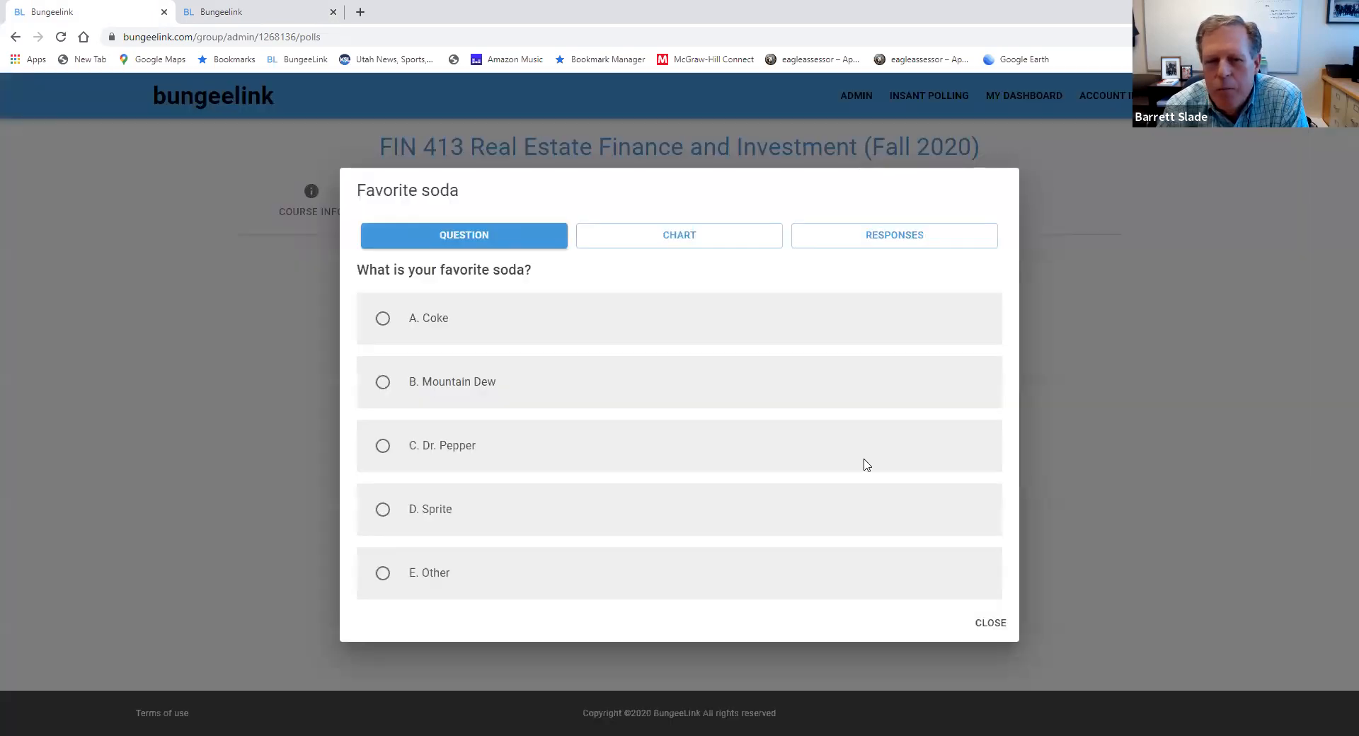
pyautogui.click(657, 242)
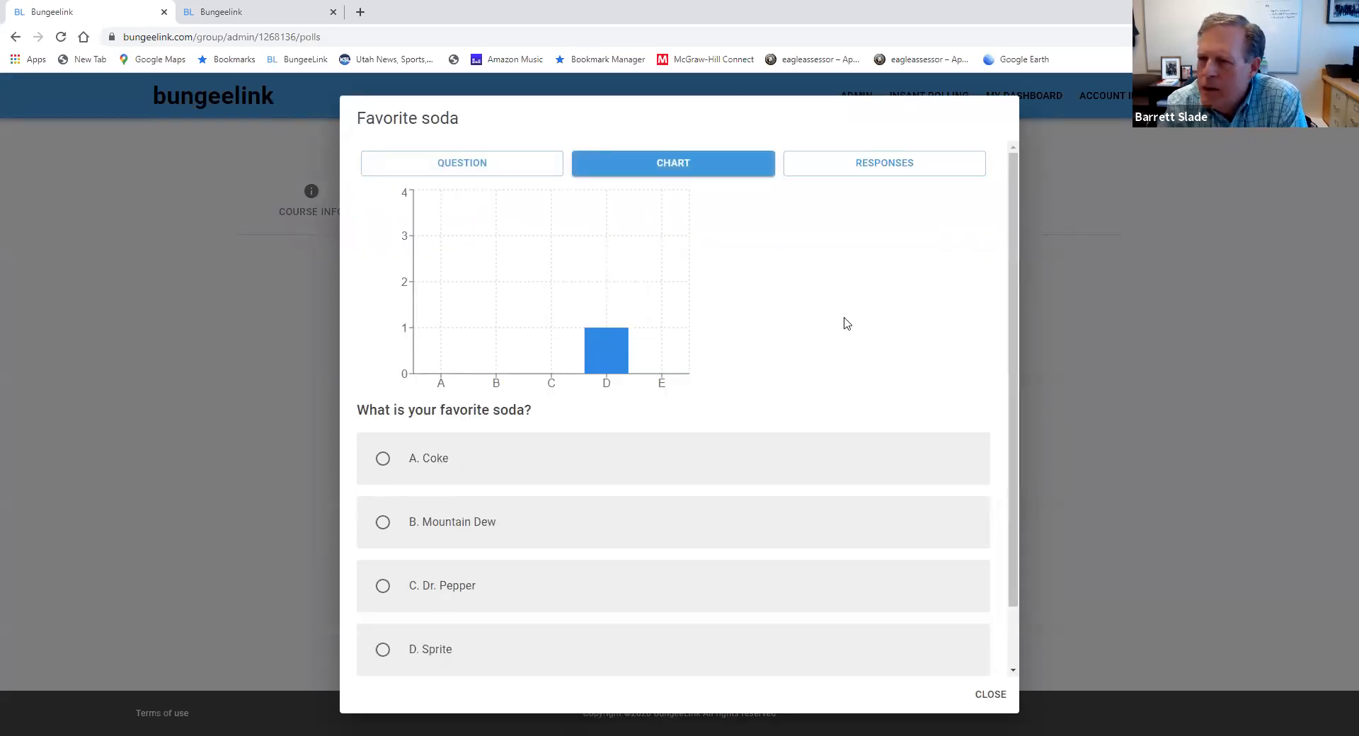
# Check the refreshed completed polls and the performance stats on the student's group page
pyautogui.click(226, 12)
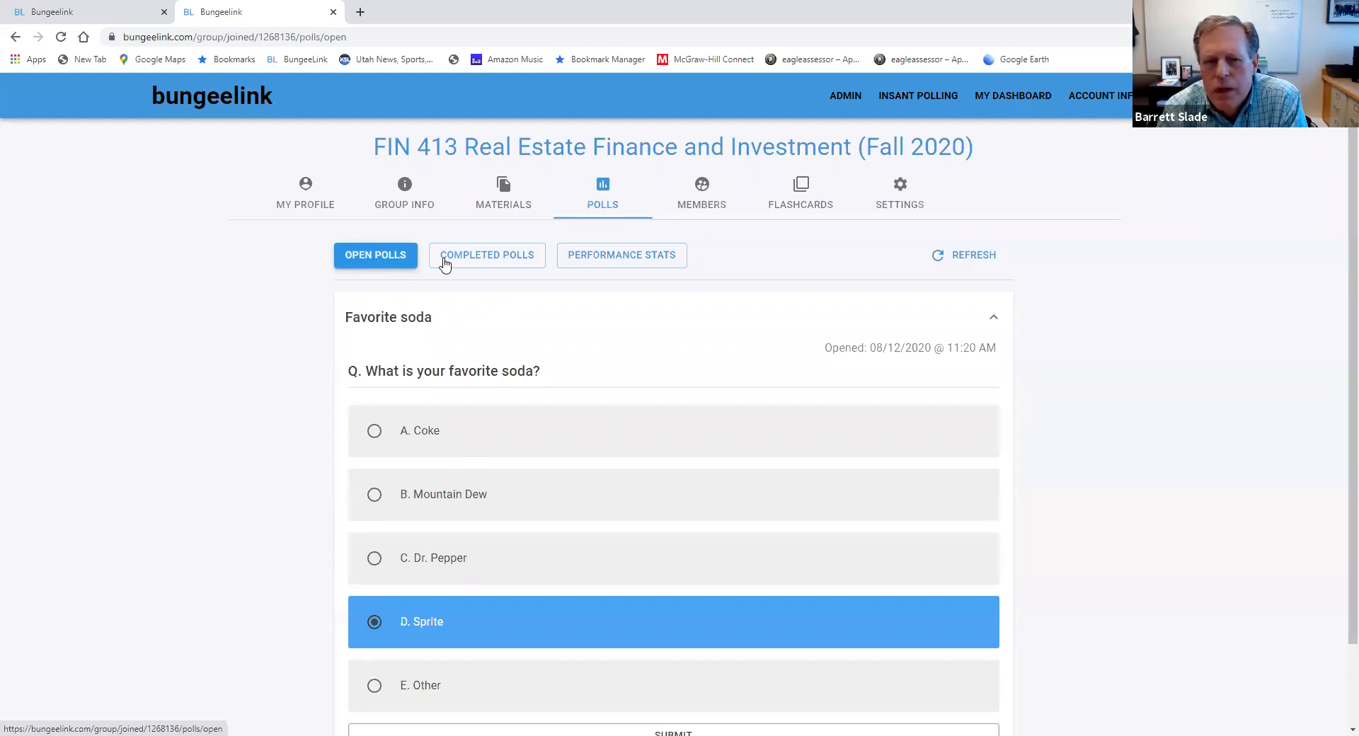
pyautogui.click(490, 263)
pyautogui.click(943, 256)
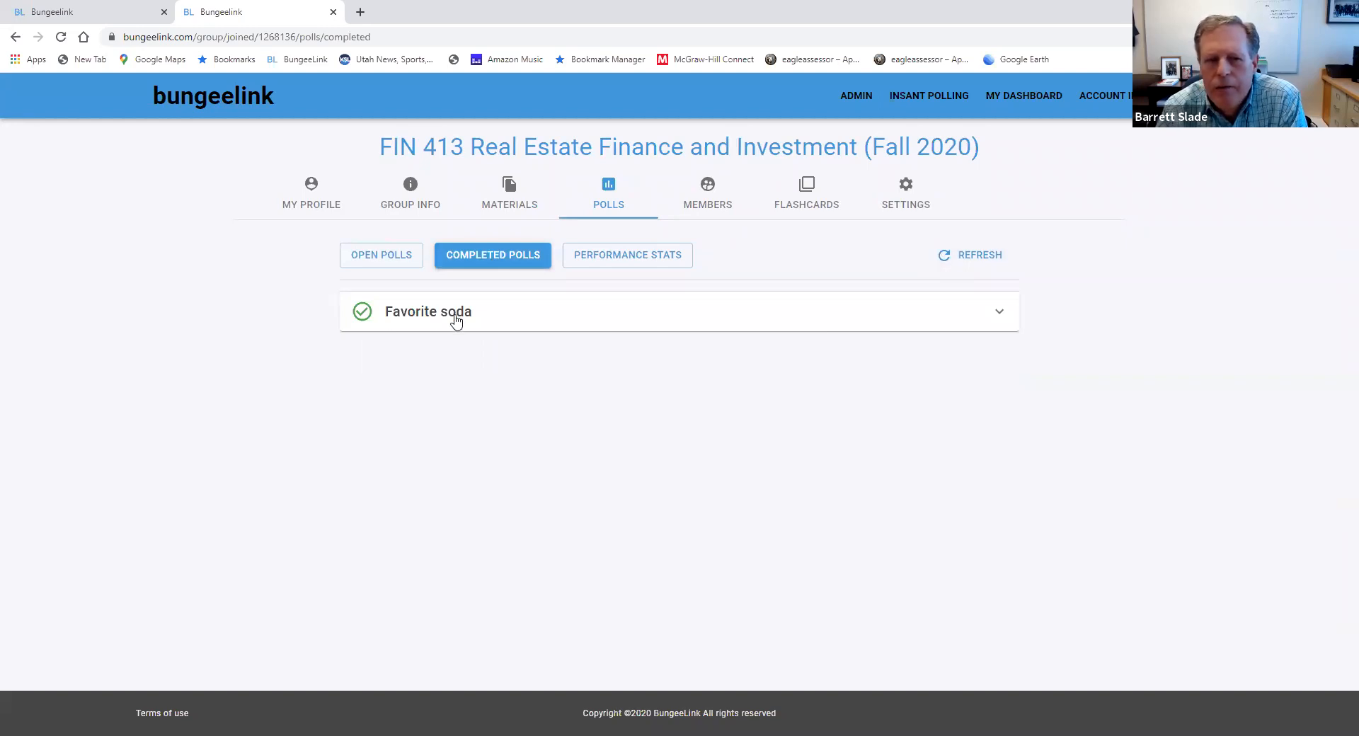
pyautogui.click(638, 264)
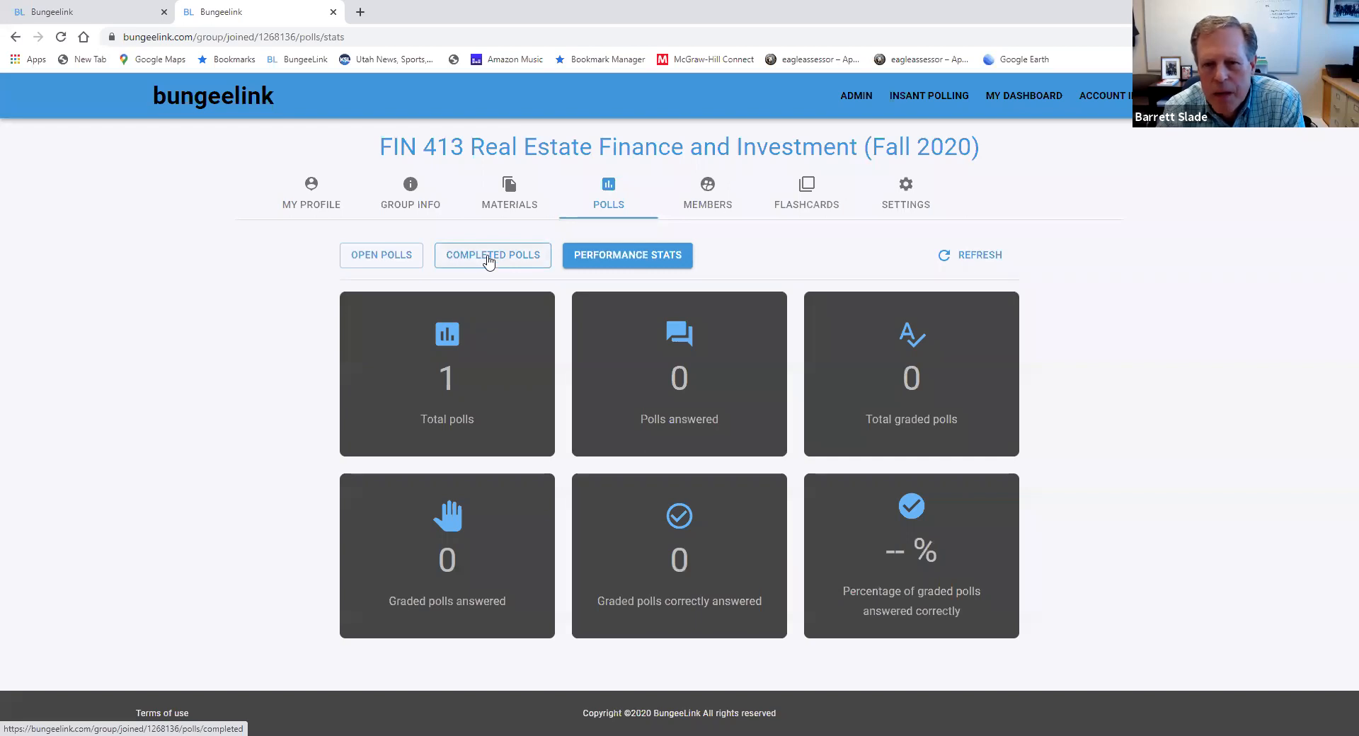
# Close the poll results on the administration page, reset the Favorite soda poll to pending, and expand the 1-Demo Questions folder
pyautogui.click(98, 14)
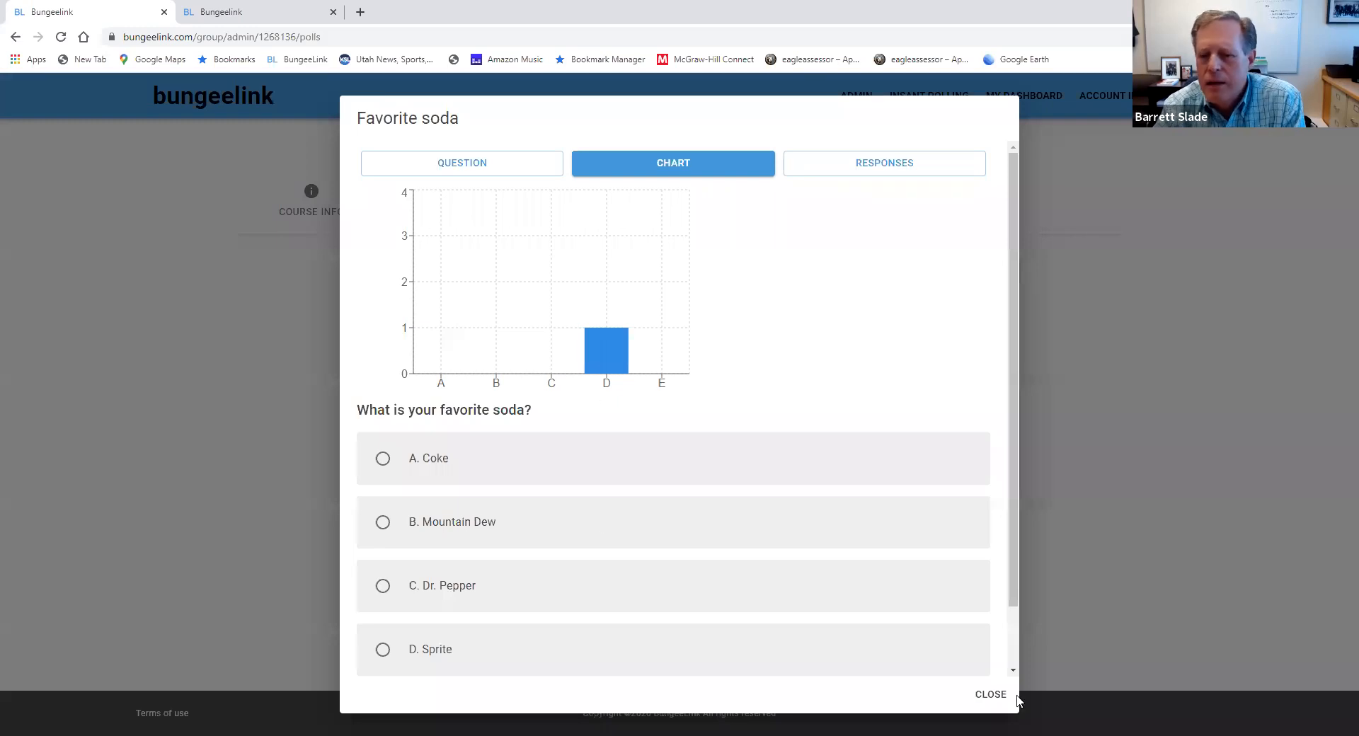
pyautogui.click(991, 695)
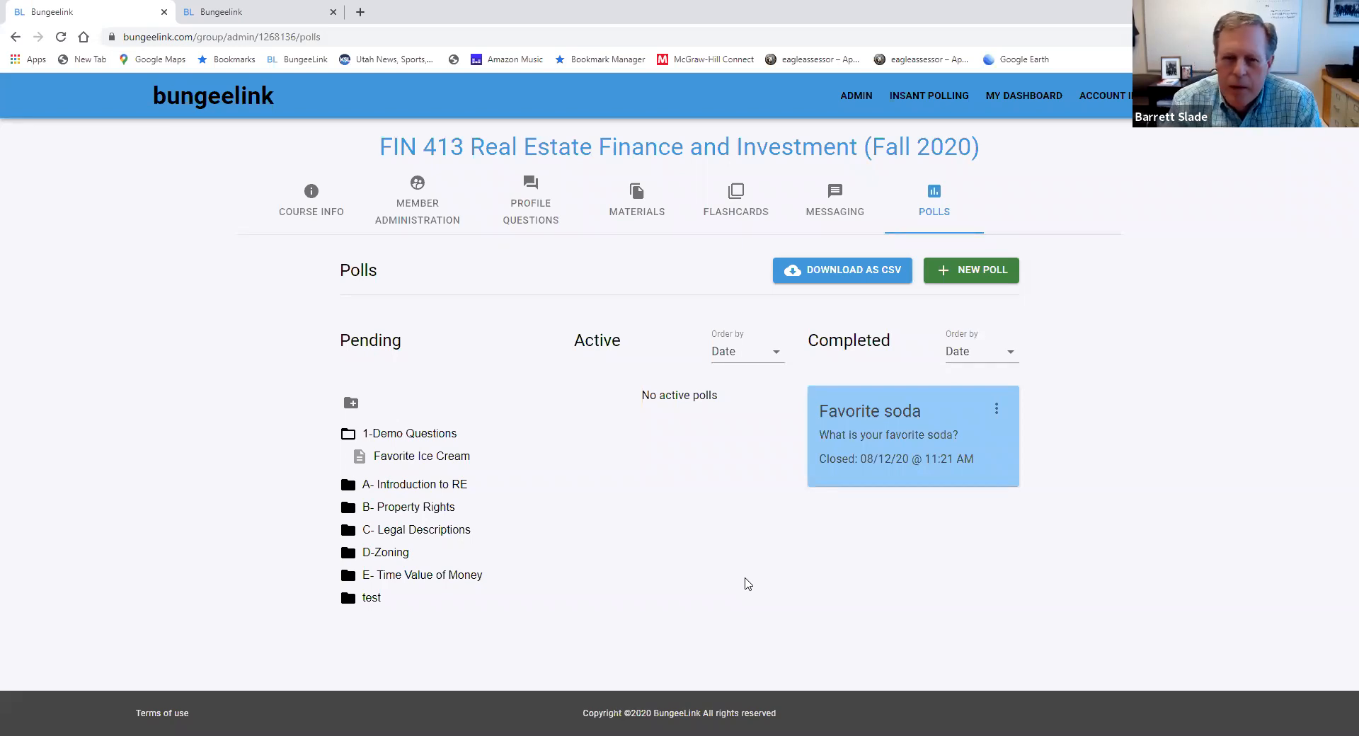
pyautogui.click(348, 434)
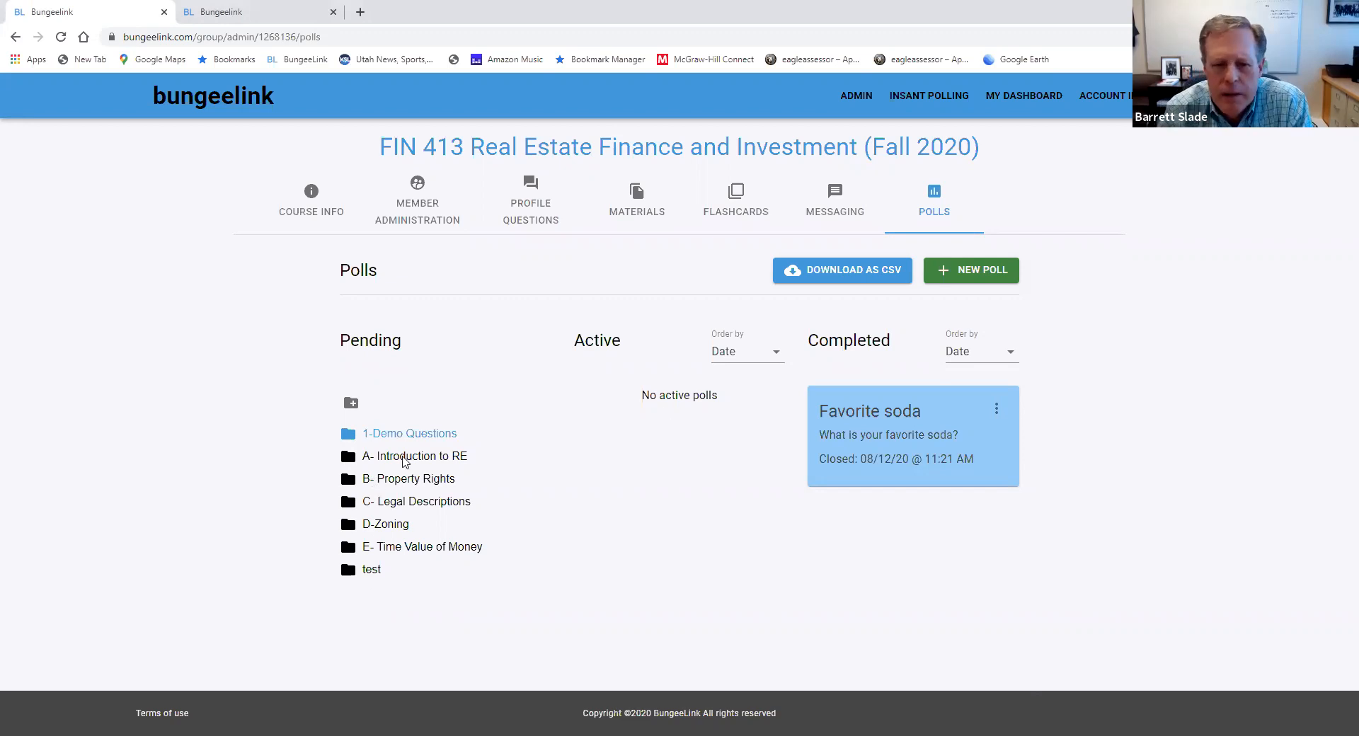
pyautogui.click(996, 410)
pyautogui.click(1035, 460)
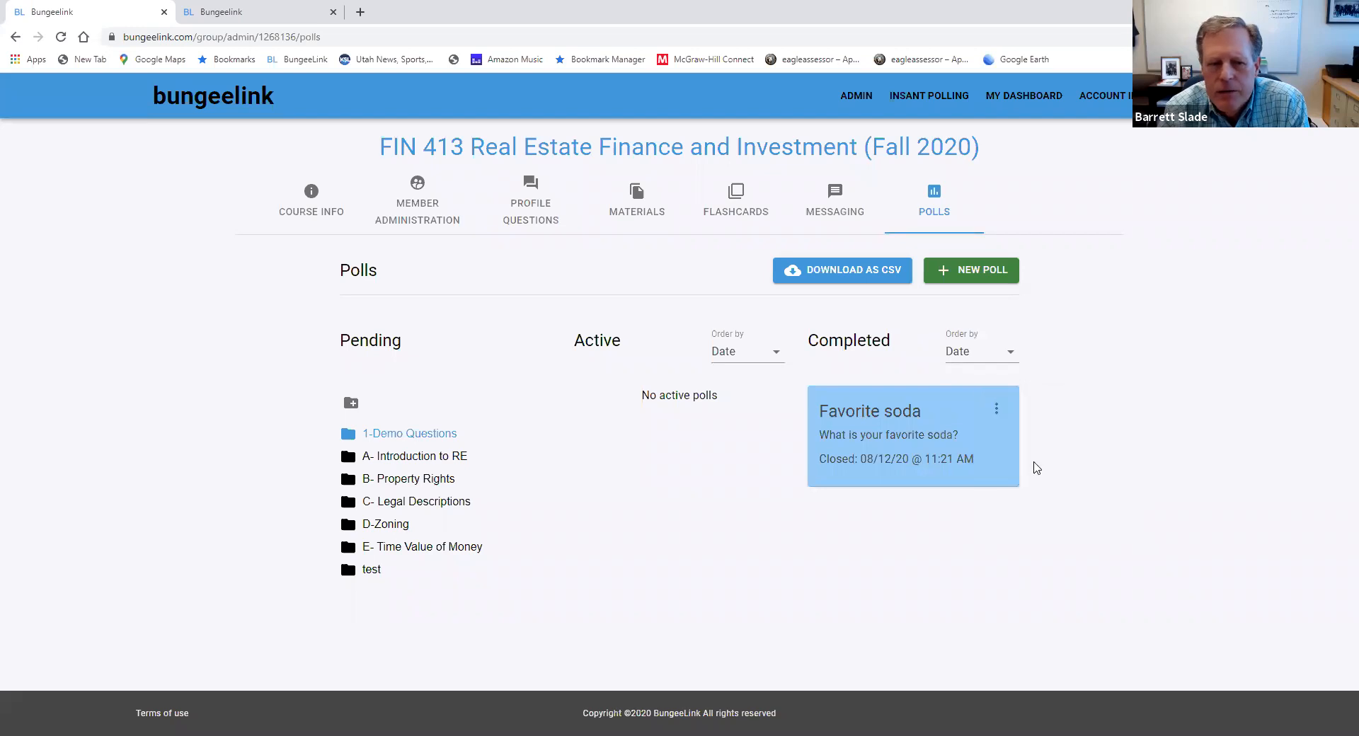
pyautogui.click(365, 434)
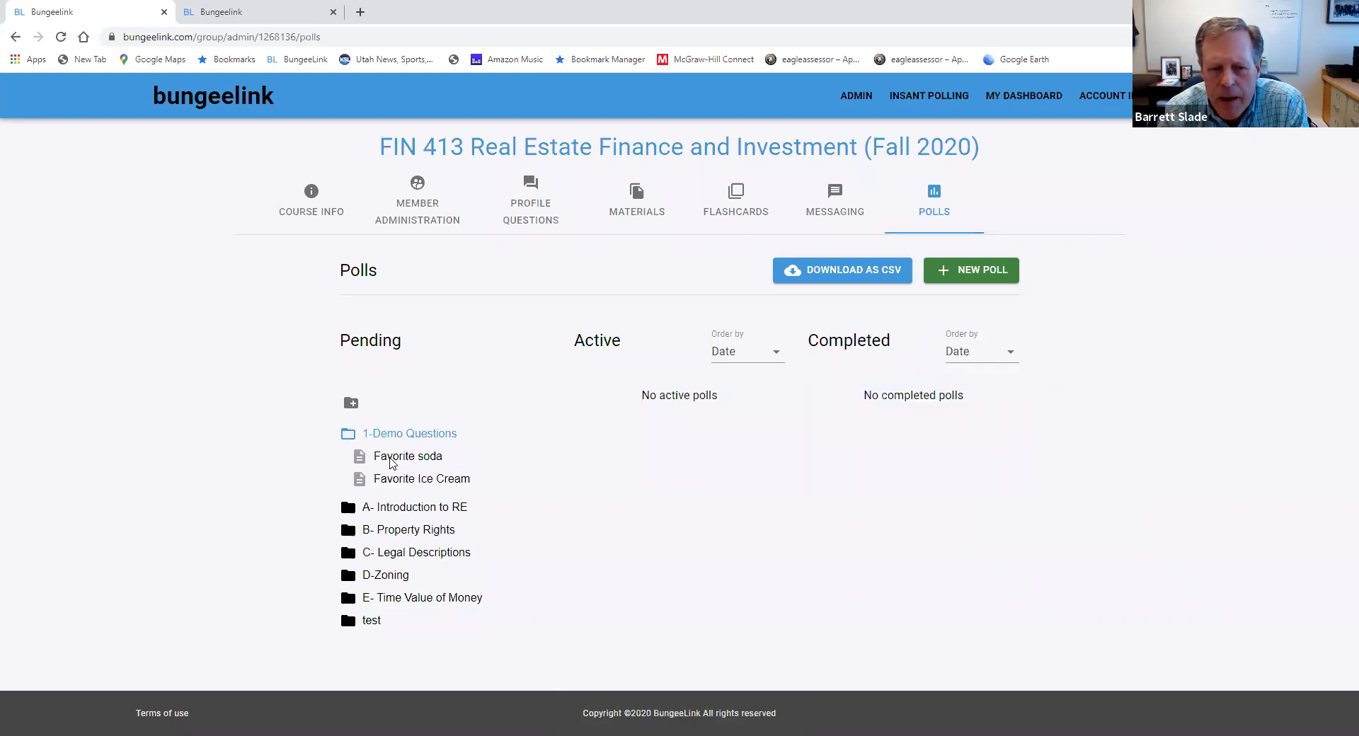
# Start the pending Favorite soda poll from the 1-Demo Questions folder and display its question, closing the question view when done
pyautogui.click(395, 461)
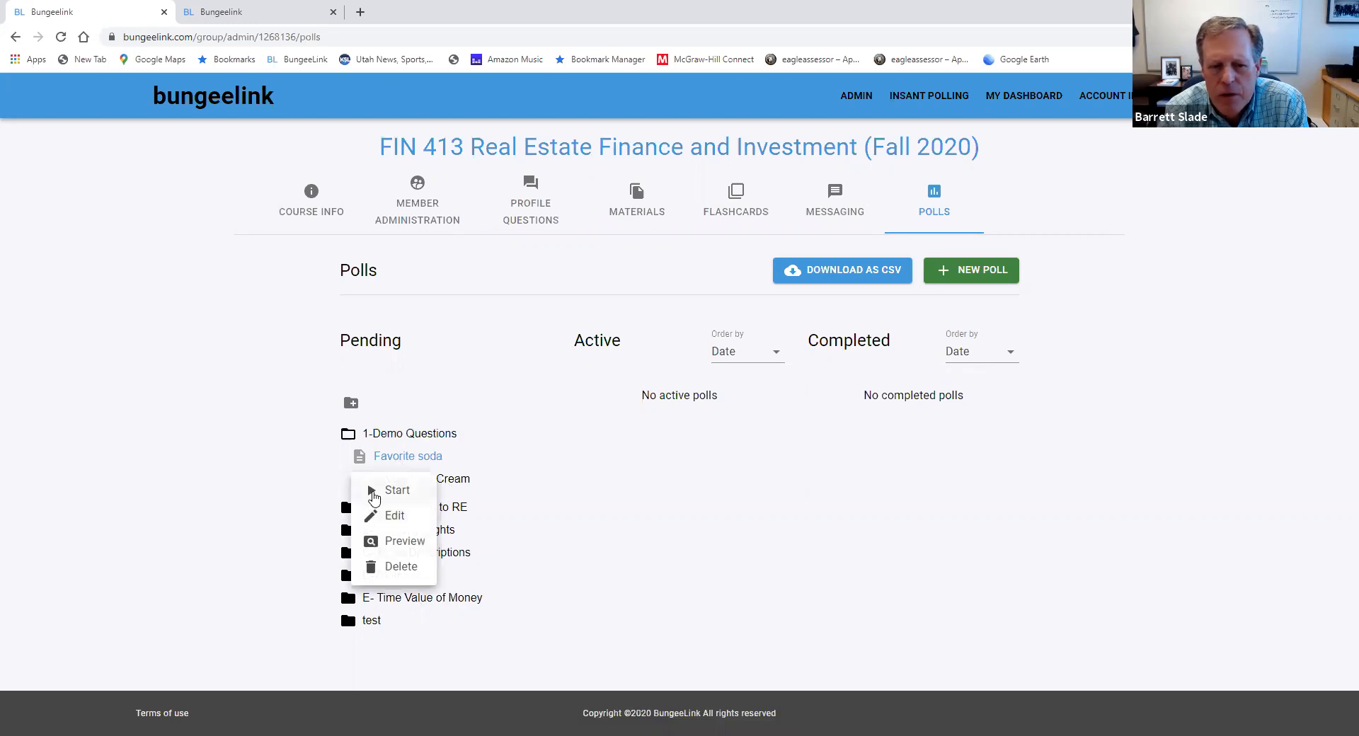
pyautogui.click(373, 493)
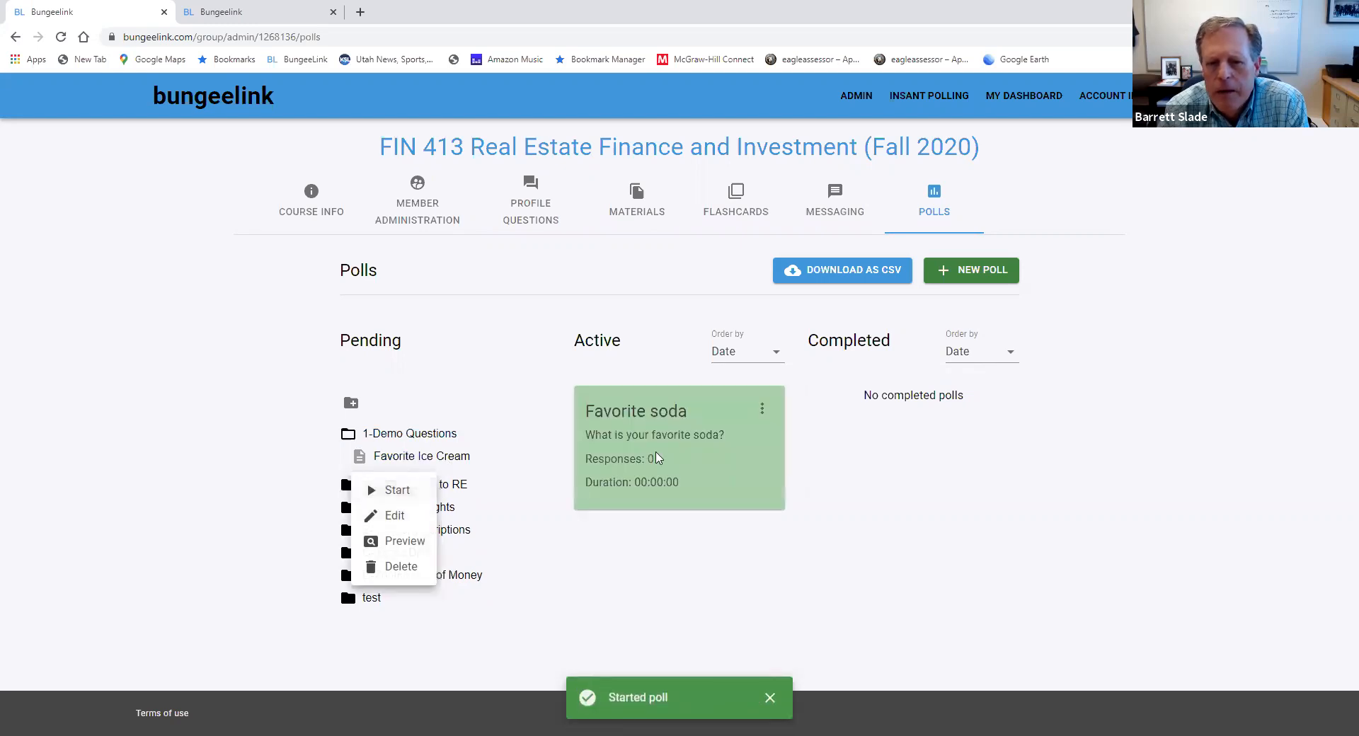
pyautogui.click(763, 412)
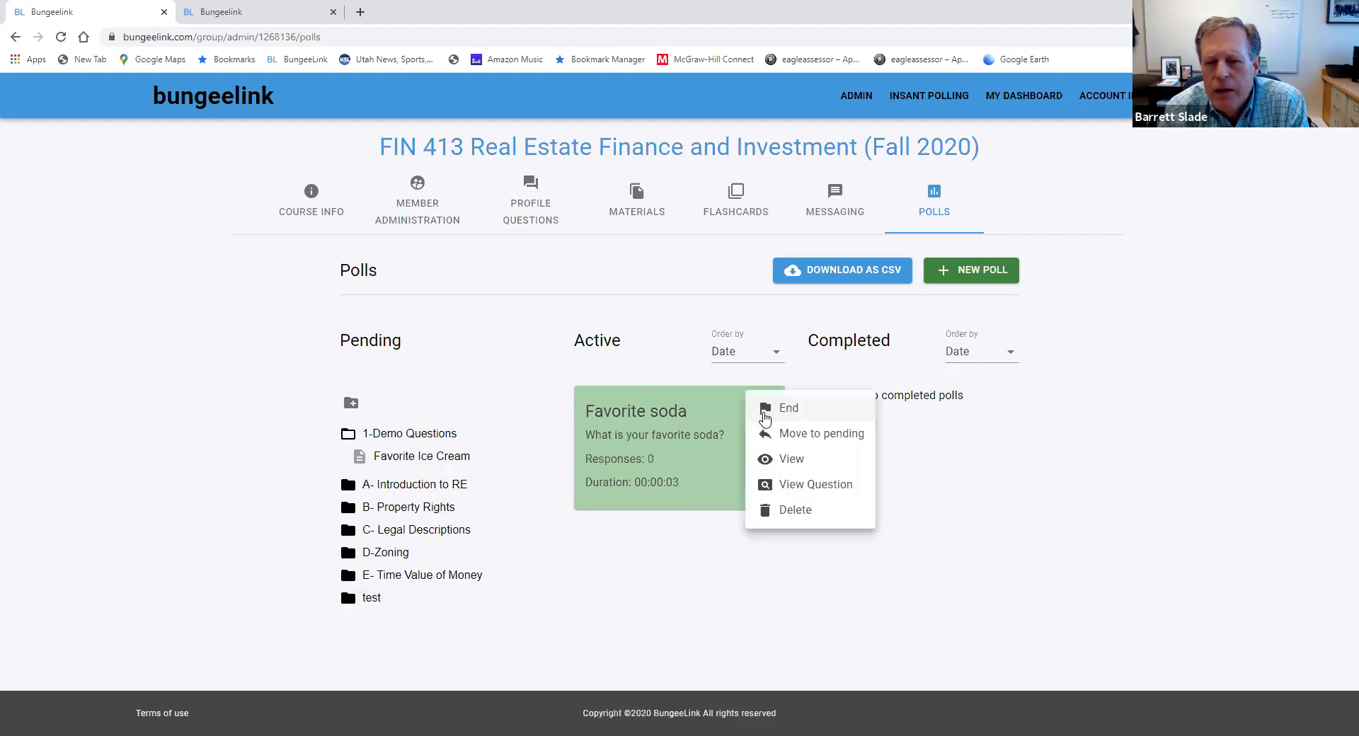
pyautogui.click(816, 484)
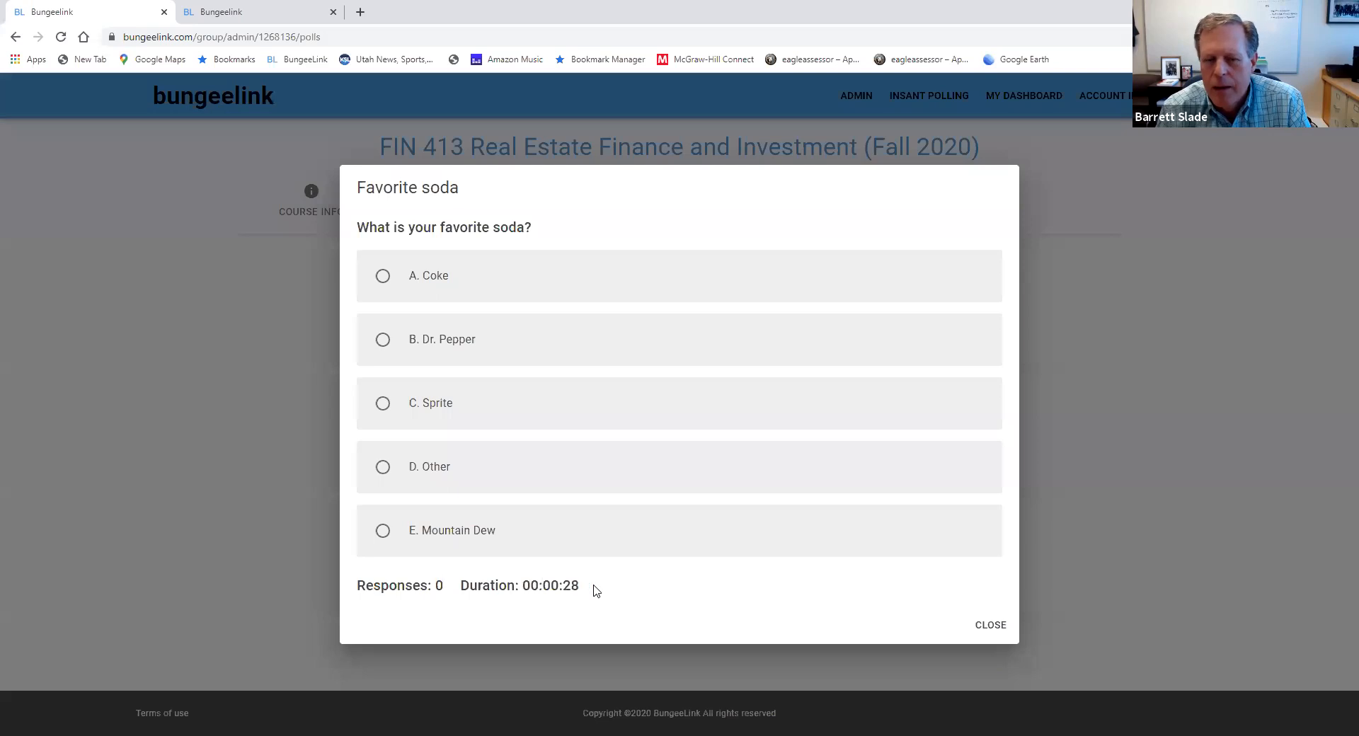
pyautogui.click(982, 628)
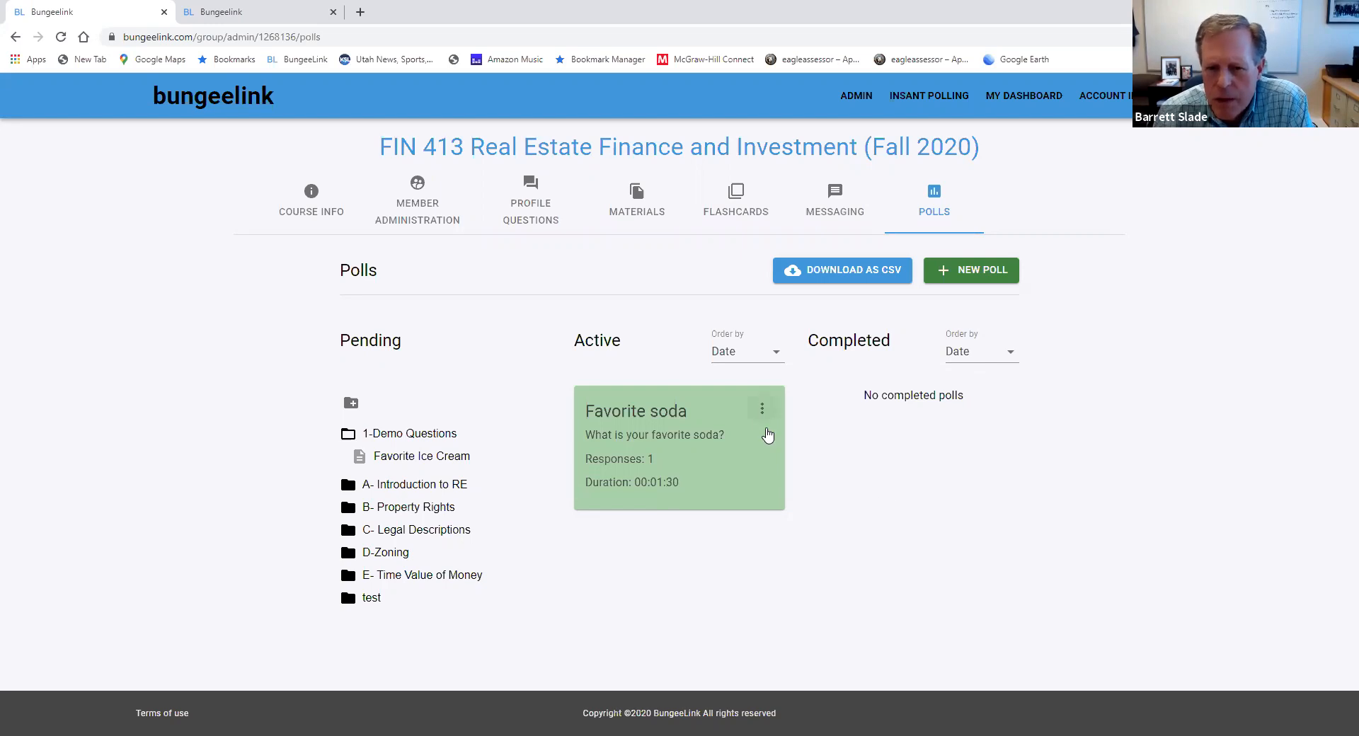
# End the running Favorite soda poll
pyautogui.click(762, 408)
pyautogui.click(781, 408)
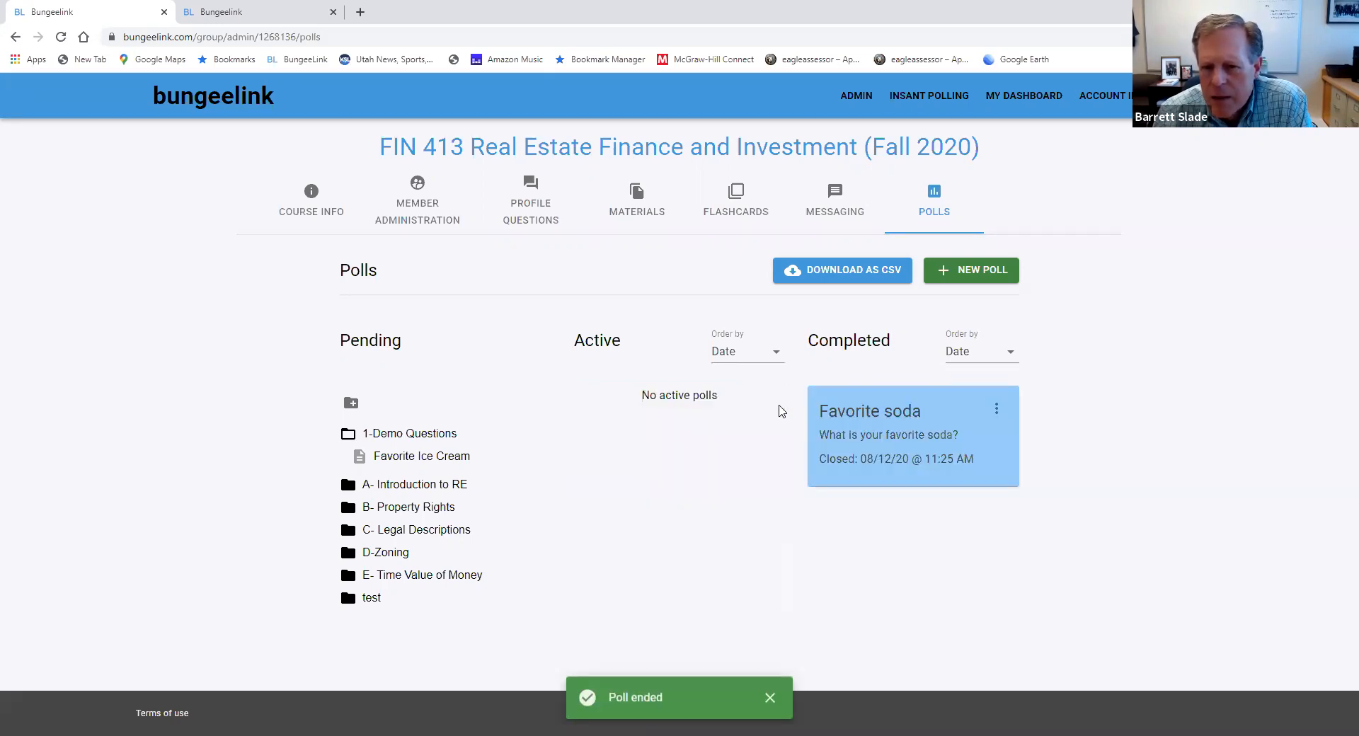
# Review the response chart of the completed Favorite soda poll, close it, and collapse the 1-Demo Questions folder
pyautogui.click(997, 410)
pyautogui.click(1020, 486)
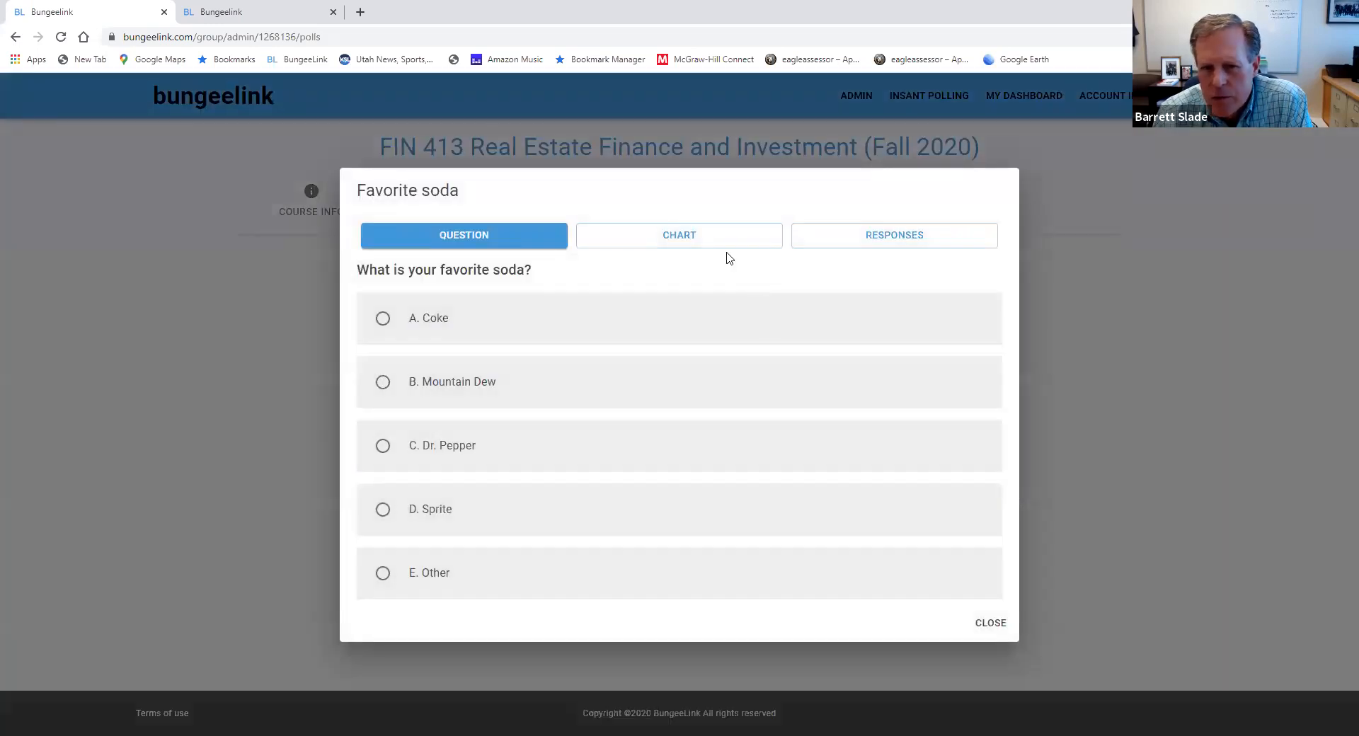
pyautogui.click(719, 244)
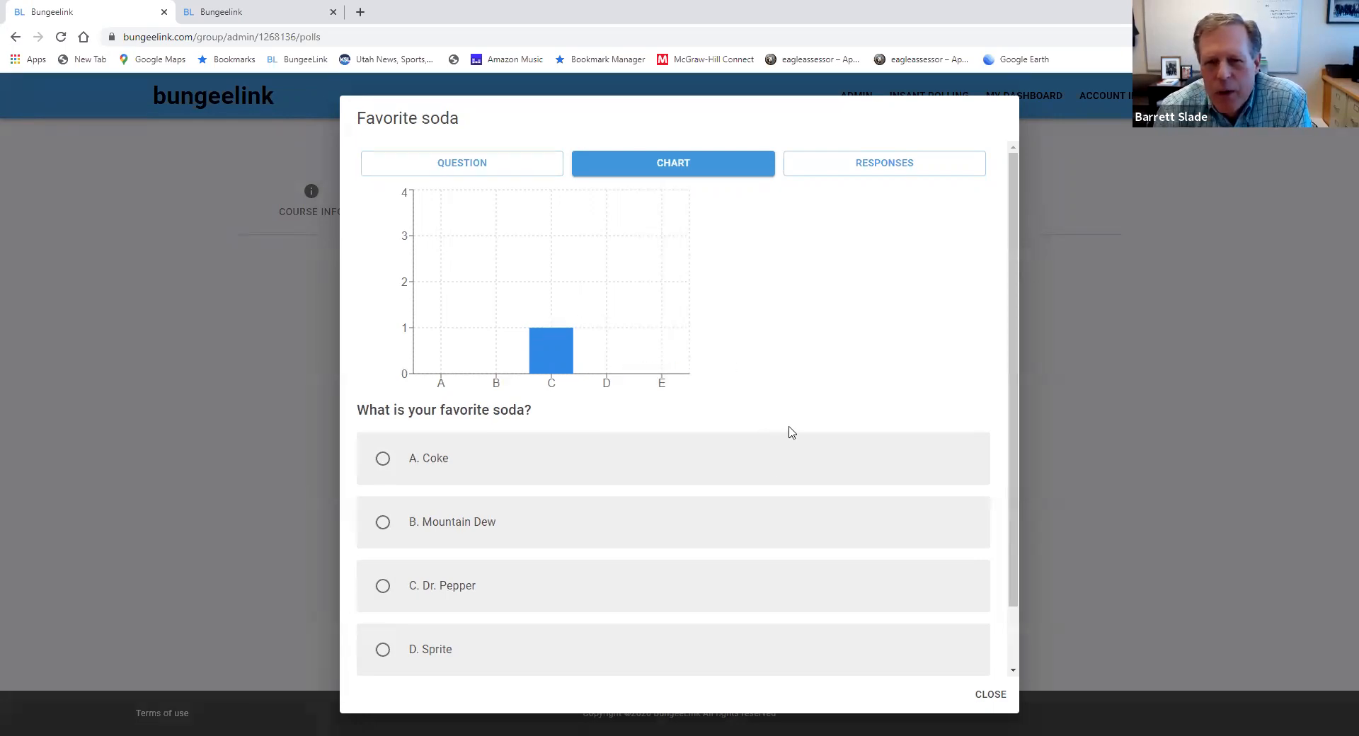
pyautogui.click(991, 696)
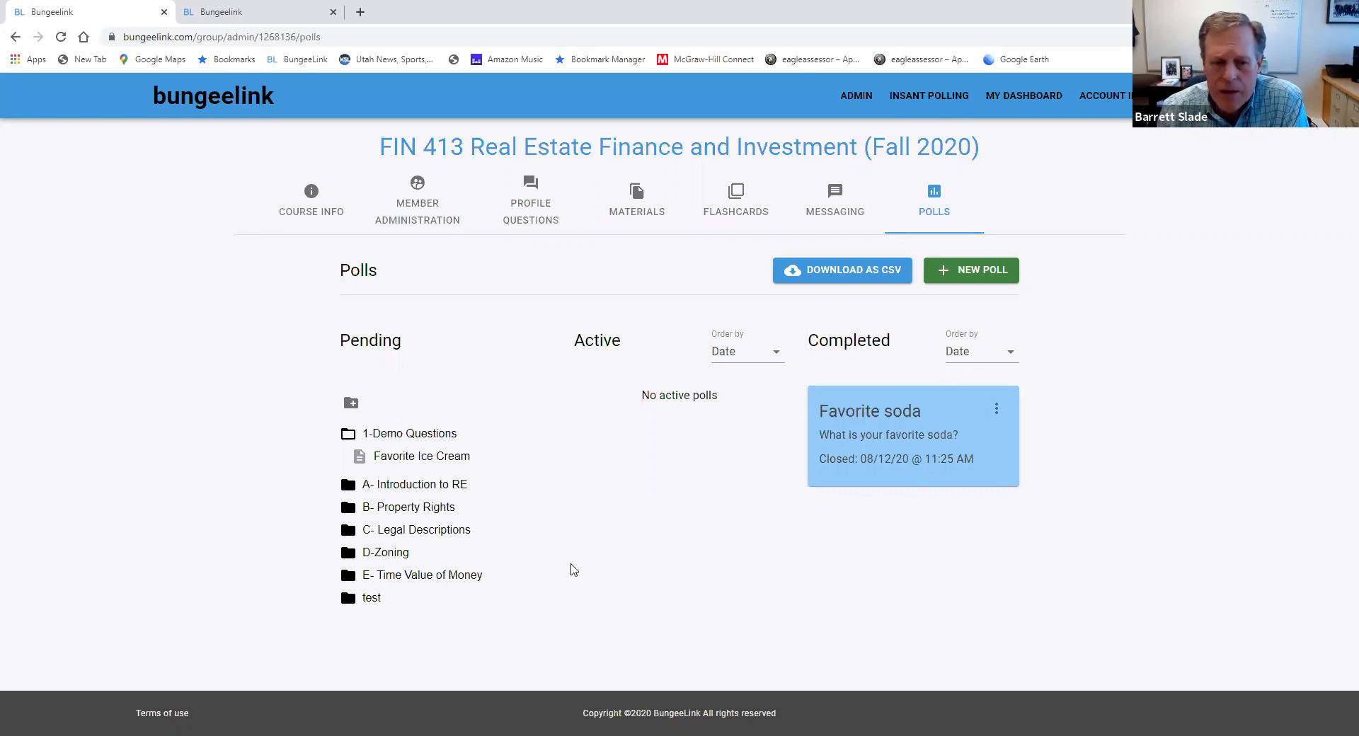
pyautogui.click(350, 434)
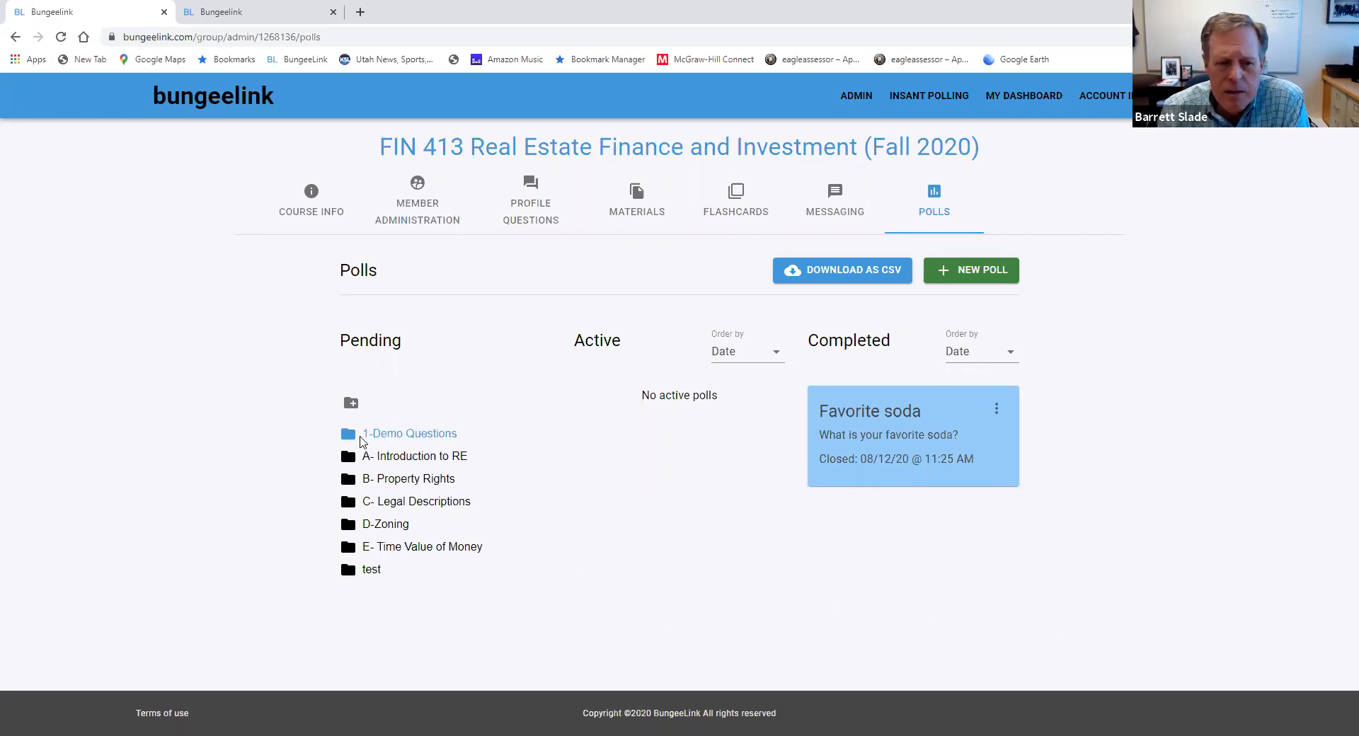
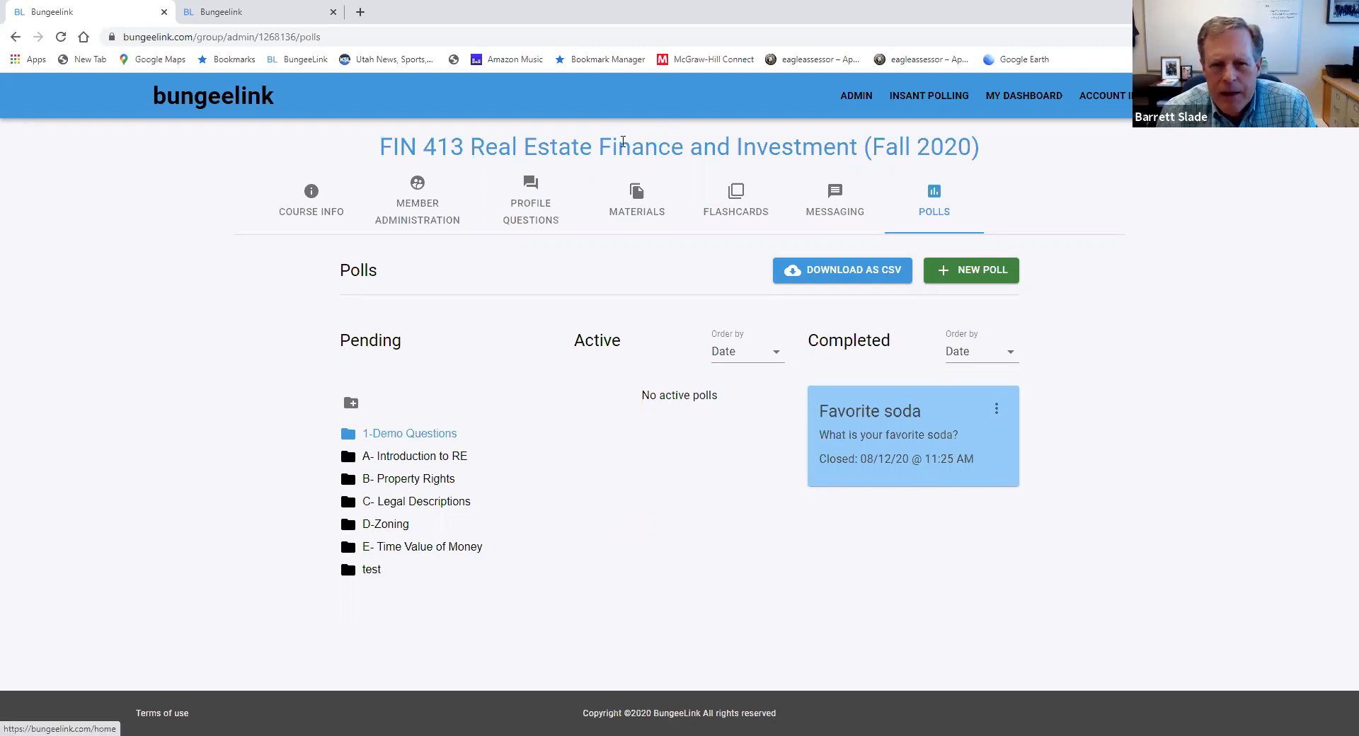
# Look over the group's Materials, Polls and Member Administration pages, and open Course Info to review the enrollment and profile settings
pyautogui.click(637, 216)
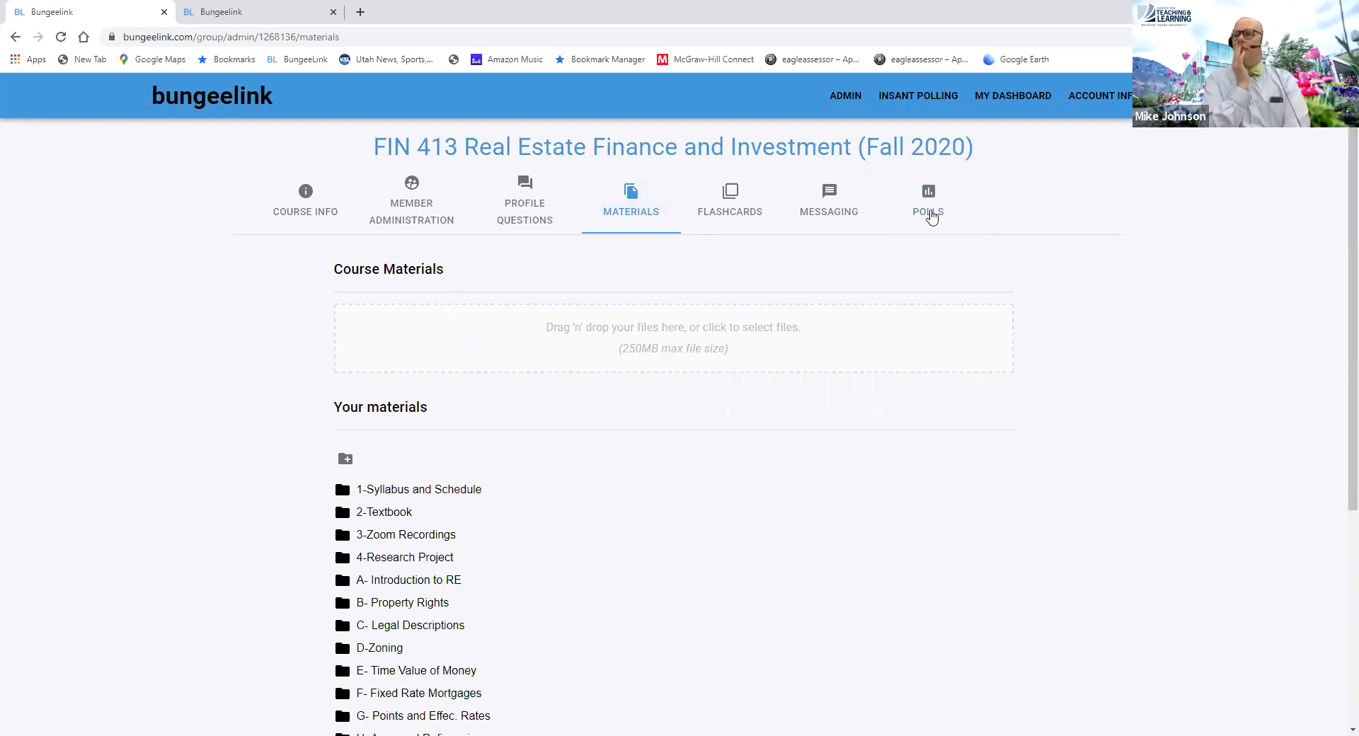
pyautogui.click(930, 215)
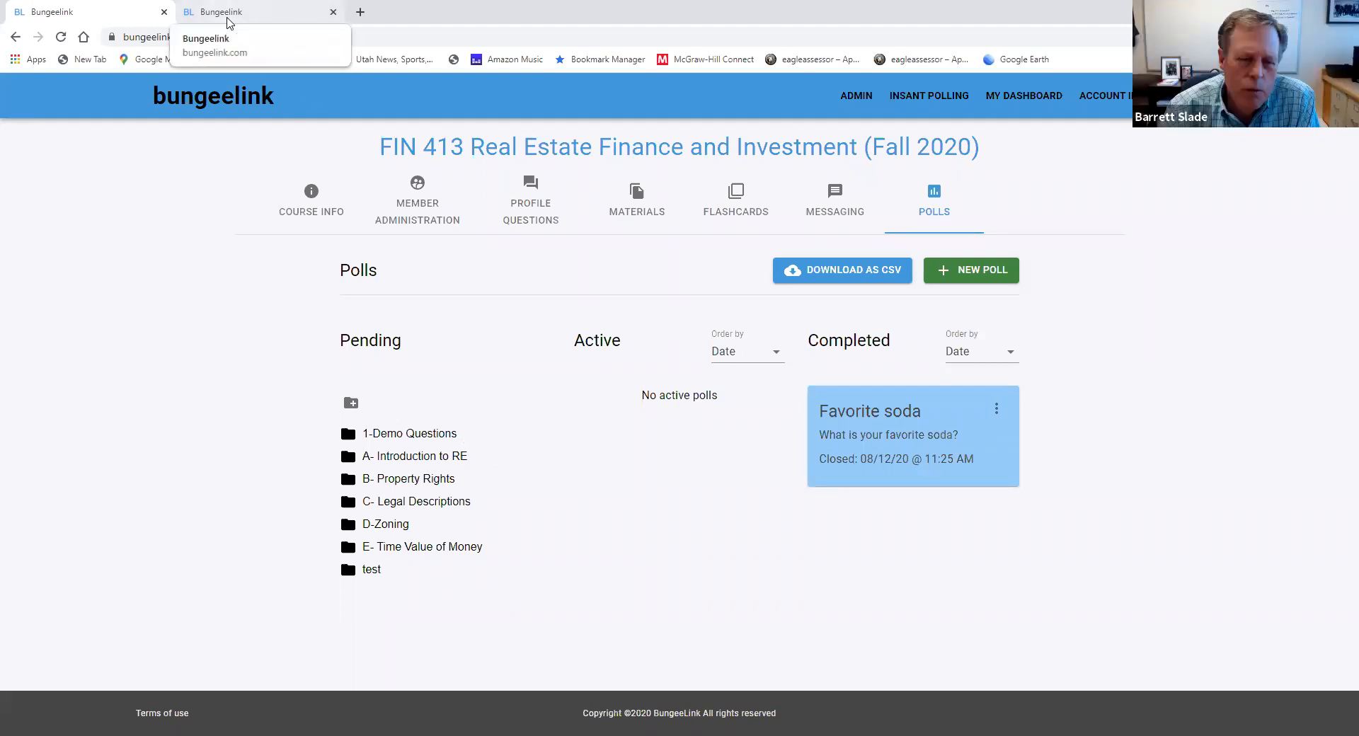
pyautogui.click(417, 211)
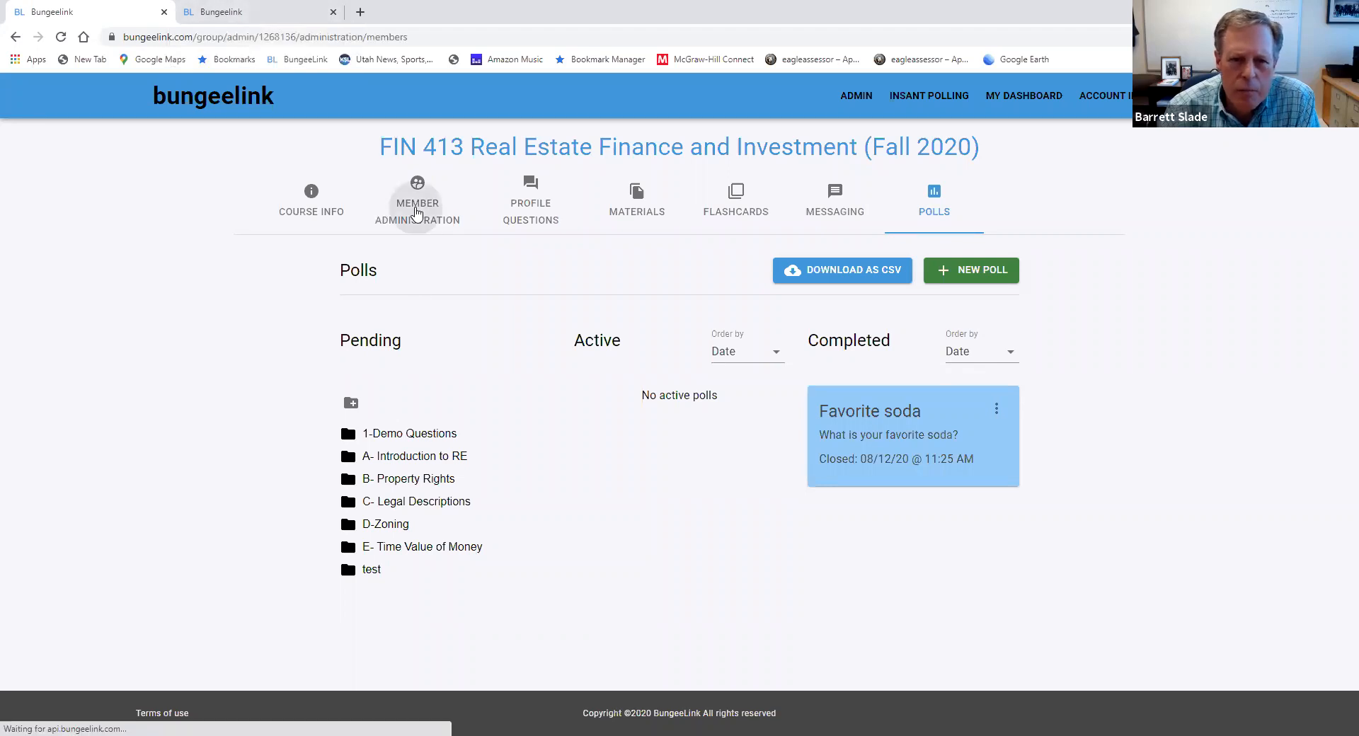
pyautogui.click(309, 202)
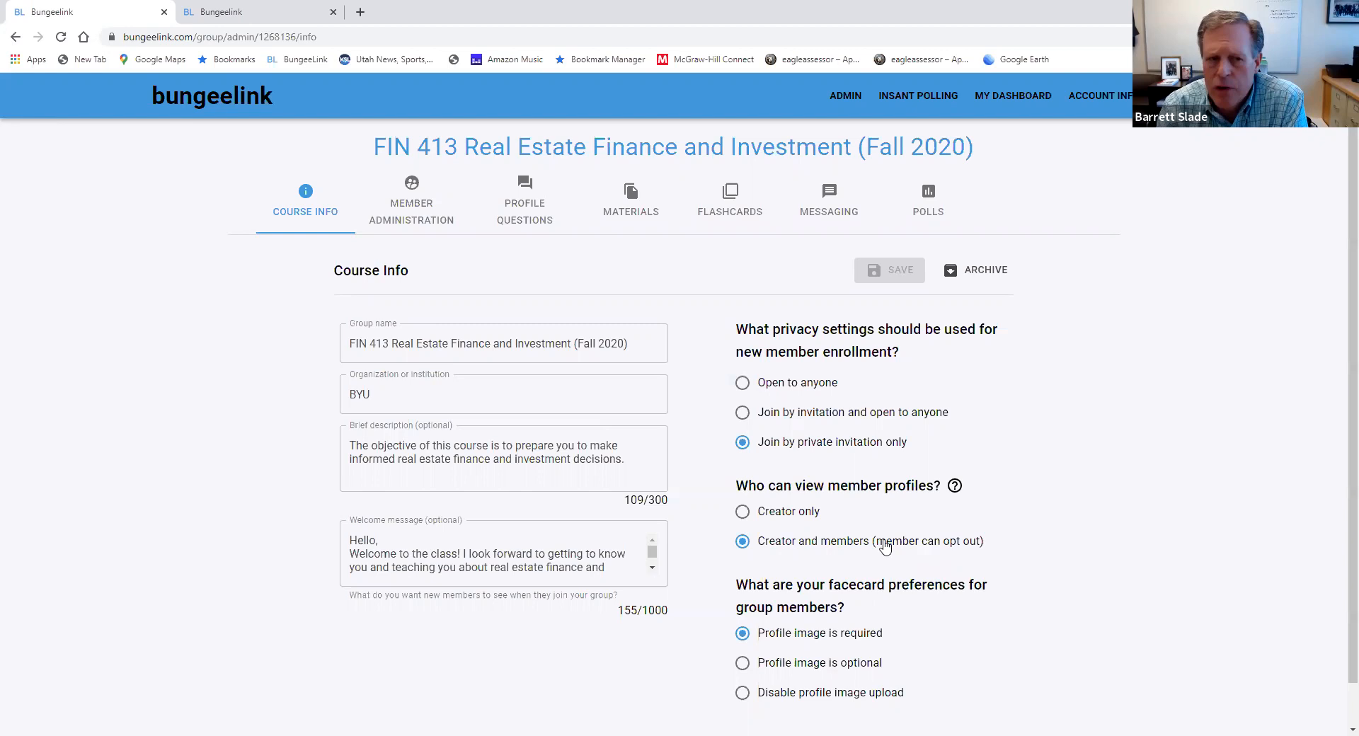
# Examine the student view's Settings, My Profile and Members pages, and return to the instructor's Course Info to review the facecard preferences
pyautogui.click(248, 16)
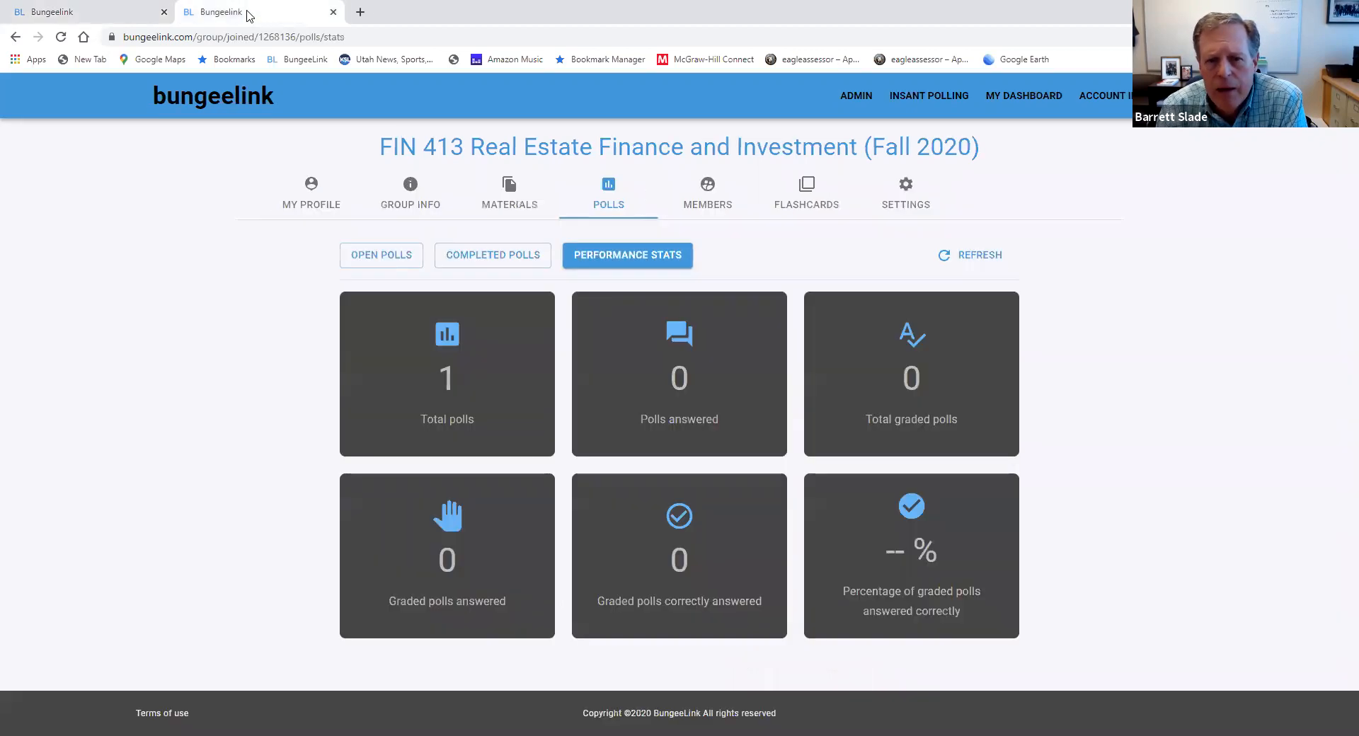
pyautogui.click(904, 207)
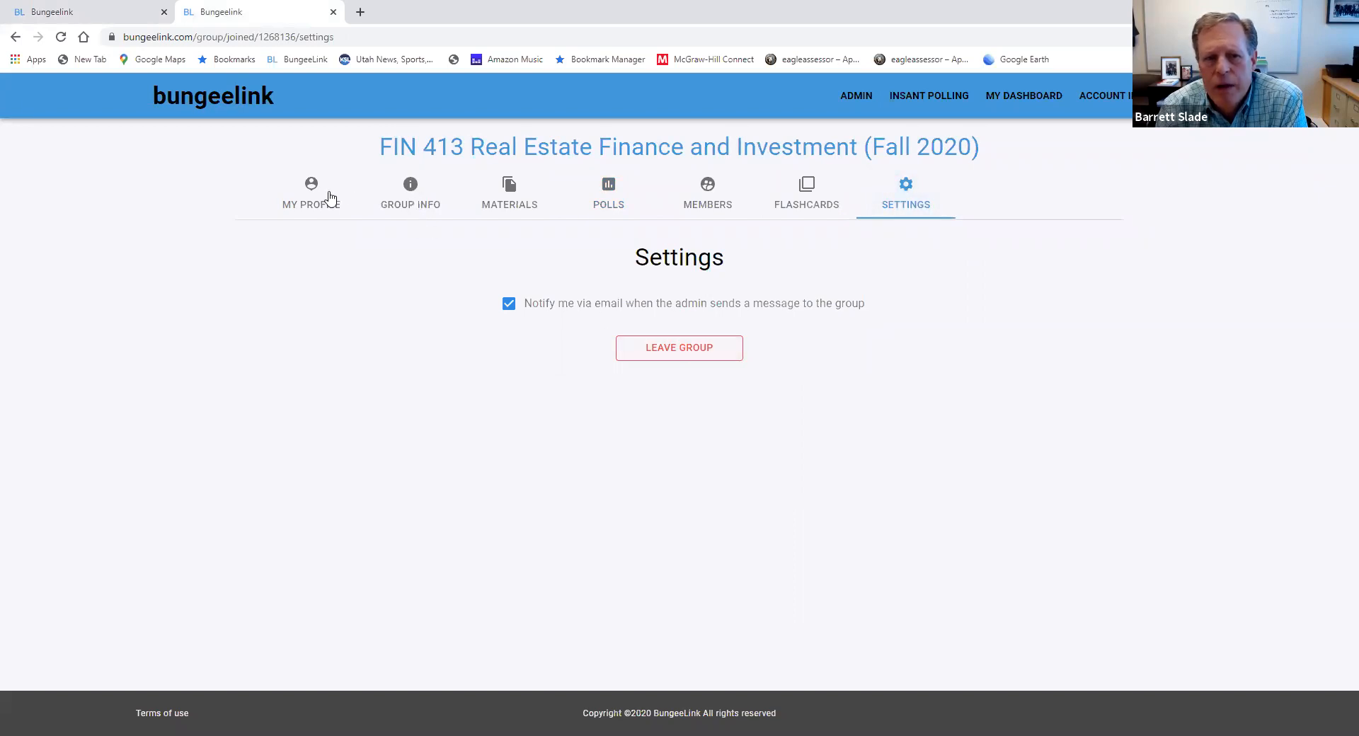
pyautogui.click(300, 198)
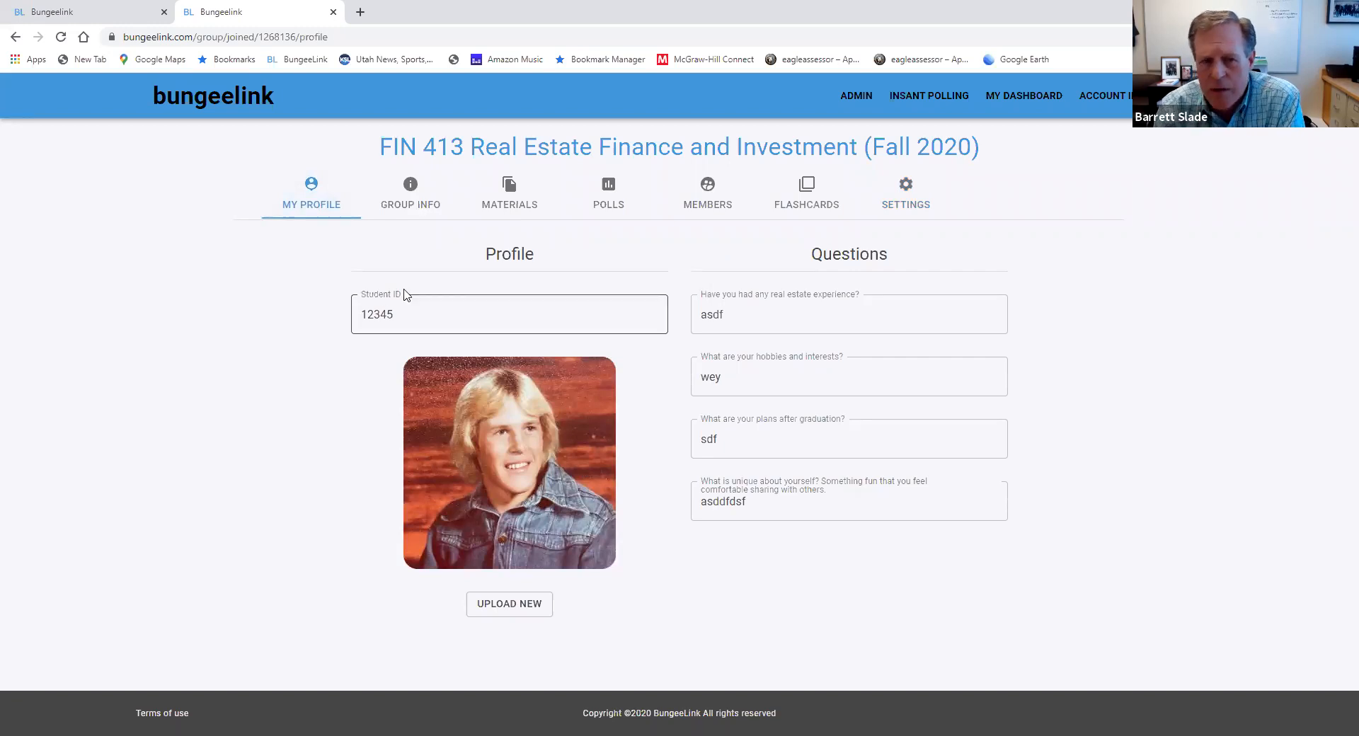
pyautogui.click(904, 205)
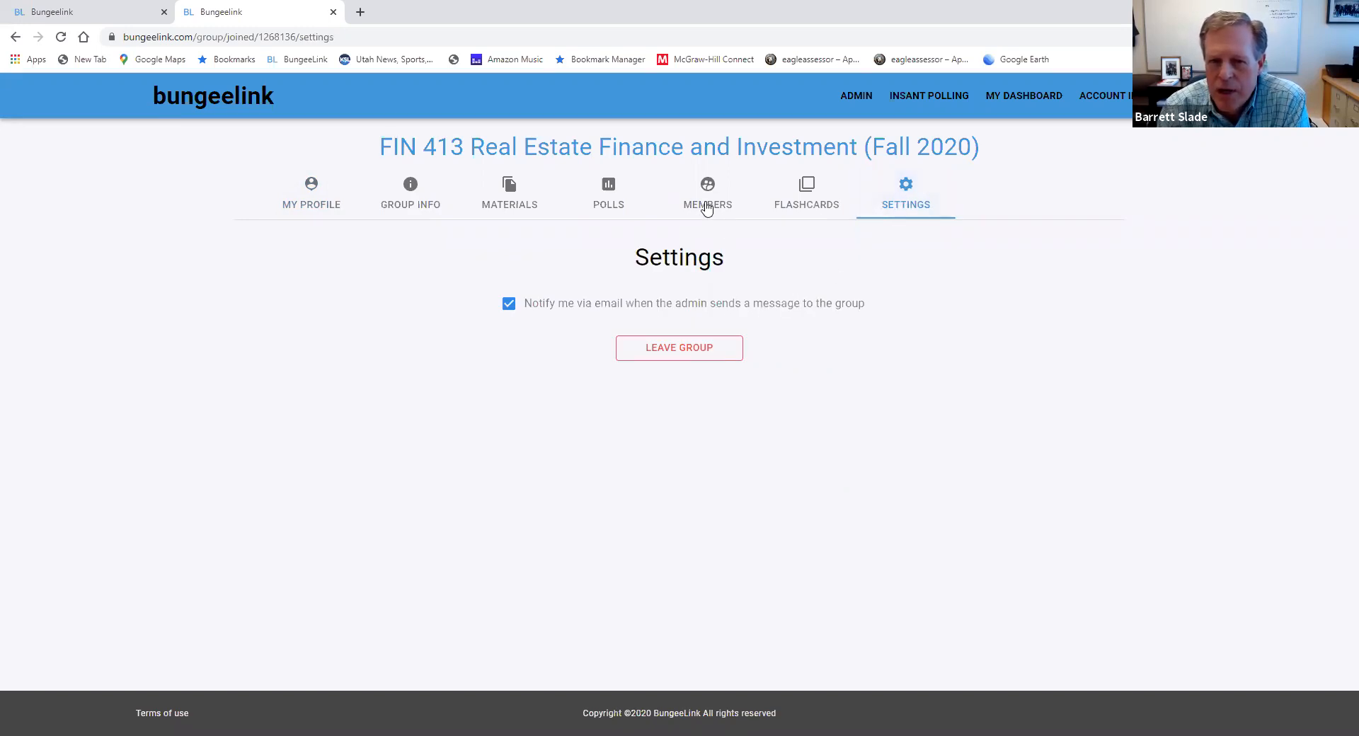
pyautogui.click(705, 206)
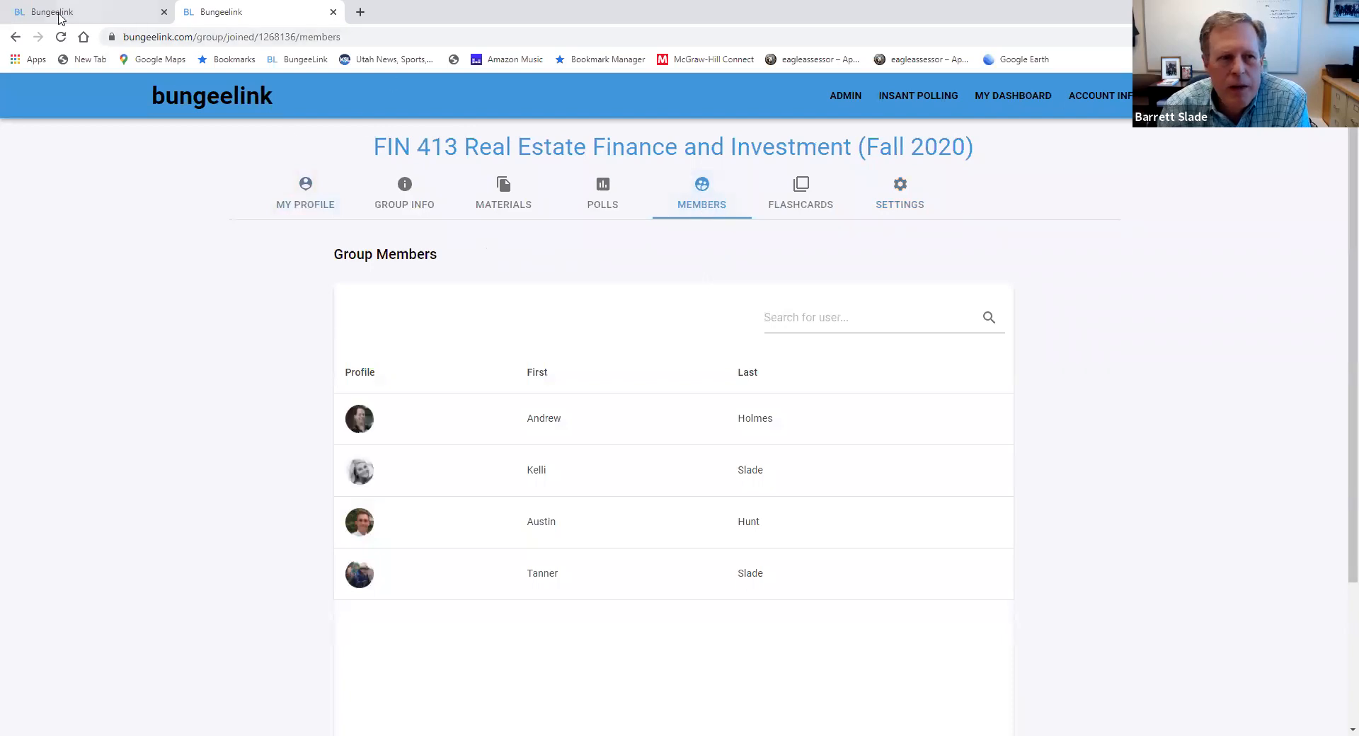
pyautogui.click(54, 14)
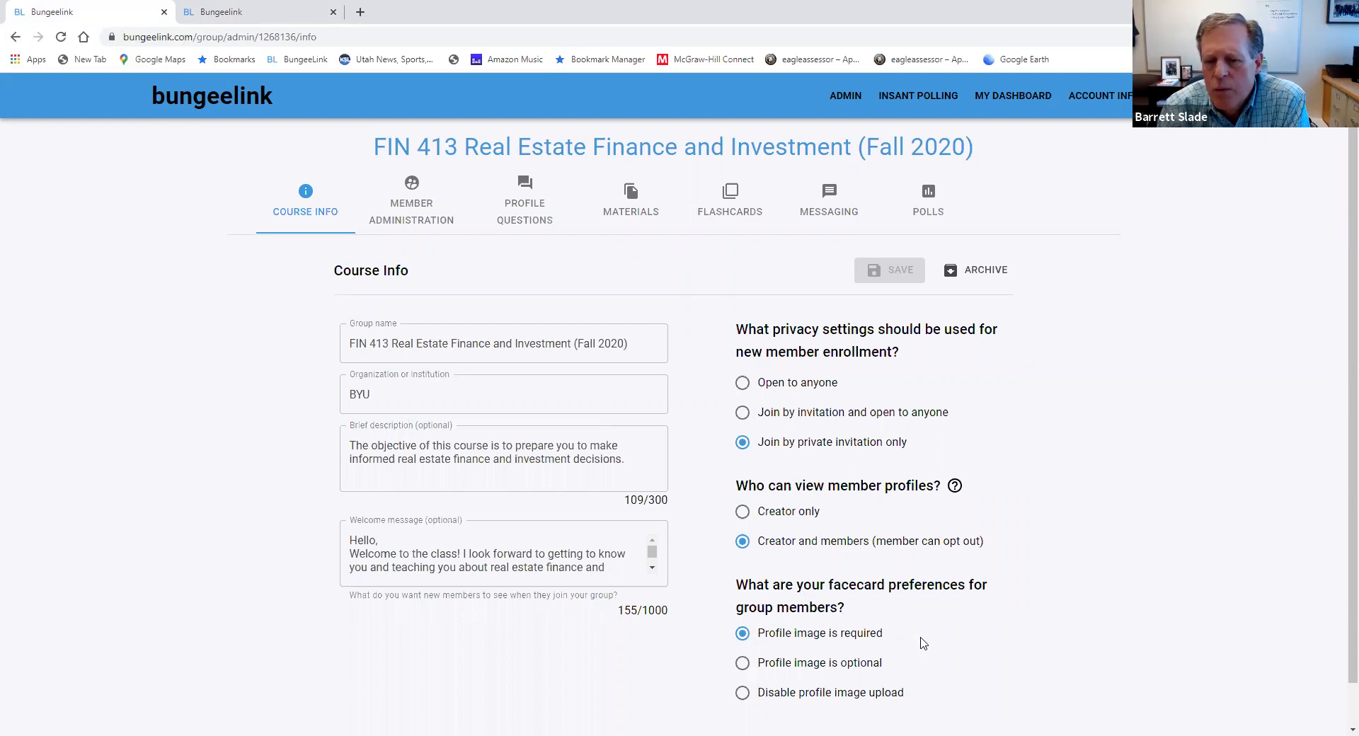
pyautogui.scroll(-1, 923, 644)
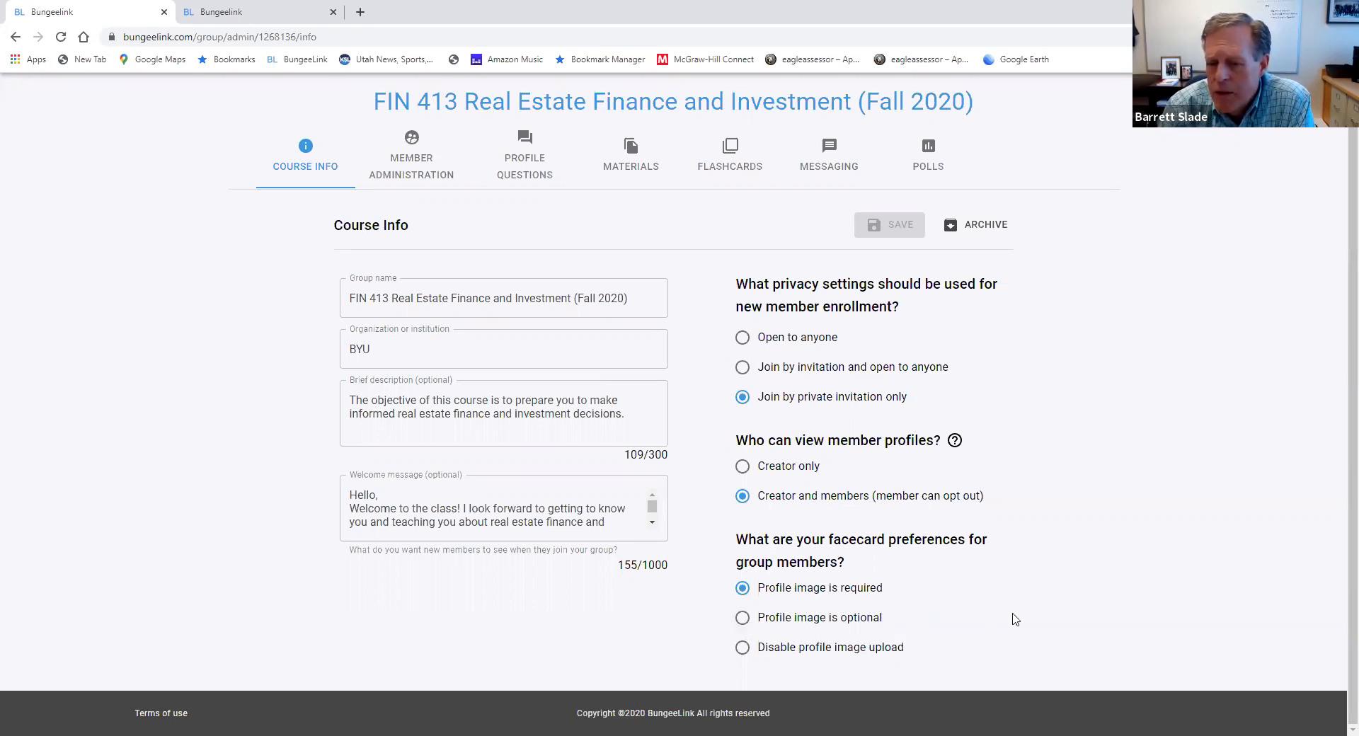
# Examine the group members list in Member Administration, including the fields for adding a new member and searching for a user
pyautogui.click(416, 171)
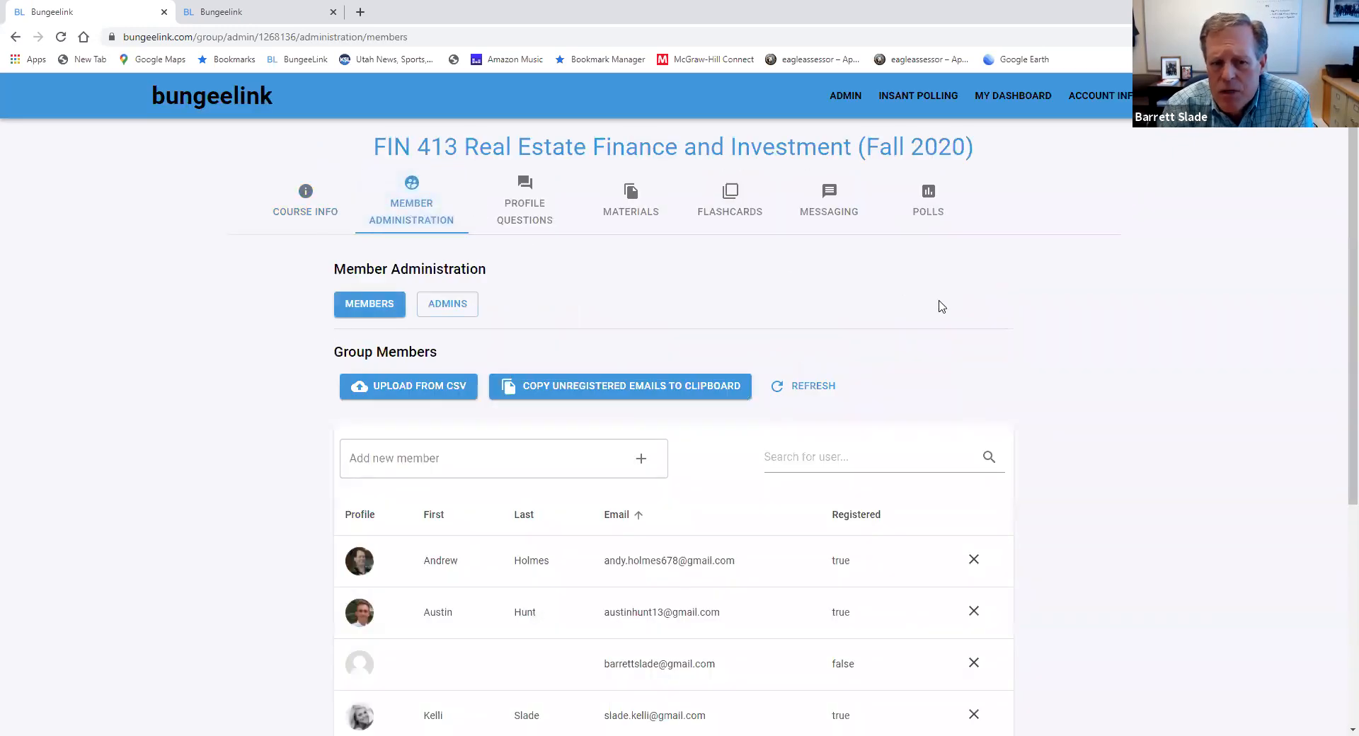
pyautogui.scroll(-1, 1023, 310)
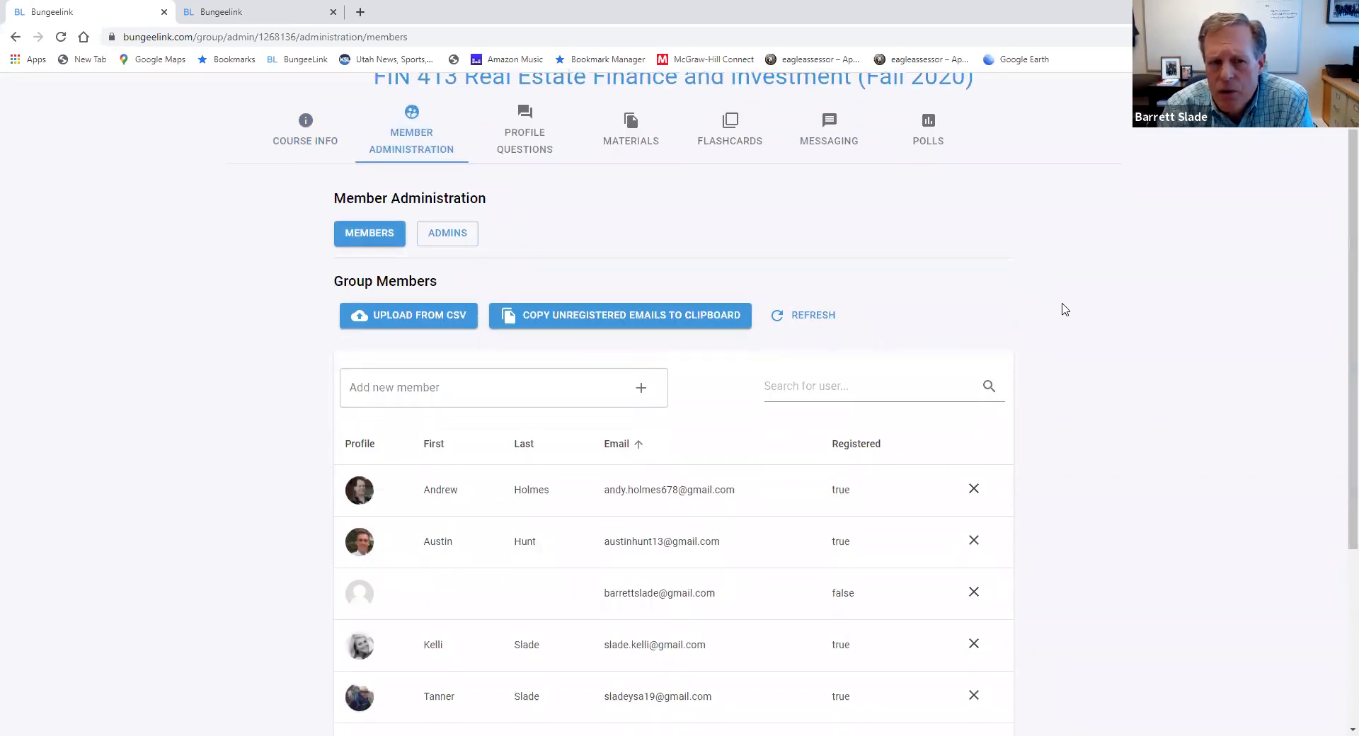
pyautogui.scroll(-1, 1065, 310)
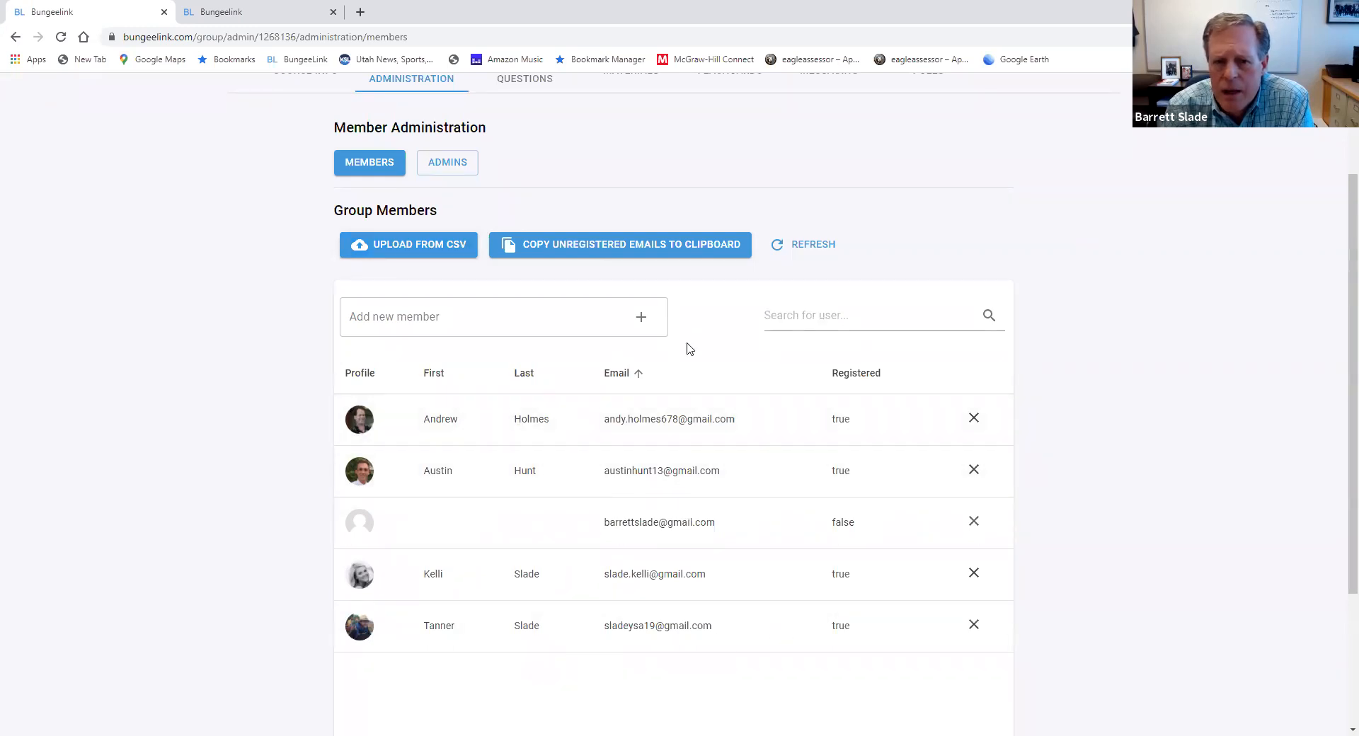
pyautogui.click(399, 320)
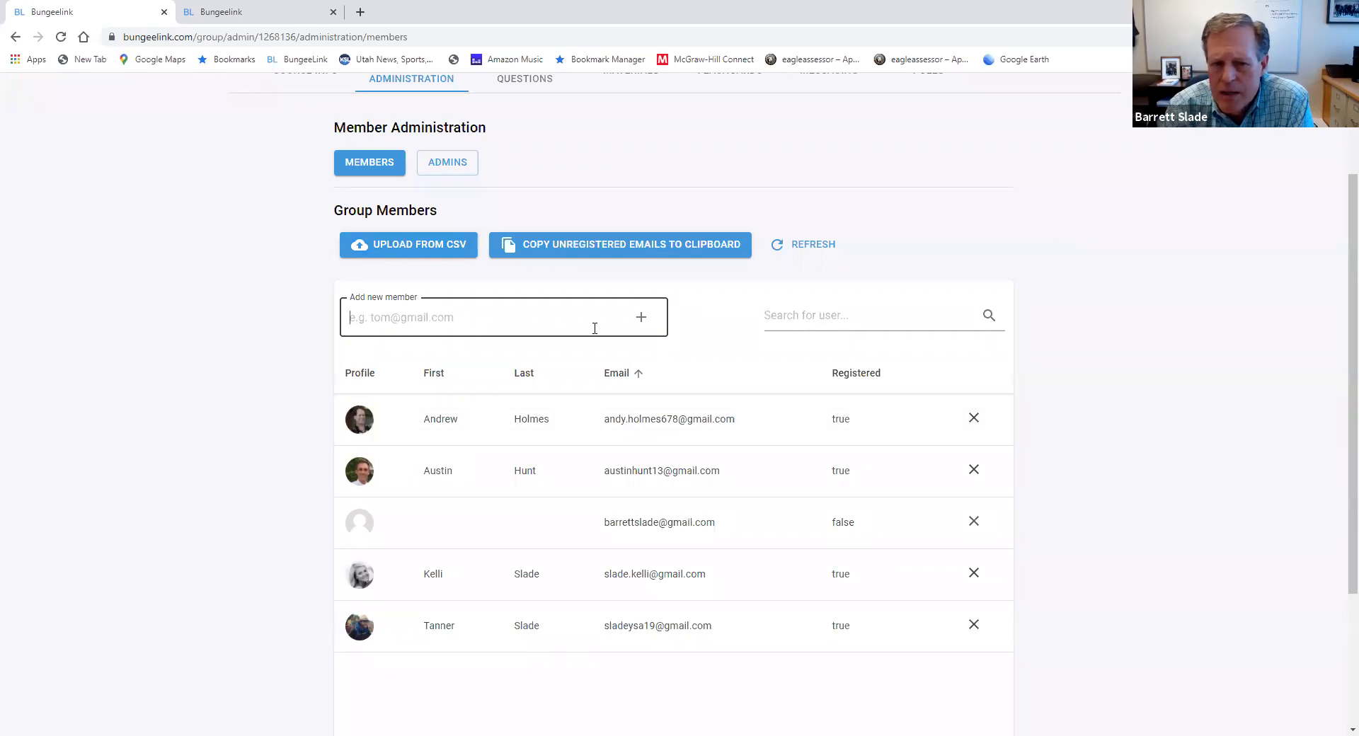
pyautogui.click(800, 316)
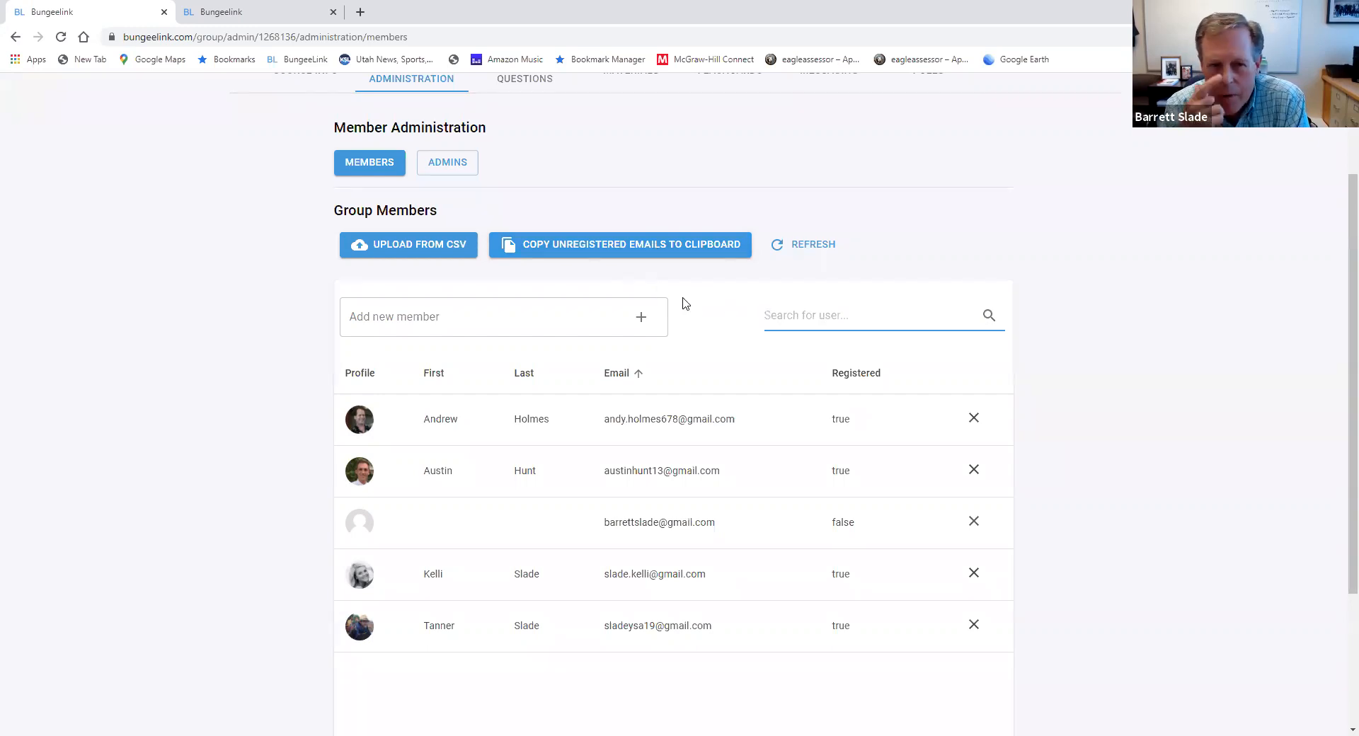
# Review the Group Administrators section and the Profile Questions page, returning to the Admins view of Member Administration
pyautogui.click(447, 167)
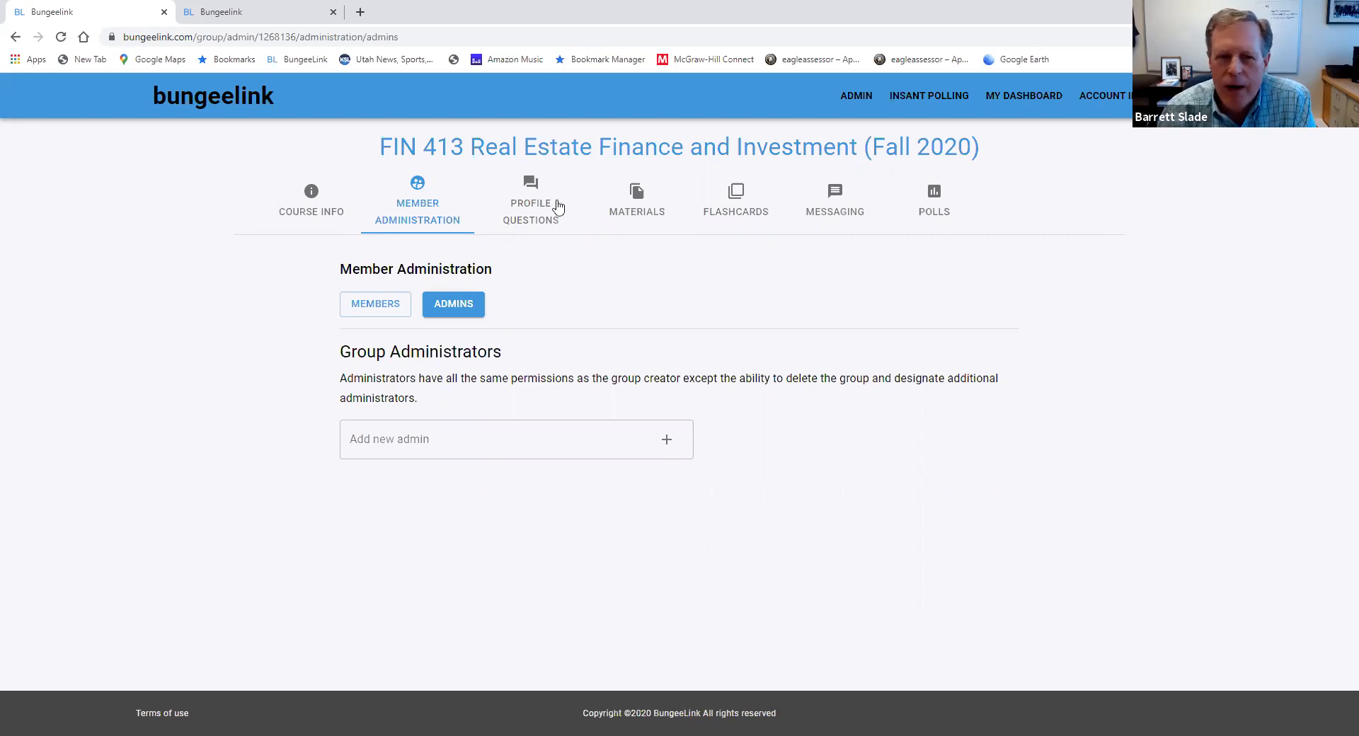
pyautogui.click(526, 216)
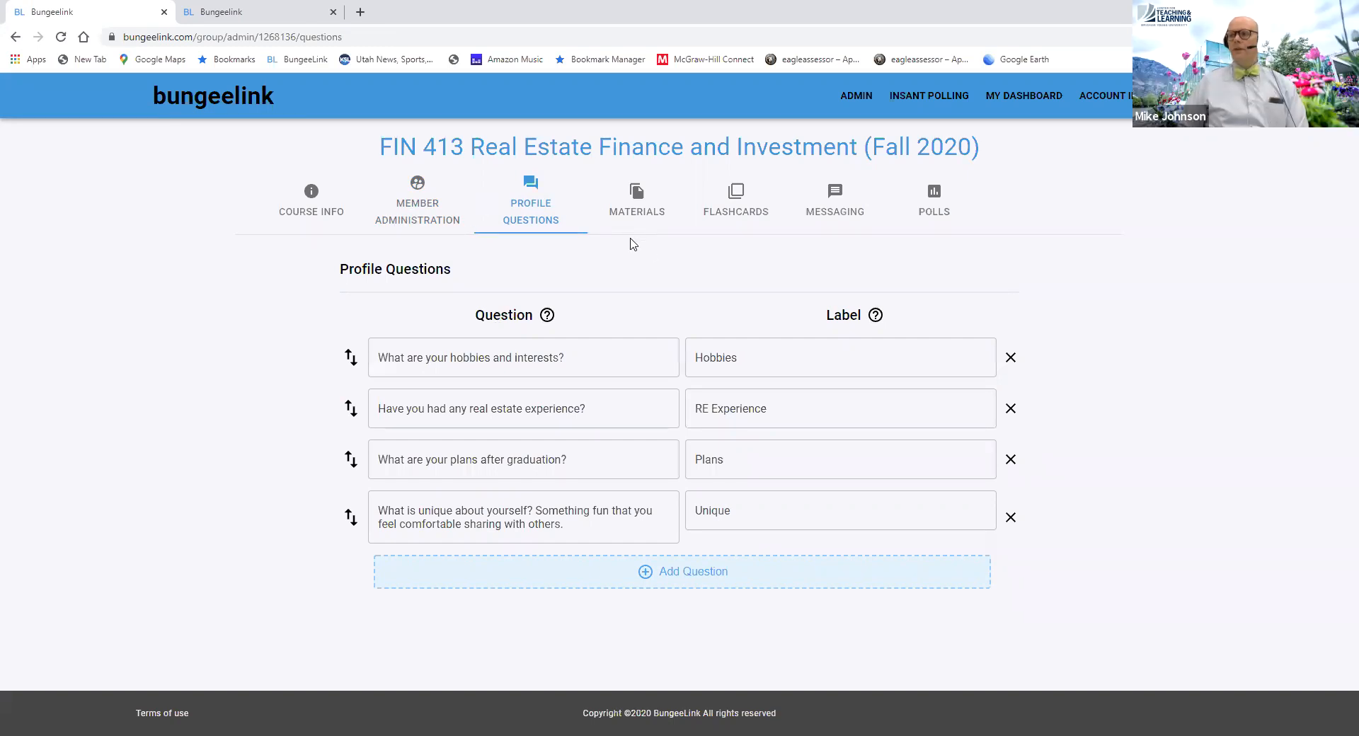
pyautogui.click(415, 220)
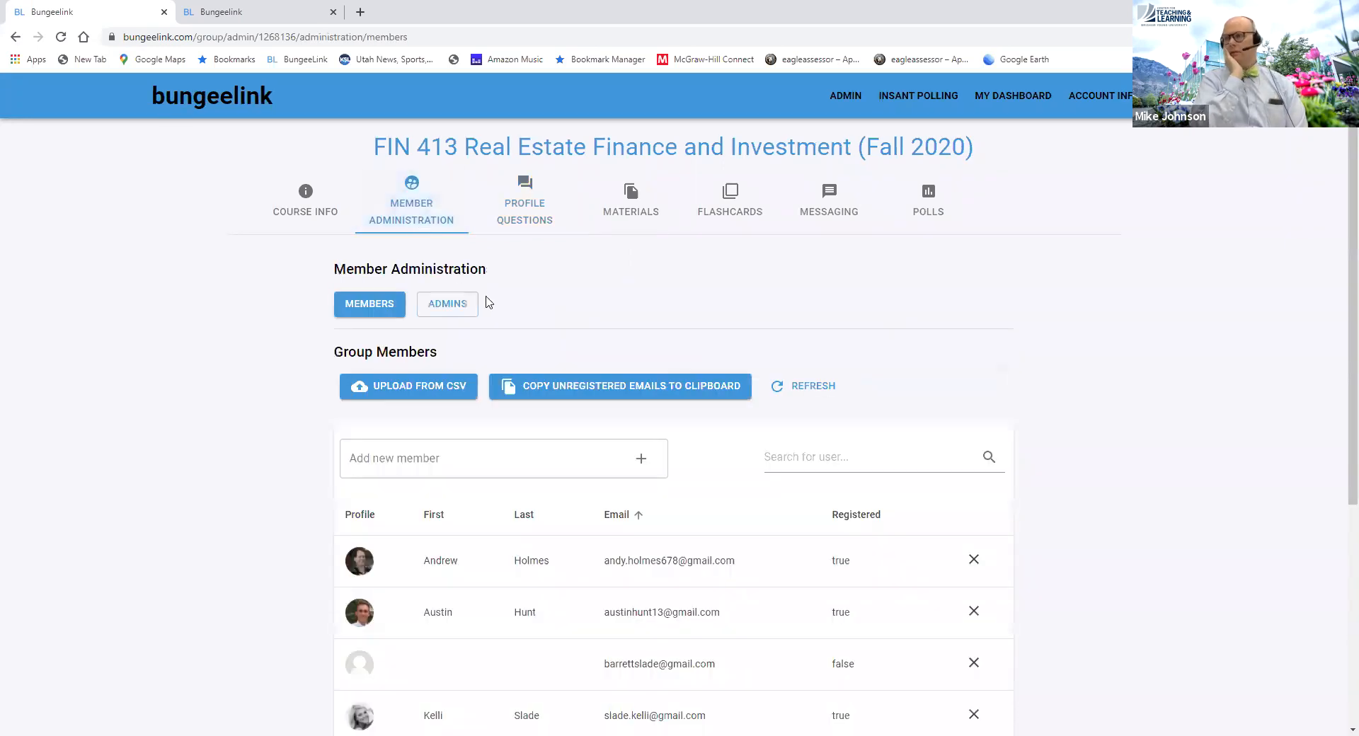
pyautogui.click(456, 306)
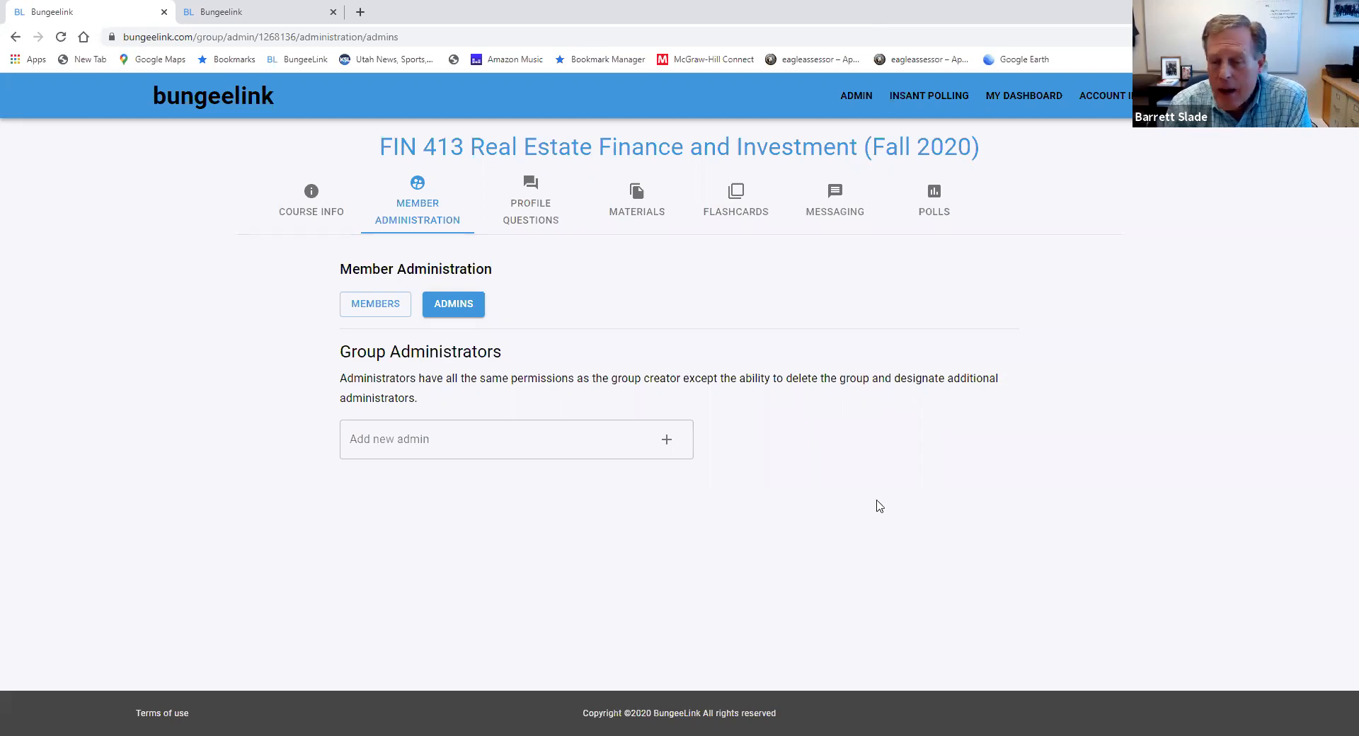
# Create a new folder named 1test in the group's course materials
pyautogui.click(635, 217)
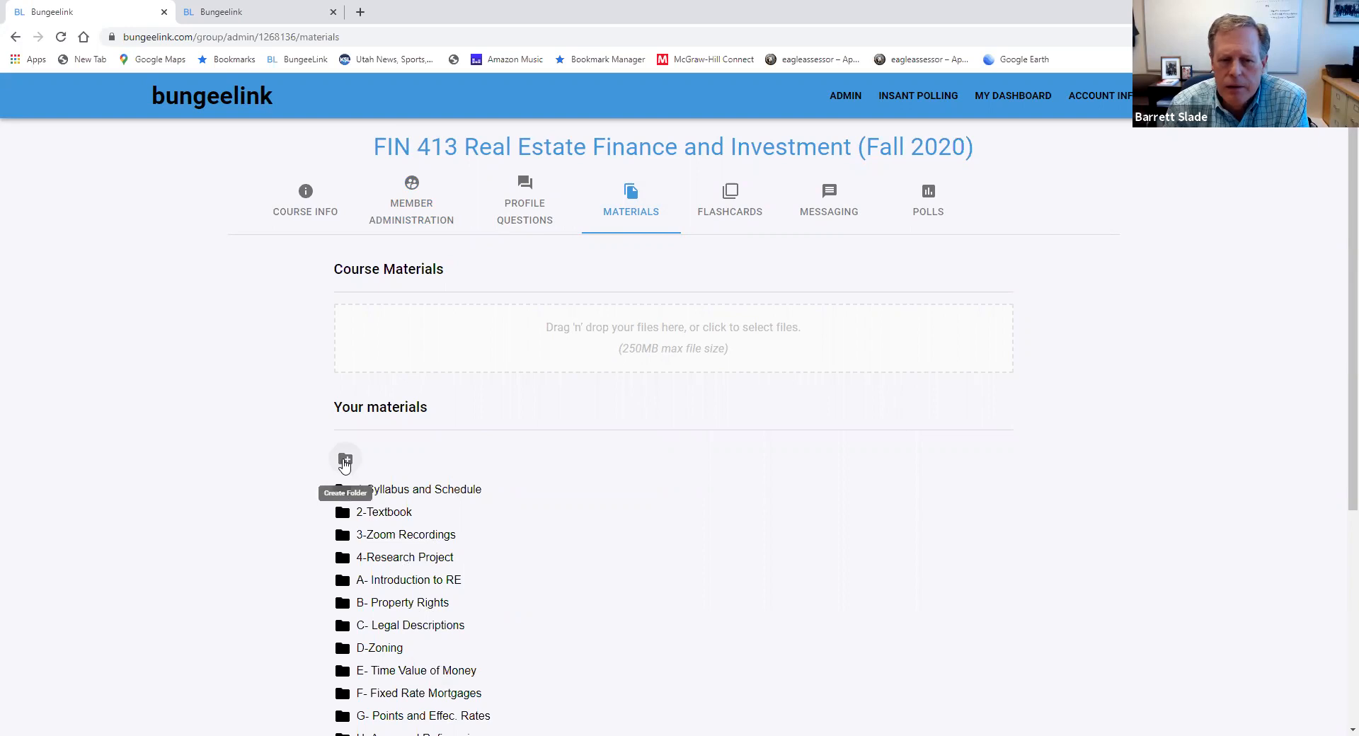
pyautogui.click(345, 464)
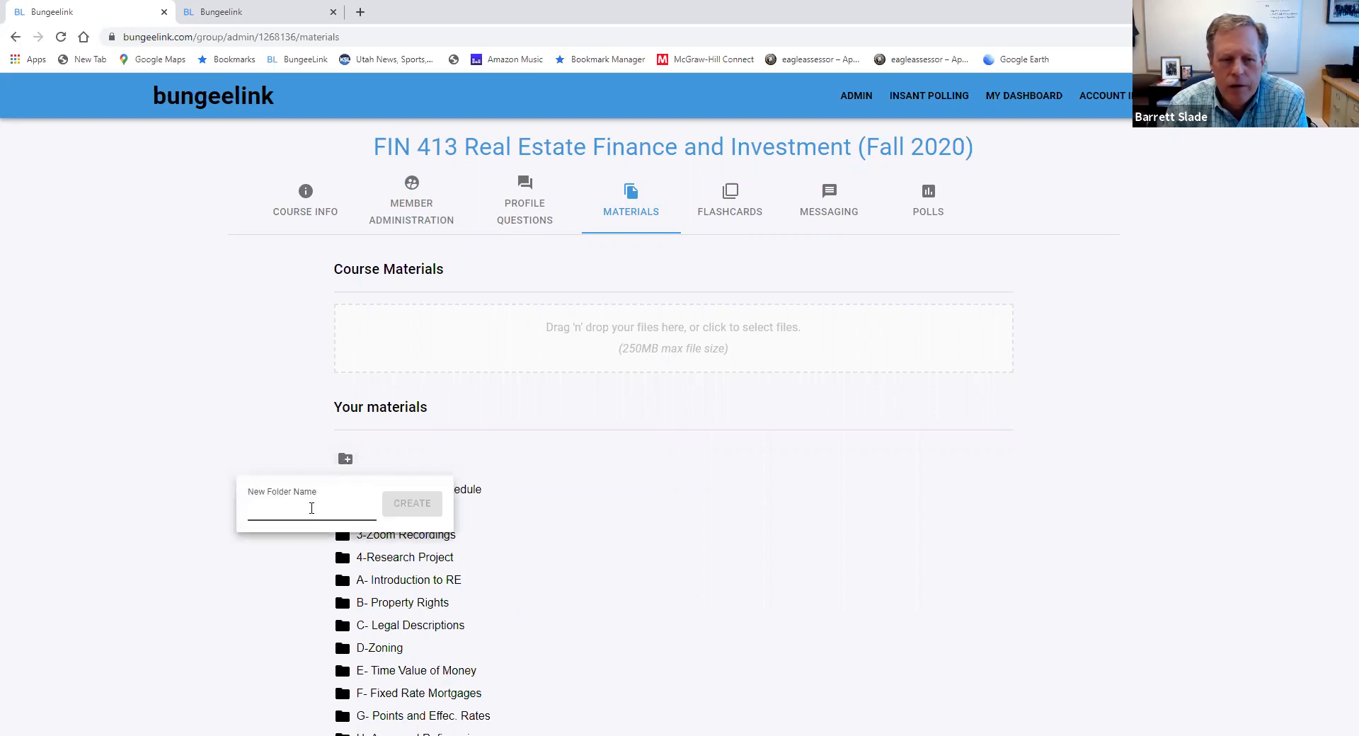
pyautogui.write('1')
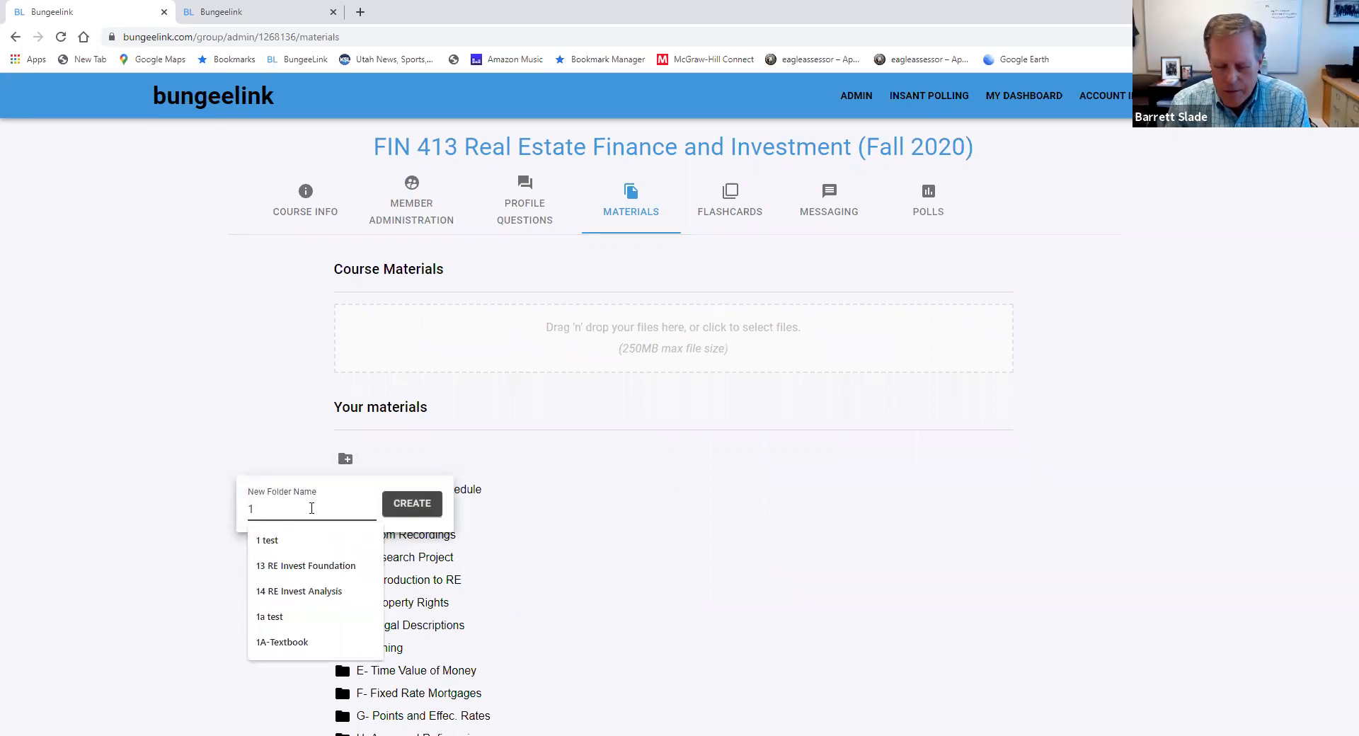
pyautogui.write('test')
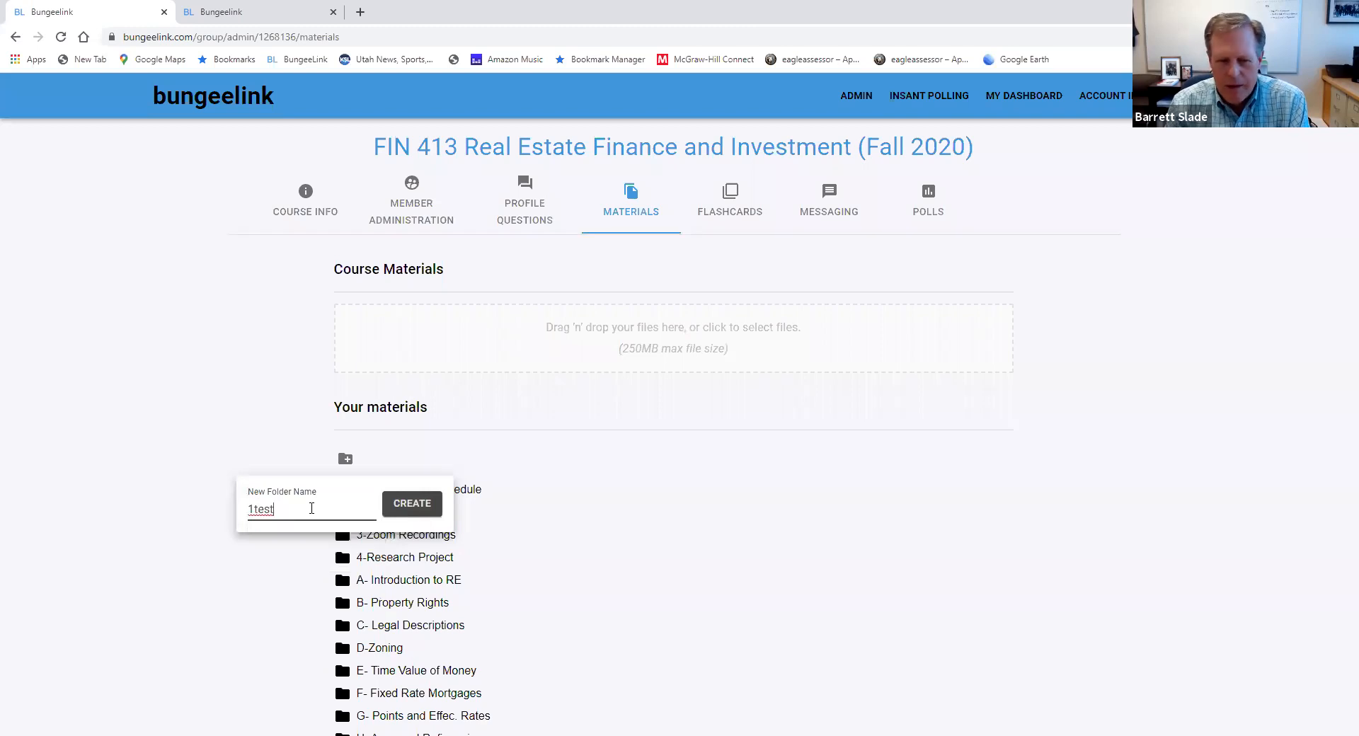
pyautogui.click(426, 507)
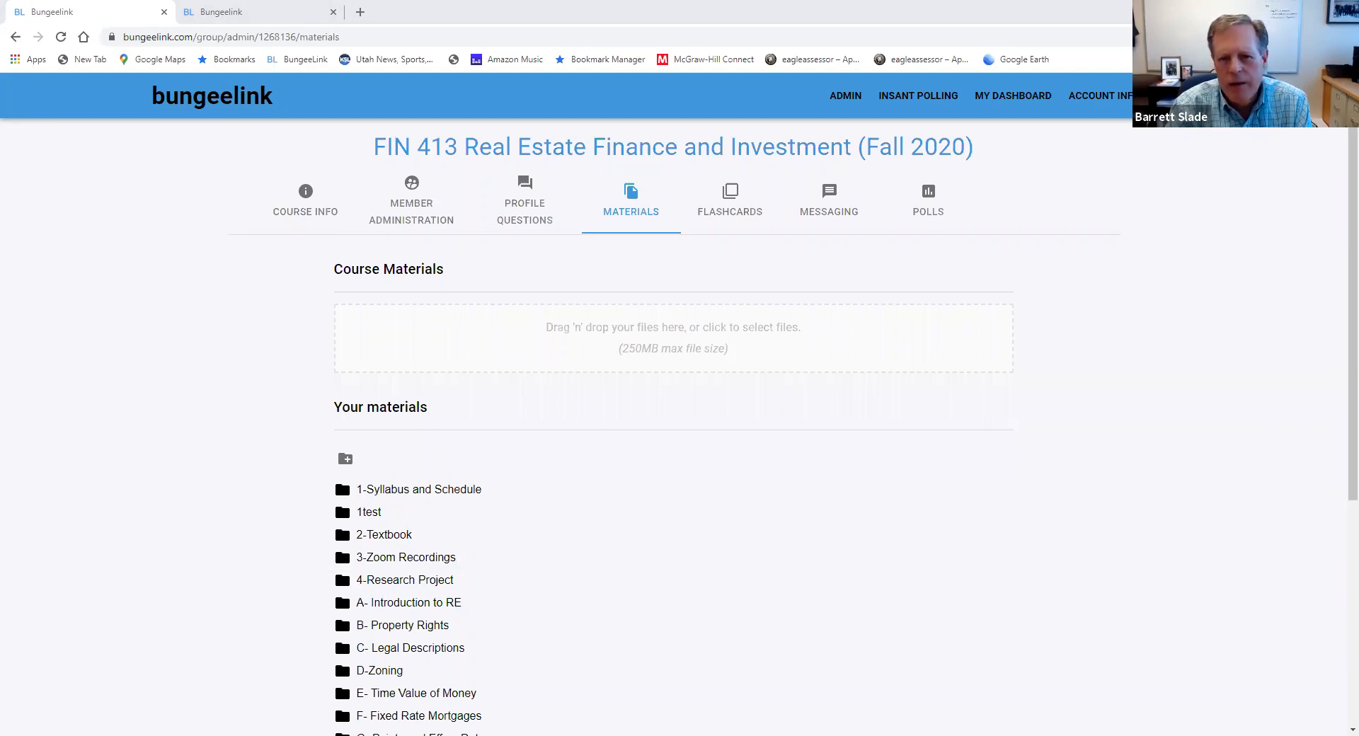
# Move the Site Analysis PDF from the end of the materials list into the 1test folder, and collapse the folder after checking it
pyautogui.scroll(-5, 655, 440)
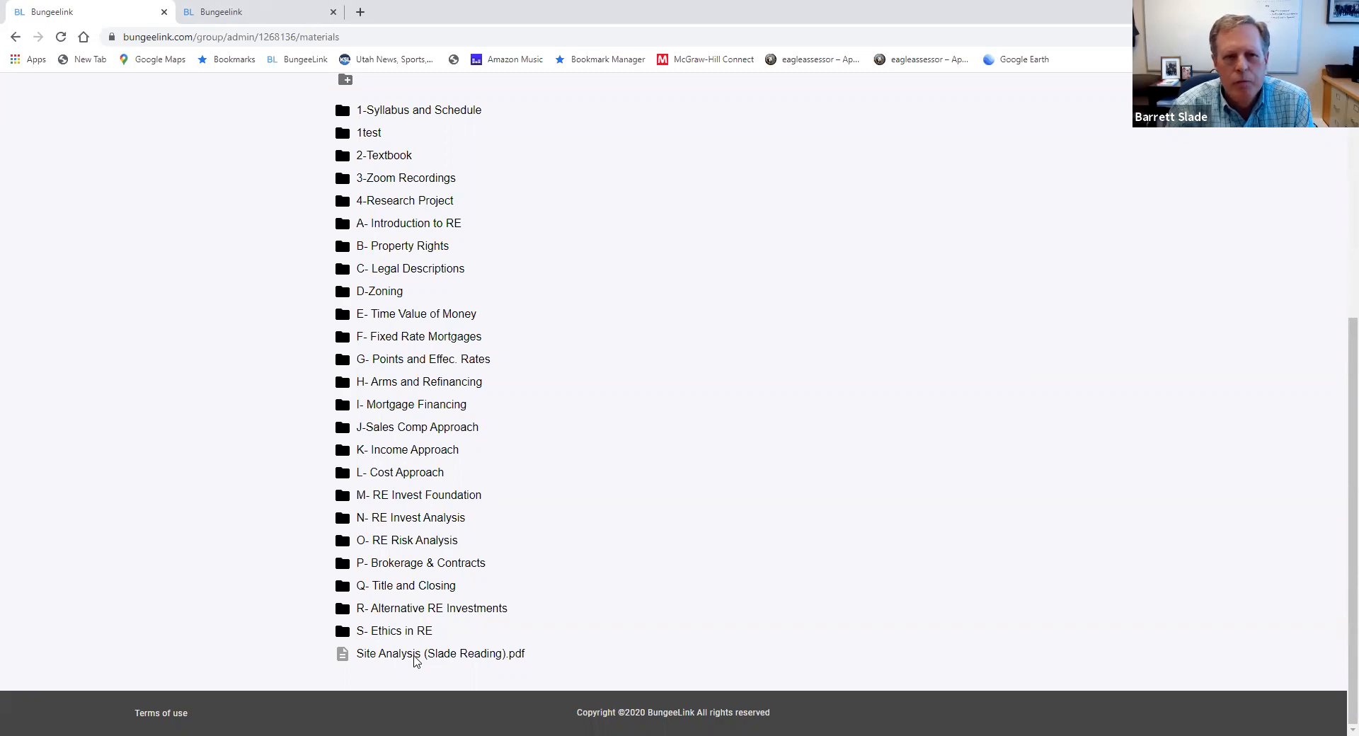
pyautogui.moveTo(414, 661); pyautogui.dragTo(344, 141)
pyautogui.click(350, 155)
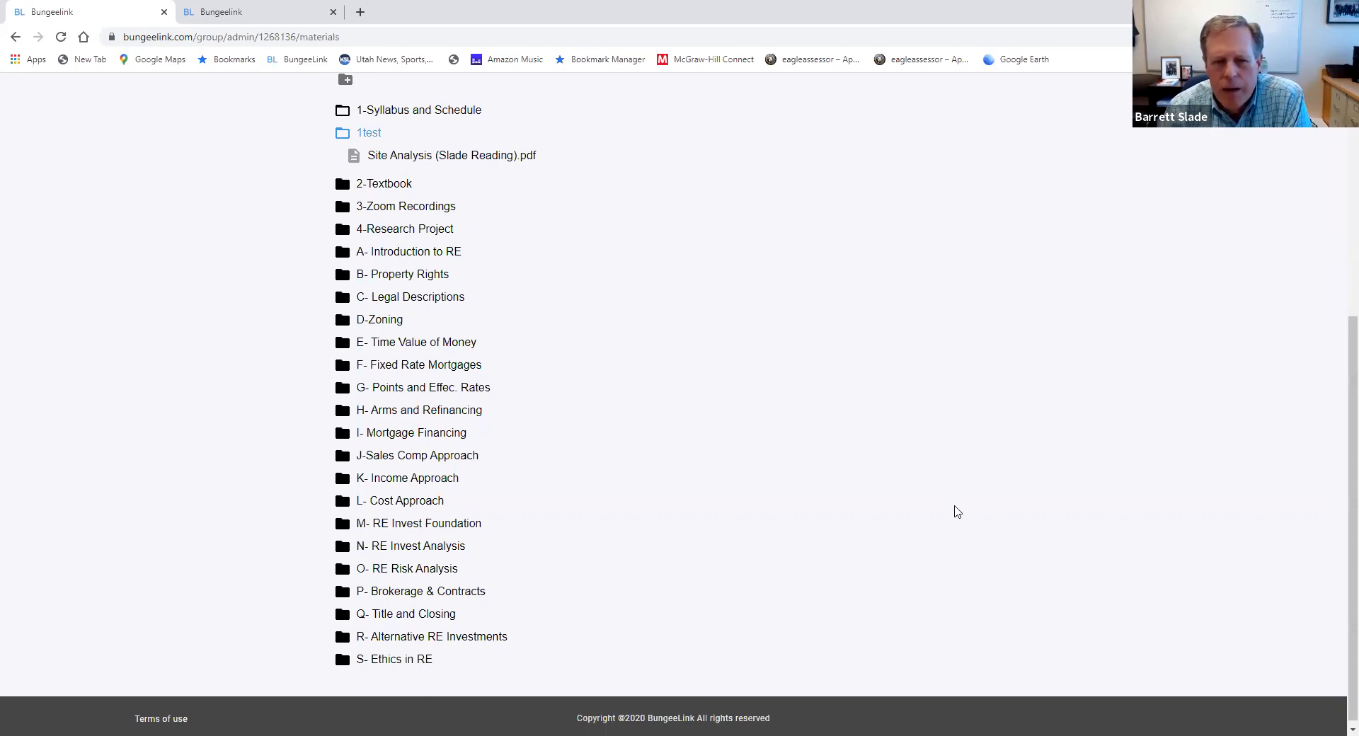
pyautogui.scroll(3, 947, 510)
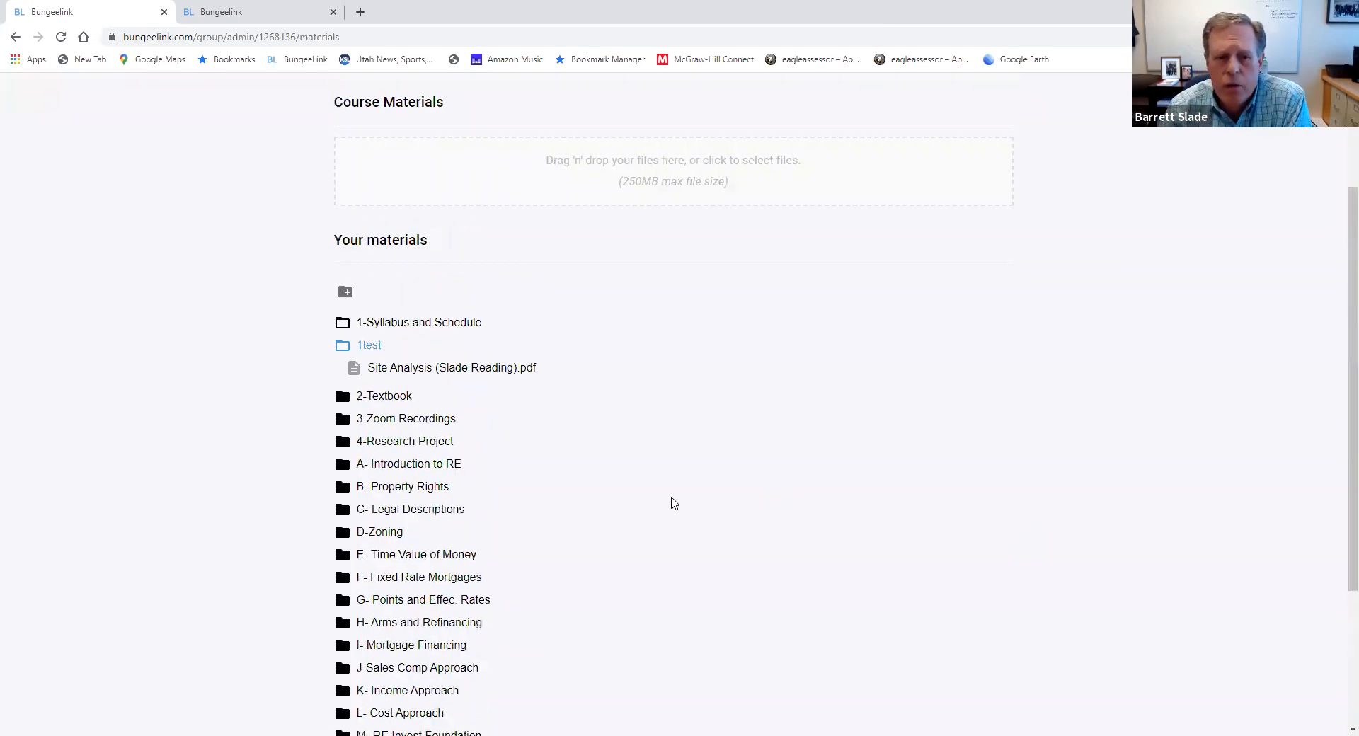
pyautogui.click(344, 348)
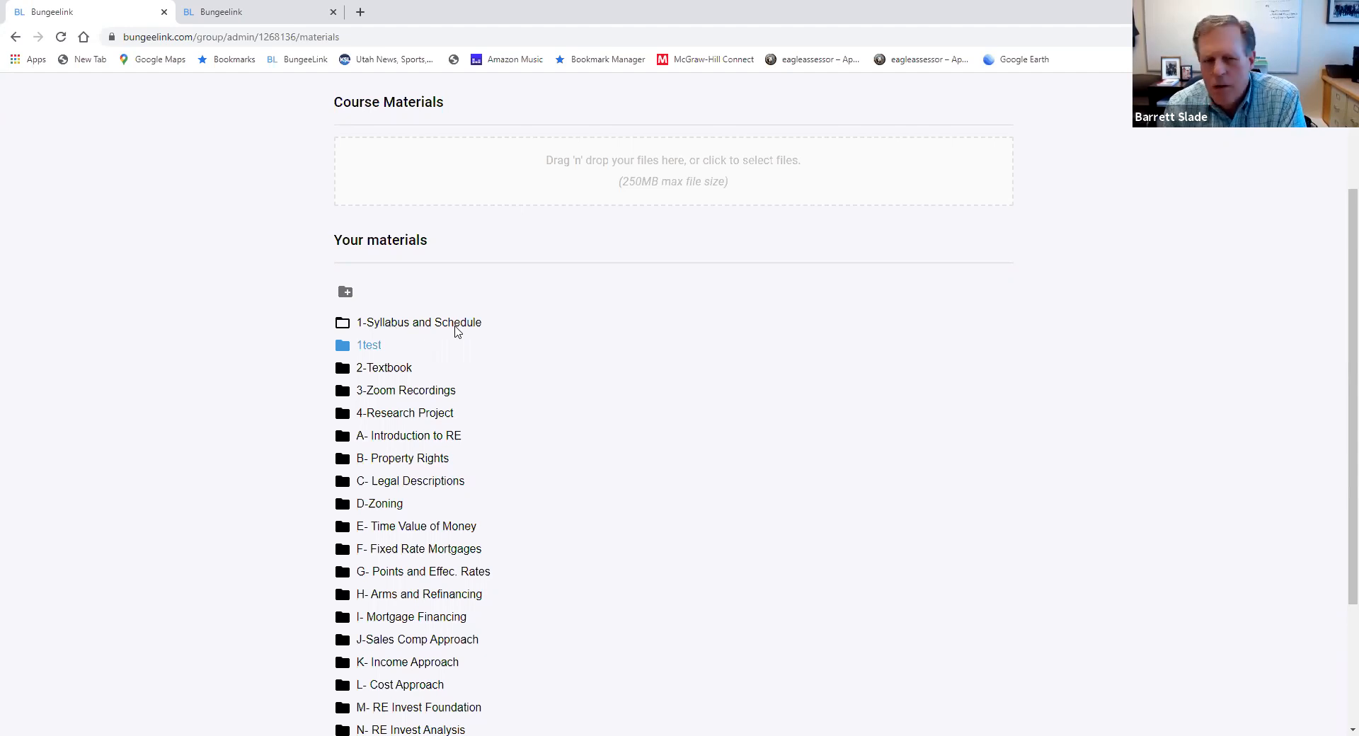
# Examine the files in the 3-Zoom Recordings, C- Legal Descriptions and E- Time Value of Money folders, collapsing E- Time Value of Money when done
pyautogui.click(391, 395)
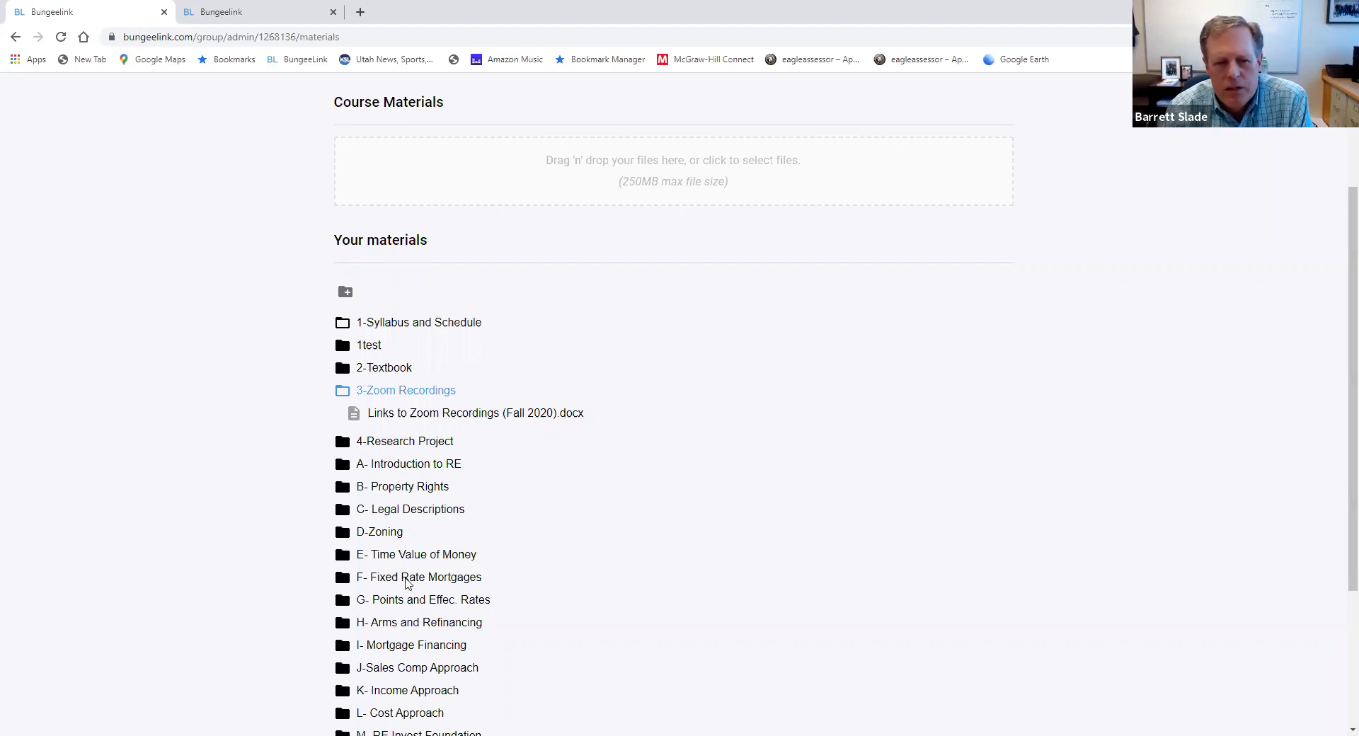
pyautogui.click(338, 514)
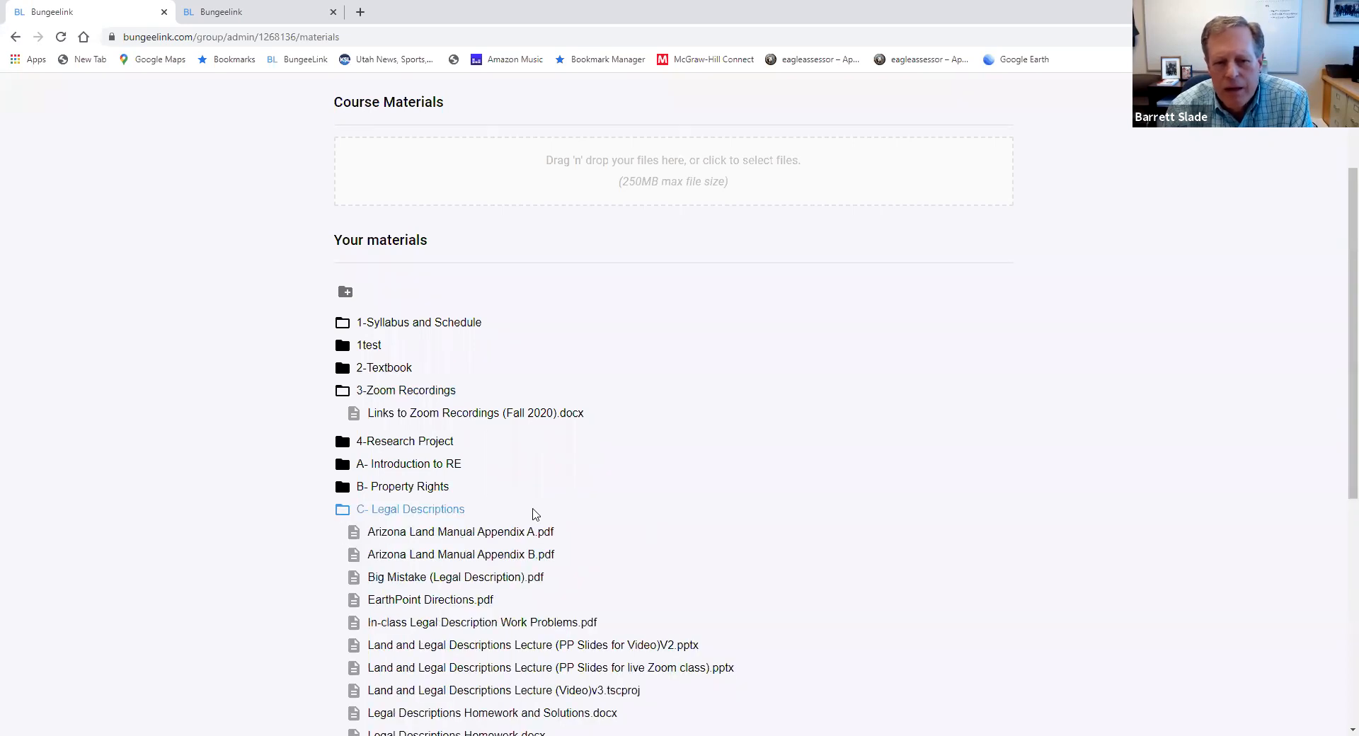
pyautogui.scroll(-1, 665, 552)
pyautogui.scroll(-1, 667, 552)
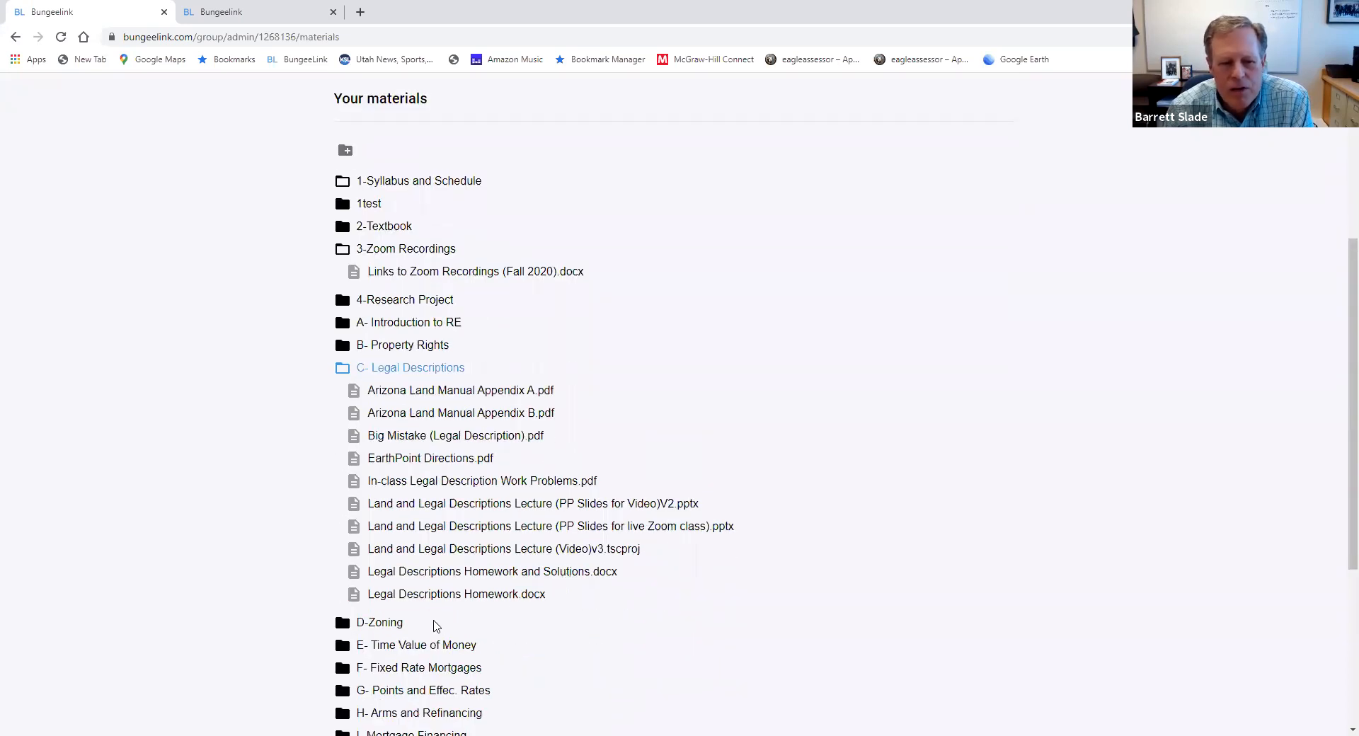
pyautogui.click(344, 647)
pyautogui.scroll(-4, 667, 536)
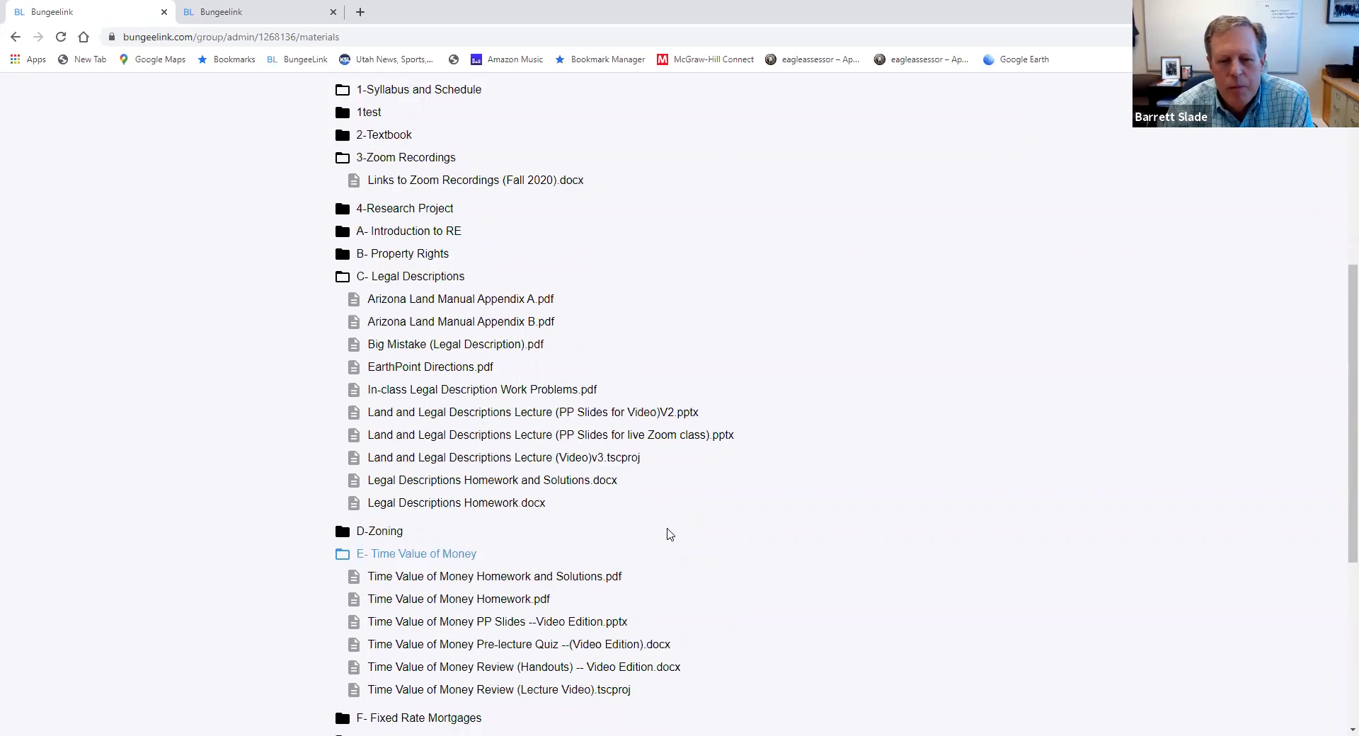
pyautogui.scroll(2, 703, 527)
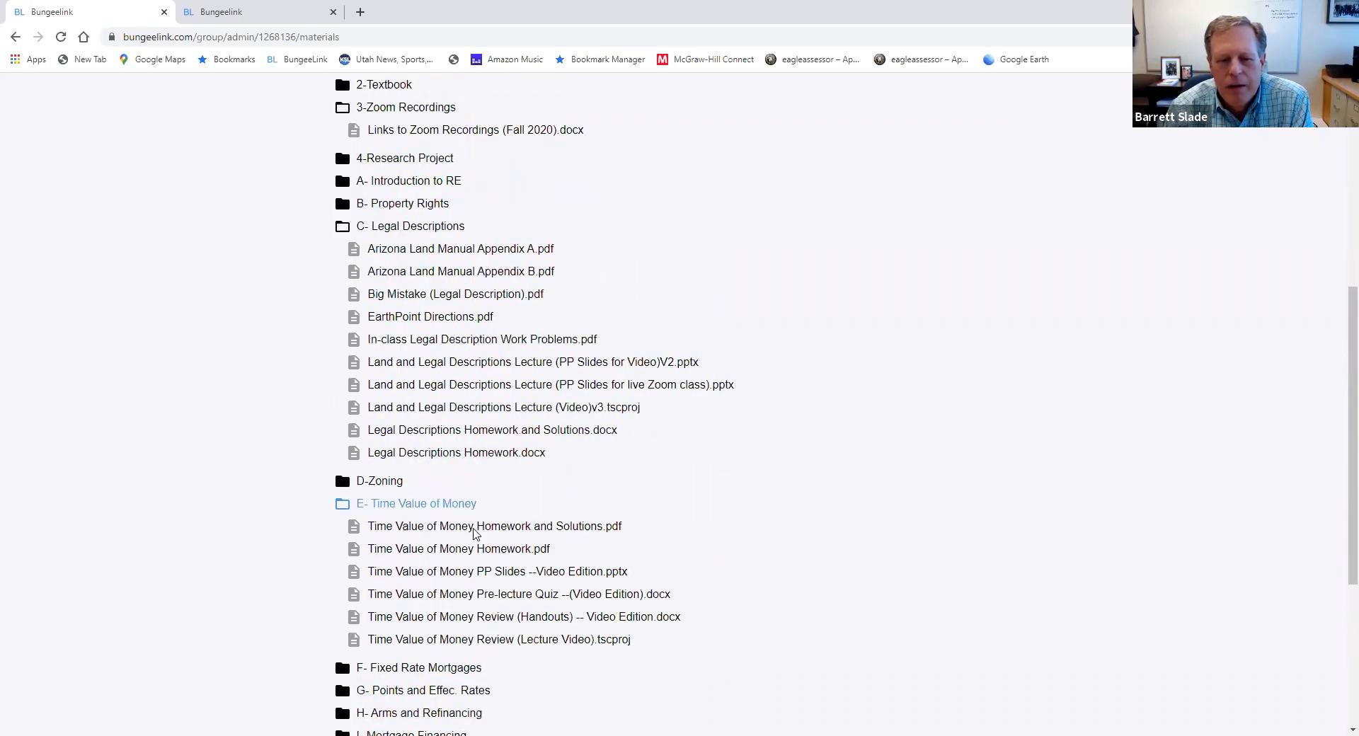
pyautogui.click(341, 507)
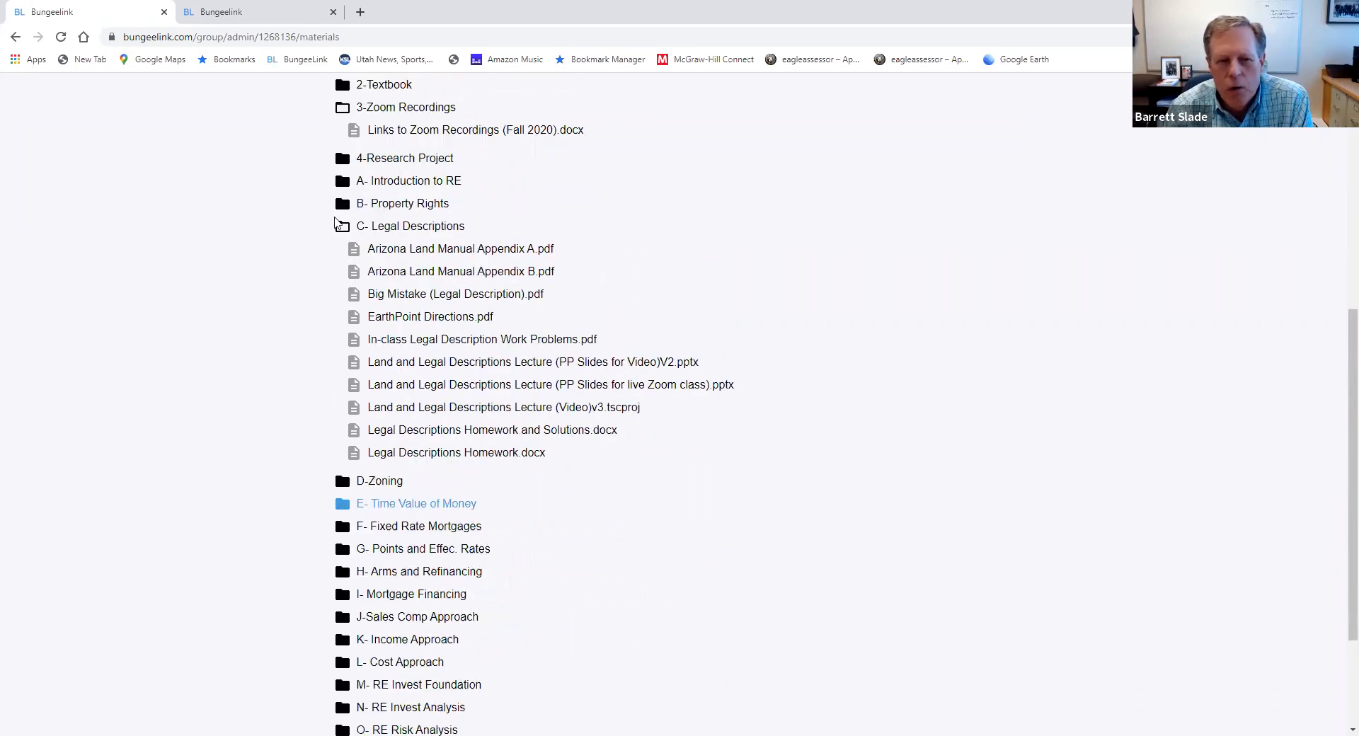
# Collapse the C- Legal Descriptions, 3-Zoom Recordings and 1-Syllabus and Schedule folders in the course materials
pyautogui.click(343, 225)
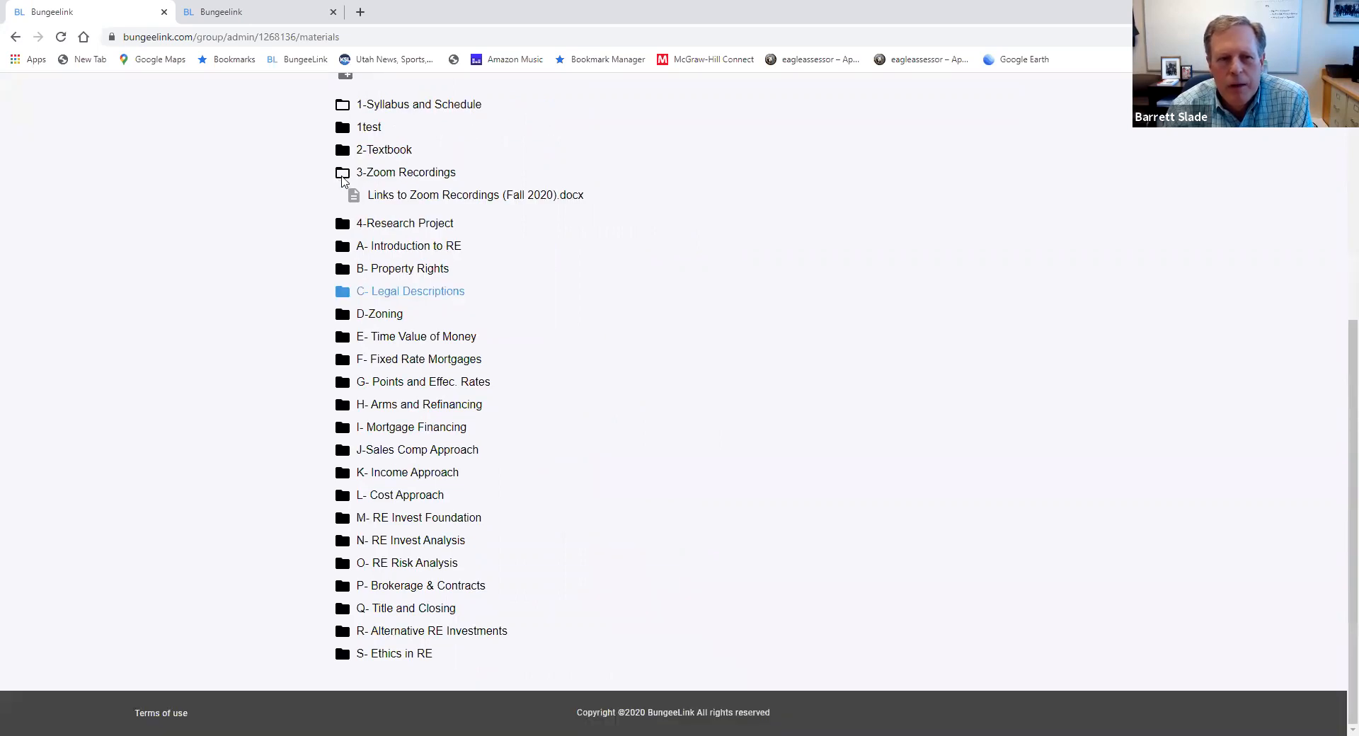
pyautogui.click(342, 179)
pyautogui.click(341, 136)
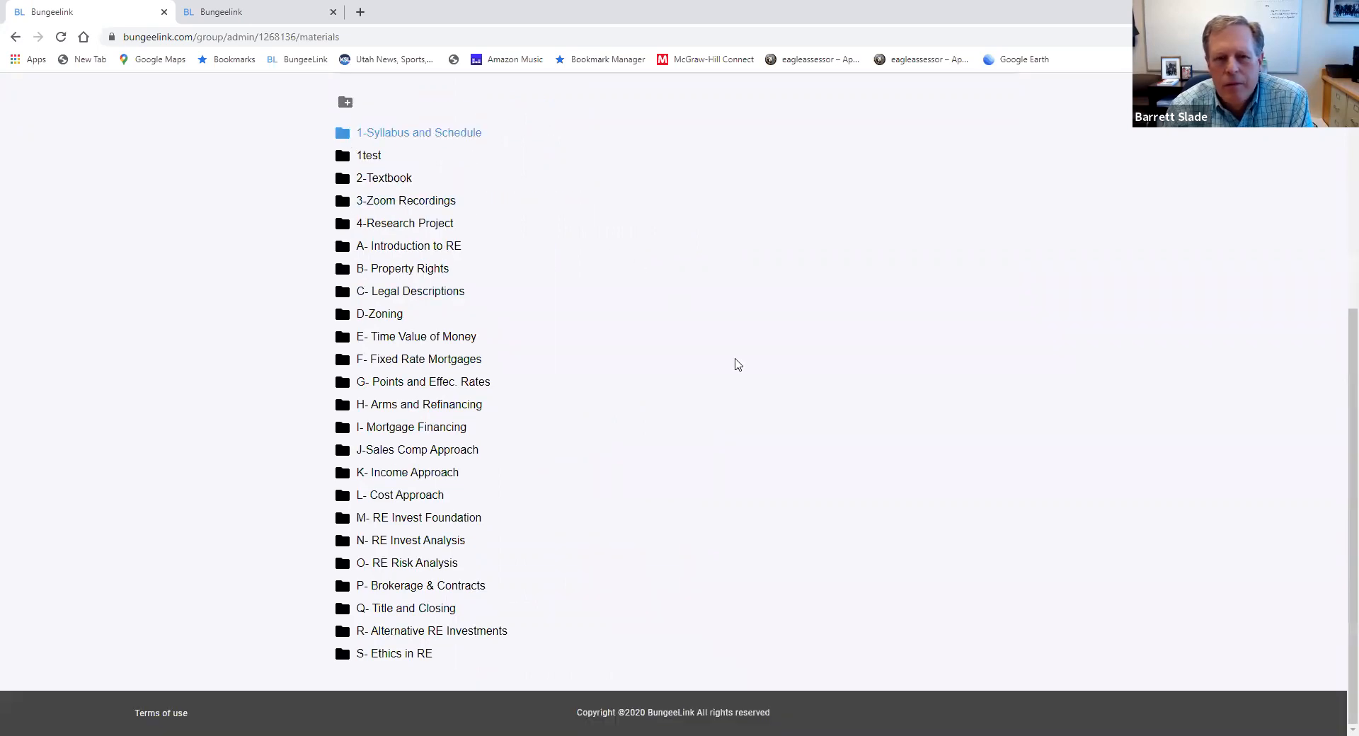
# Show the BungeeLink message box on the group's Messaging page, and select the first two members for external email
pyautogui.scroll(5, 734, 364)
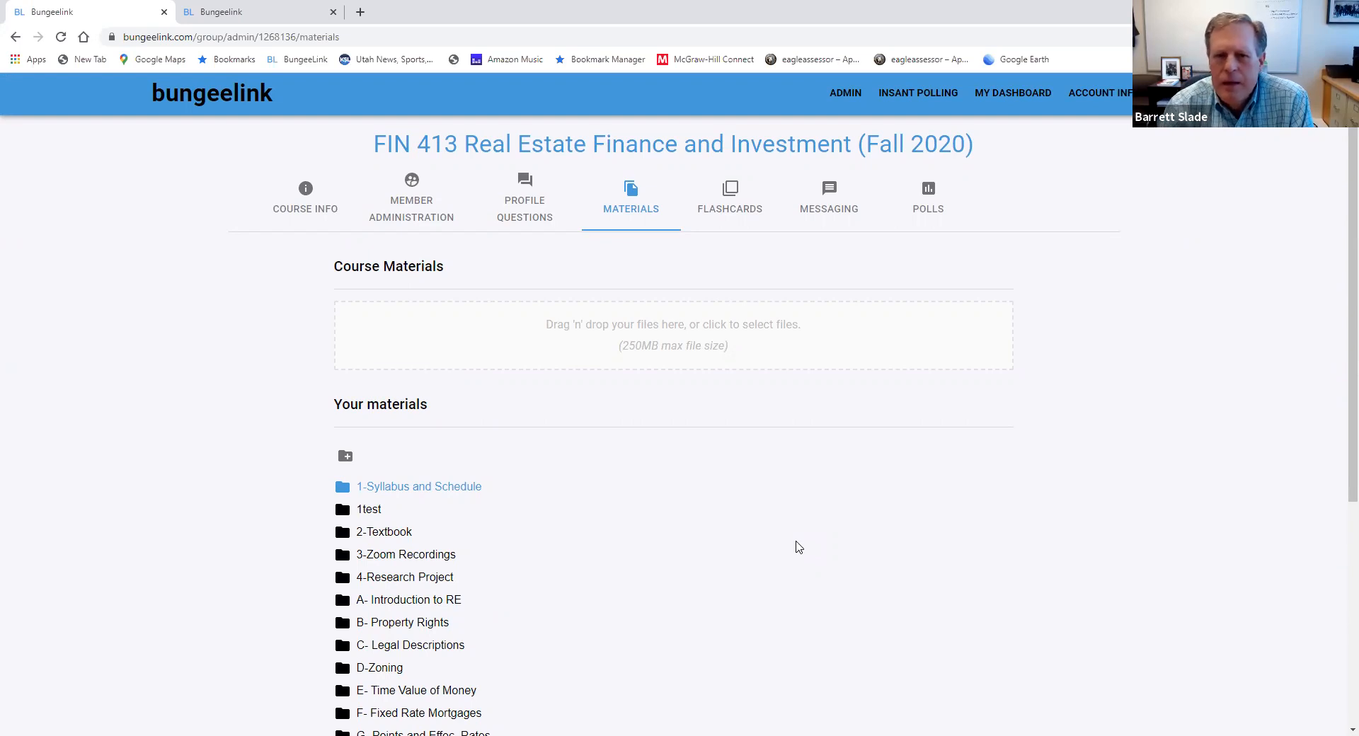
pyautogui.click(830, 206)
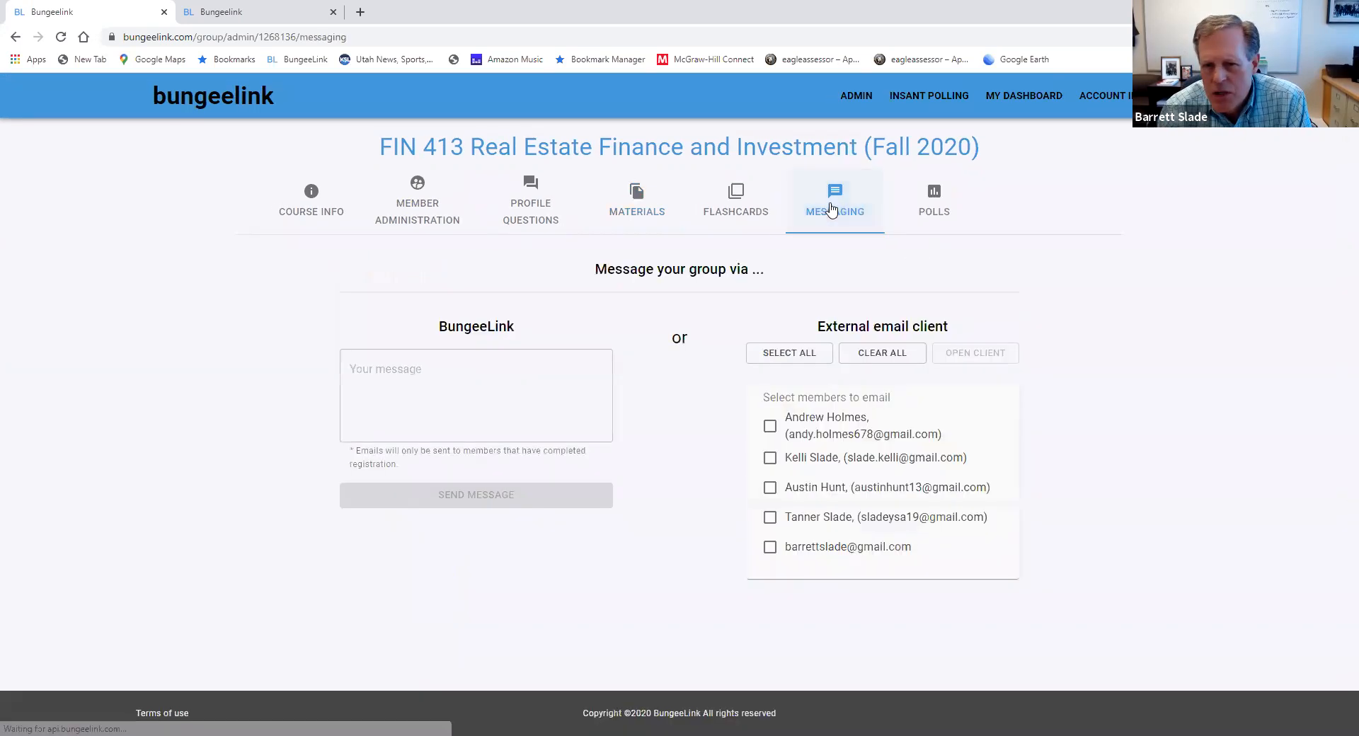
pyautogui.click(430, 376)
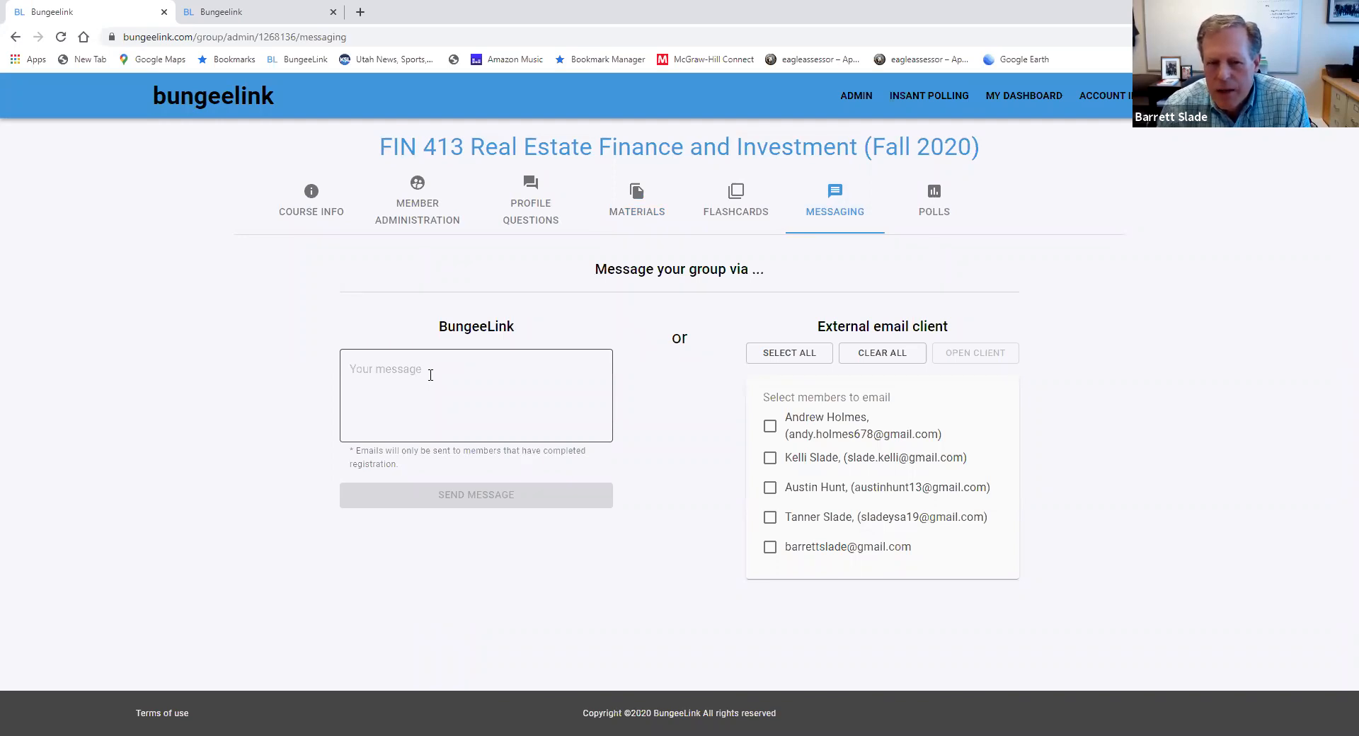
pyautogui.click(430, 375)
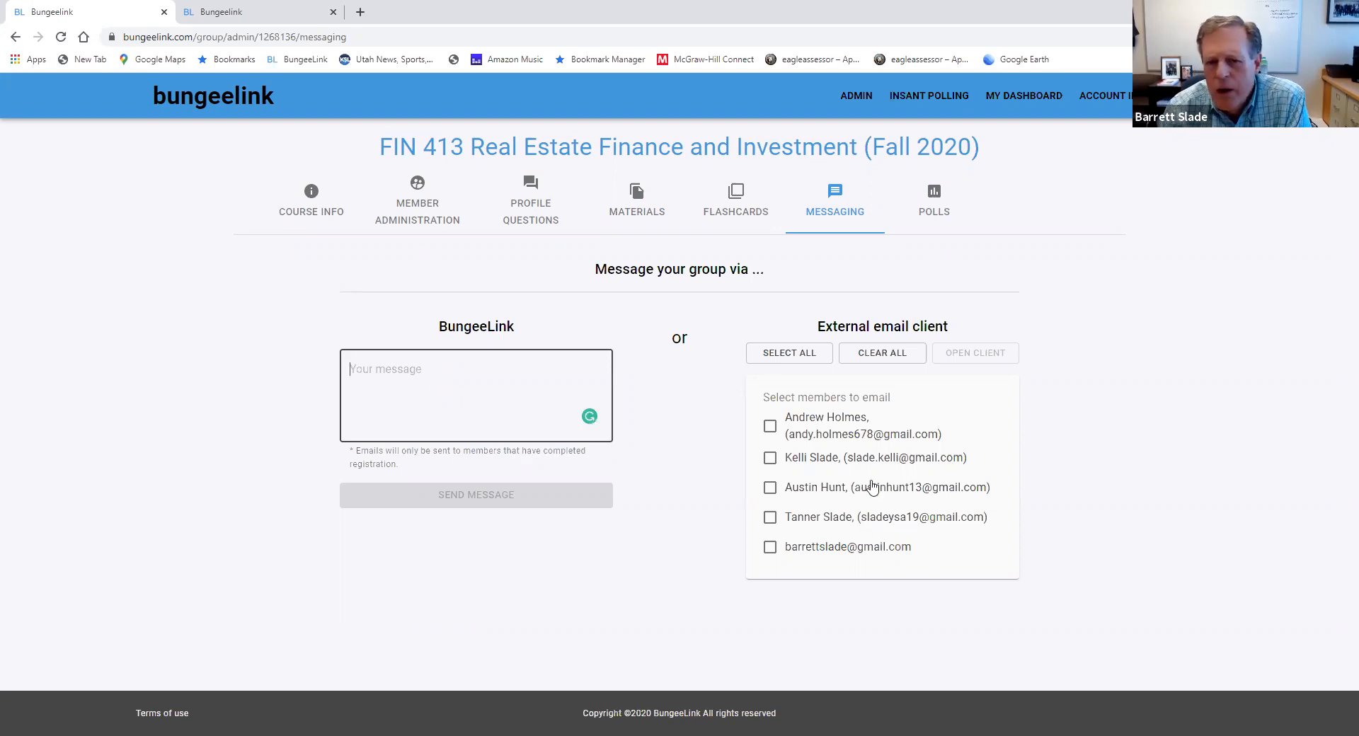
pyautogui.click(770, 426)
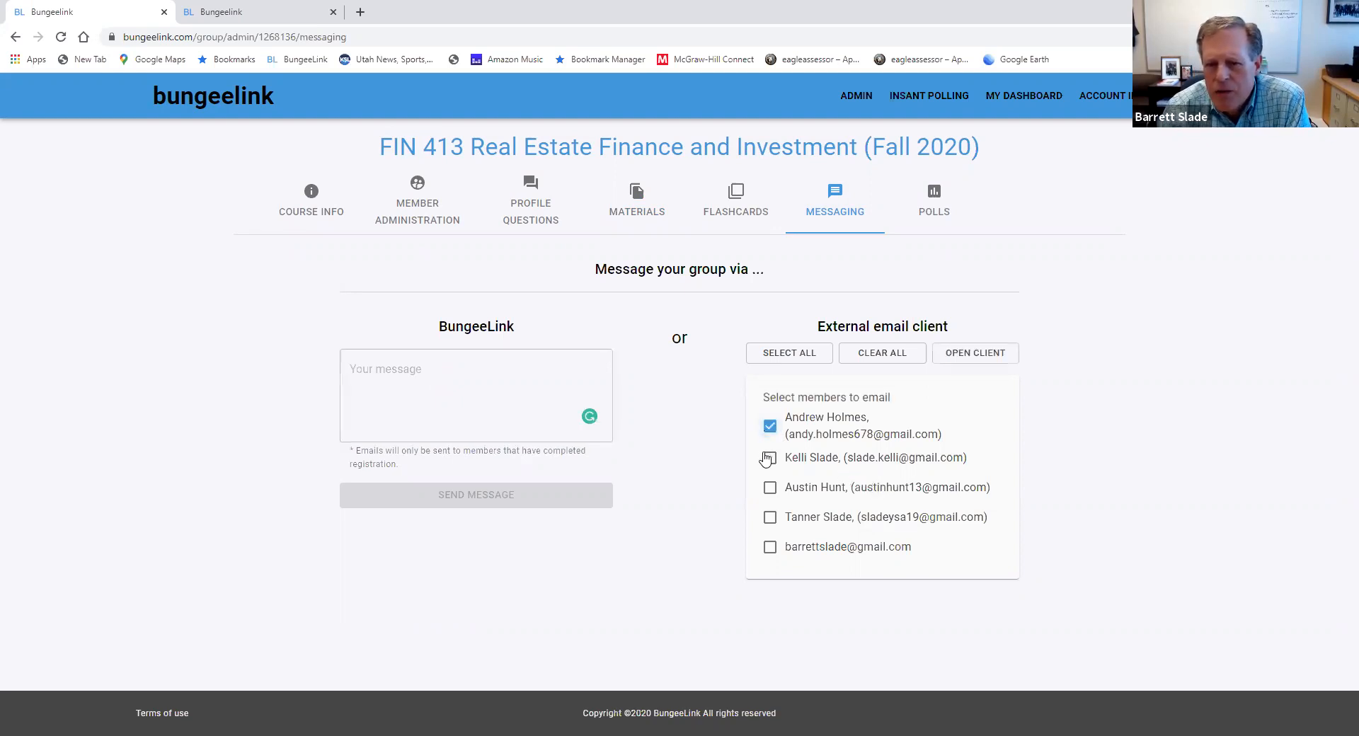
pyautogui.click(770, 458)
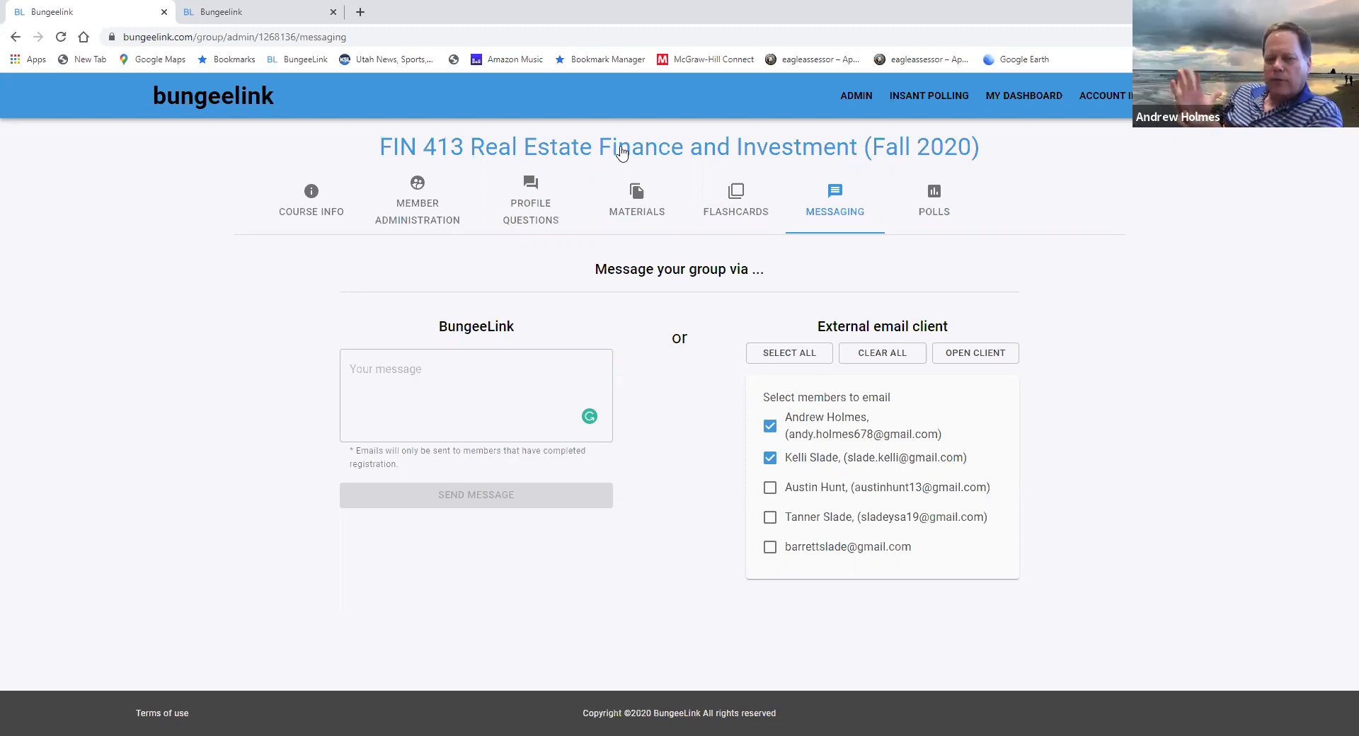
# Open a blank browser tab, close the one with the student view of the group, and return to the instructor's Messaging page
pyautogui.click(221, 13)
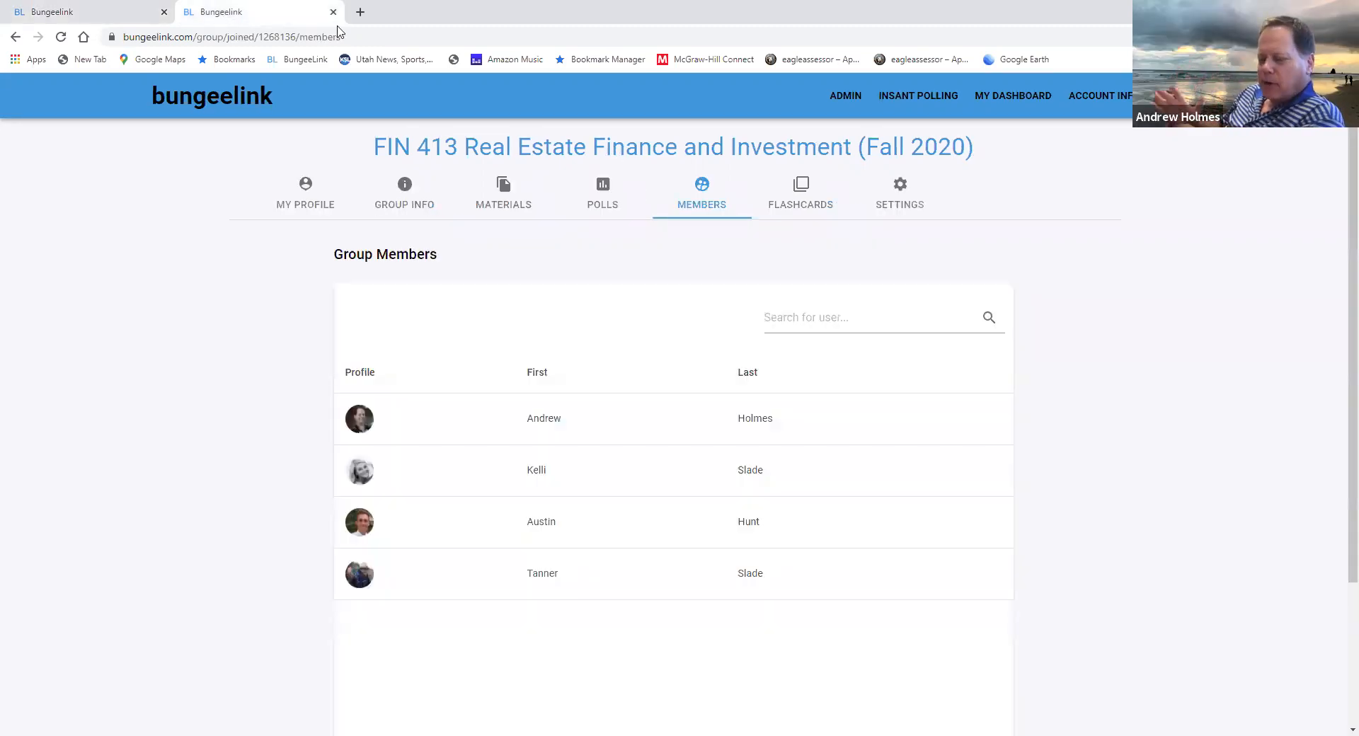
pyautogui.click(360, 12)
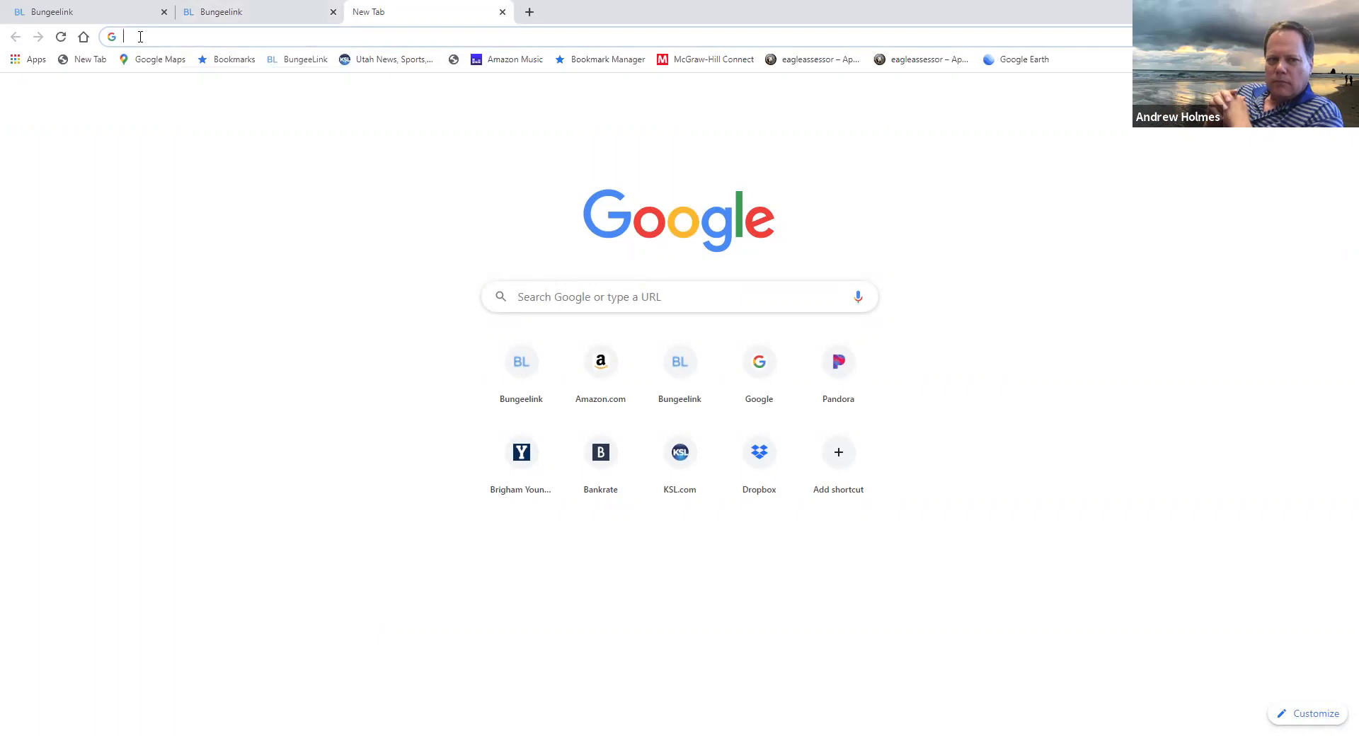
pyautogui.click(242, 14)
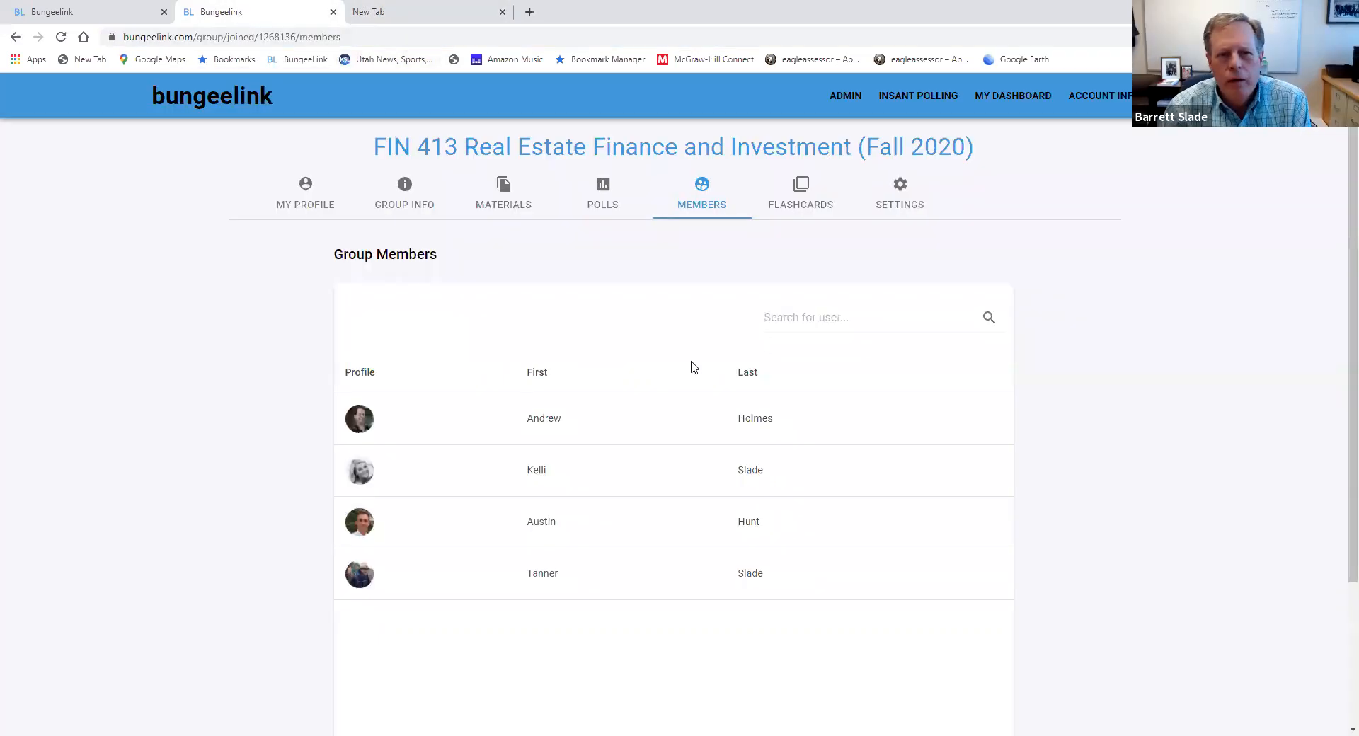
pyautogui.click(332, 12)
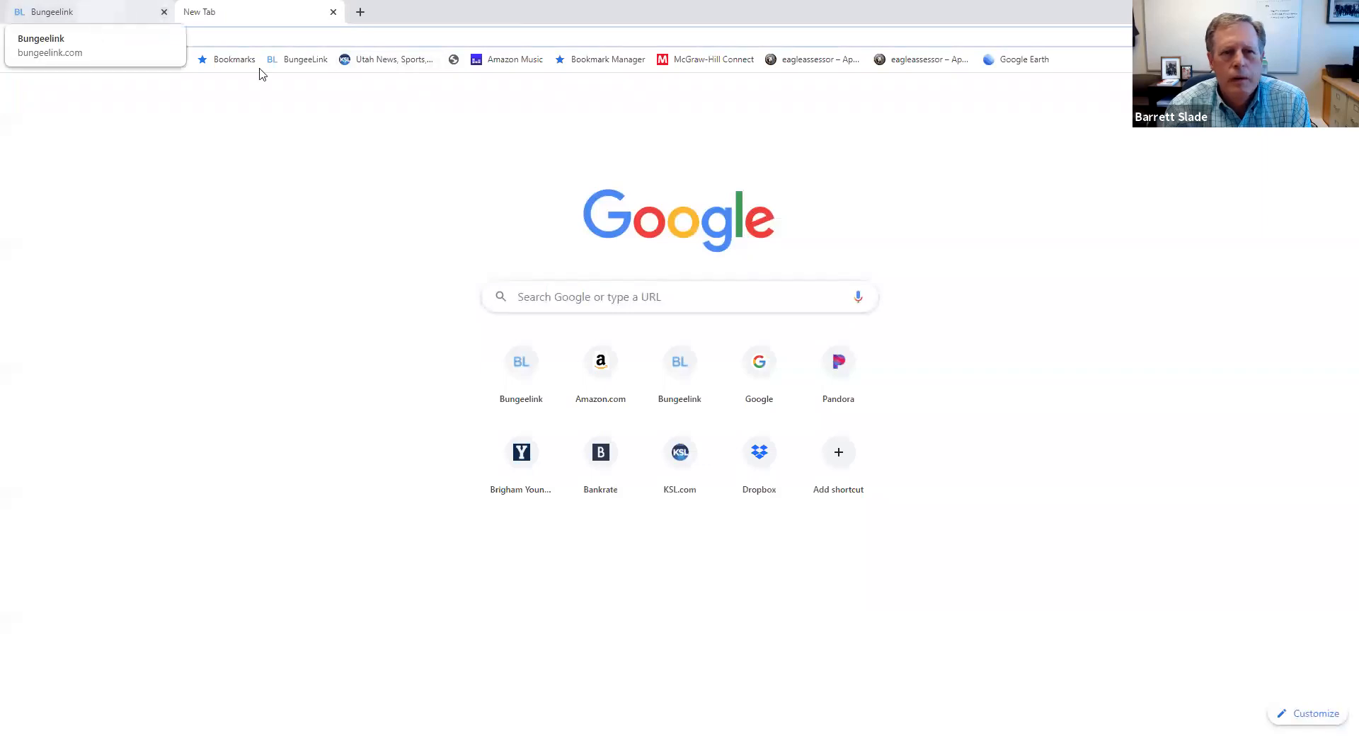
pyautogui.click(67, 16)
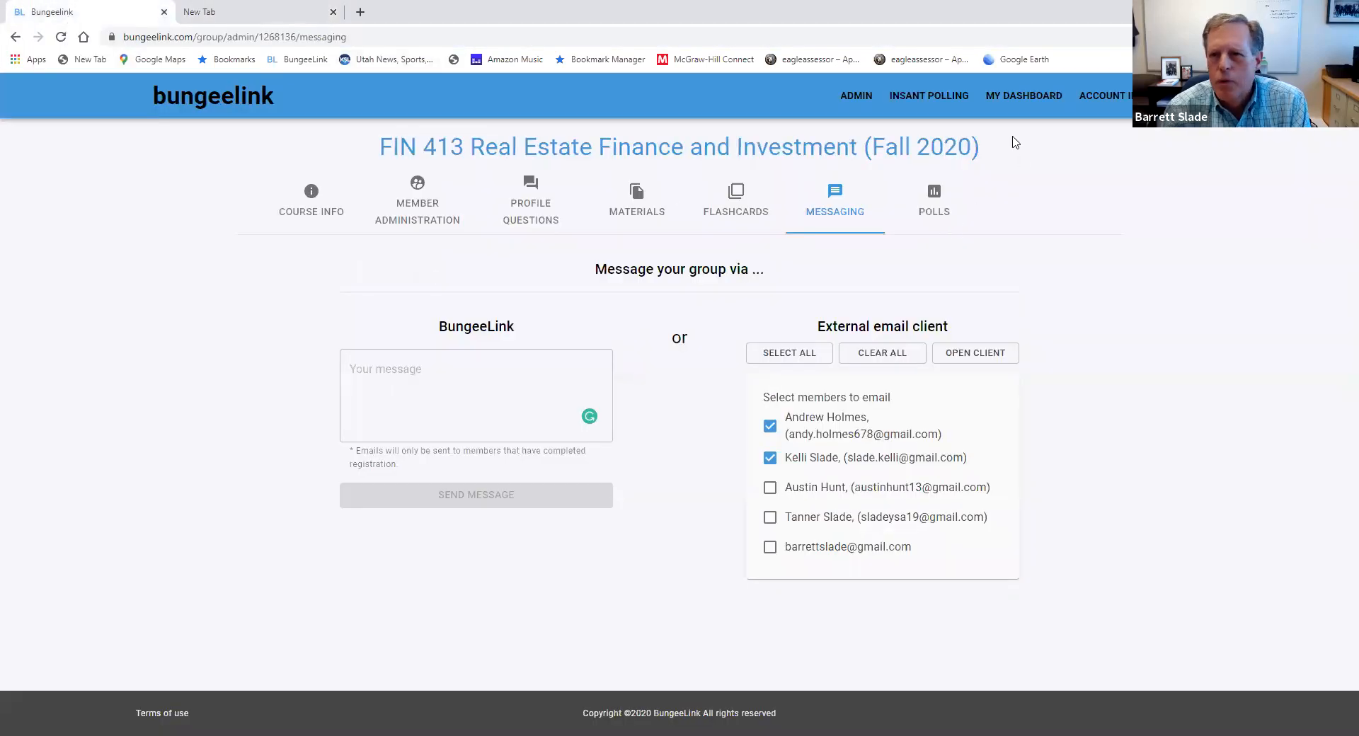
# Start creating a new group from the dashboard and choose Academic as its group type
pyautogui.click(1021, 102)
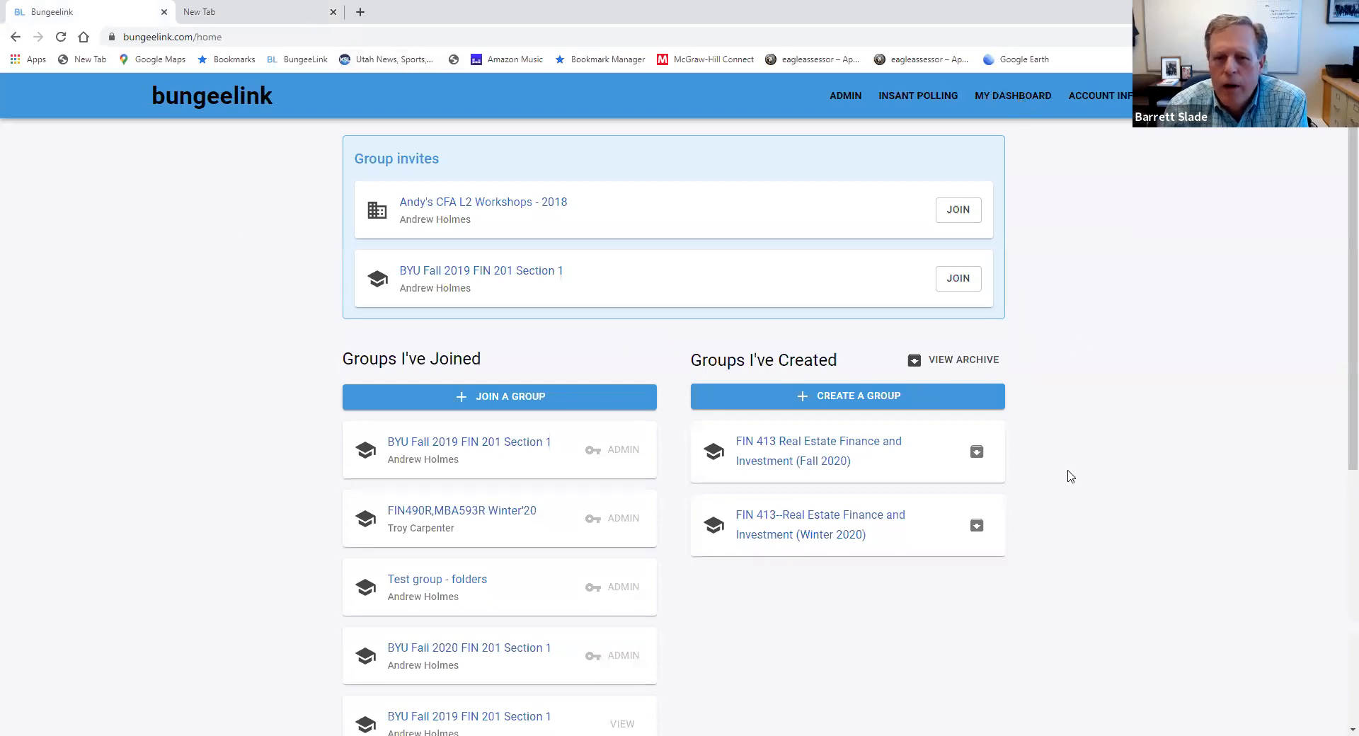
pyautogui.click(837, 401)
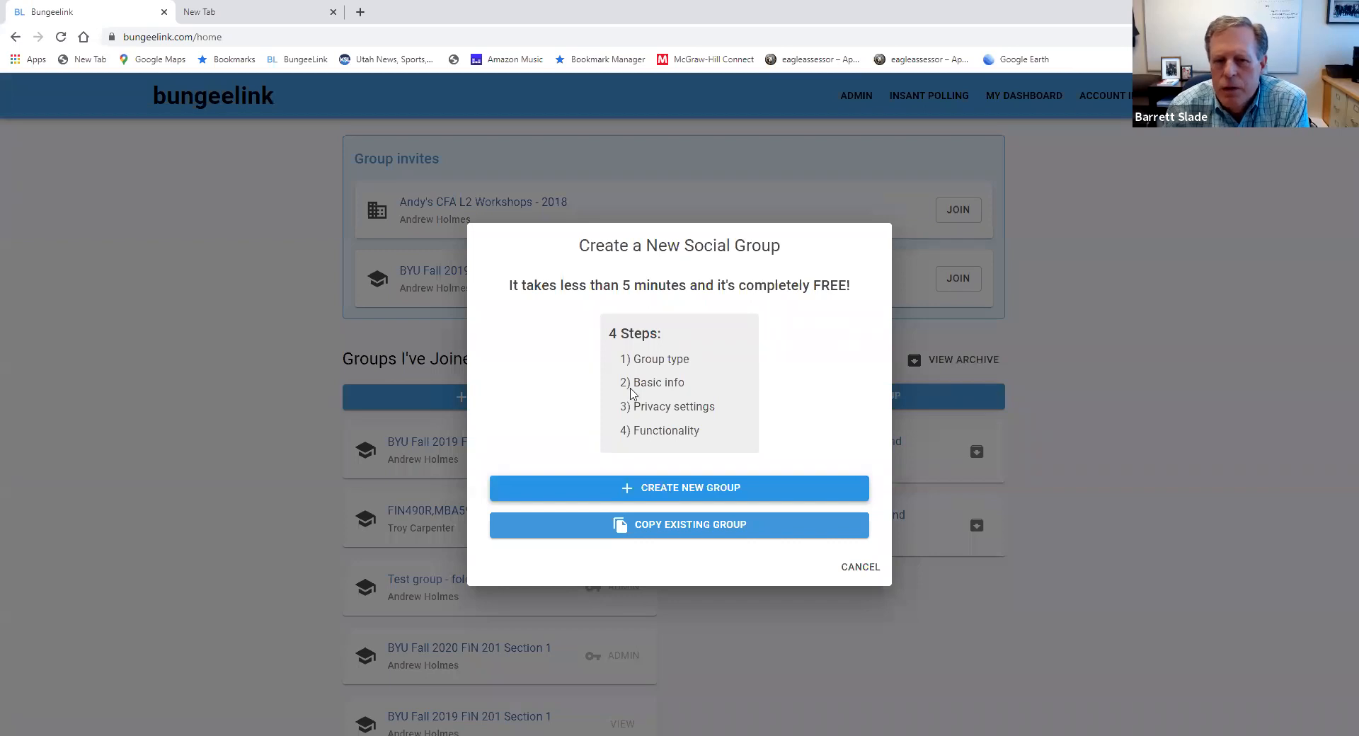
pyautogui.click(684, 495)
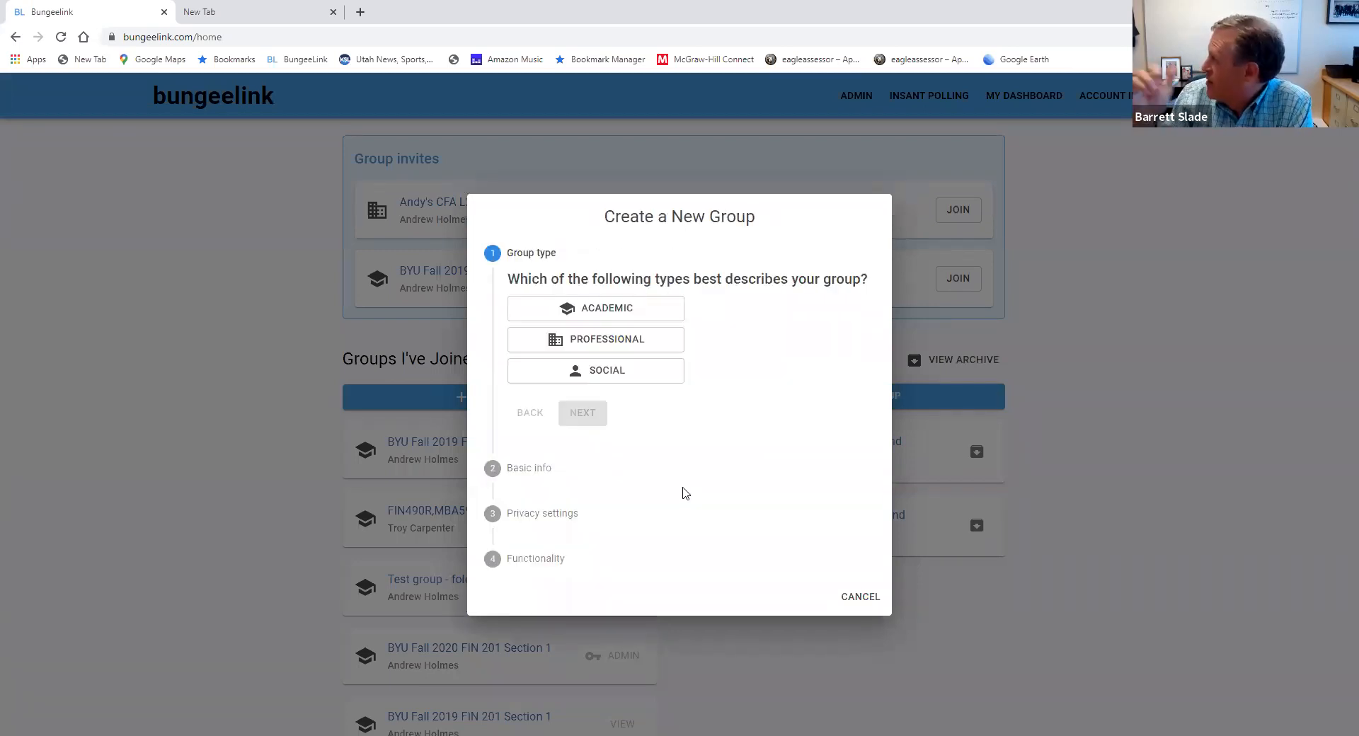
pyautogui.click(602, 315)
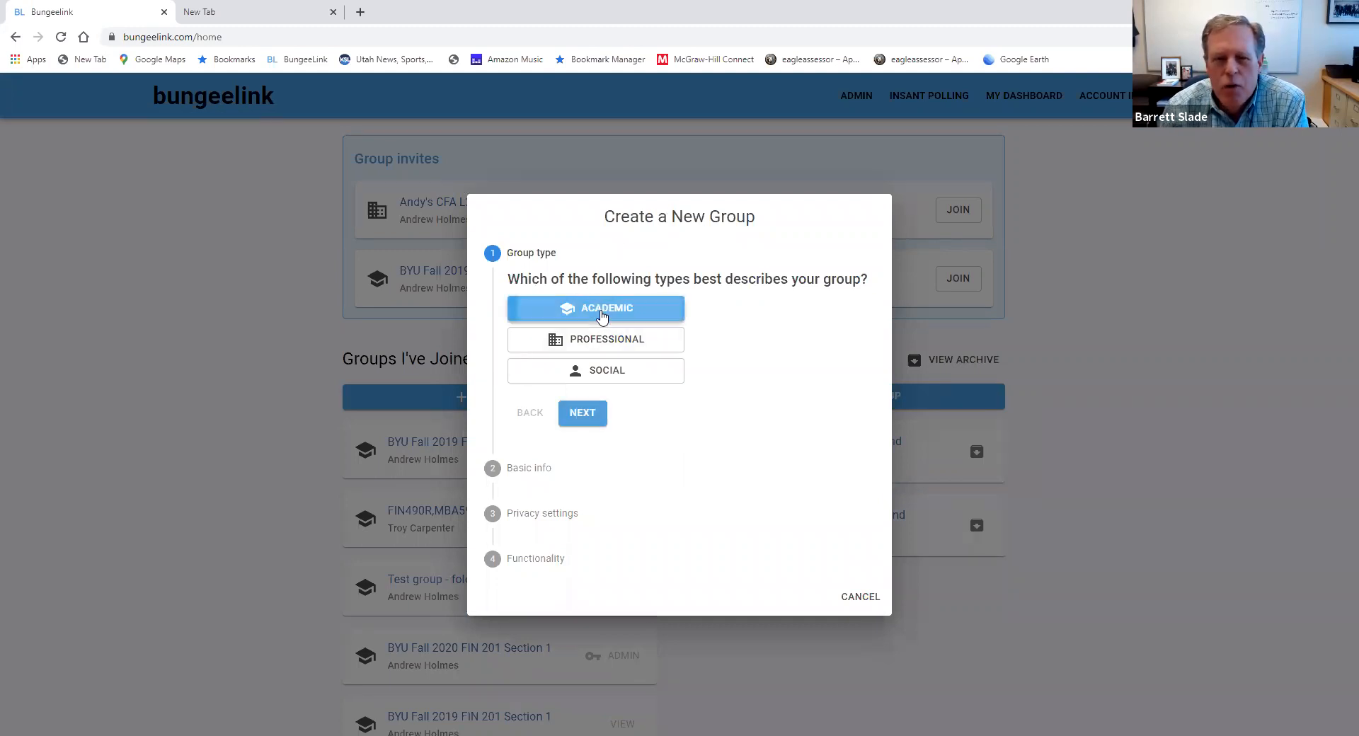
pyautogui.click(583, 414)
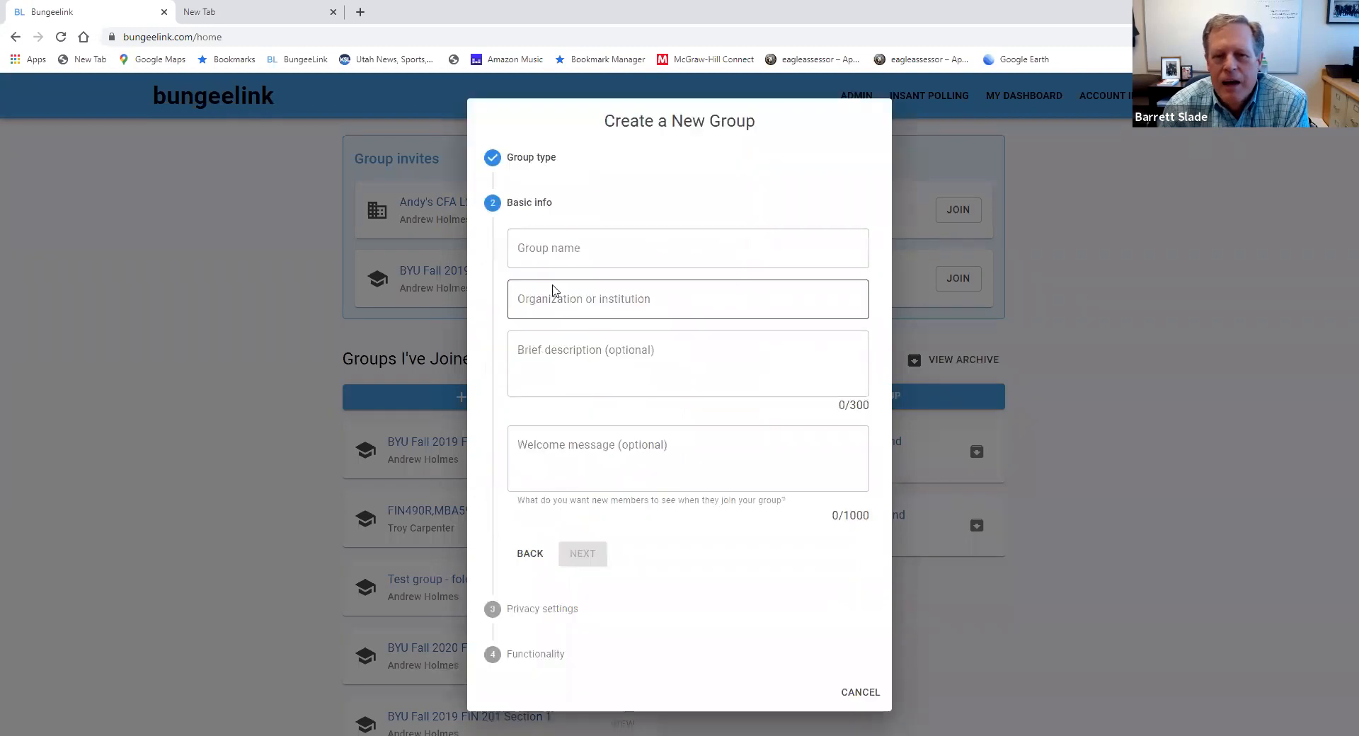
# Fill in the basic info with group name sdfasdf and asdf for the organization, brief description and welcome message
pyautogui.click(549, 246)
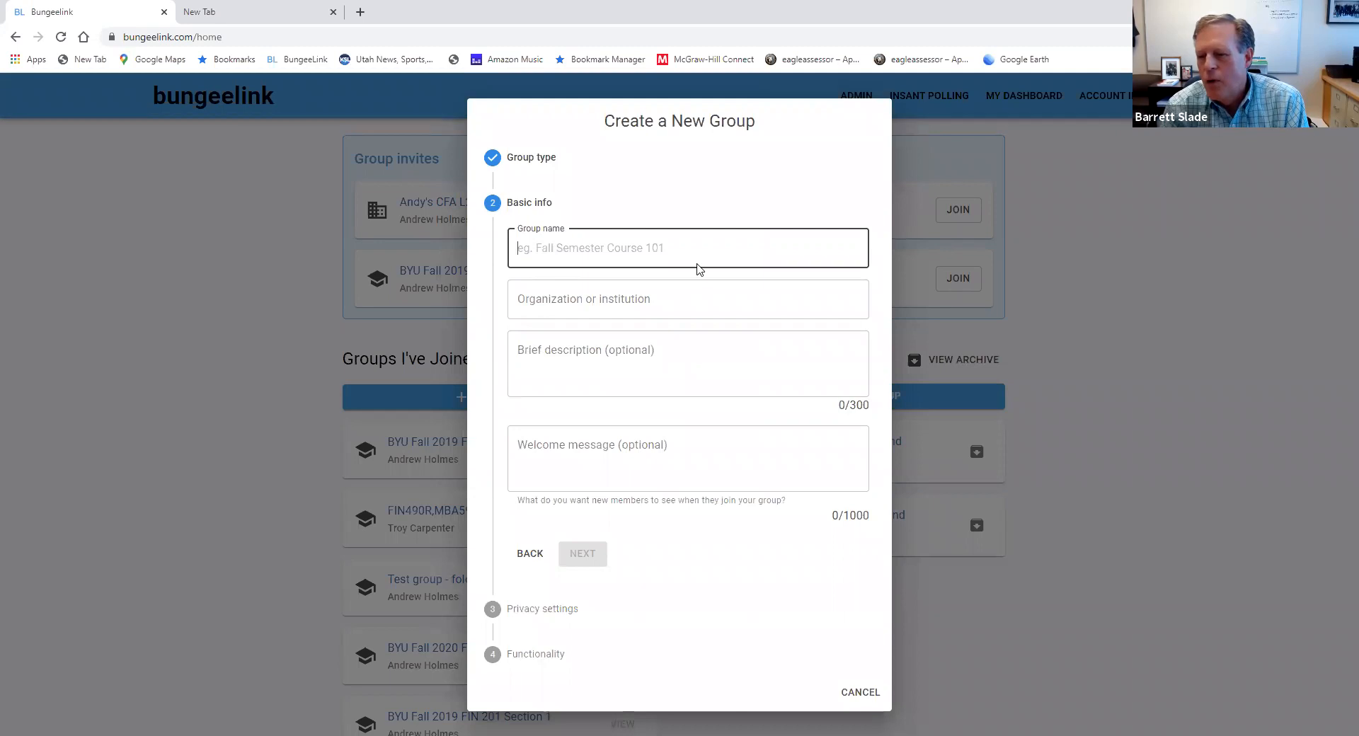
pyautogui.click(479, 247)
pyautogui.write('sdfasdf')
pyautogui.click(524, 297)
pyautogui.write('asdf')
pyautogui.click(542, 357)
pyautogui.write('asdf')
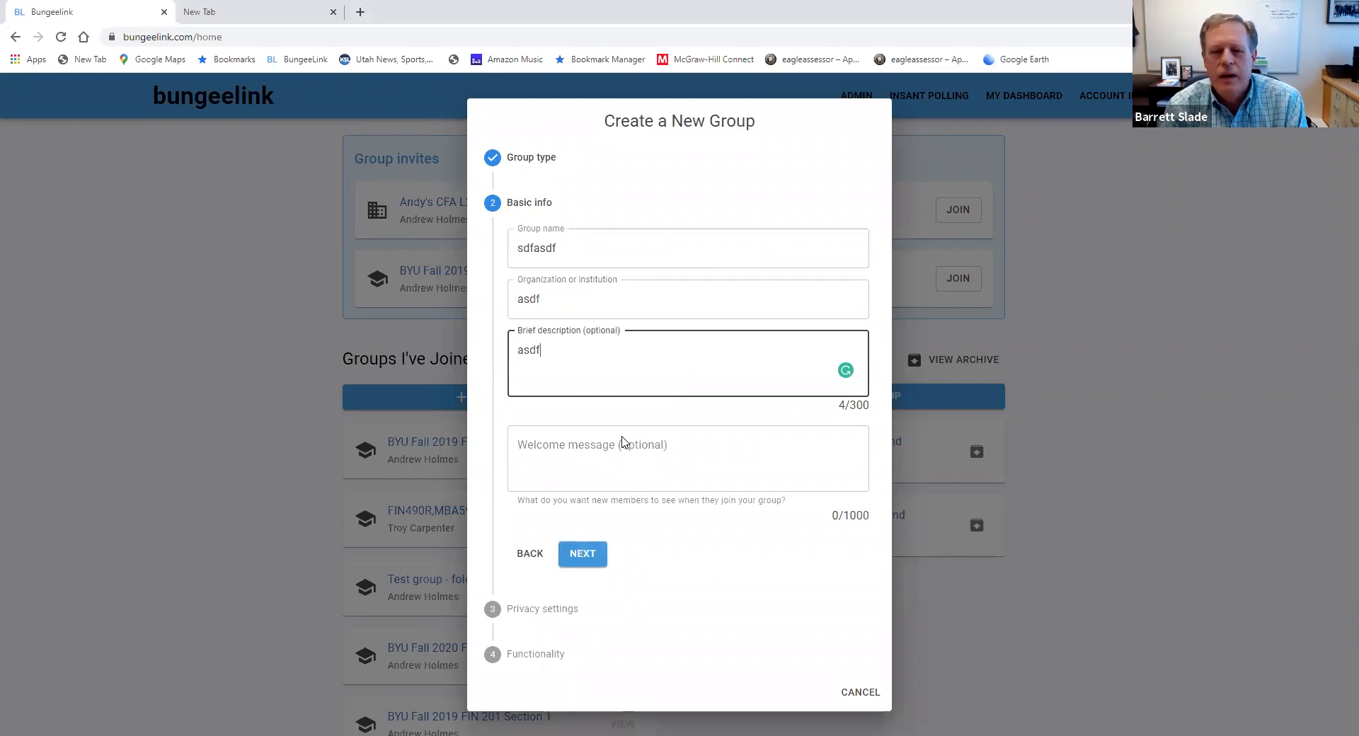
pyautogui.click(622, 442)
pyautogui.write('asdf')
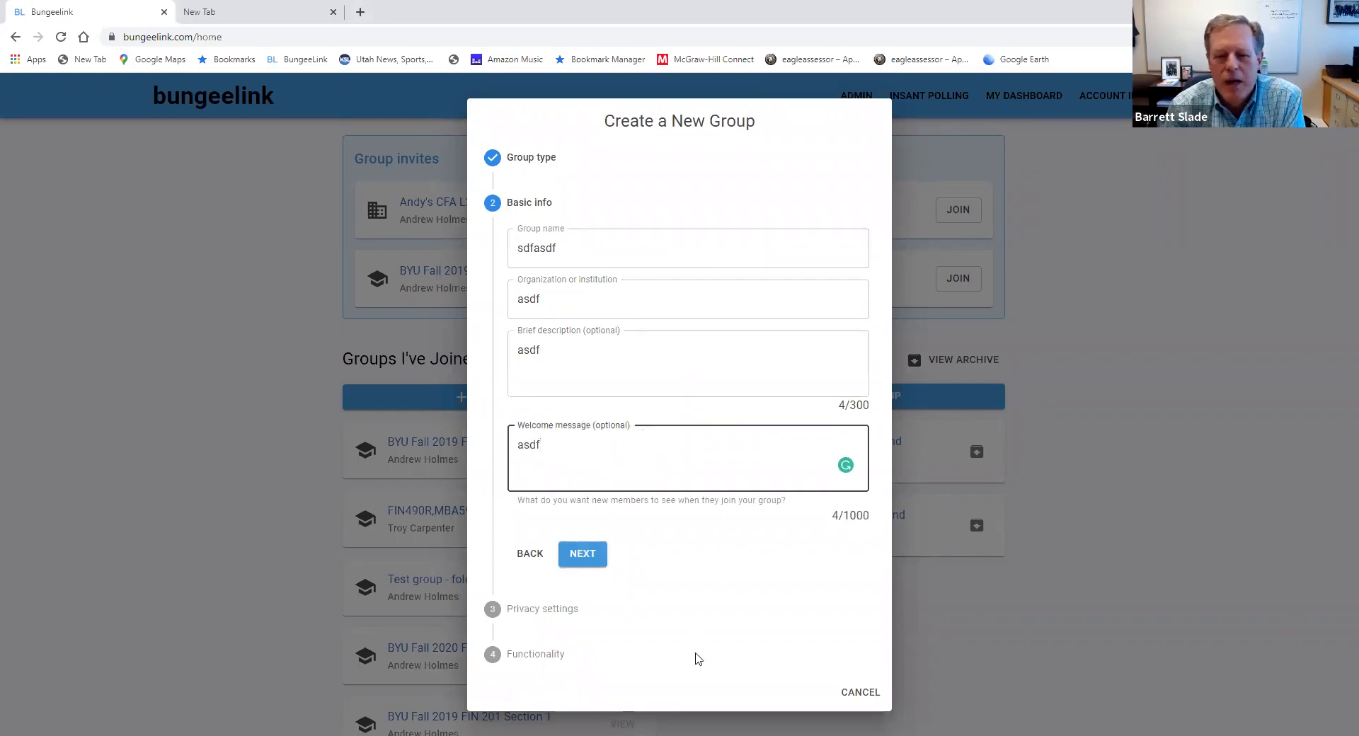
pyautogui.click(584, 559)
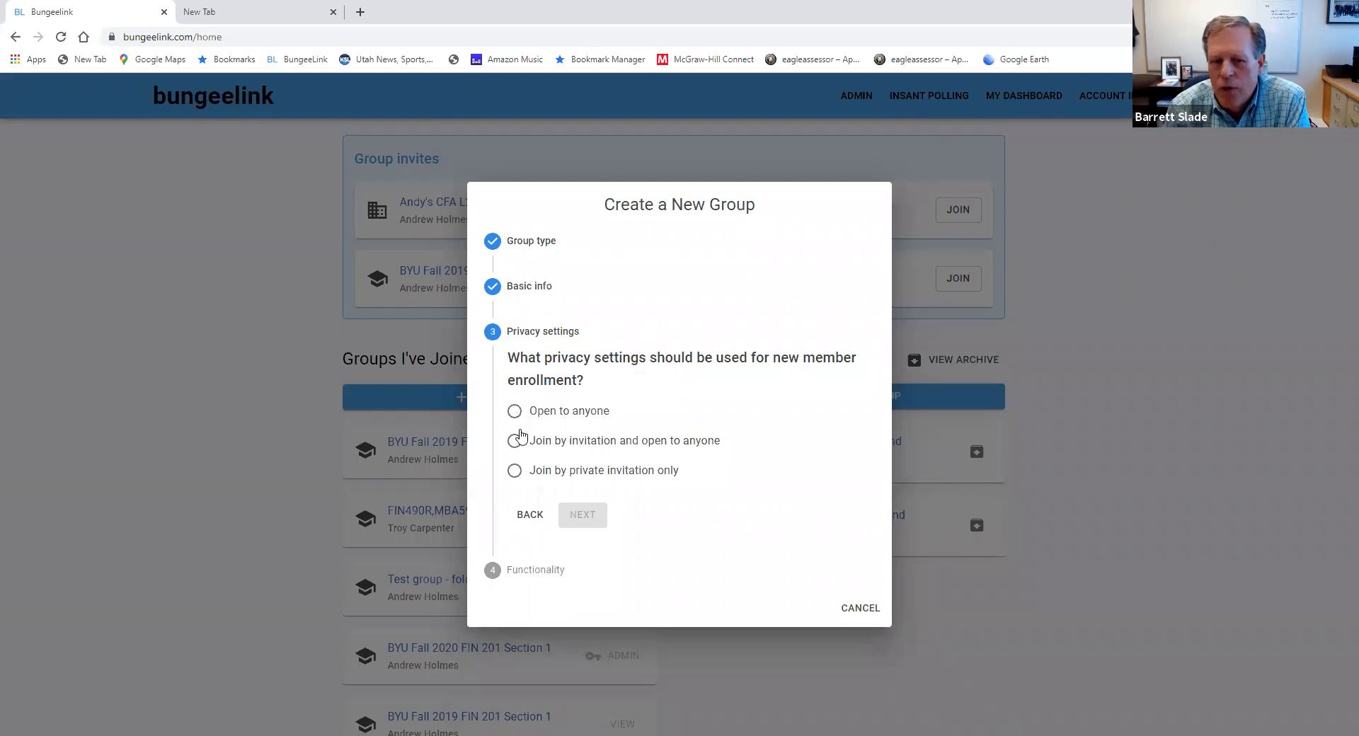
# Create the group with joining by private invitation only, profiles viewable by creator and members, and profile image required
pyautogui.click(515, 471)
pyautogui.click(577, 520)
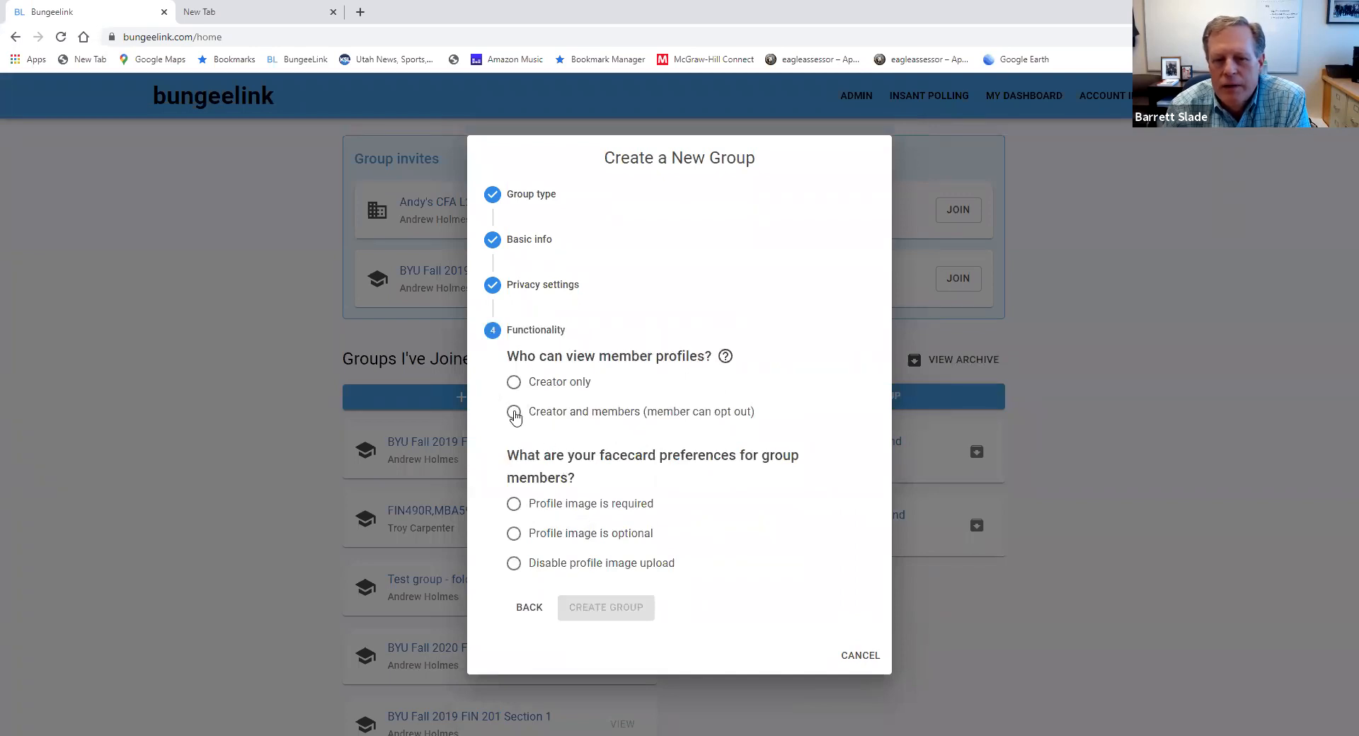
pyautogui.click(515, 414)
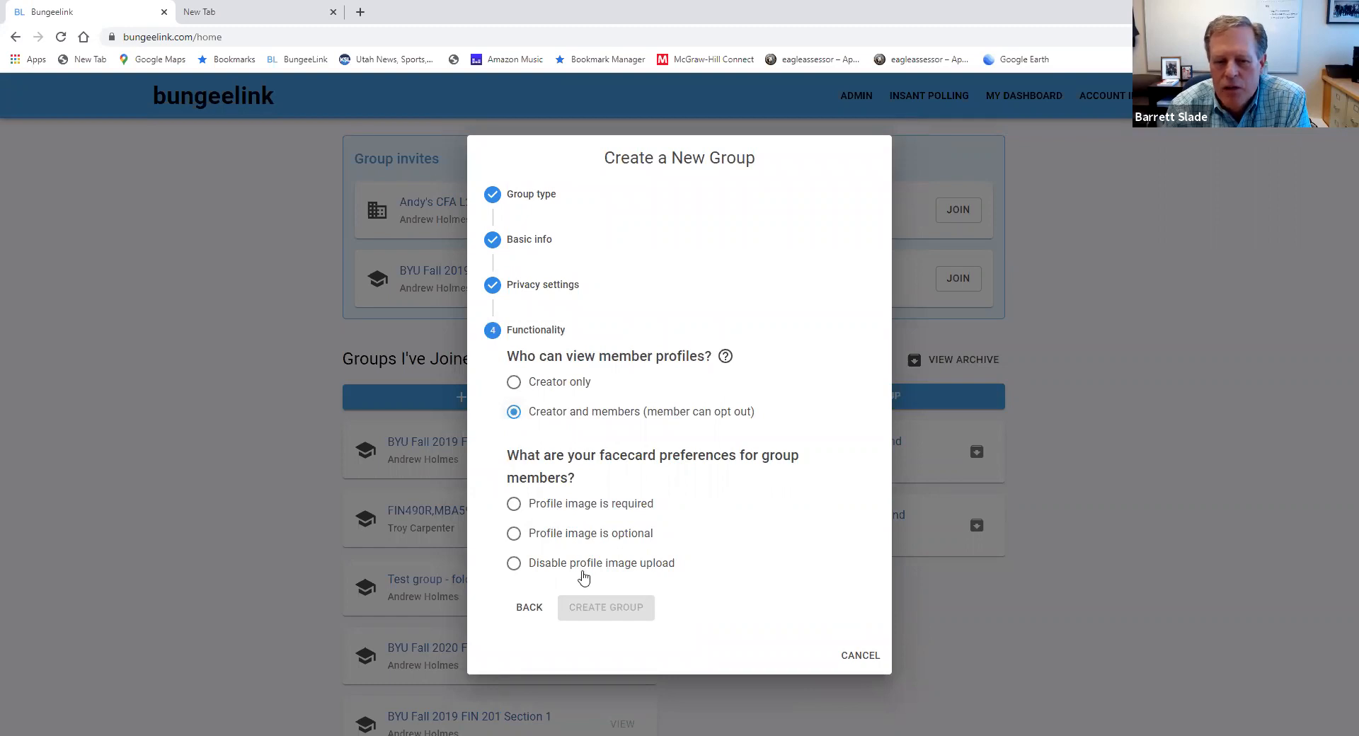
pyautogui.click(515, 504)
pyautogui.click(629, 622)
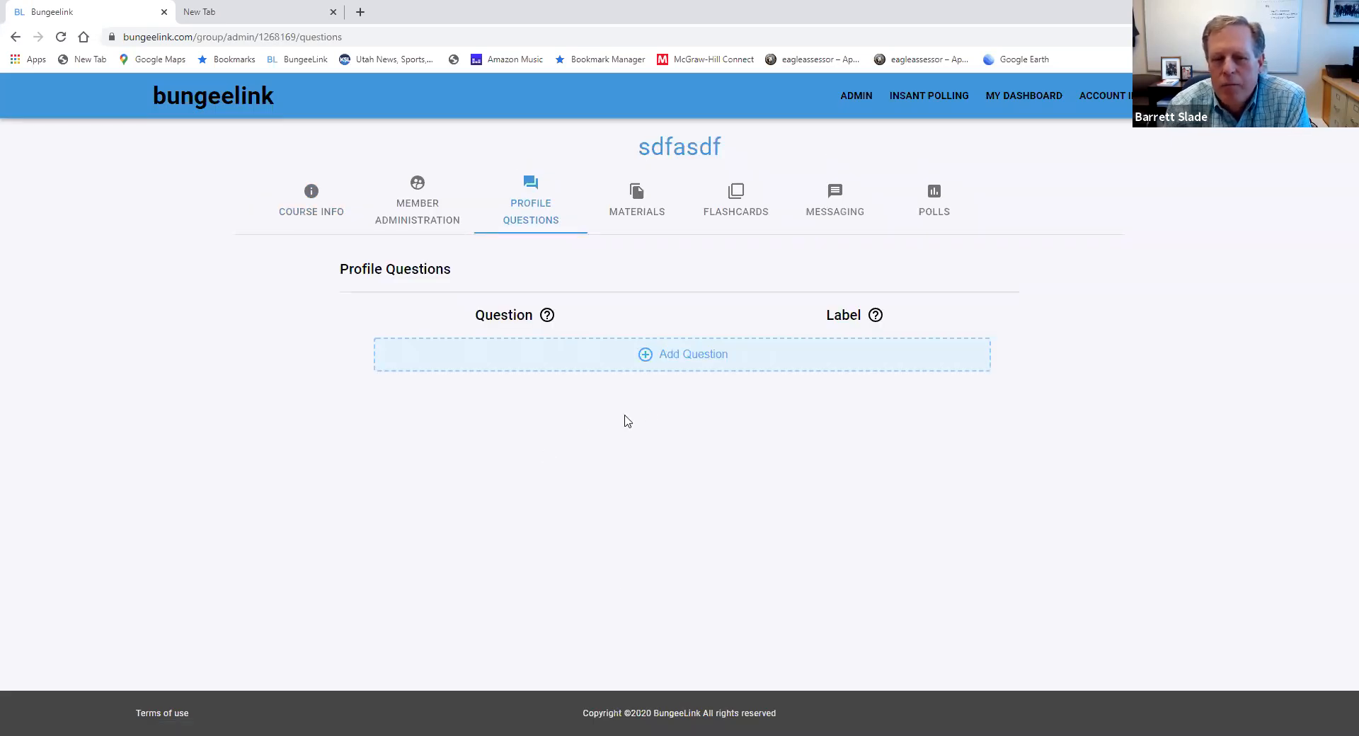
# Add the profile question "What are you hobbies?" with the label Hobbies, followed by a second blank question row
pyautogui.click(681, 363)
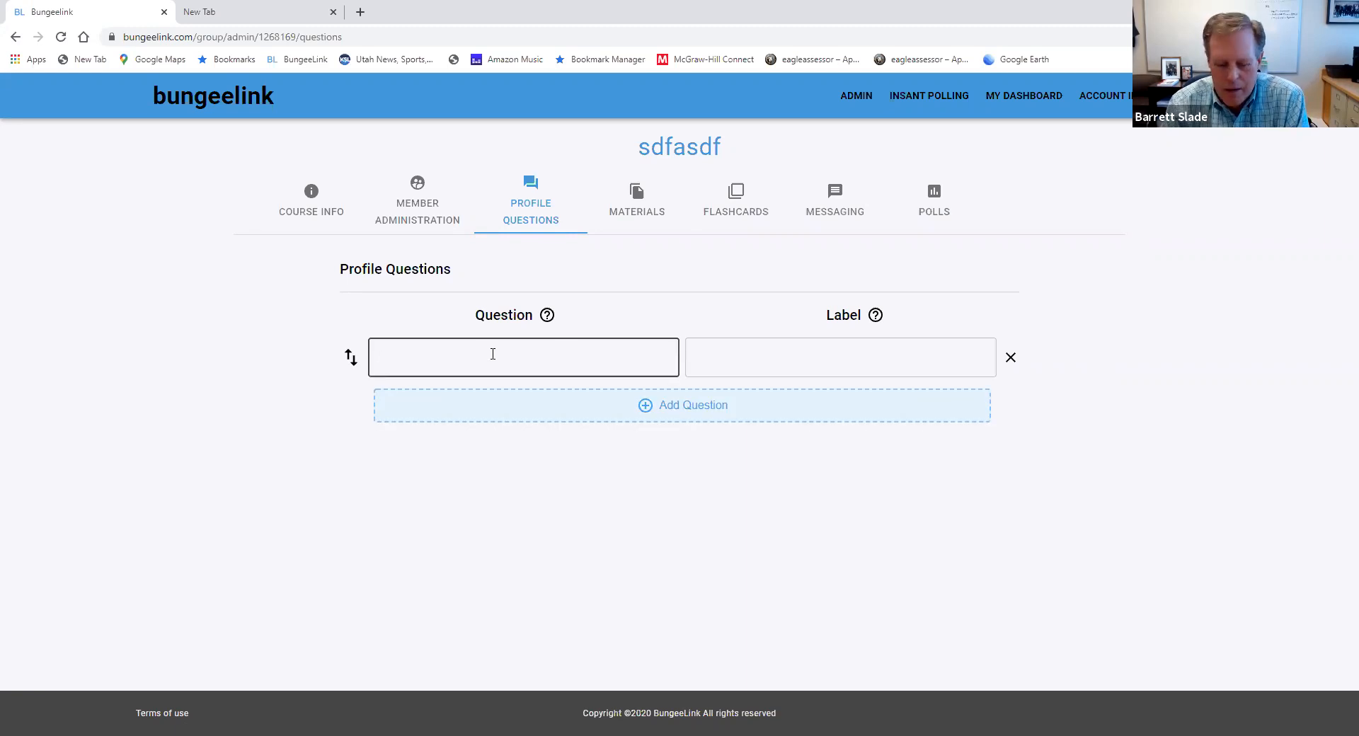
pyautogui.write('Wh')
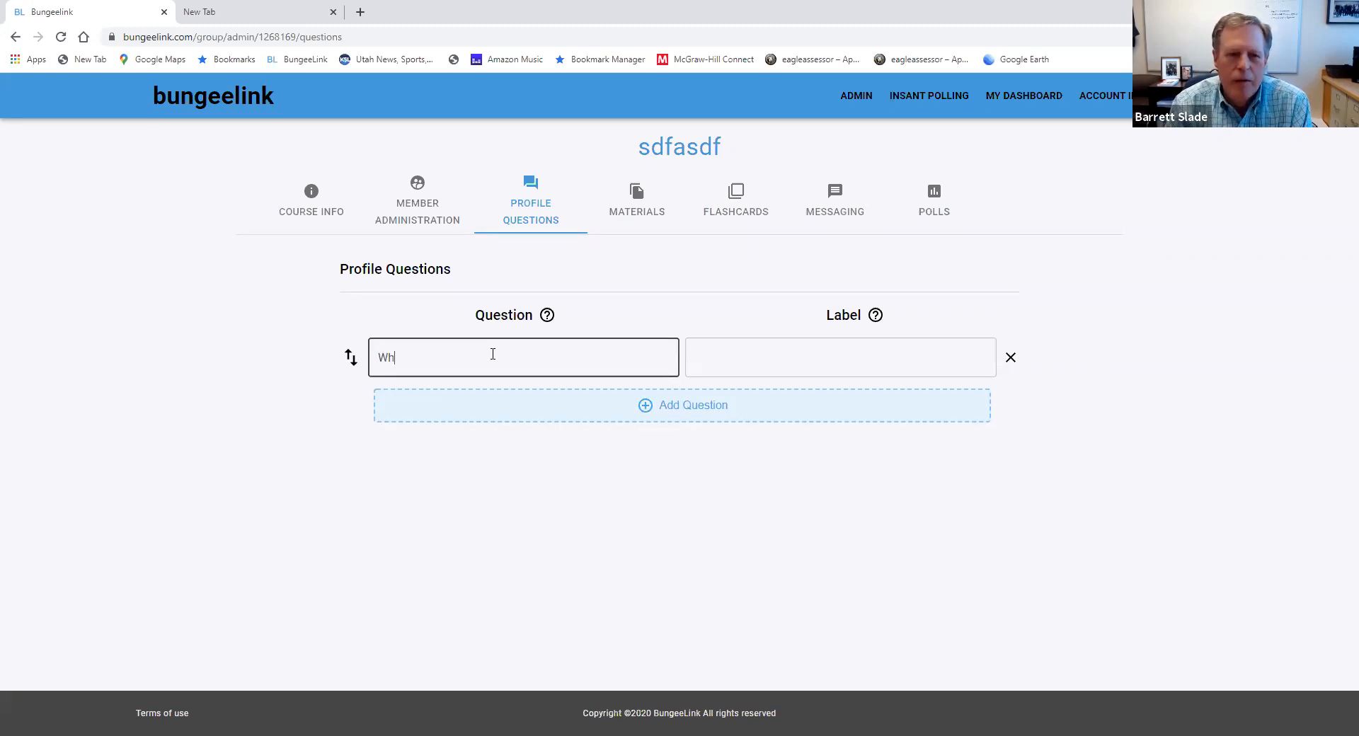
pyautogui.write('at are you ')
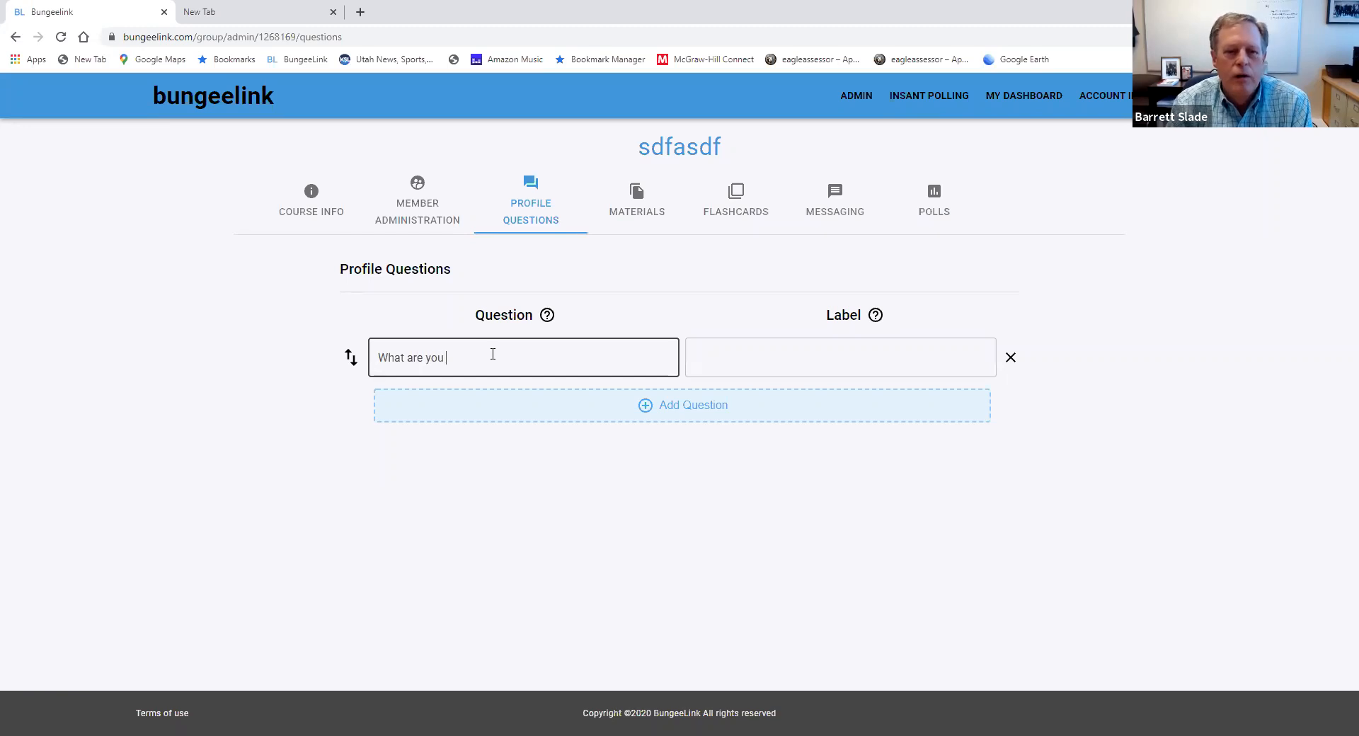
pyautogui.write('hobbies')
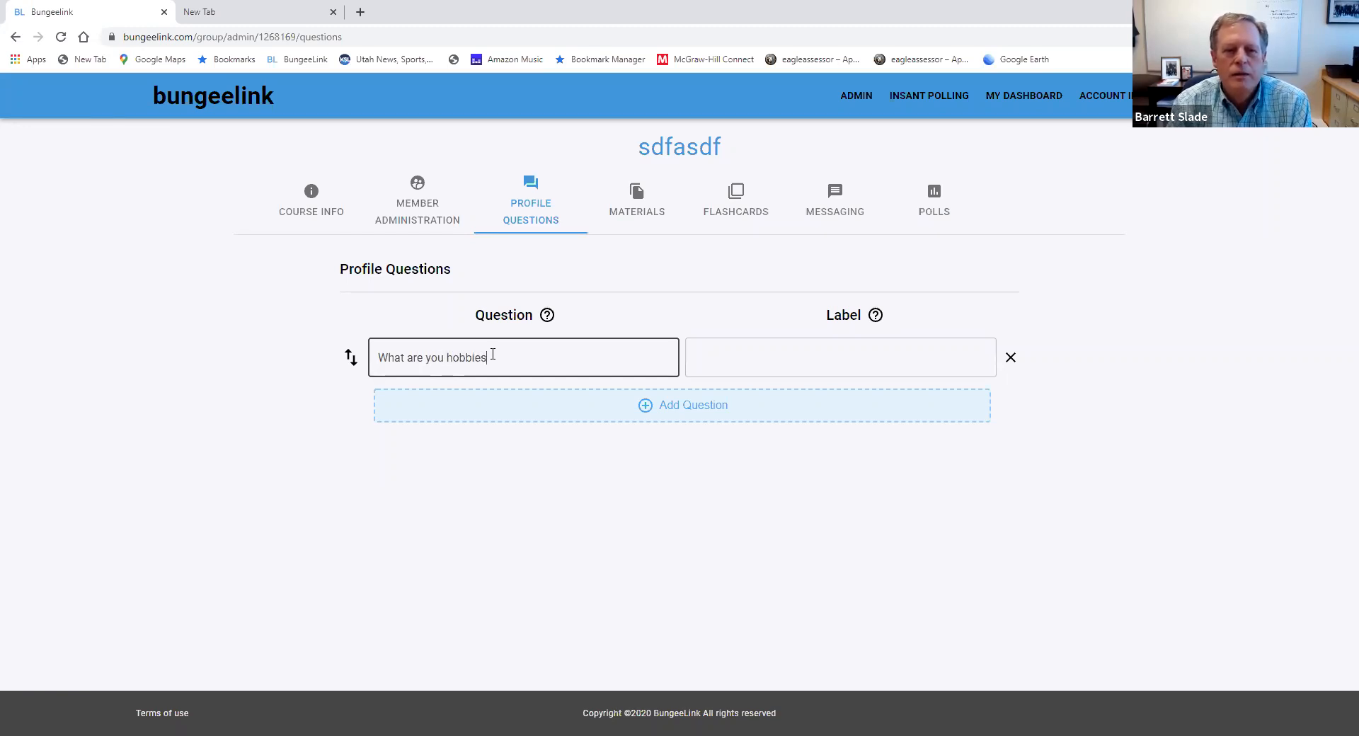
pyautogui.write('?')
pyautogui.click(775, 358)
pyautogui.write('Hb')
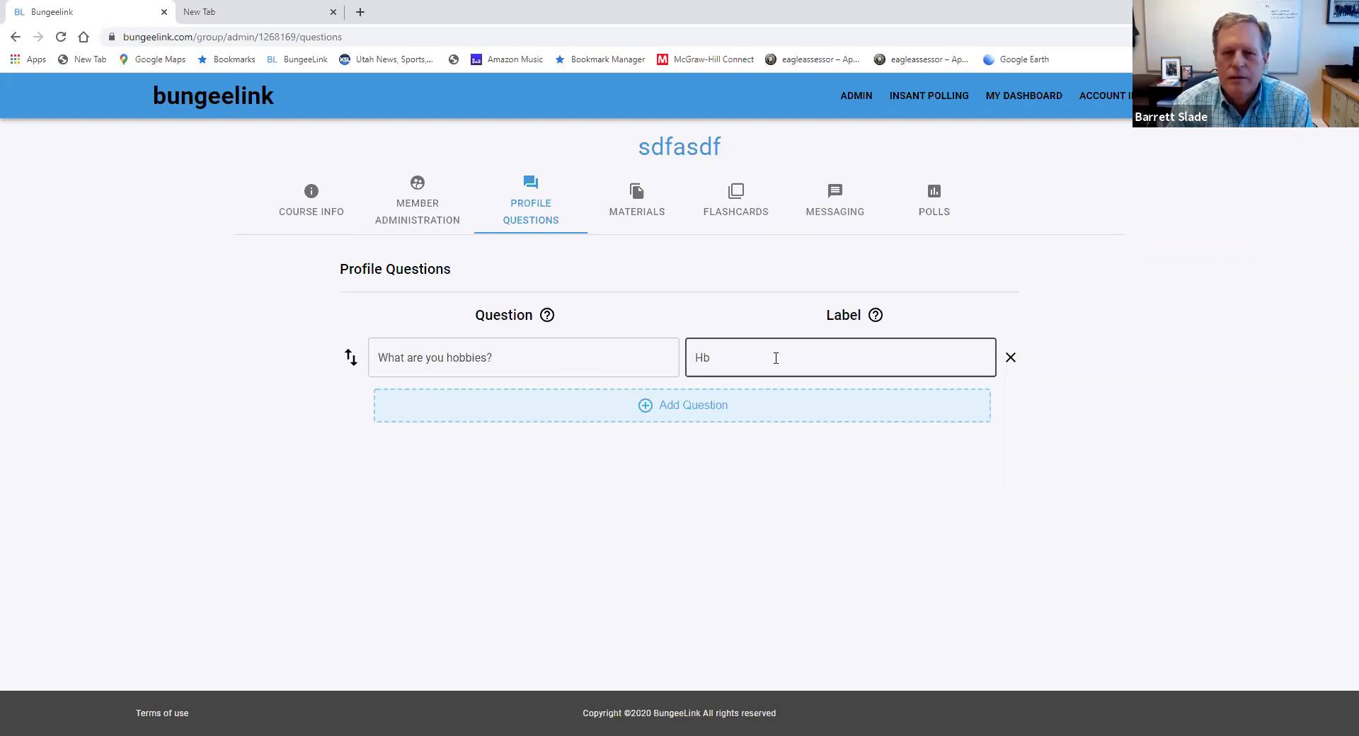
pyautogui.press('BackSpace')
pyautogui.write('obbies')
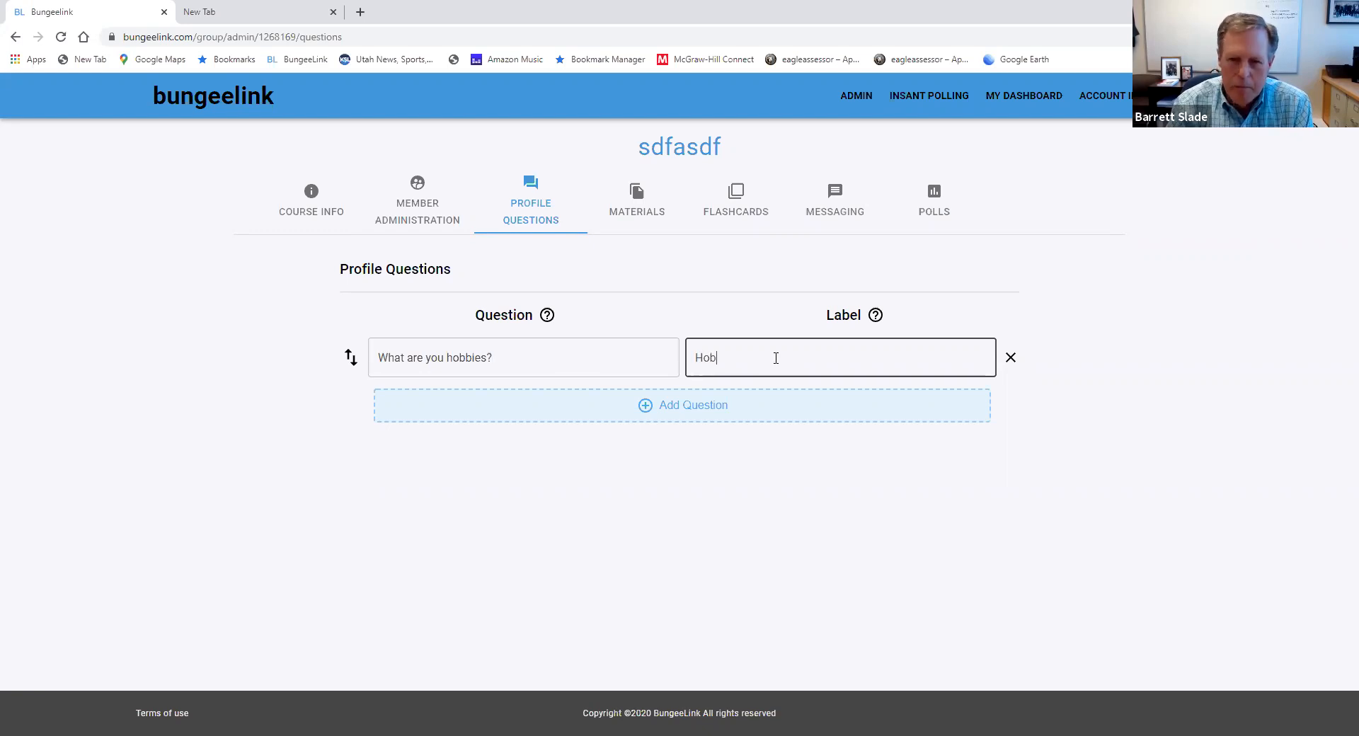
pyautogui.click(627, 409)
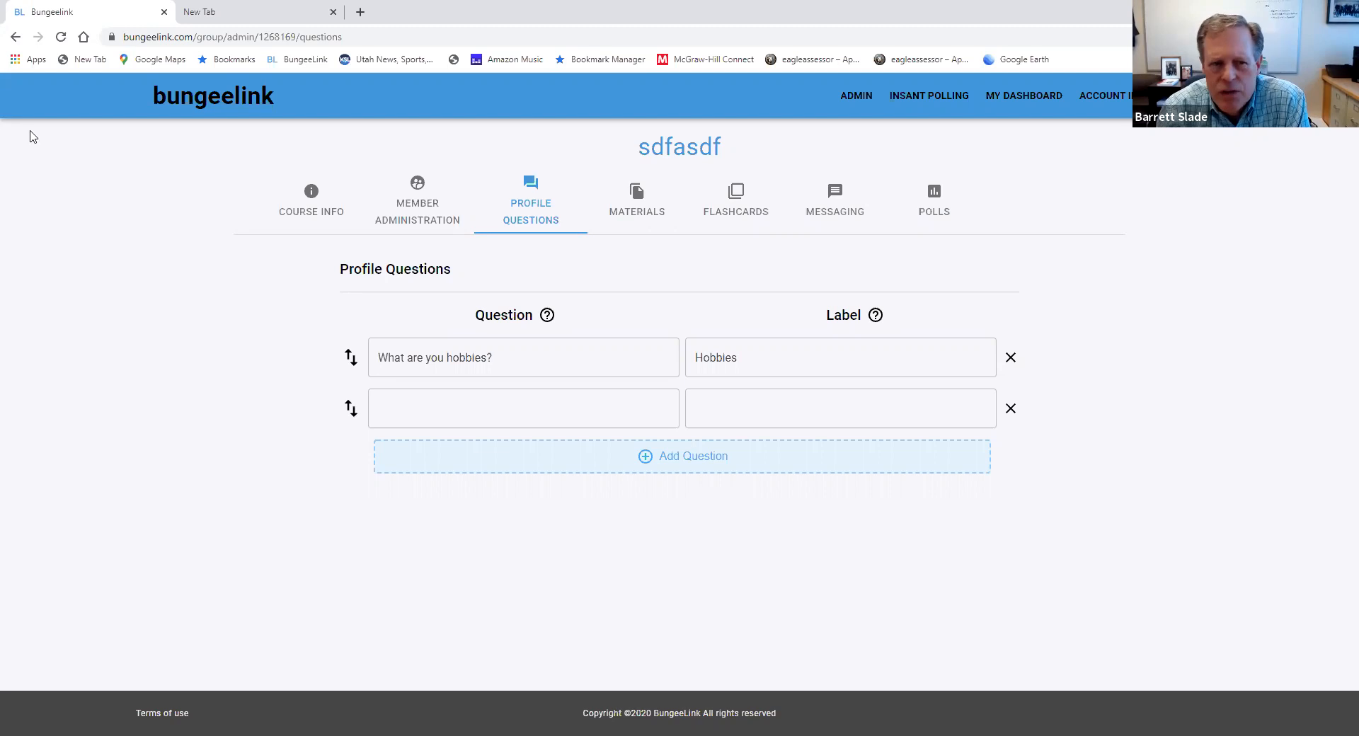
# Review the new group's Course Info and Member Administration pages, and open the field for adding a new member
pyautogui.click(317, 206)
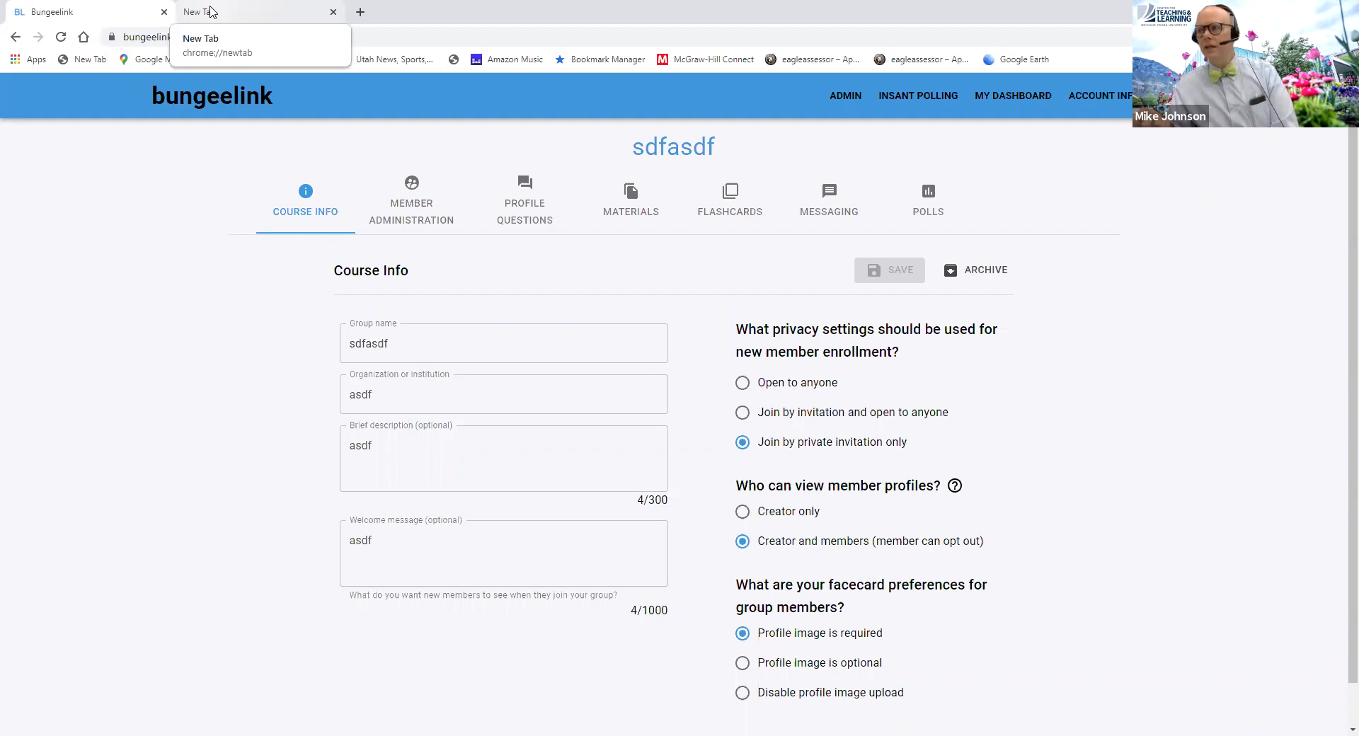
pyautogui.click(402, 217)
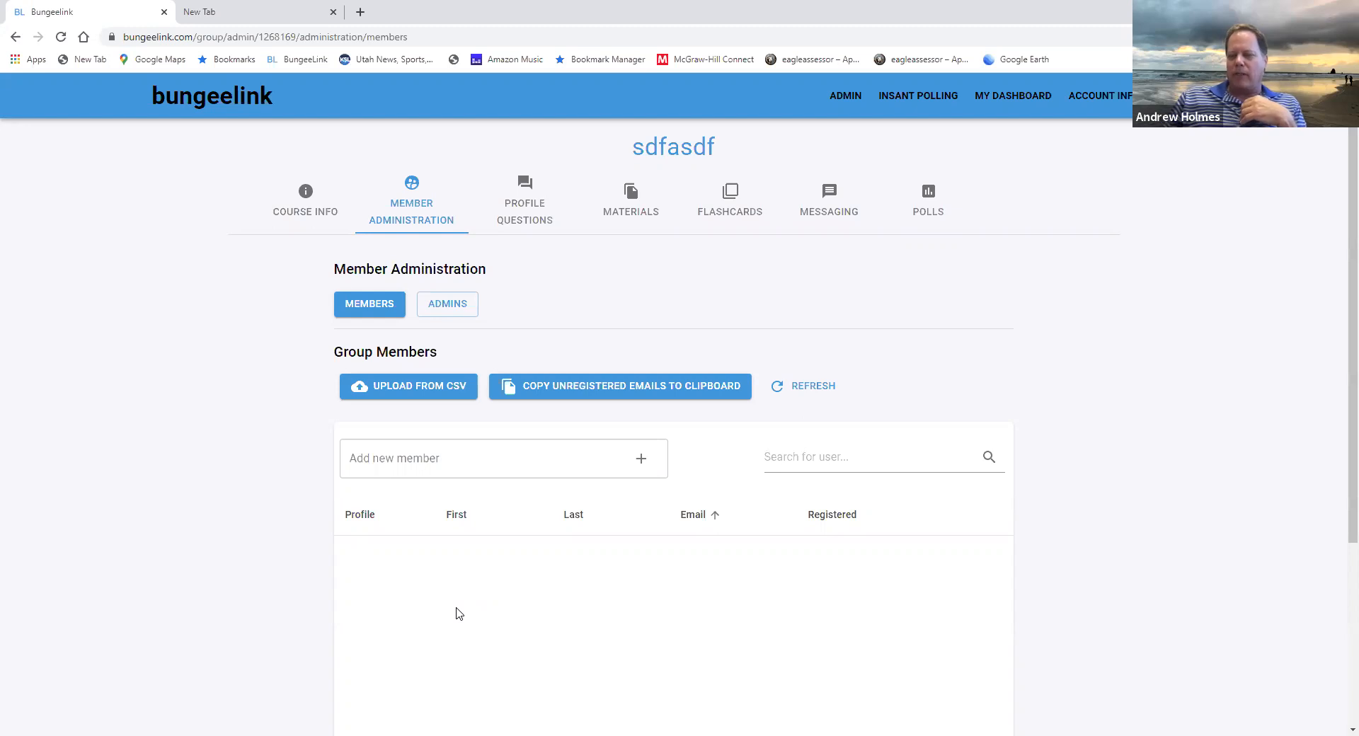
pyautogui.click(460, 463)
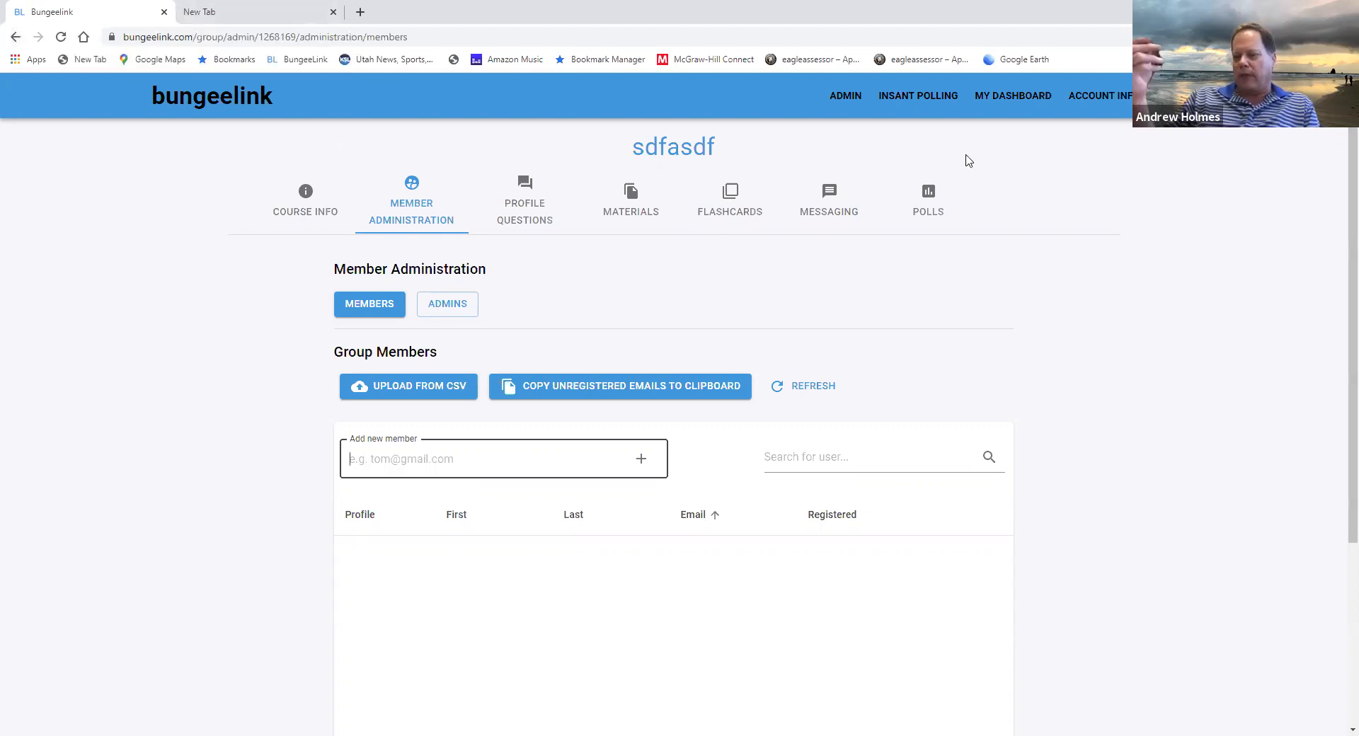
# Open the member administration of the FIN 413 Real Estate Finance and Investment (Fall 2020) group and its field for adding a member
pyautogui.click(1010, 98)
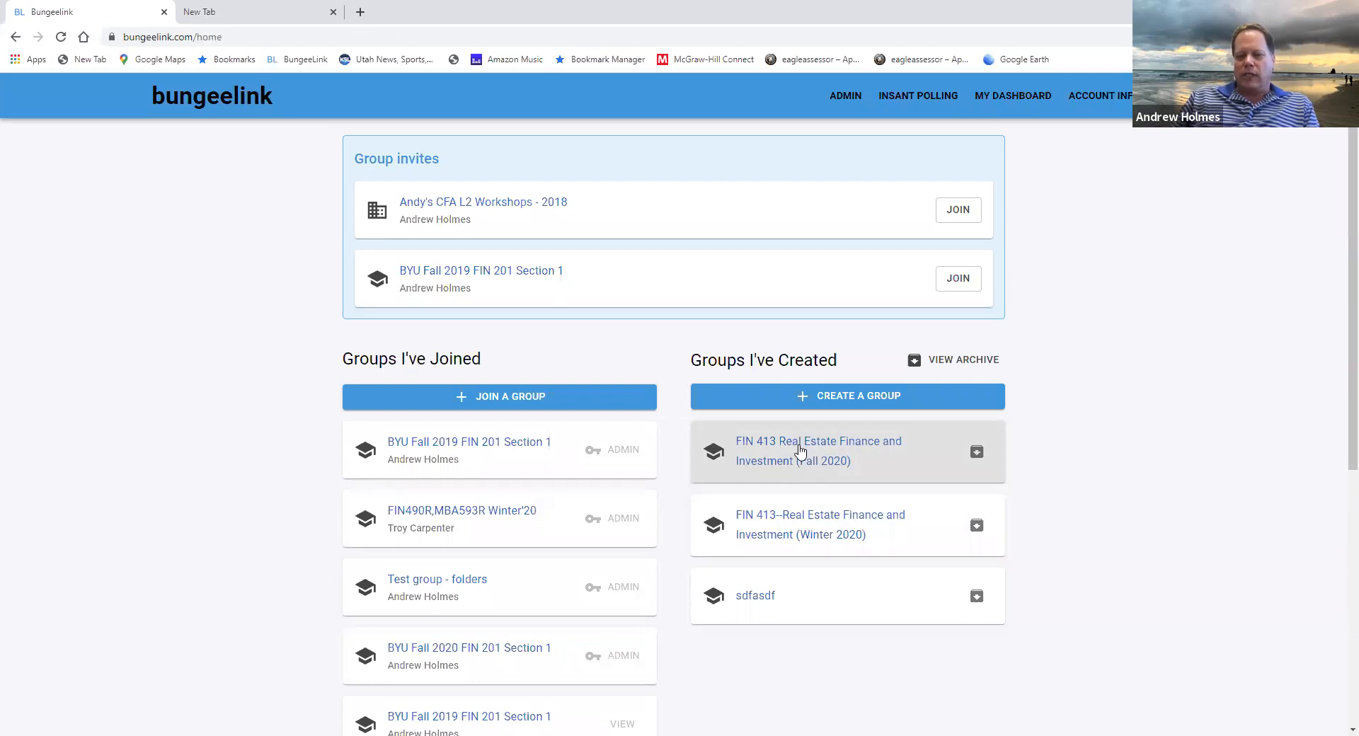
pyautogui.click(800, 451)
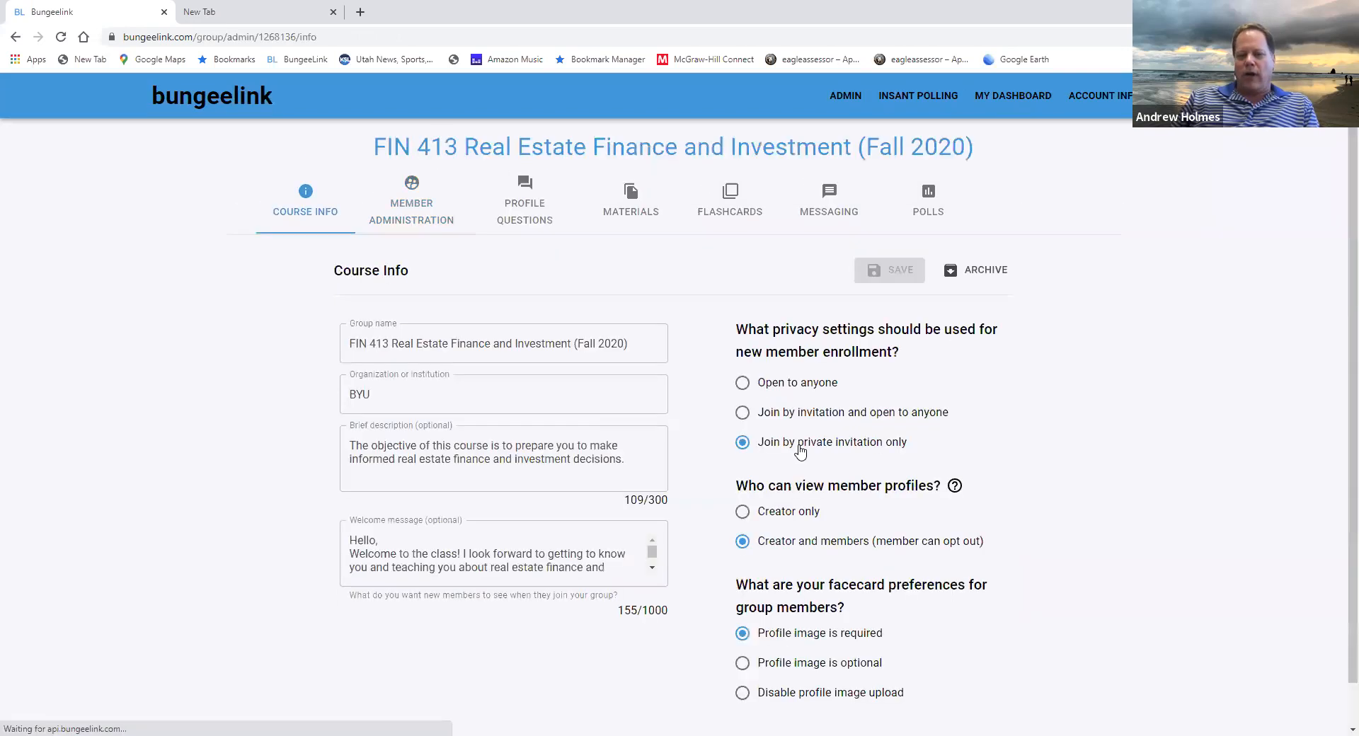
pyautogui.click(416, 212)
pyautogui.click(484, 464)
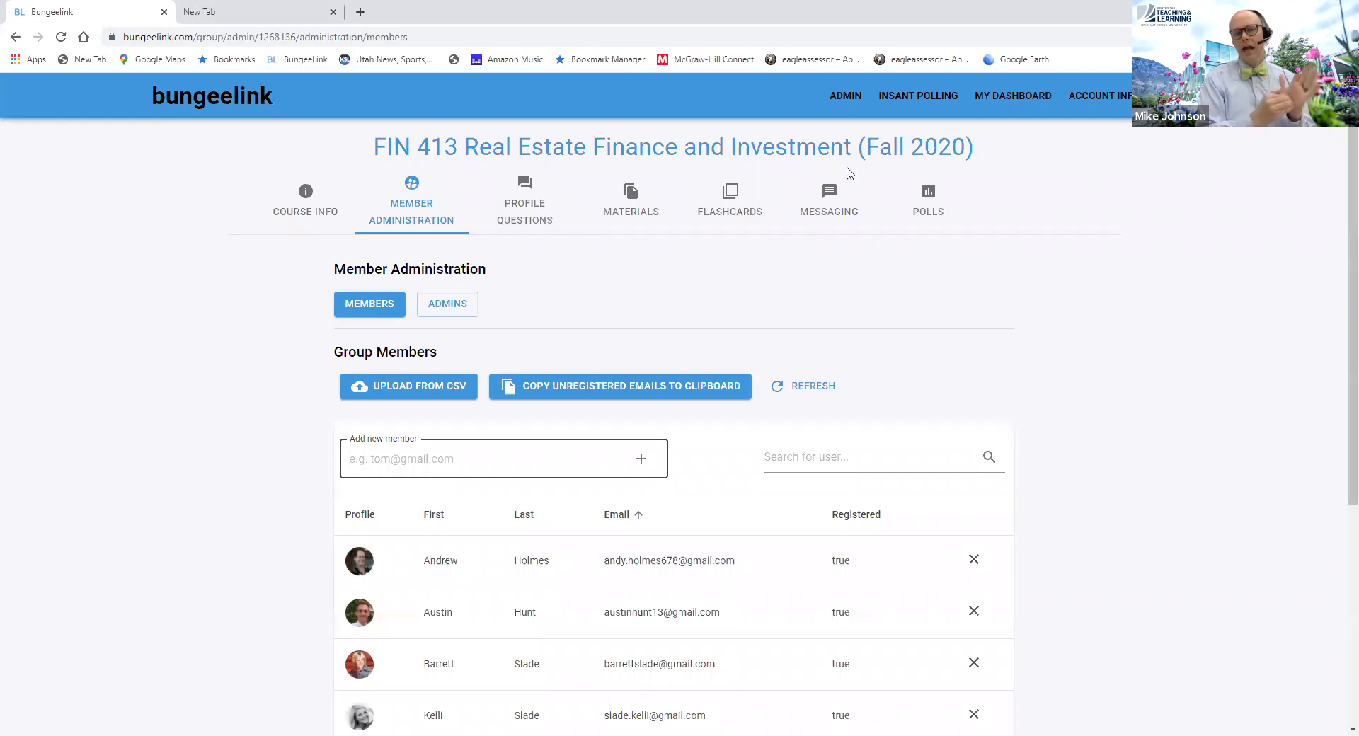
# Archive the created groups sdfasdf and FIN 413--Real Estate Finance and Investment (Winter 2020) from the dashboard
pyautogui.click(1016, 99)
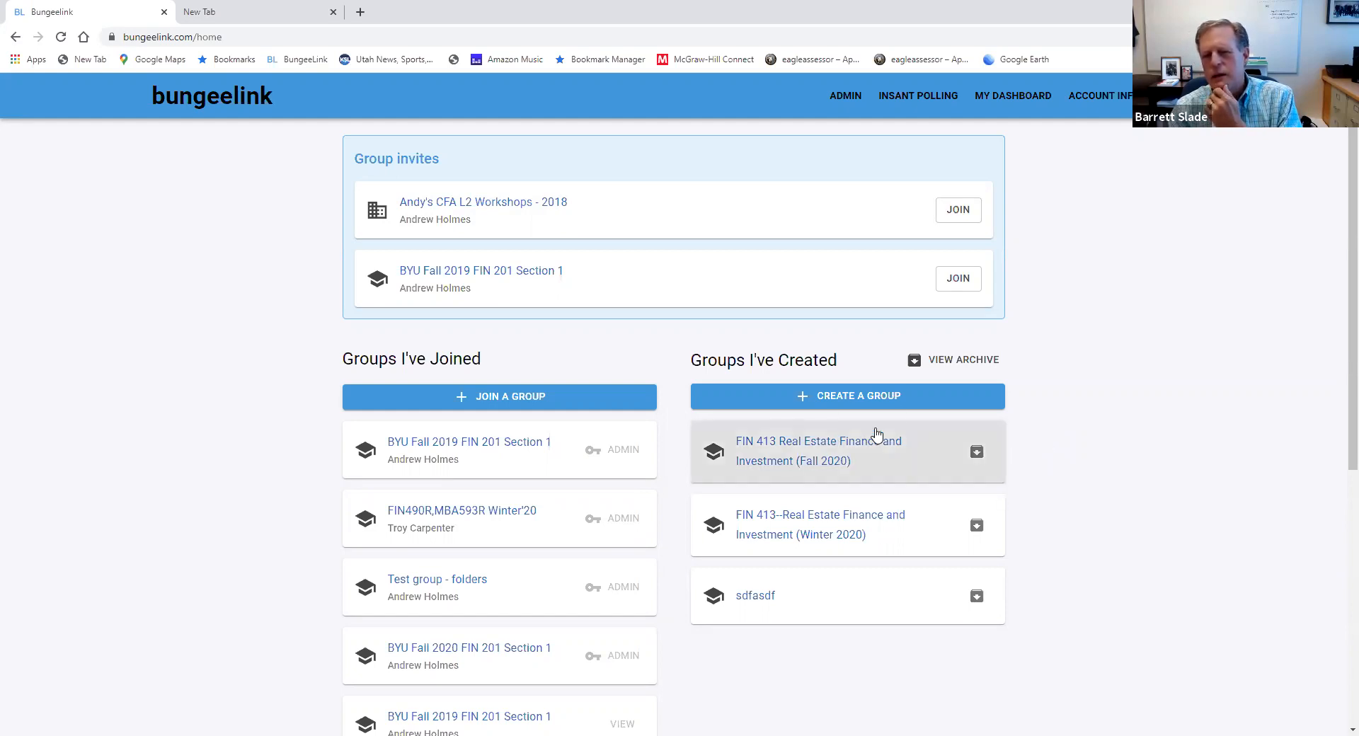
pyautogui.click(978, 601)
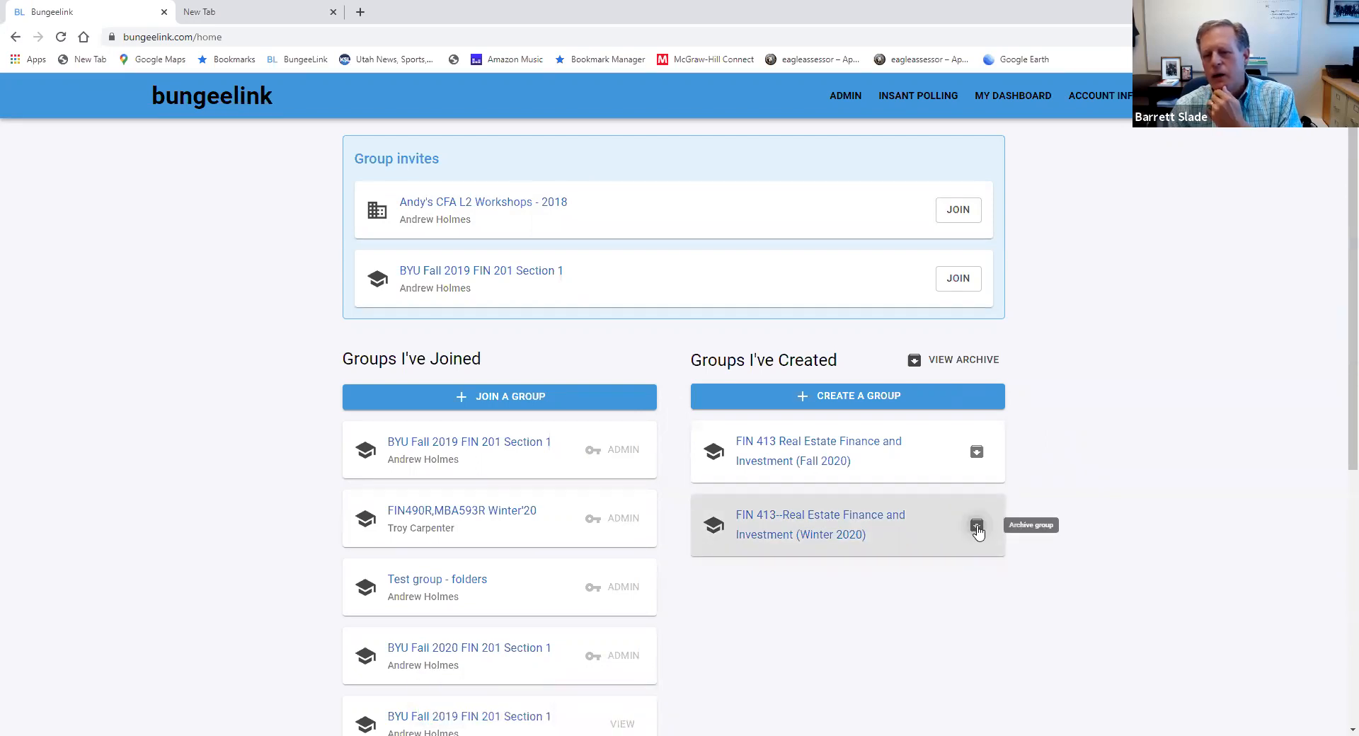
pyautogui.click(977, 527)
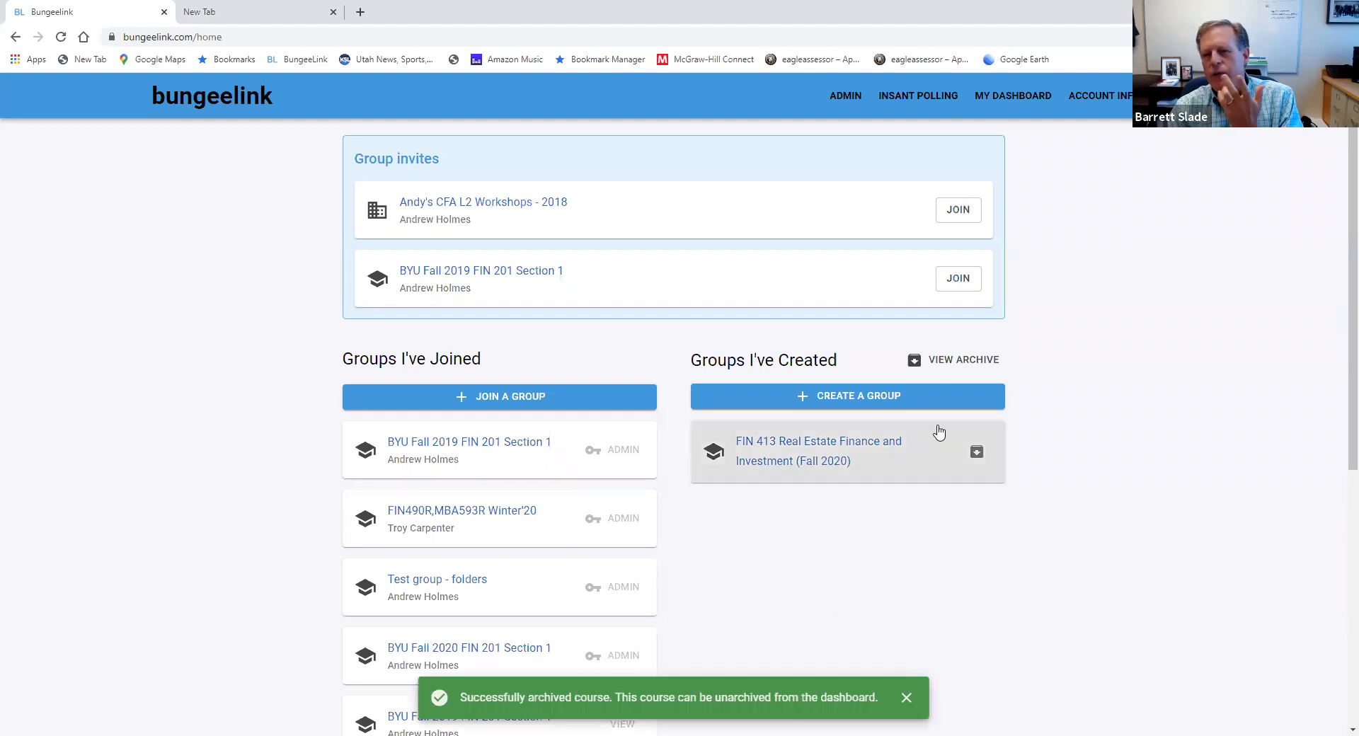
# Restore FIN 413--Real Estate Finance and Investment (Winter 2020) from the archived groups and return to the dashboard
pyautogui.click(941, 364)
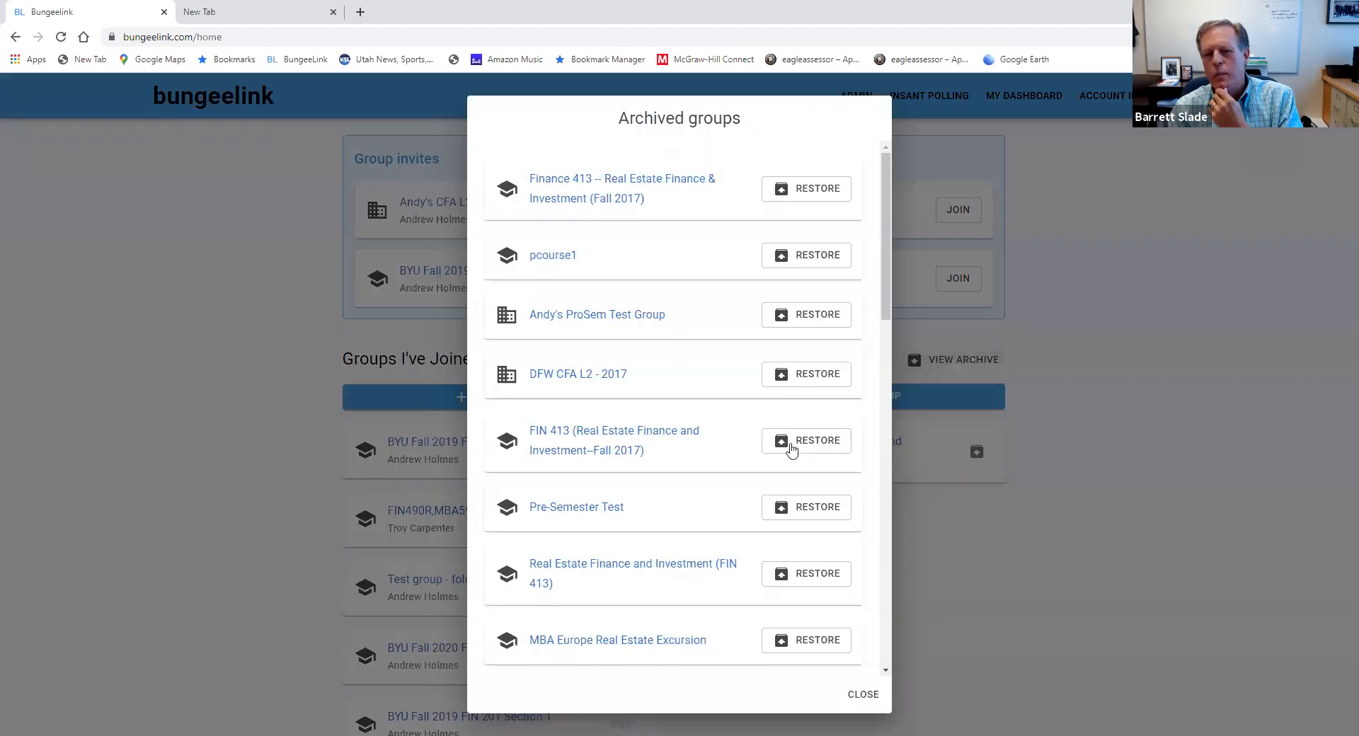
pyautogui.scroll(-3, 736, 458)
pyautogui.scroll(-10, 736, 460)
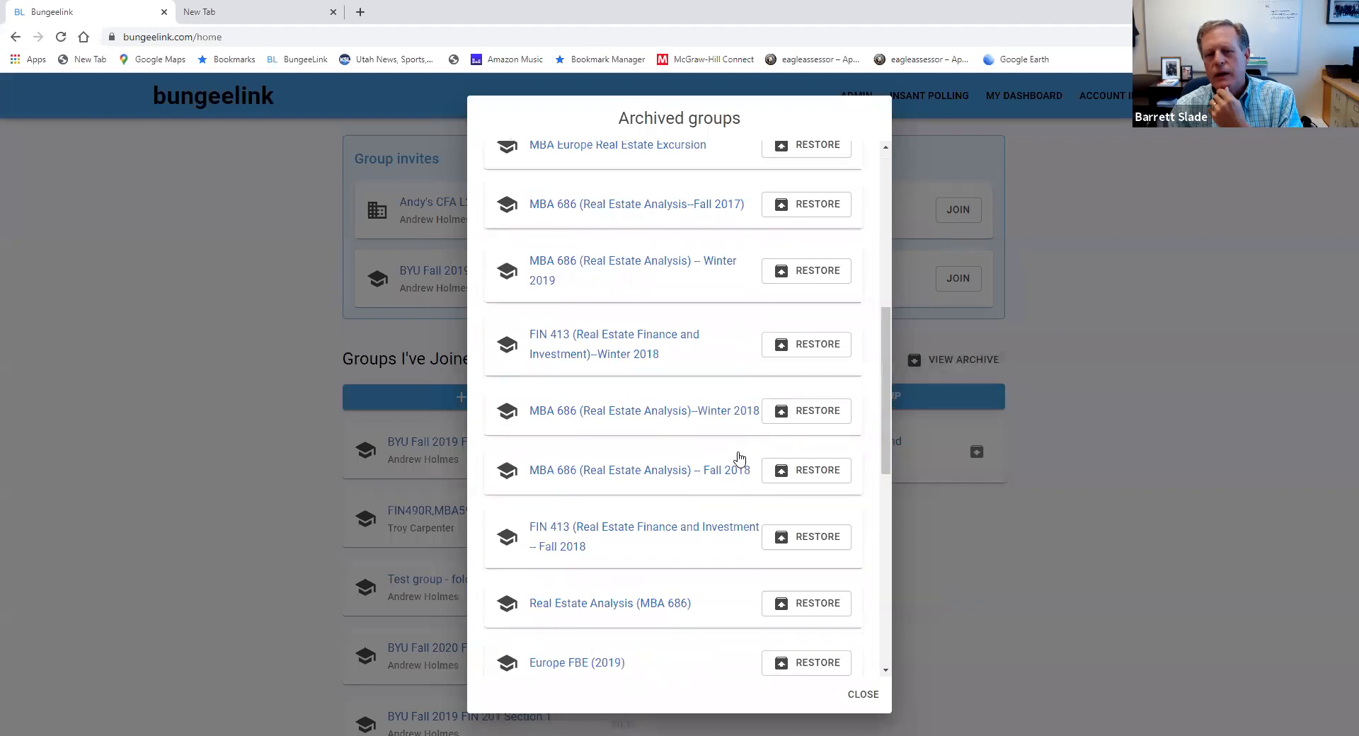
pyautogui.scroll(-2, 744, 563)
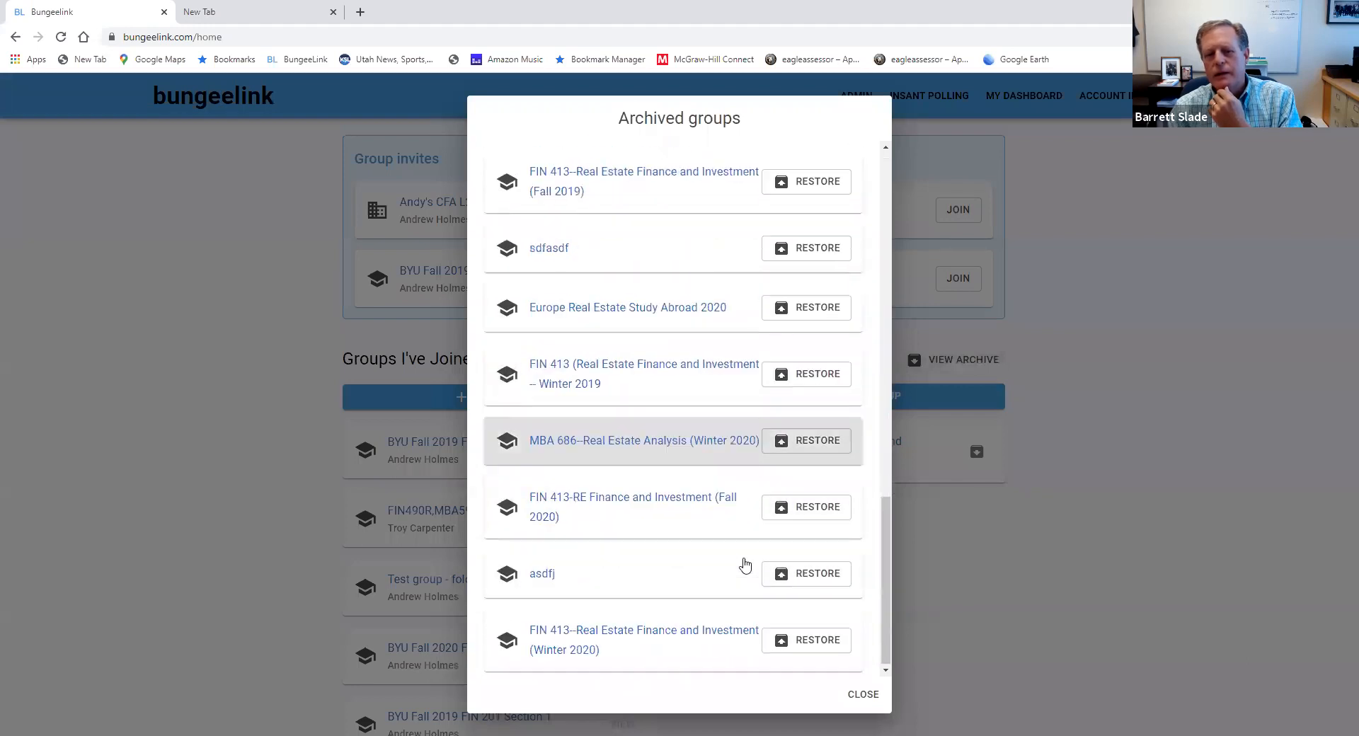
pyautogui.click(818, 641)
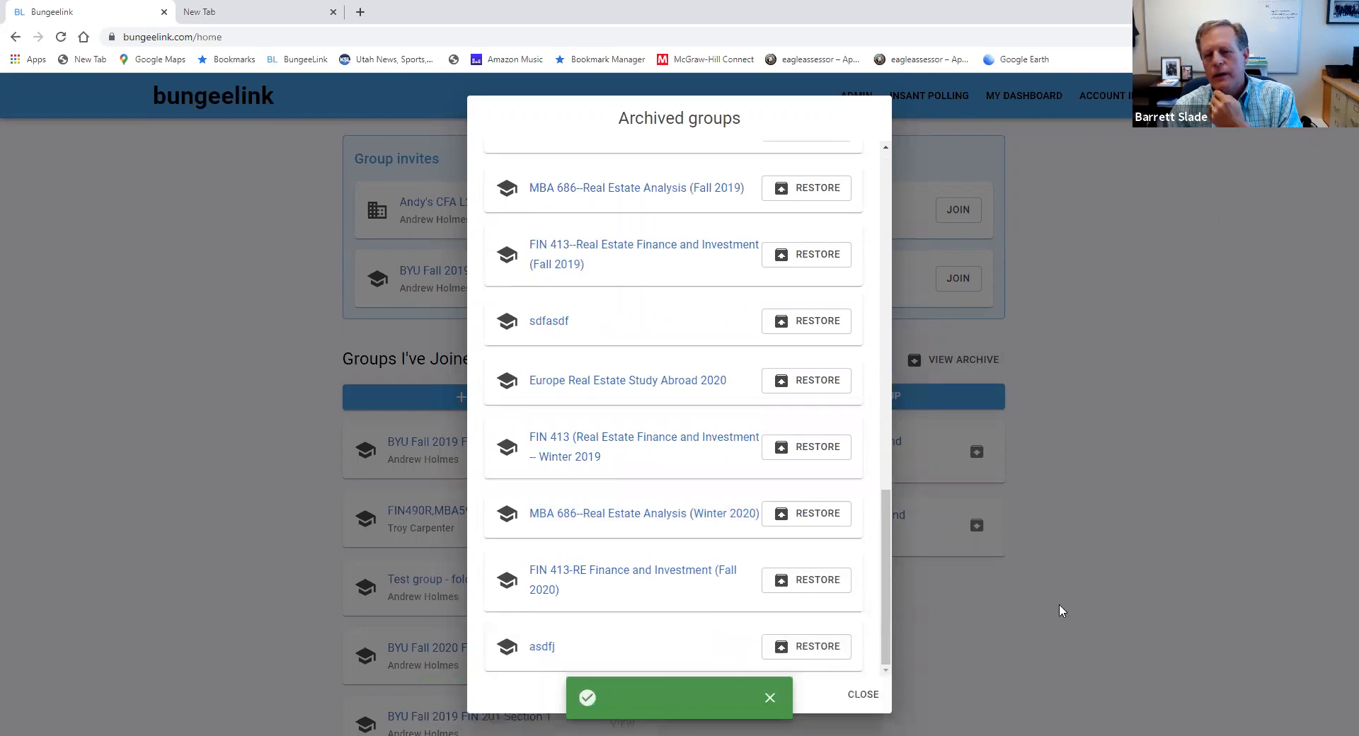
pyautogui.click(1059, 604)
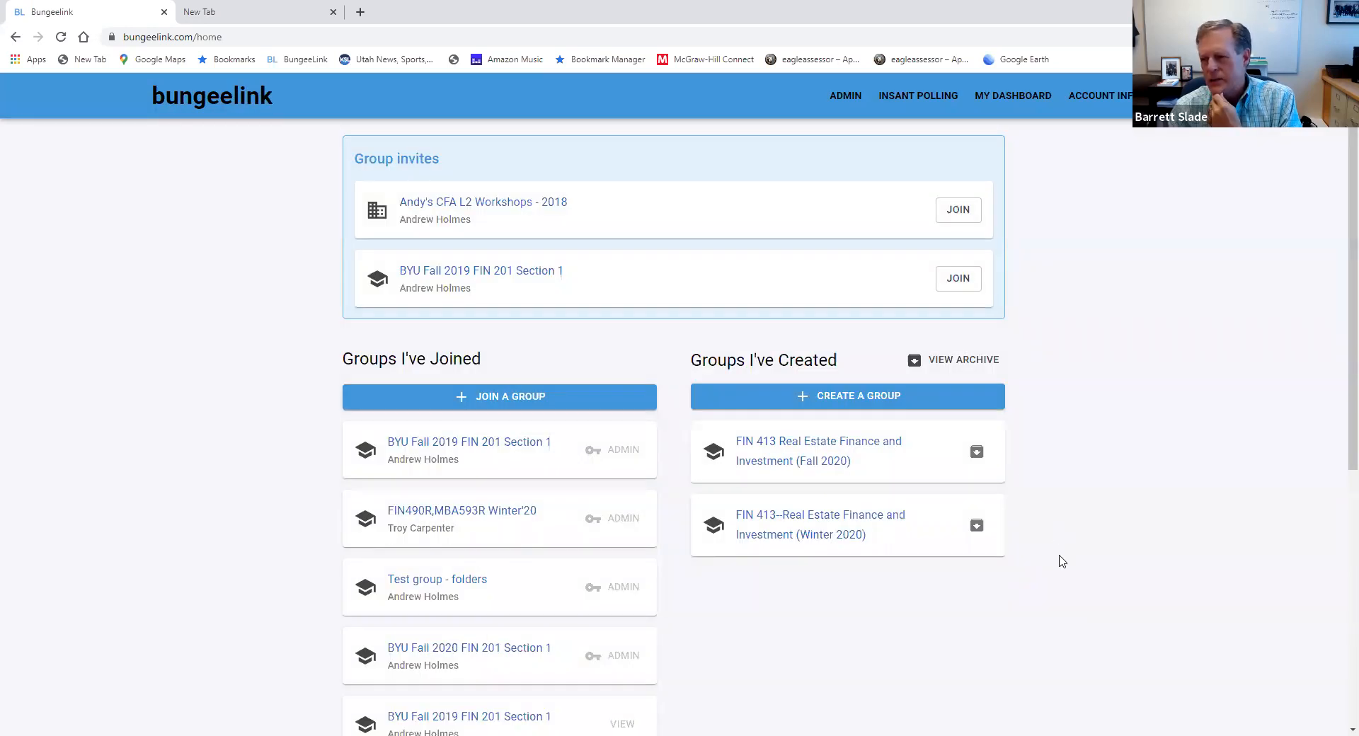